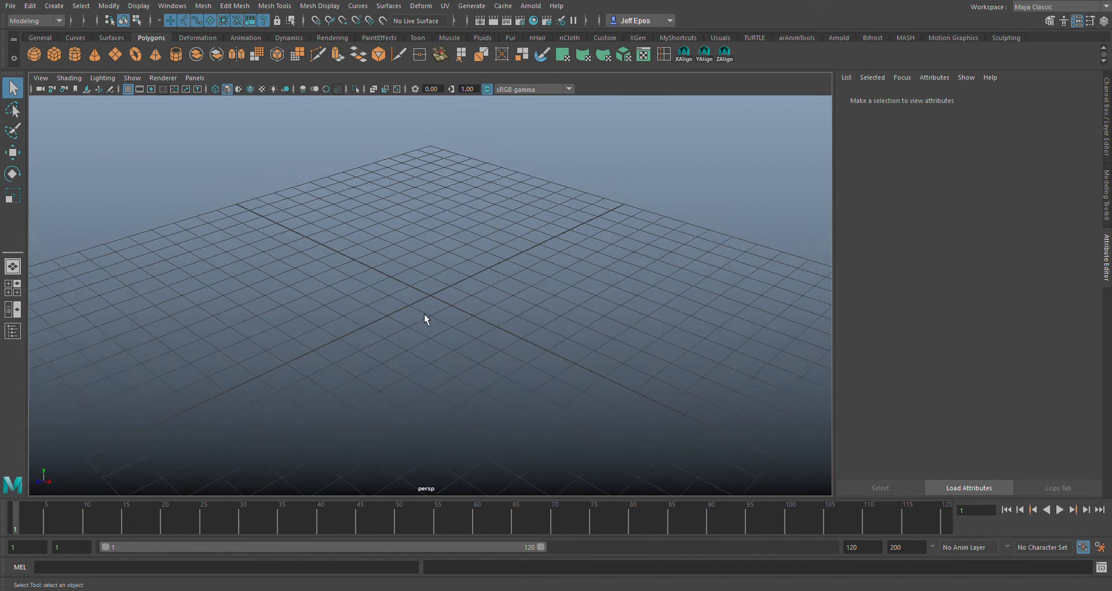
pyautogui.scroll(5, 456, 343)
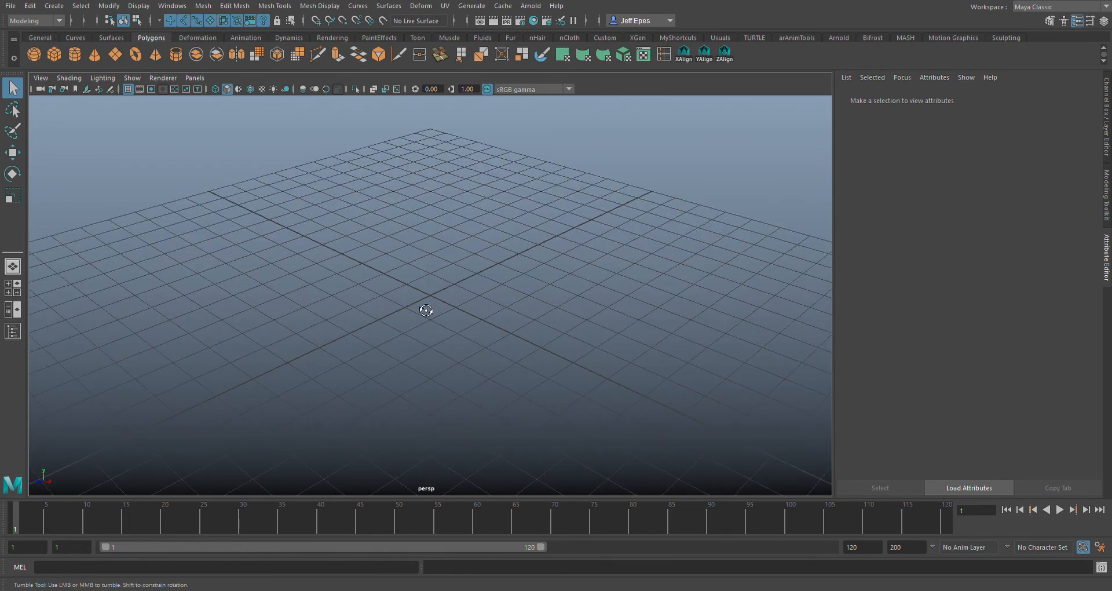
pyautogui.keyDown('alt'); pyautogui.moveTo(426, 310); pyautogui.dragTo(397, 103); pyautogui.keyUp('alt')
pyautogui.scroll(-5, 413, 311)
pyautogui.scroll(3, 437, 353)
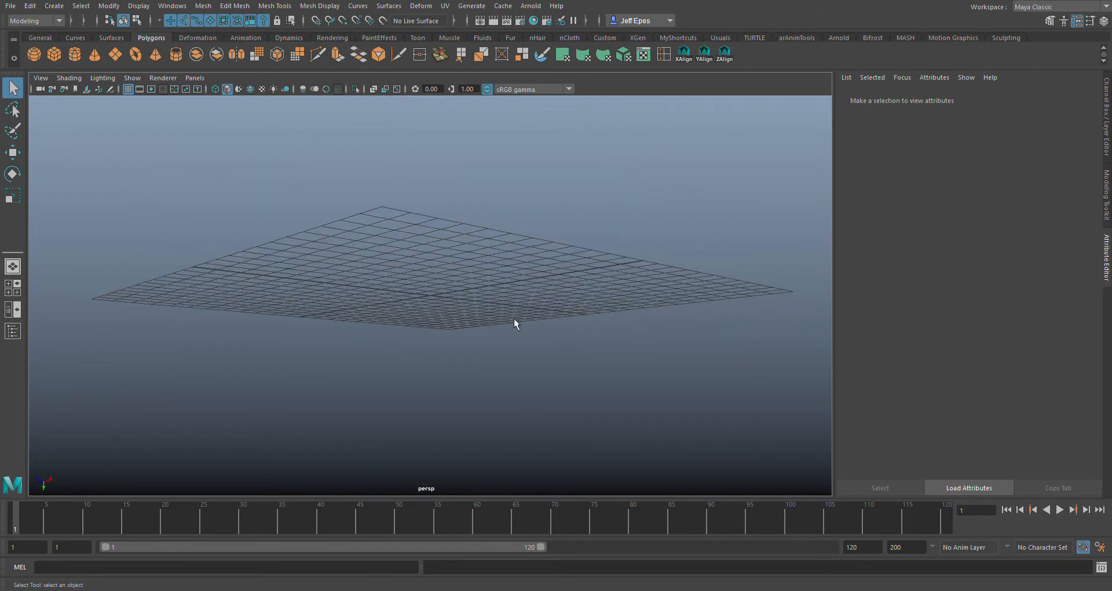
pyautogui.keyDown('alt'); pyautogui.moveTo(484, 259); pyautogui.dragTo(502, 290); pyautogui.keyUp('alt')
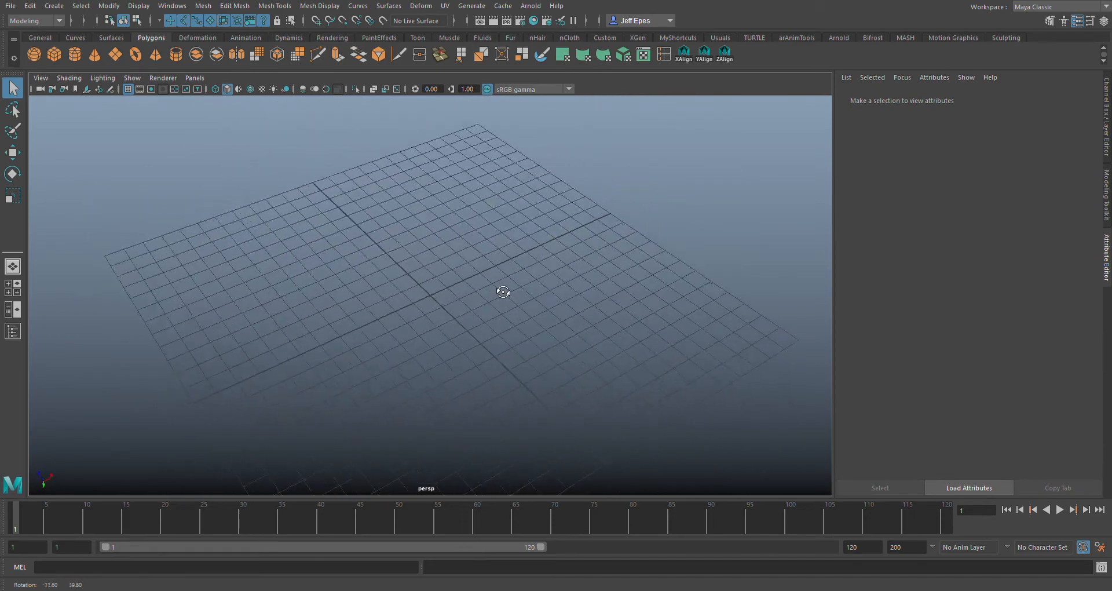
pyautogui.keyDown('alt'); pyautogui.moveTo(361, 378); pyautogui.dragTo(424, 271); pyautogui.keyUp('alt')
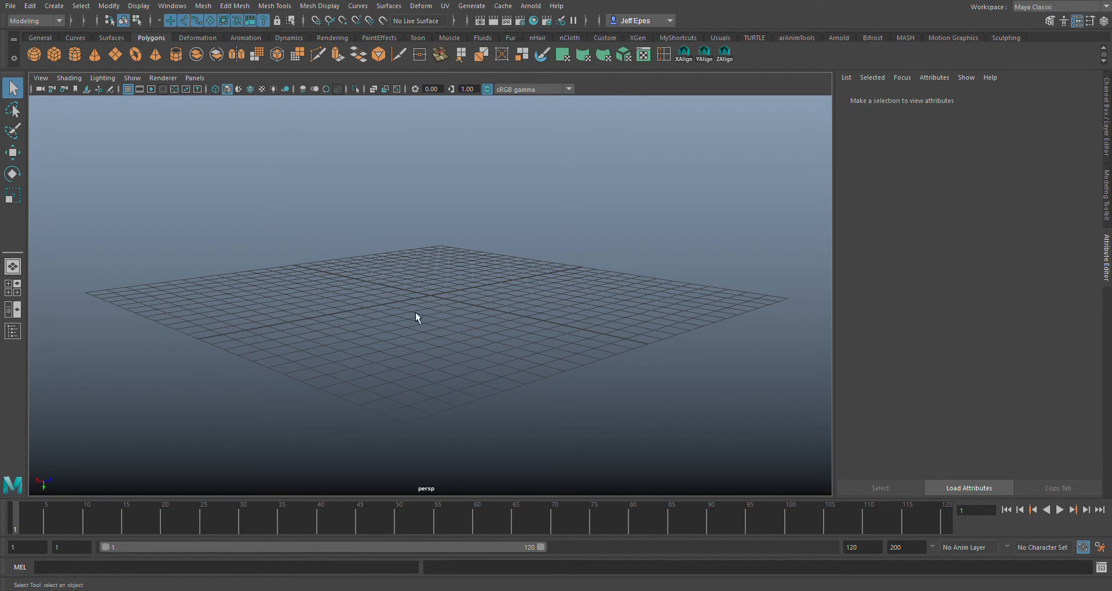
pyautogui.keyDown('alt'); pyautogui.moveTo(429, 339); pyautogui.dragTo(571, 340); pyautogui.keyUp('alt')
pyautogui.keyDown('alt'); pyautogui.moveTo(564, 297); pyautogui.dragTo(484, 293); pyautogui.keyUp('alt')
pyautogui.scroll(-5, 476, 296)
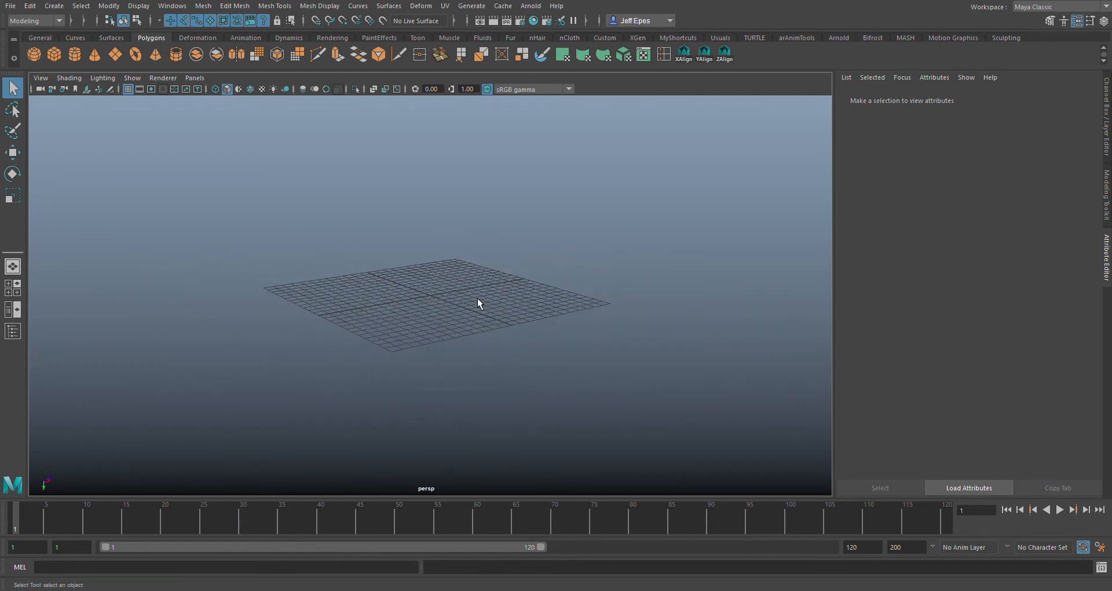
pyautogui.scroll(6, 484, 318)
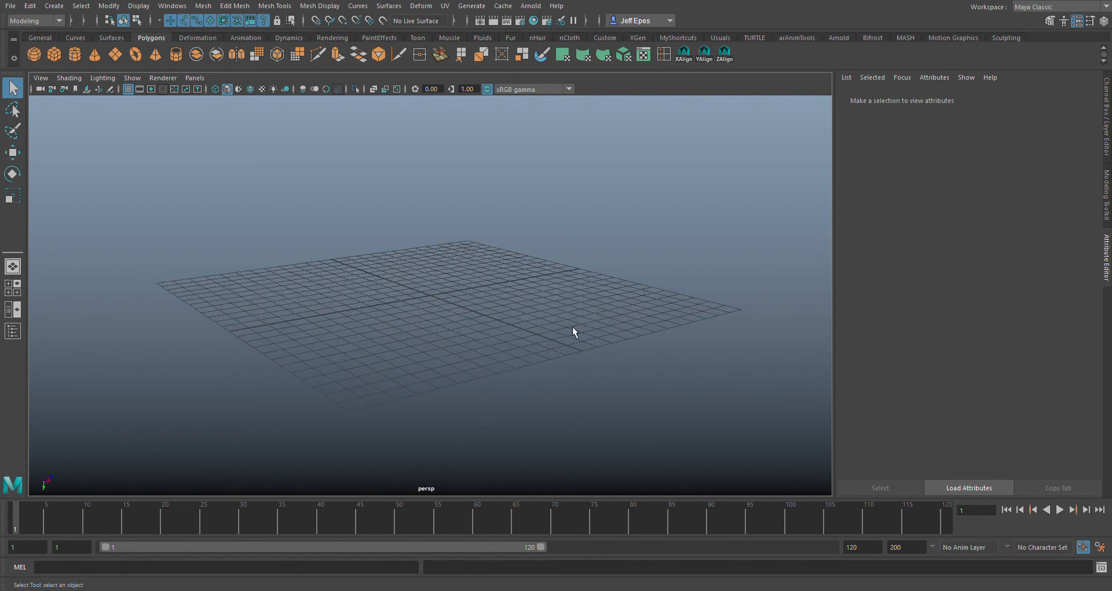
pyautogui.scroll(5, 569, 295)
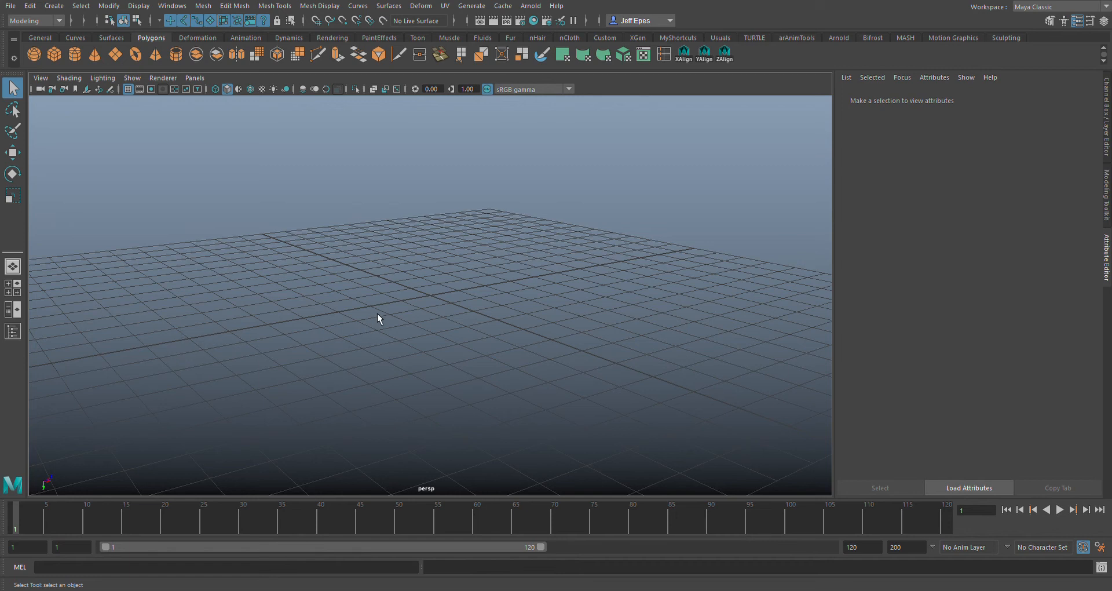
pyautogui.scroll(-5, 387, 311)
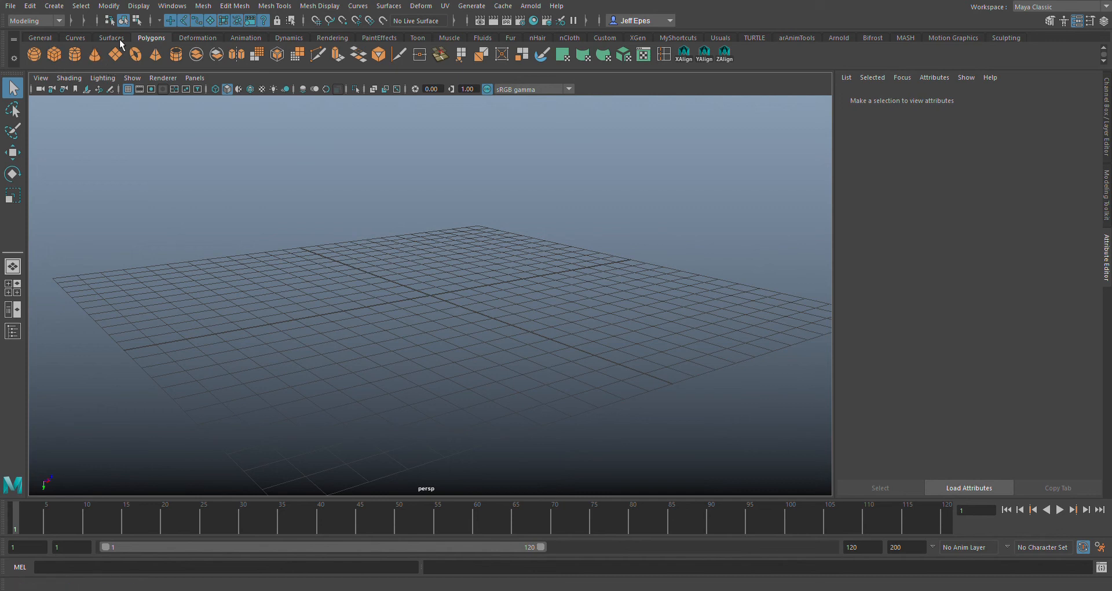
pyautogui.scroll(-6, 429, 290)
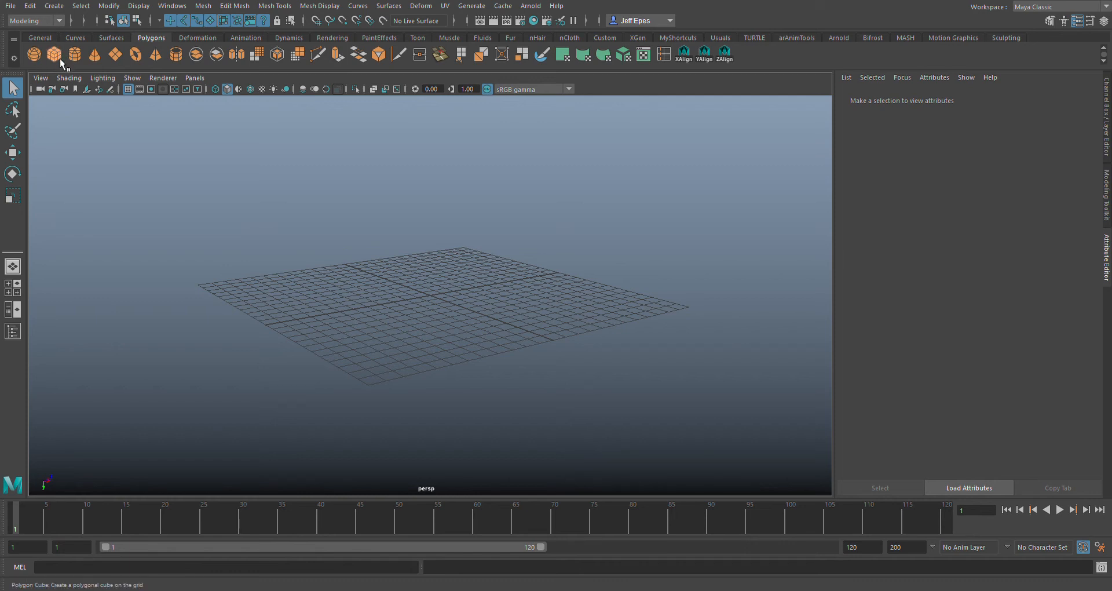
pyautogui.scroll(-5, 451, 309)
pyautogui.scroll(6, 445, 308)
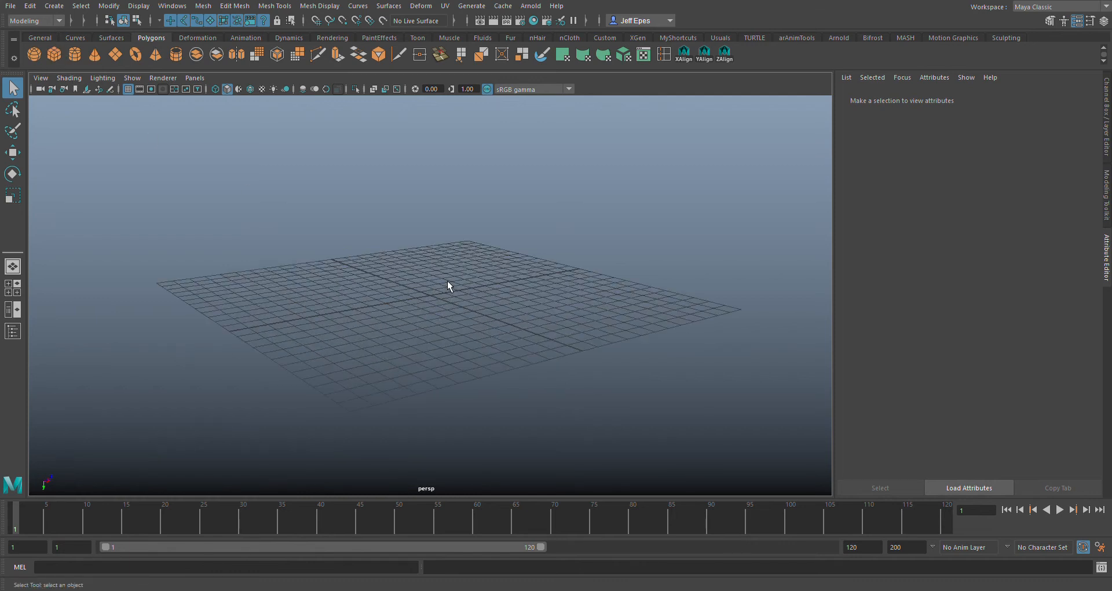
pyautogui.keyDown('alt'); pyautogui.moveTo(448, 282); pyautogui.dragTo(471, 315); pyautogui.keyUp('alt')
pyautogui.scroll(-4, 438, 396)
pyautogui.scroll(7, 456, 362)
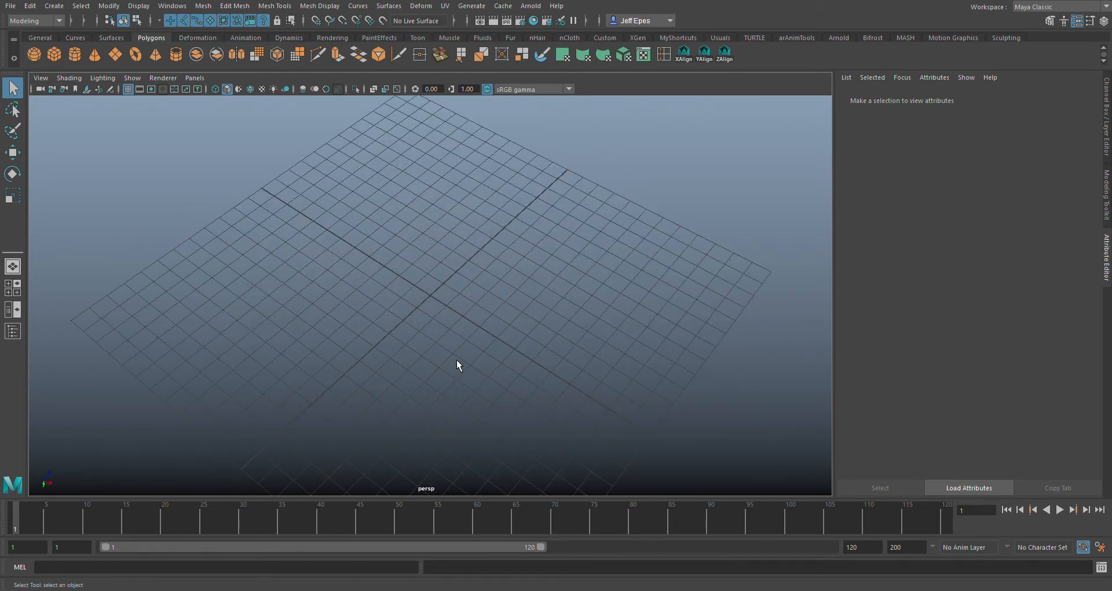
pyautogui.scroll(-5, 456, 372)
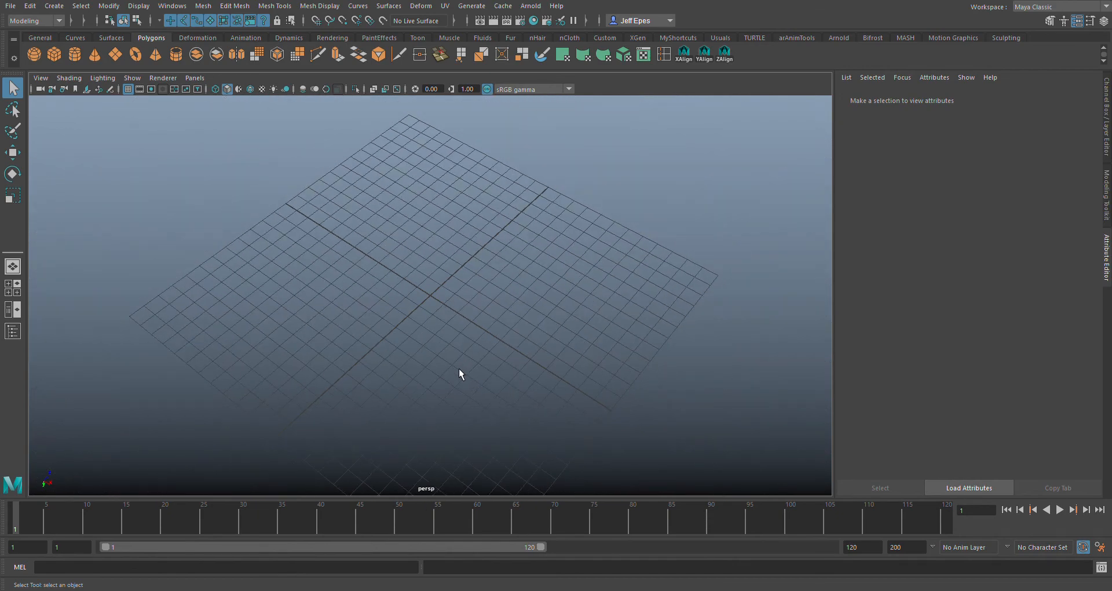
pyautogui.keyDown('alt'); pyautogui.moveTo(463, 346); pyautogui.dragTo(462, 274); pyautogui.keyUp('alt')
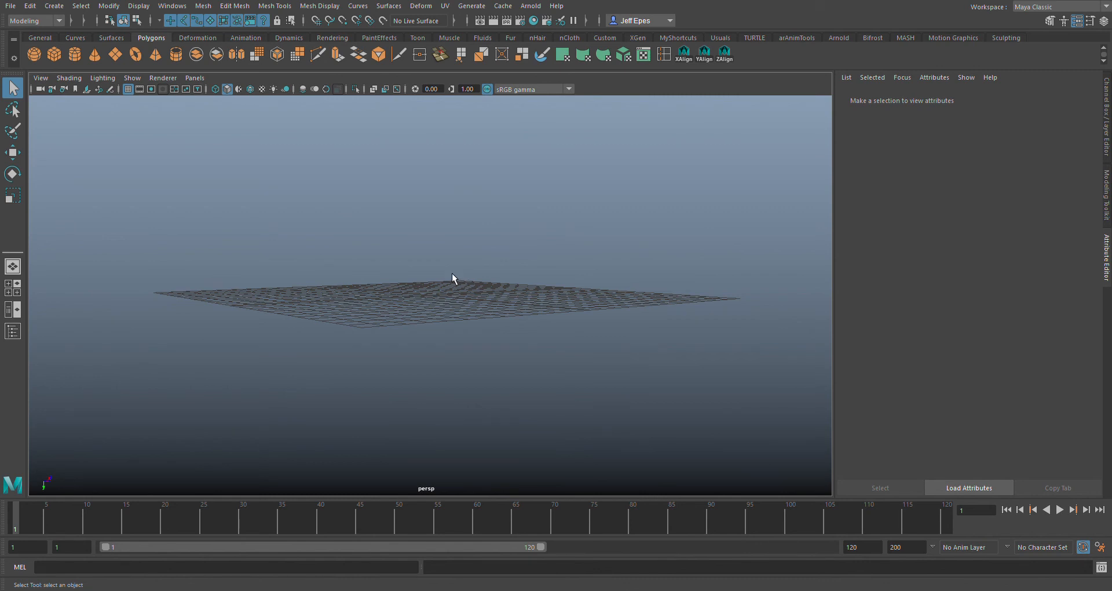
pyautogui.keyDown('alt'); pyautogui.moveTo(454, 280); pyautogui.dragTo(471, 303); pyautogui.keyUp('alt')
pyautogui.scroll(5, 485, 322)
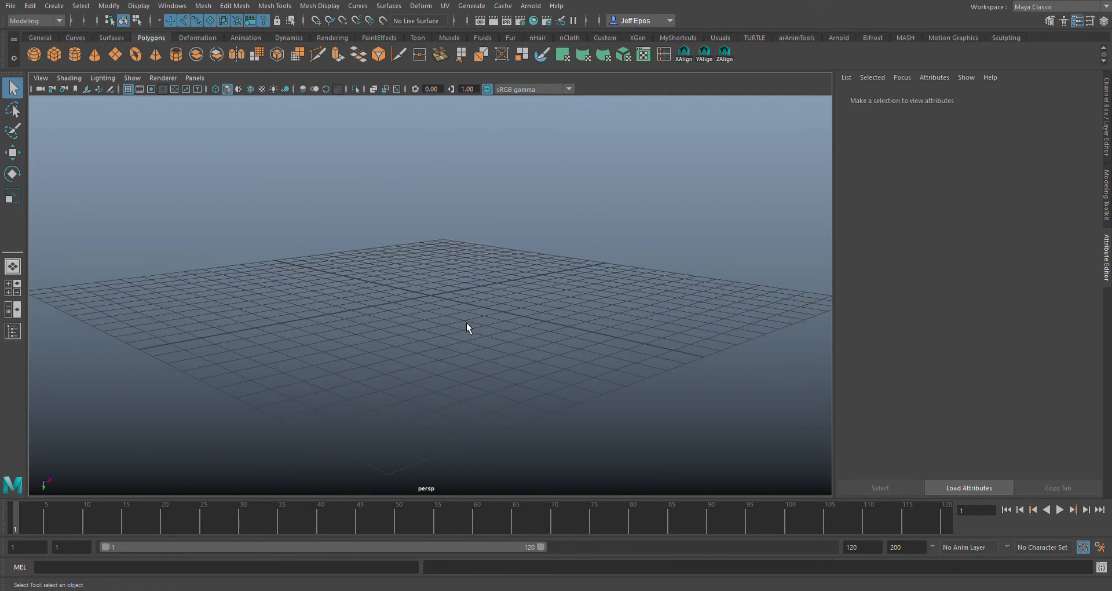
pyautogui.keyDown('alt'); pyautogui.moveTo(446, 366); pyautogui.dragTo(464, 351); pyautogui.keyUp('alt')
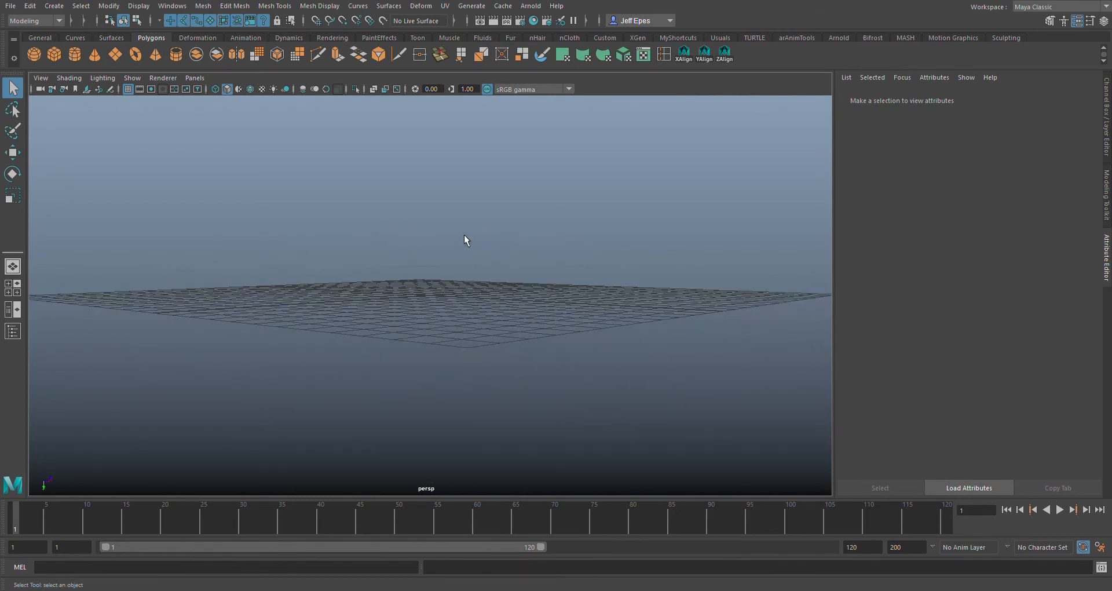
pyautogui.keyDown('alt'); pyautogui.moveTo(335, 318); pyautogui.dragTo(339, 262); pyautogui.keyUp('alt')
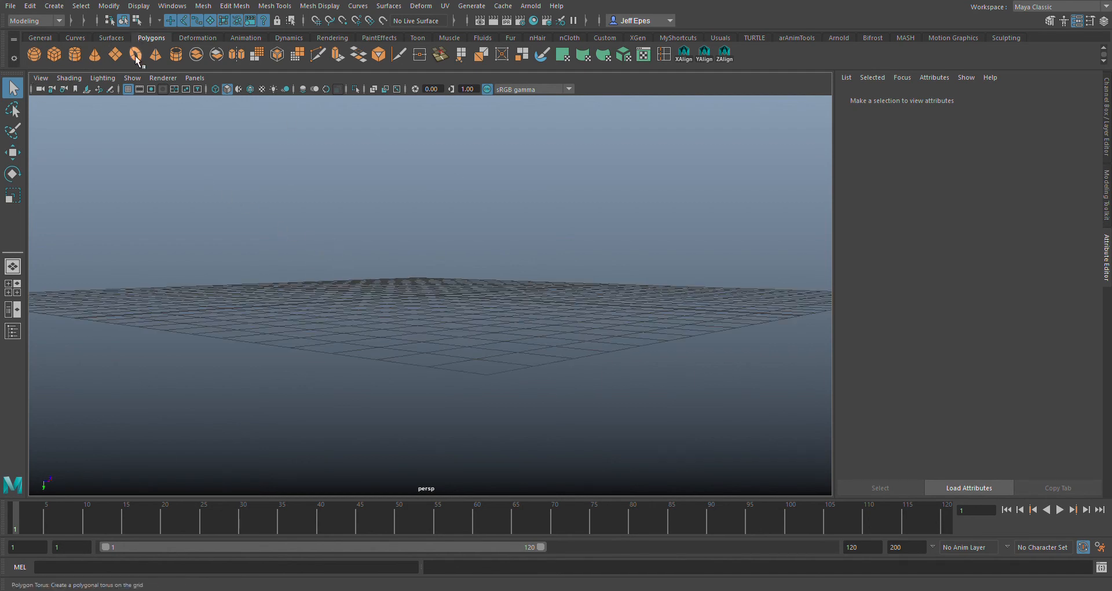
pyautogui.keyDown('alt'); pyautogui.moveTo(526, 309); pyautogui.dragTo(346, 233); pyautogui.keyUp('alt')
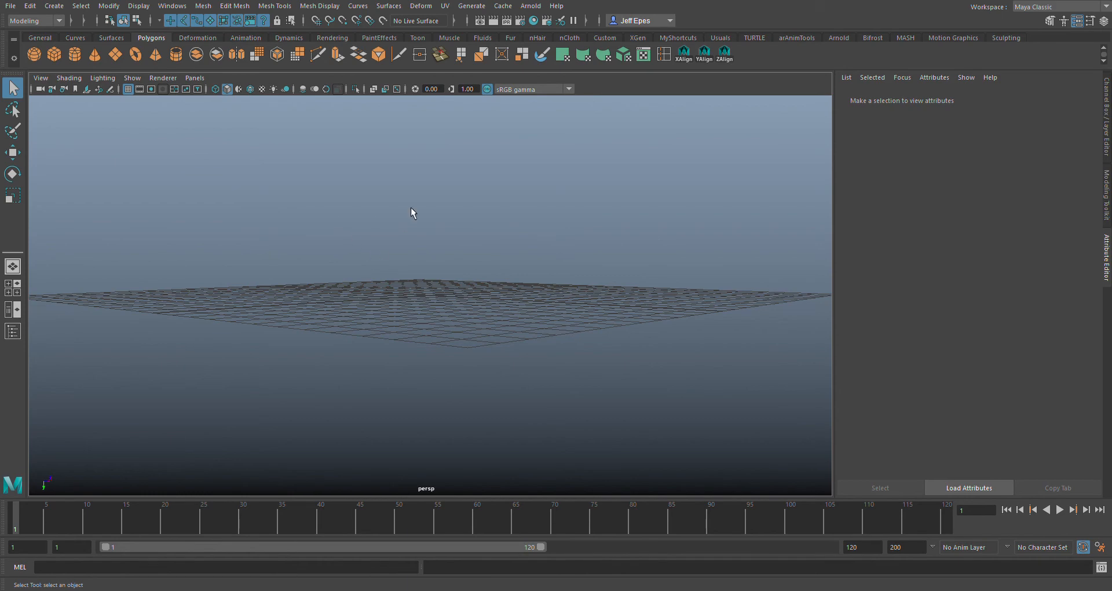
pyautogui.keyDown('alt'); pyautogui.moveTo(429, 300); pyautogui.dragTo(465, 418); pyautogui.keyUp('alt')
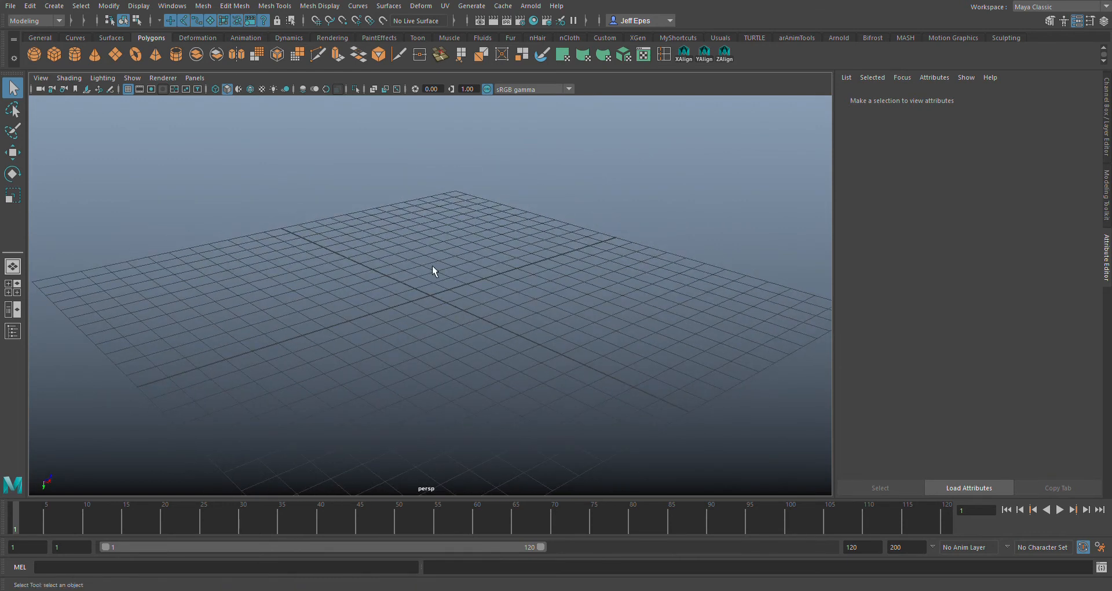
# Create a polygon cube at the centre of the grid
pyautogui.scroll(-3, 429, 300)
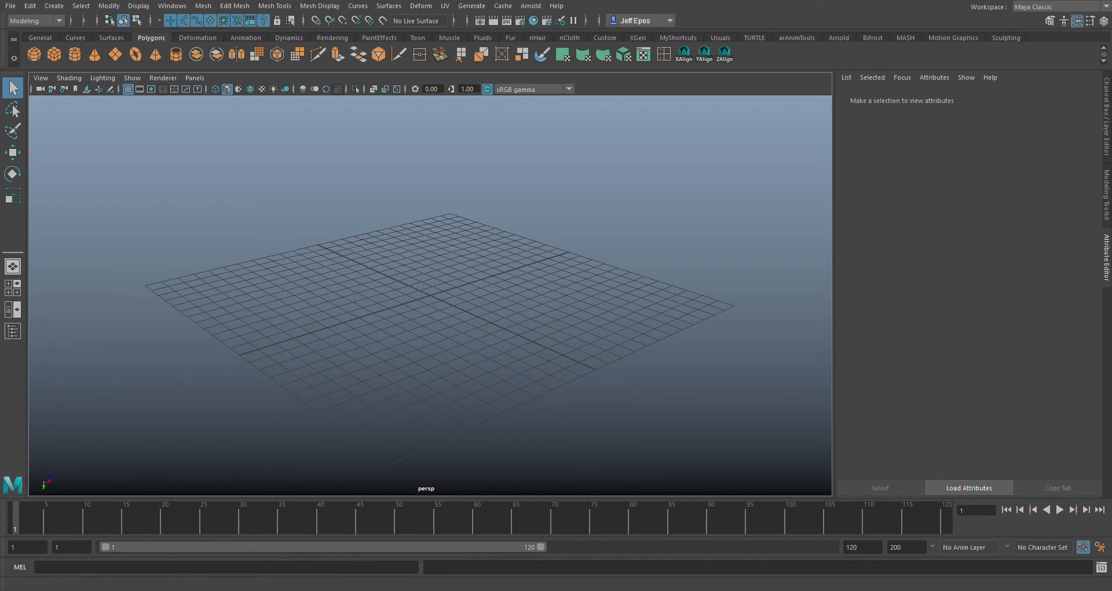
pyautogui.click(55, 58)
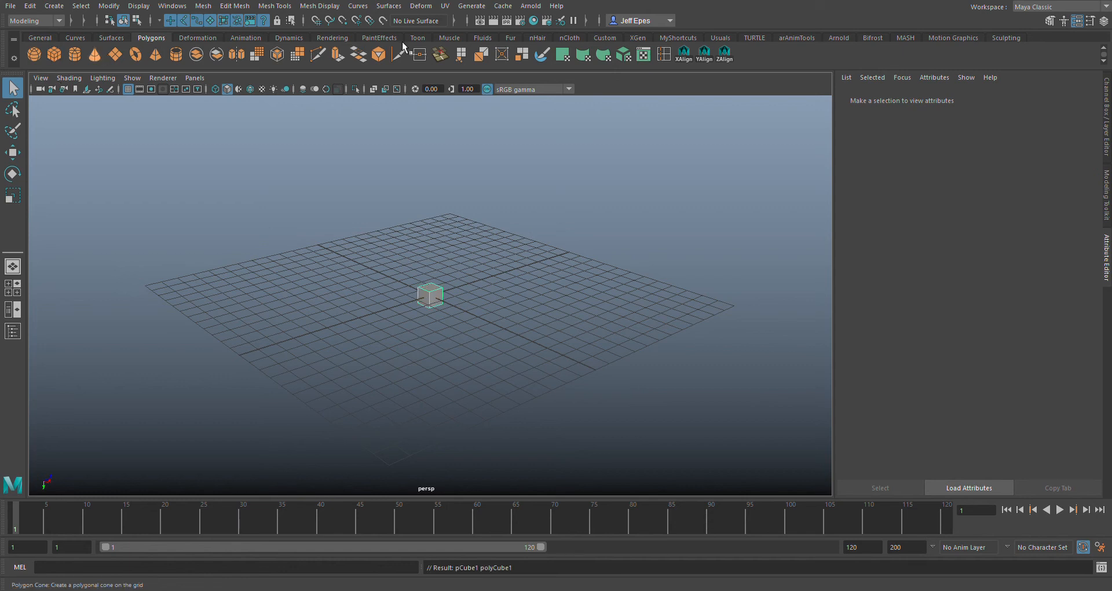
pyautogui.scroll(10, 481, 286)
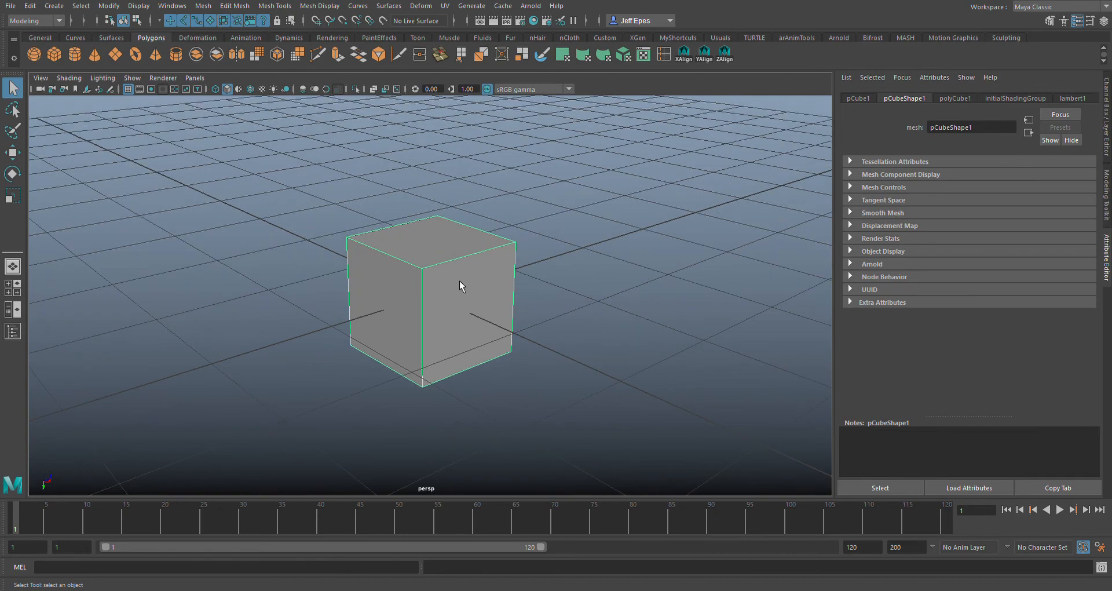
# Examine the new cube from above, at grid level and from slightly below, both close up and from farther away
pyautogui.press('alt')
pyautogui.scroll(-5, 474, 273)
pyautogui.scroll(5, 476, 285)
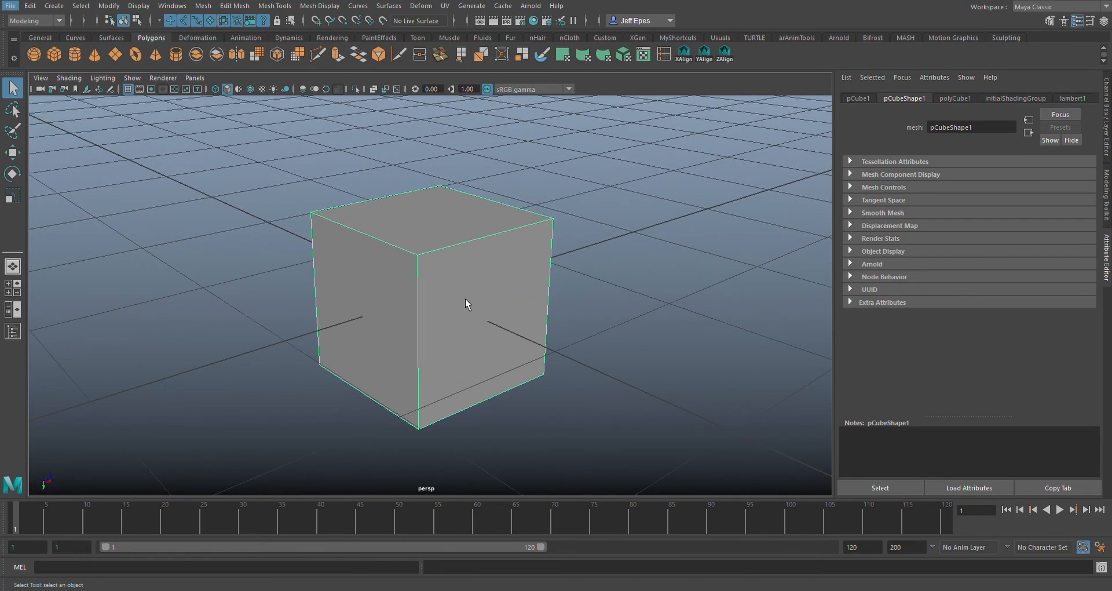
pyautogui.scroll(-5, 468, 295)
pyautogui.scroll(3, 483, 291)
pyautogui.keyDown('alt'); pyautogui.moveTo(492, 315); pyautogui.dragTo(401, 271); pyautogui.keyUp('alt')
pyautogui.scroll(8, 438, 316)
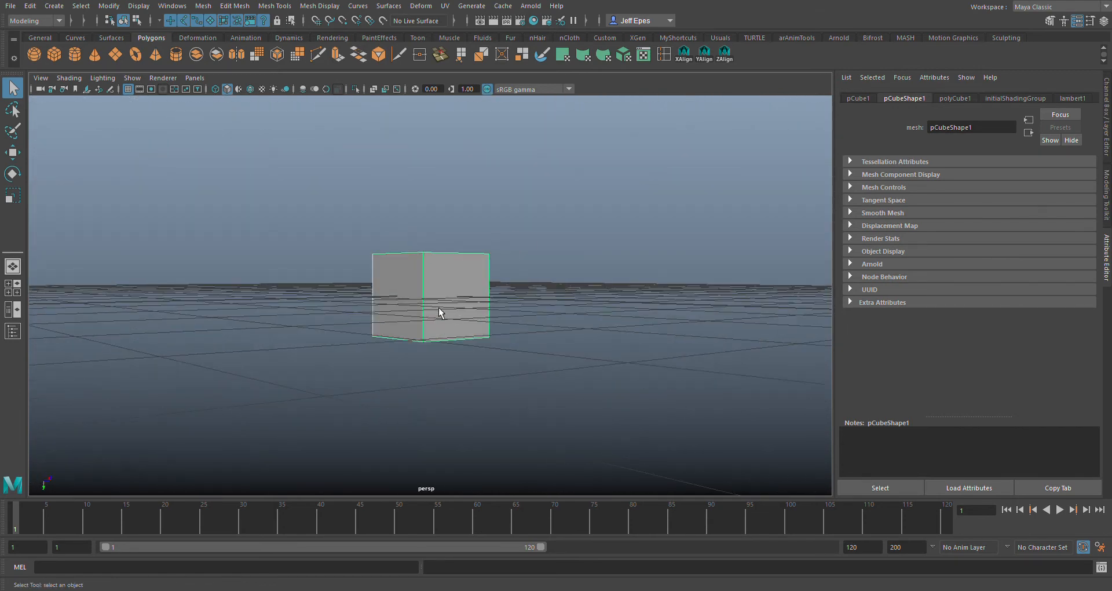
pyautogui.scroll(-1, 438, 317)
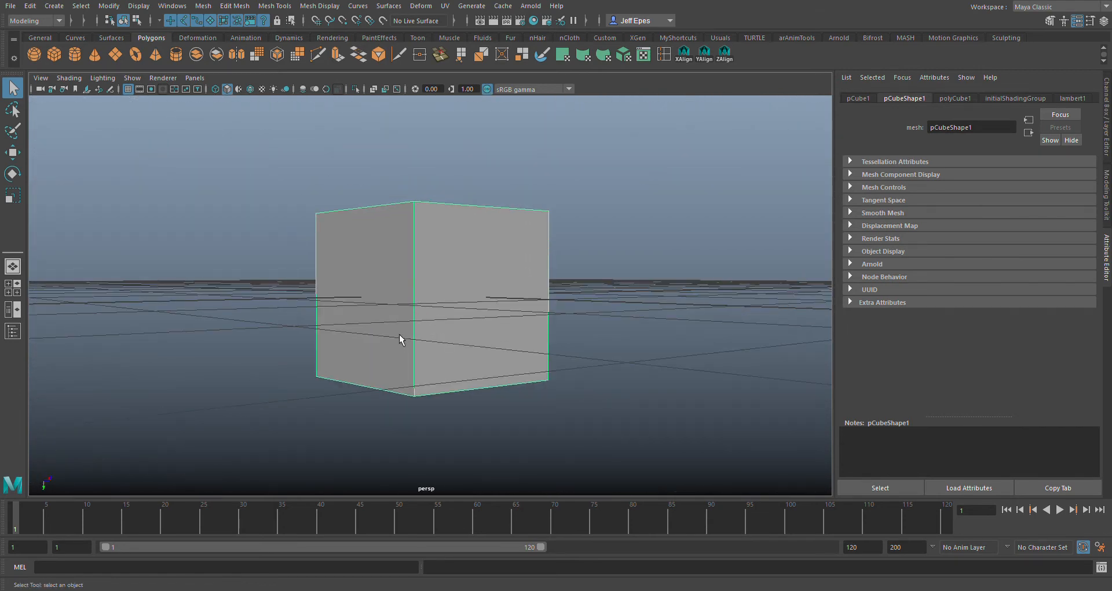
pyautogui.moveTo(398, 333)
pyautogui.keyDown('alt'); pyautogui.mouseDown()
pyautogui.moveTo(504, 365)
pyautogui.moveTo(409, 325)
pyautogui.mouseUp(); pyautogui.keyUp('alt')
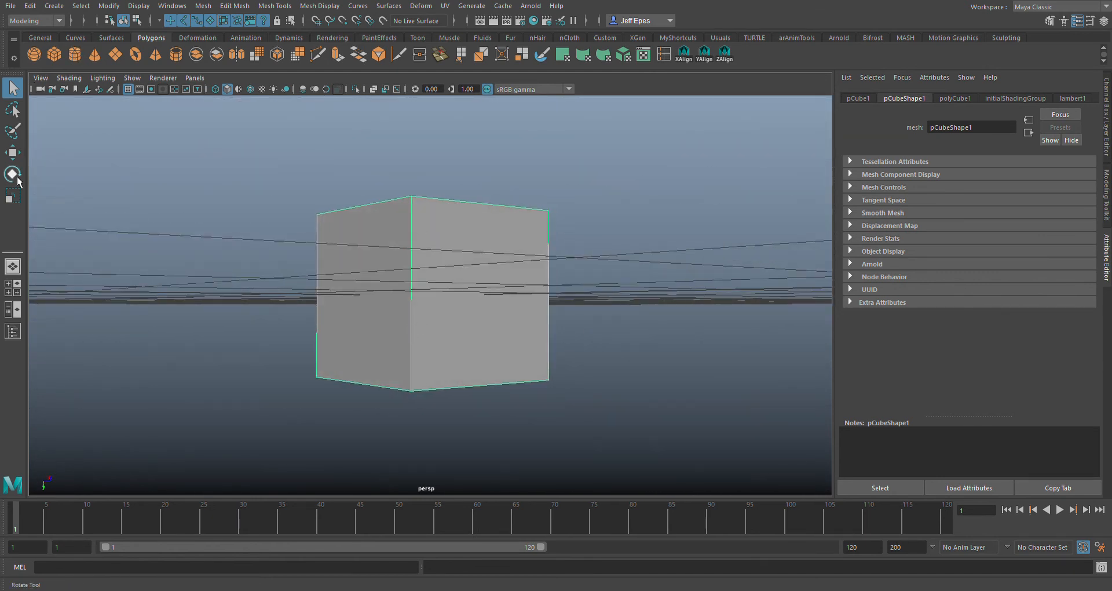
# Activate the Move tool on the cube and view its manipulator from different angles and distances
pyautogui.click(26, 160)
pyautogui.scroll(-5, 405, 272)
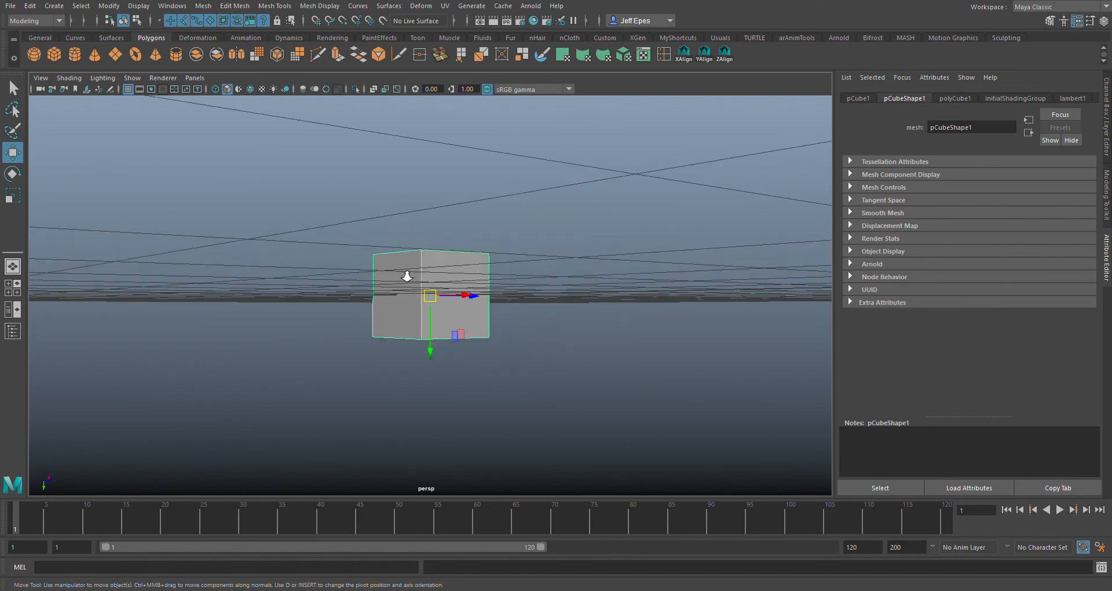
pyautogui.scroll(4, 405, 273)
pyautogui.scroll(3, 171, 216)
pyautogui.scroll(-7, 261, 221)
pyautogui.keyDown('alt'); pyautogui.moveTo(395, 211); pyautogui.dragTo(500, 394); pyautogui.keyUp('alt')
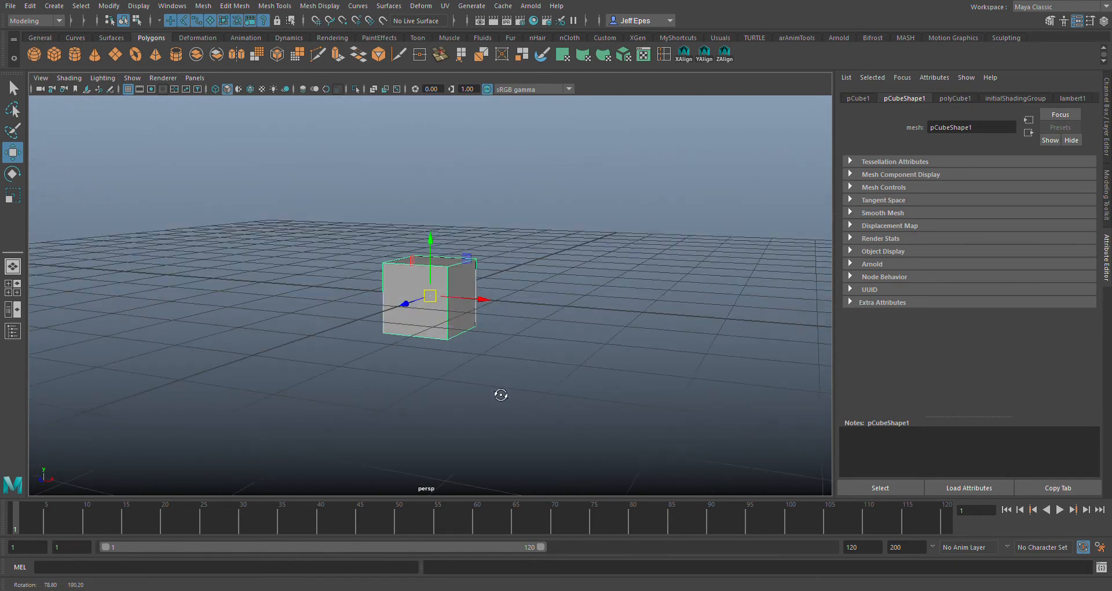
# Switch to the Scale tool and view its manipulator on the cube close up
pyautogui.click(13, 196)
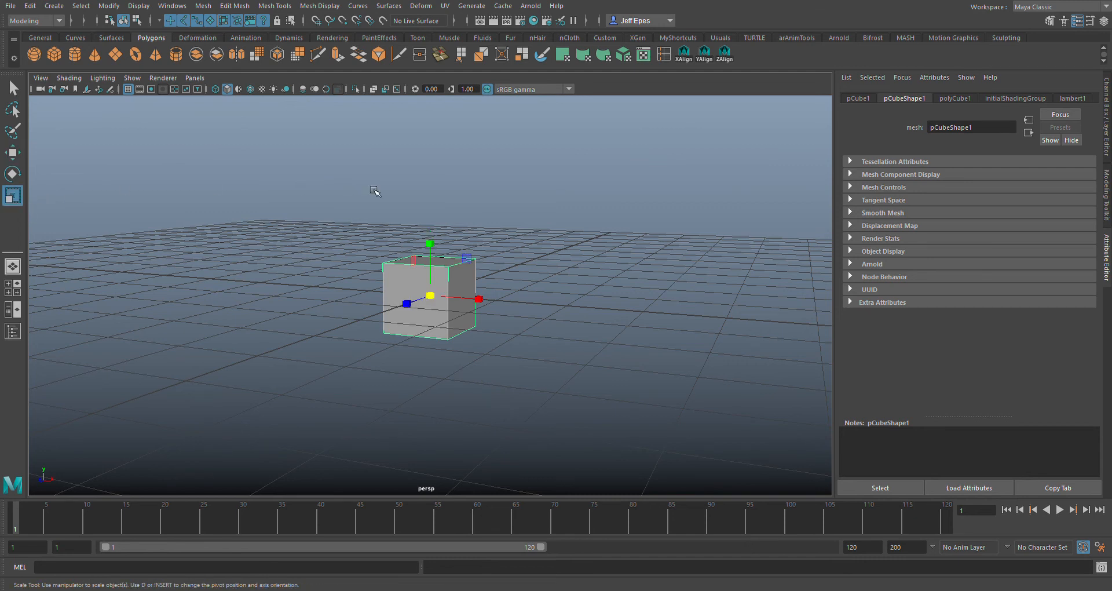
pyautogui.scroll(5, 490, 260)
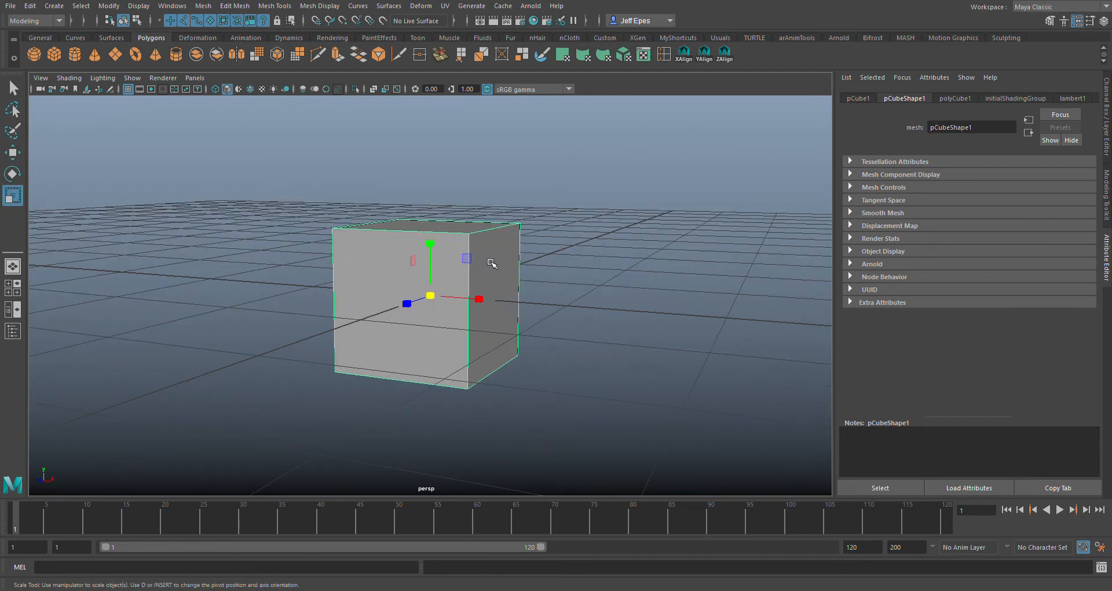
pyautogui.scroll(-2, 526, 243)
pyautogui.scroll(1, 437, 177)
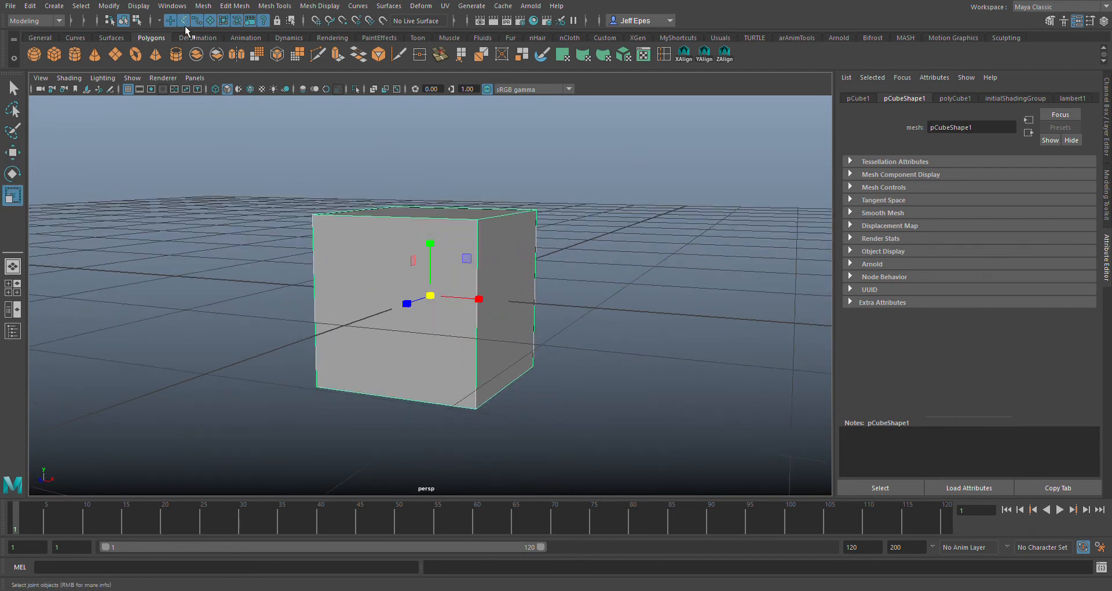
# Try a smooth proxy on the cube, view the smoothed shape inside its cage, and undo it
pyautogui.click(278, 60)
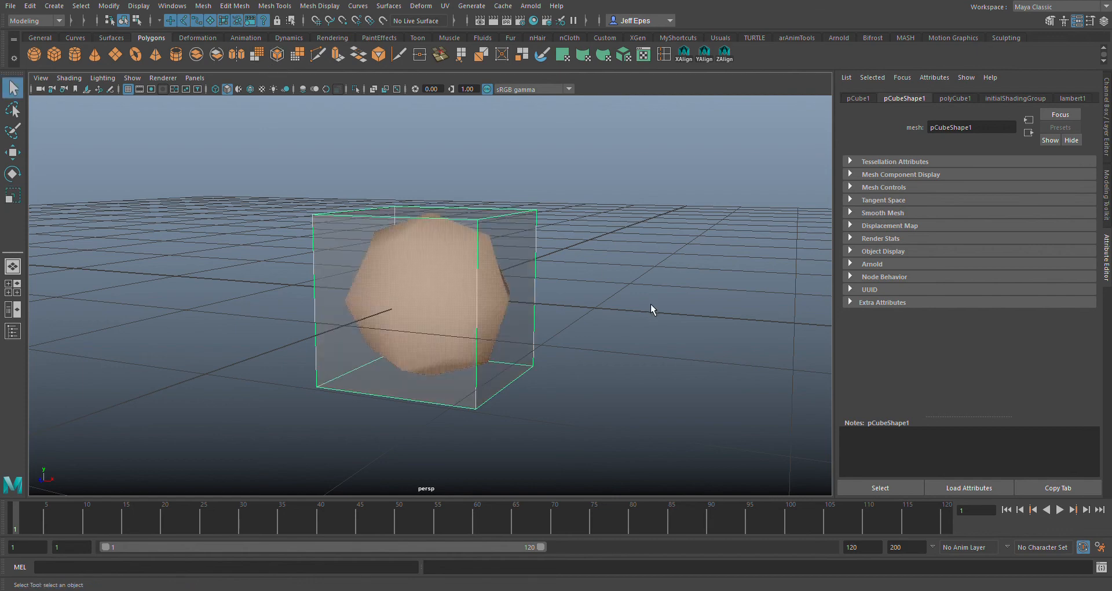
pyautogui.keyDown('alt'); pyautogui.moveTo(583, 321); pyautogui.dragTo(504, 352); pyautogui.keyUp('alt')
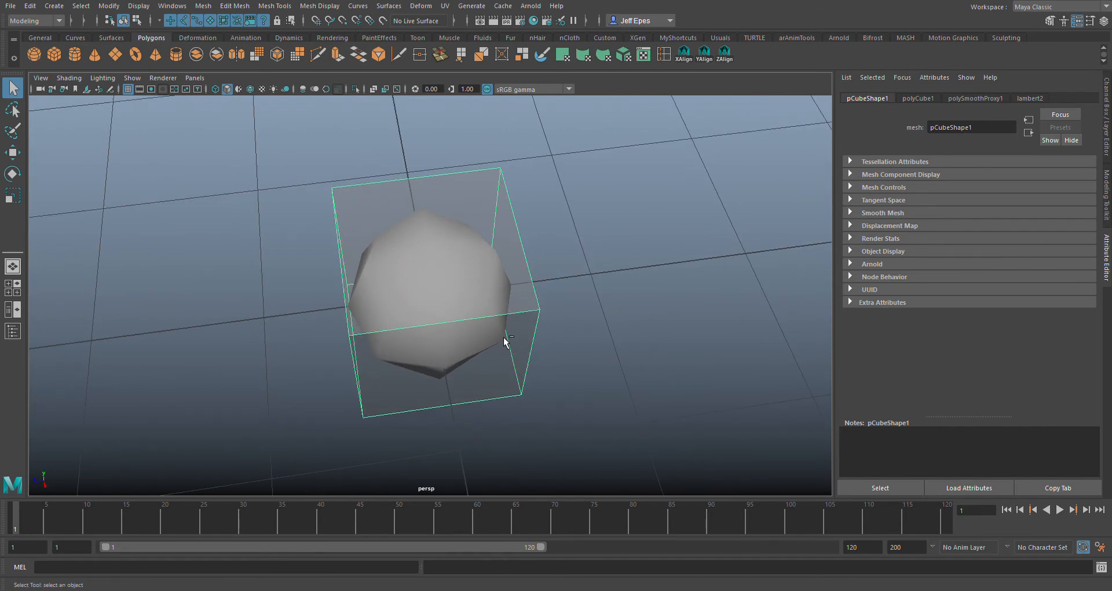
pyautogui.hotkey('ctrl', 'z')
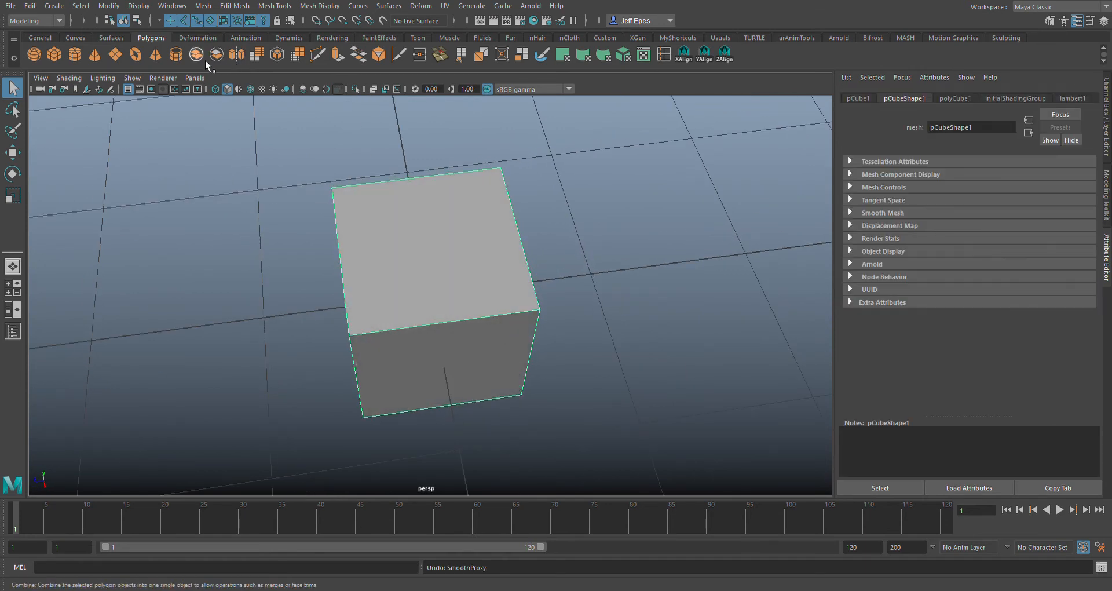
# Try the polygon Smooth operation on the cube and undo it
pyautogui.click(256, 55)
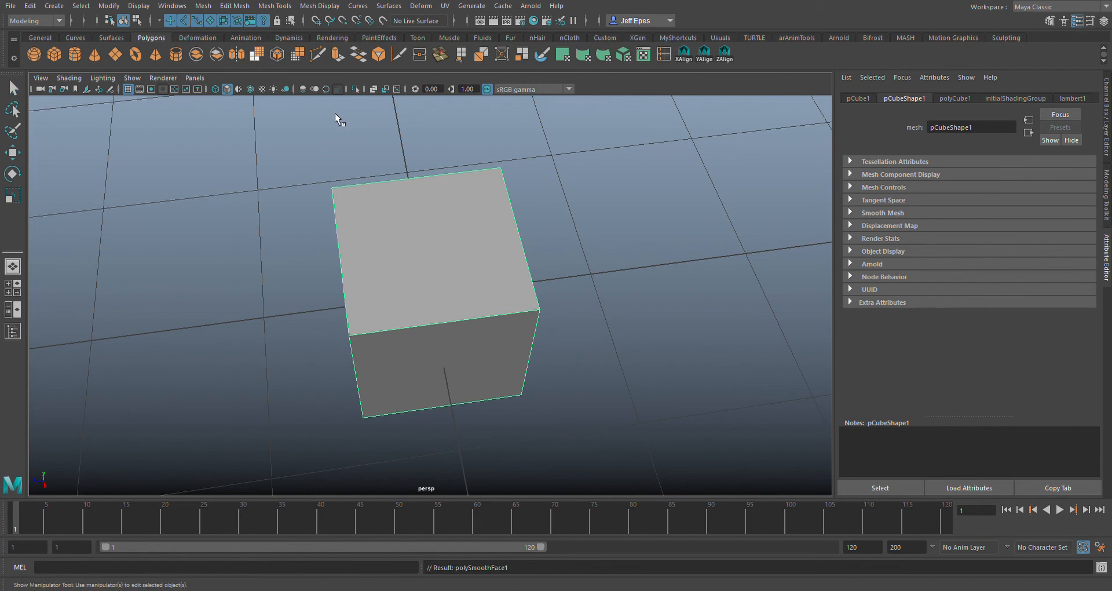
pyautogui.keyDown('alt'); pyautogui.moveTo(229, 318); pyautogui.dragTo(226, 289); pyautogui.keyUp('alt')
pyautogui.hotkey('ctrl', 'z')
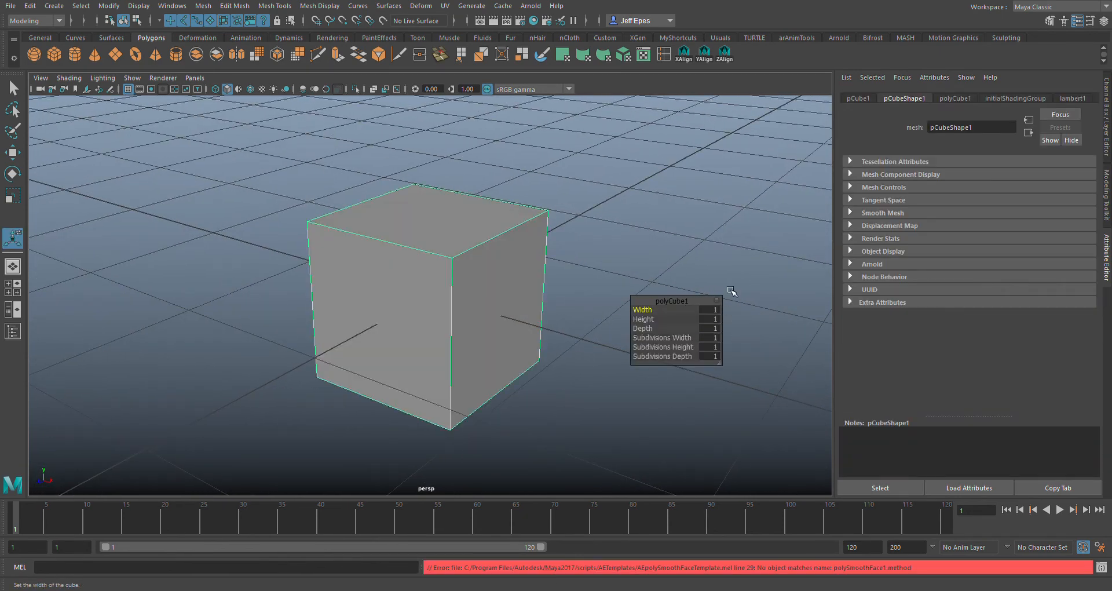
# Undo and redo the cube's creation, and place its floating parameter editor in the viewport's lower-right corner
pyautogui.hotkey('ctrl', 'z')
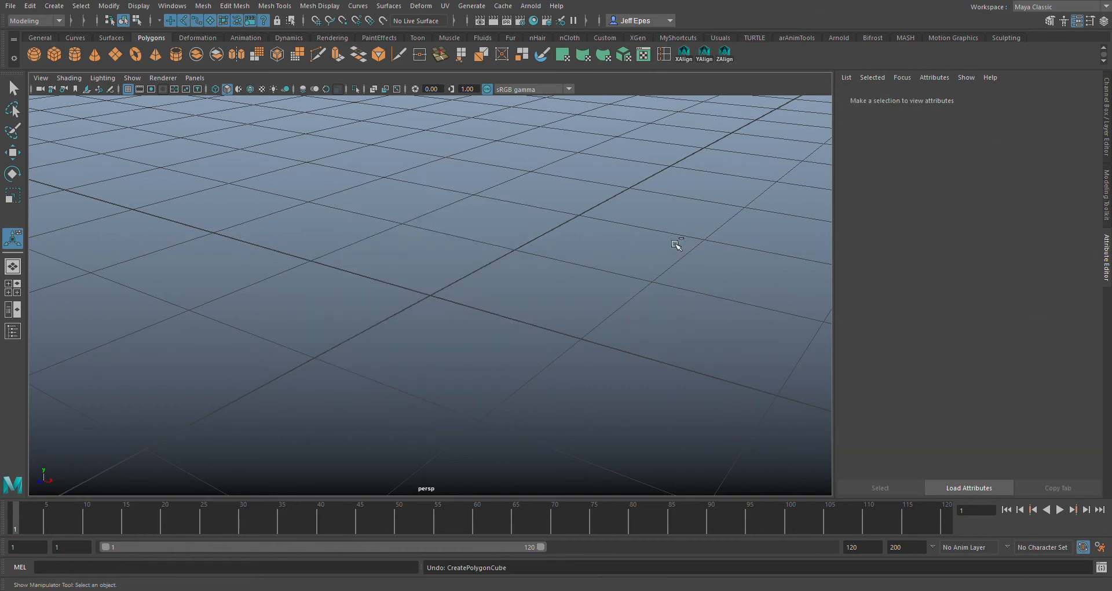
pyautogui.hotkey('shift', 'z')
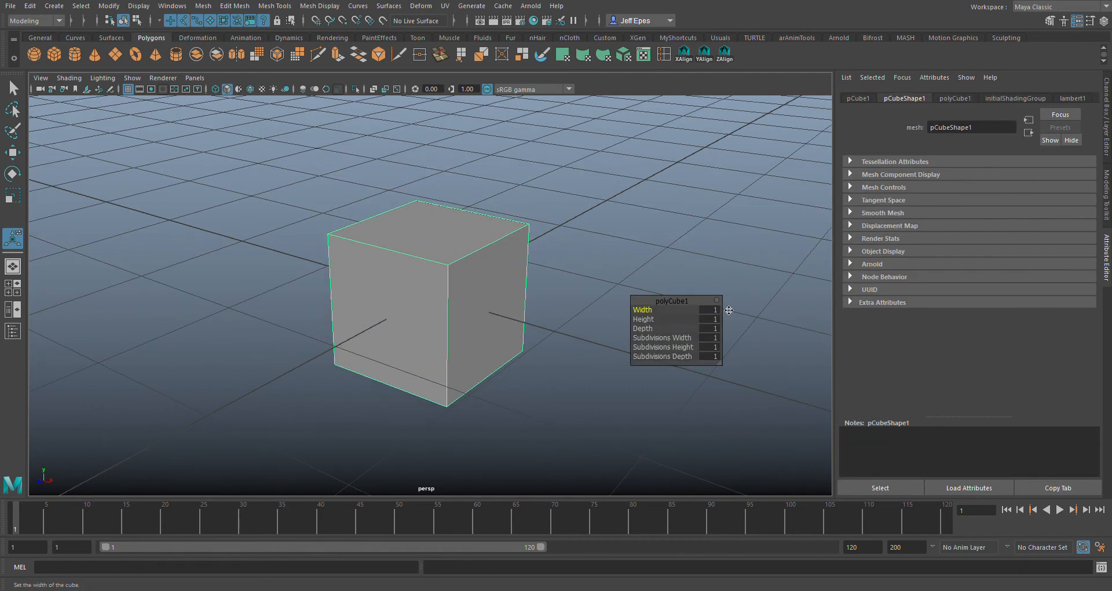
pyautogui.moveTo(713, 308); pyautogui.dragTo(778, 377)
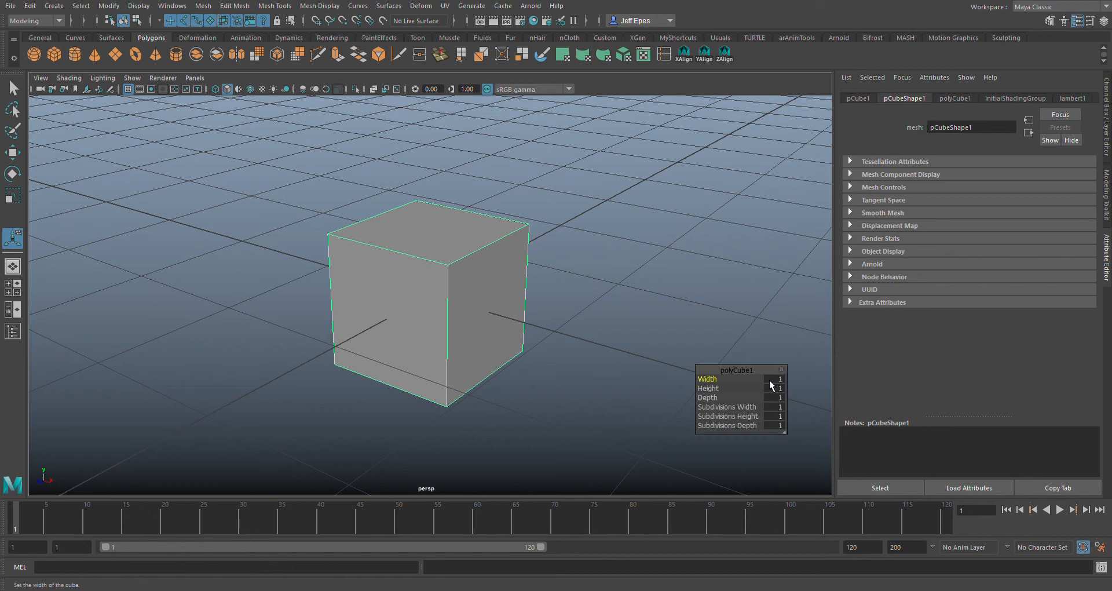
pyautogui.moveTo(755, 372); pyautogui.dragTo(656, 381)
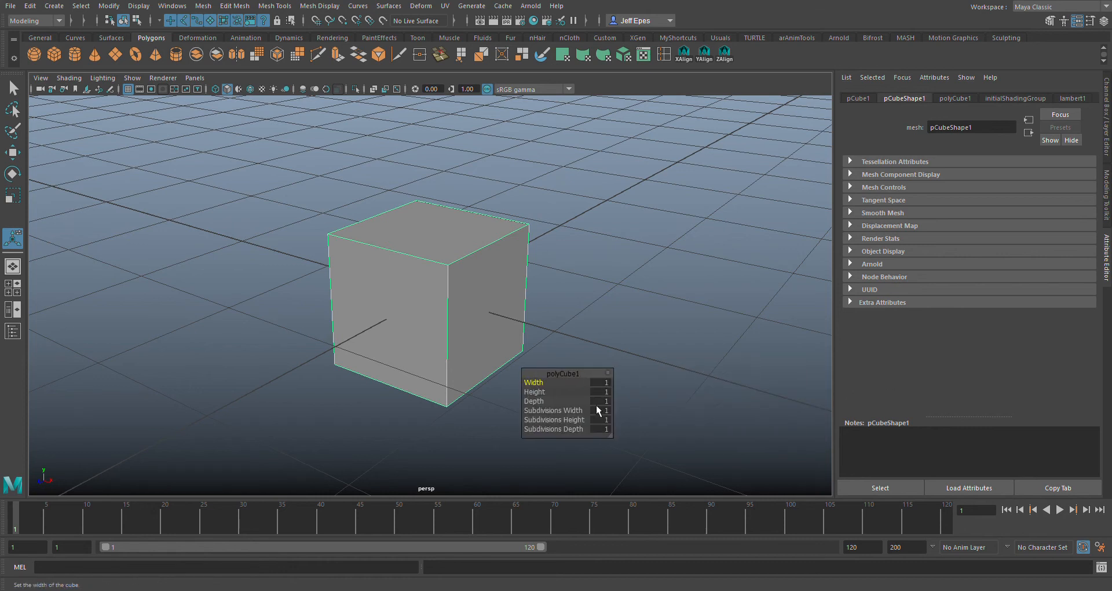
pyautogui.moveTo(553, 381); pyautogui.dragTo(851, 455)
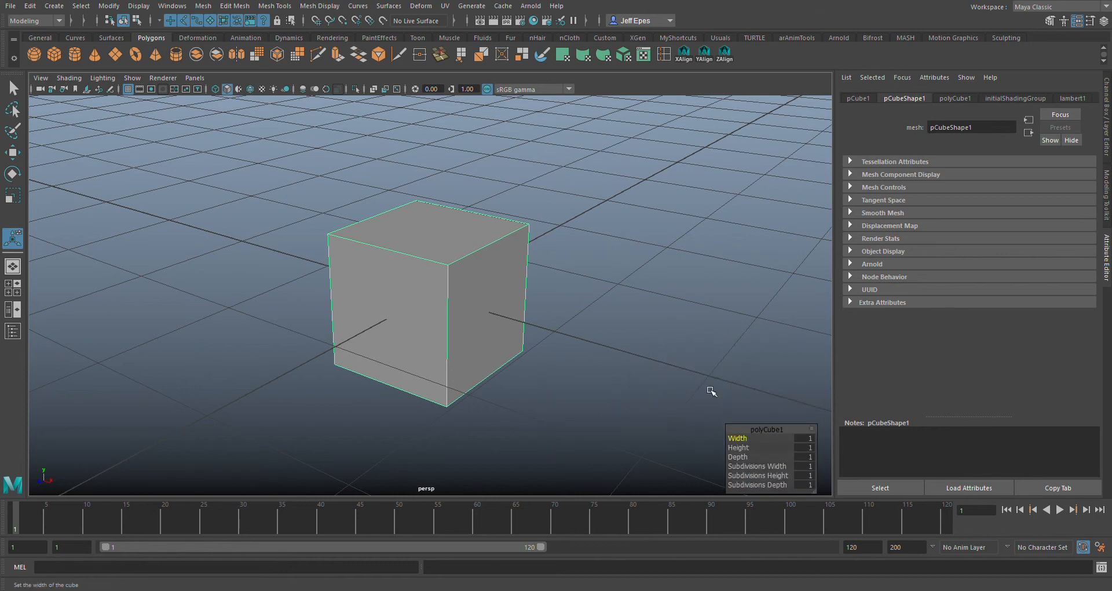
# Switch to face selection and select all faces of the cube
pyautogui.scroll(3, 529, 342)
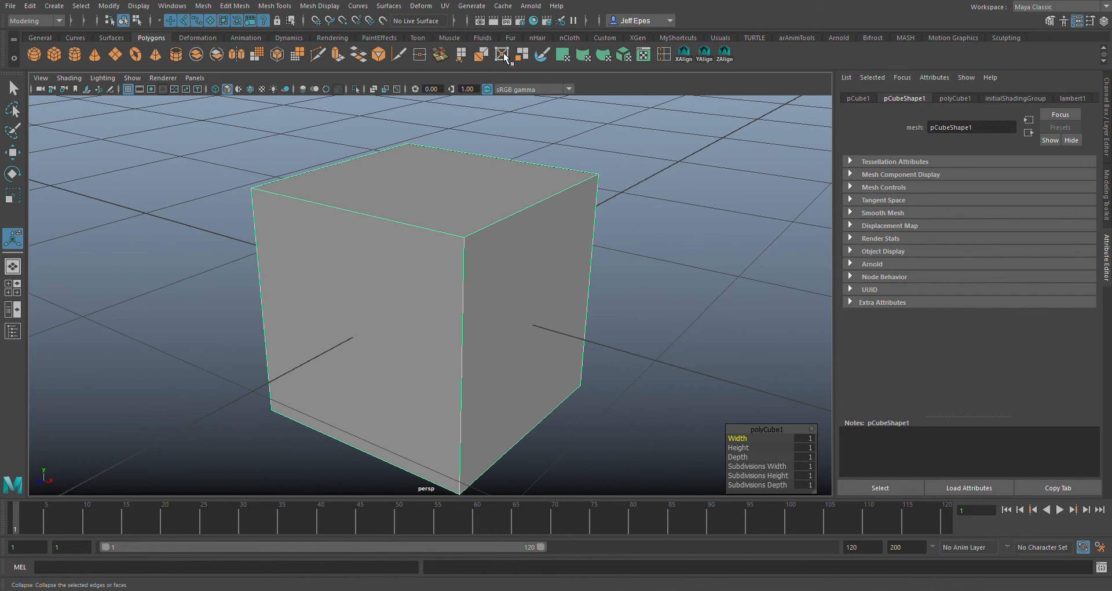
pyautogui.press('q')
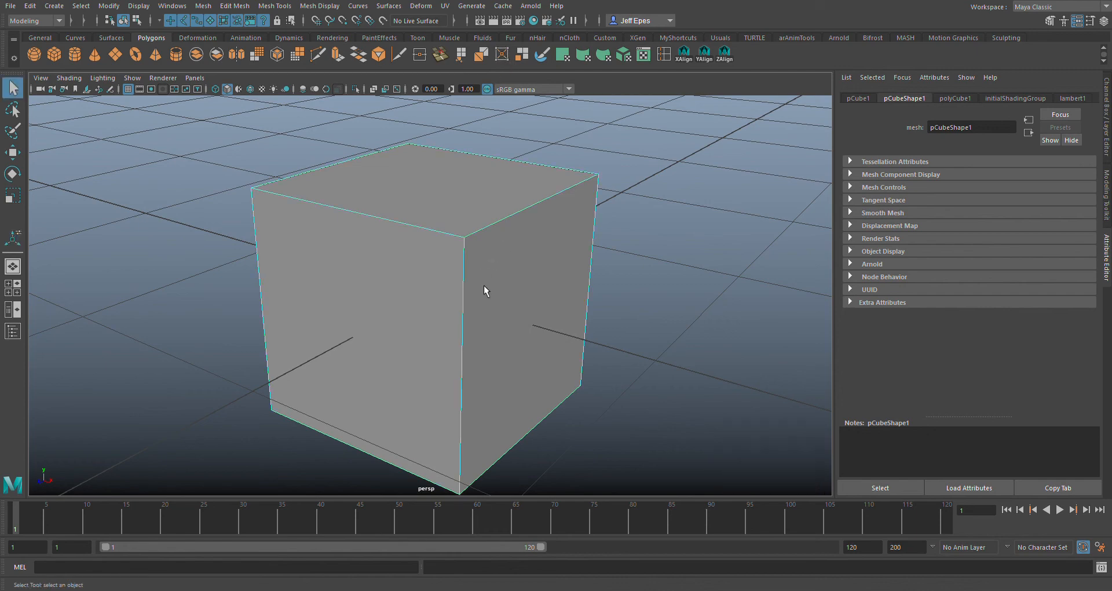
pyautogui.press('F11')
pyautogui.scroll(-5, 487, 285)
pyautogui.moveTo(555, 371); pyautogui.dragTo(291, 194)
pyautogui.scroll(5, 399, 319)
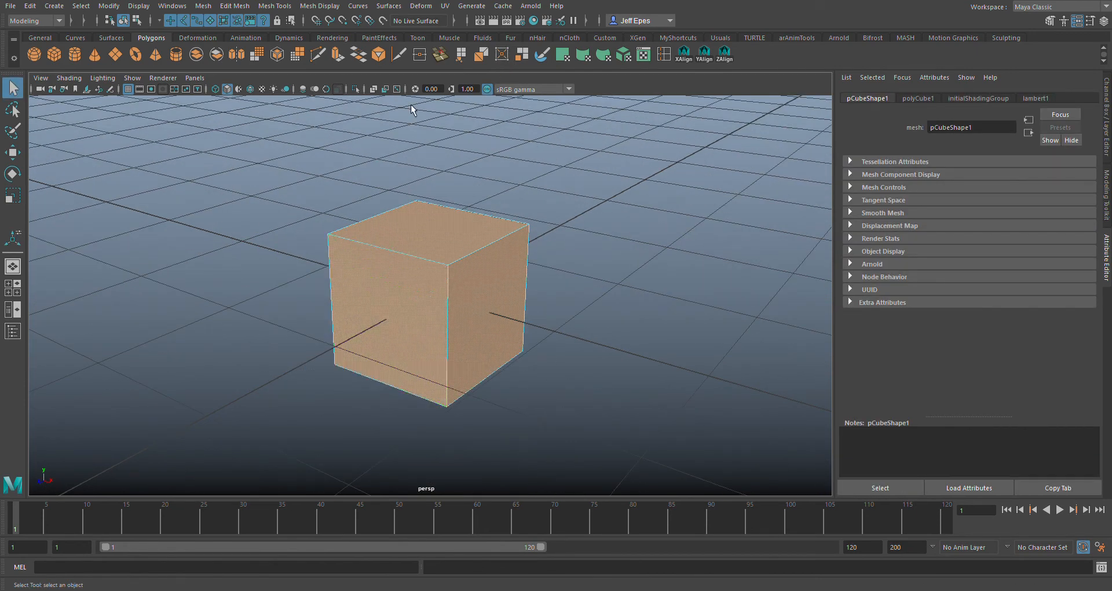
# Try the Reduce operation on the selected faces, view the reduced mesh from another angle, and undo it
pyautogui.click(297, 55)
pyautogui.keyDown('alt'); pyautogui.moveTo(625, 197); pyautogui.dragTo(279, 275); pyautogui.keyUp('alt')
pyautogui.keyDown('alt'); pyautogui.moveTo(618, 279); pyautogui.dragTo(666, 278); pyautogui.keyUp('alt')
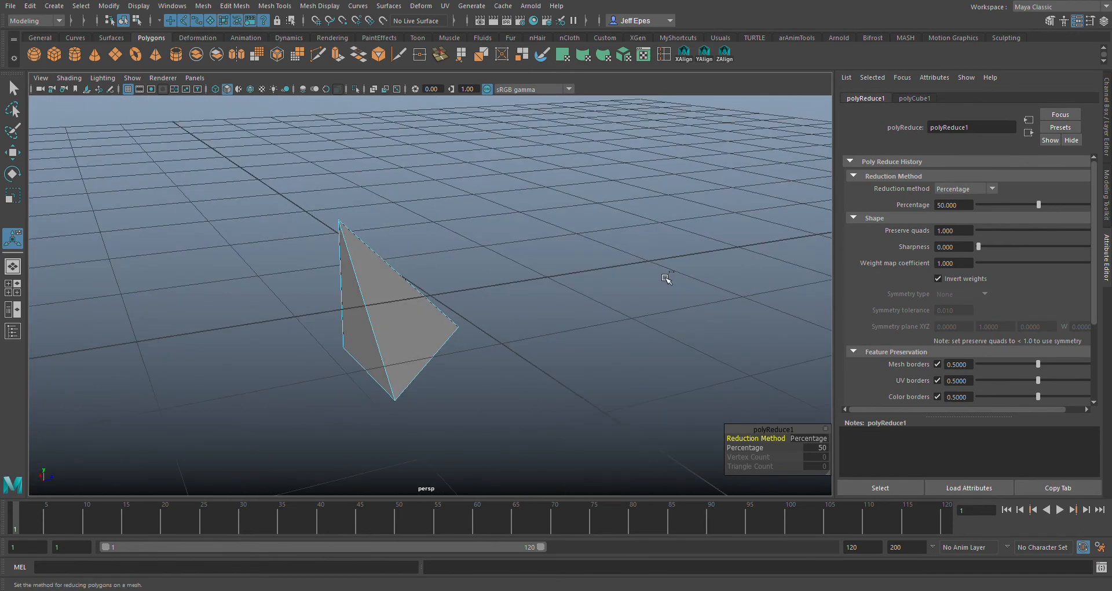
pyautogui.hotkey('ctrl', 'z')
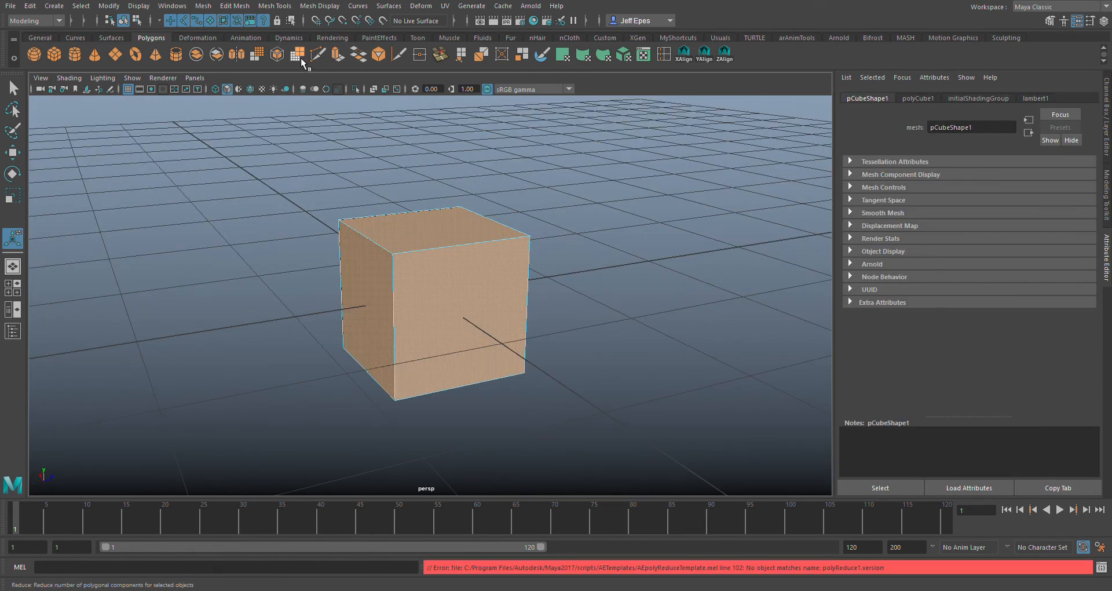
# Smooth the selected faces with one division and compare the cage-plus-smooth, smooth preview and unsmoothed displays
pyautogui.click(259, 56)
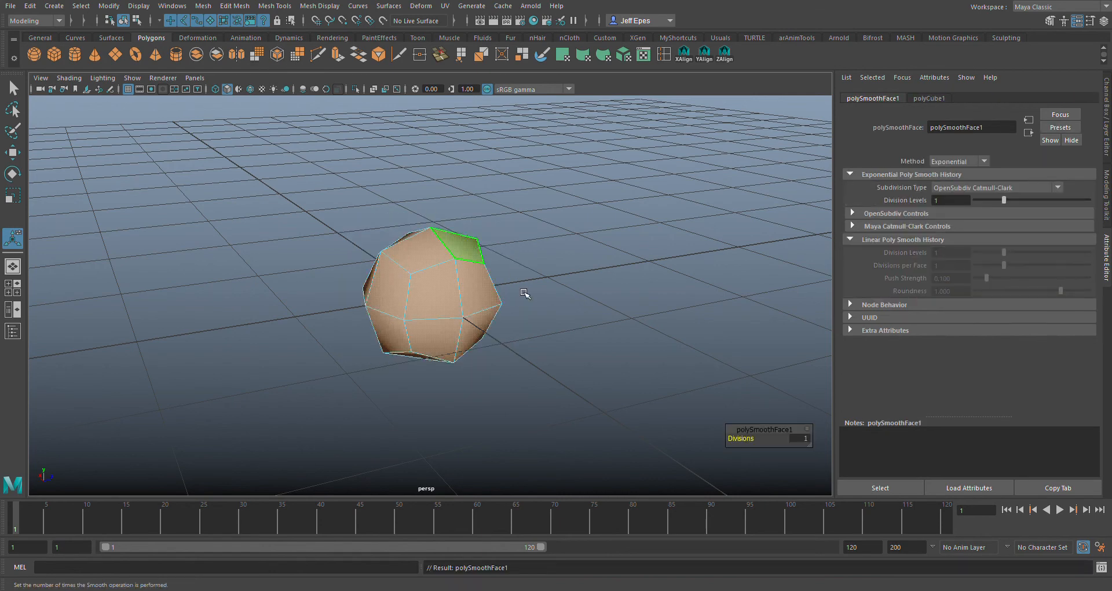
pyautogui.keyDown('alt'); pyautogui.moveTo(525, 293); pyautogui.dragTo(658, 332); pyautogui.keyUp('alt')
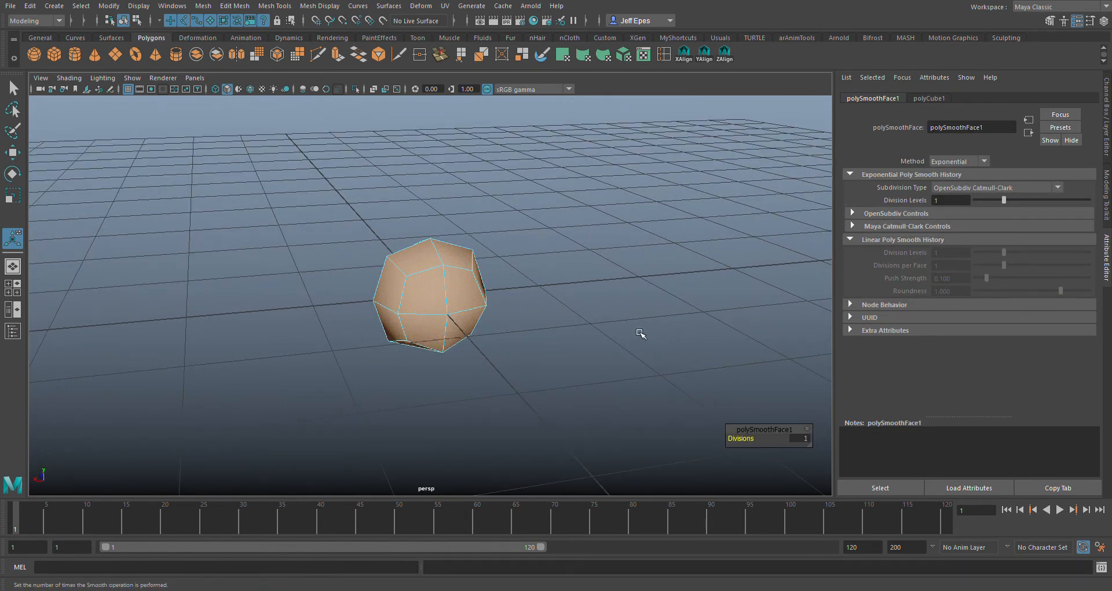
pyautogui.press('2')
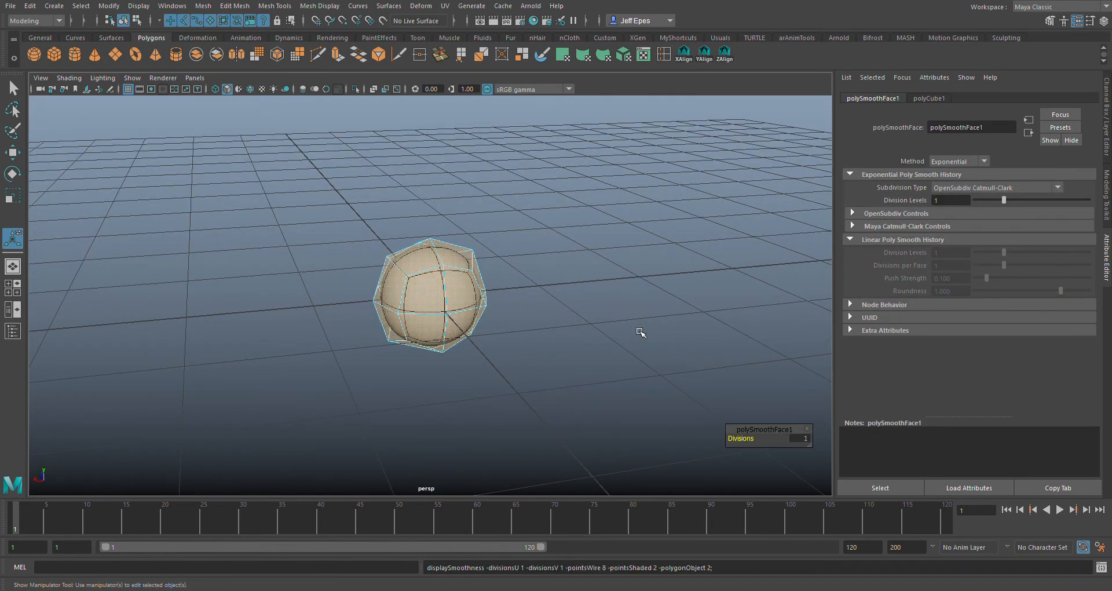
pyautogui.press('1')
pyautogui.press('3')
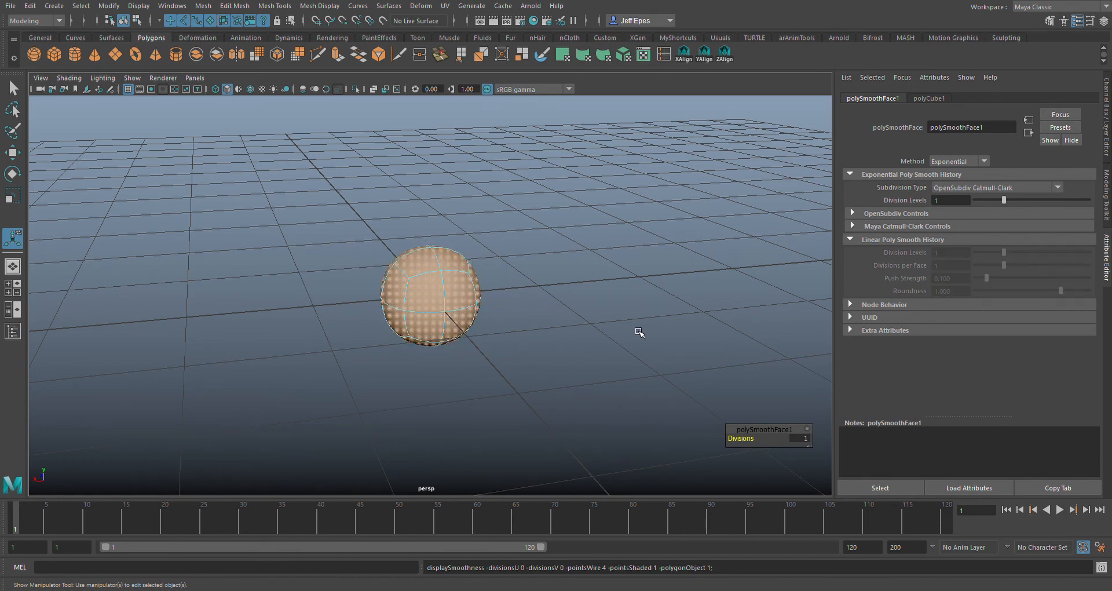
pyautogui.press('1')
# Undo the display changes and the Smooth operation, and clear the cube's face selection
pyautogui.hotkey('ctrl', 'z')
pyautogui.hotkey('ctrl', 'z')
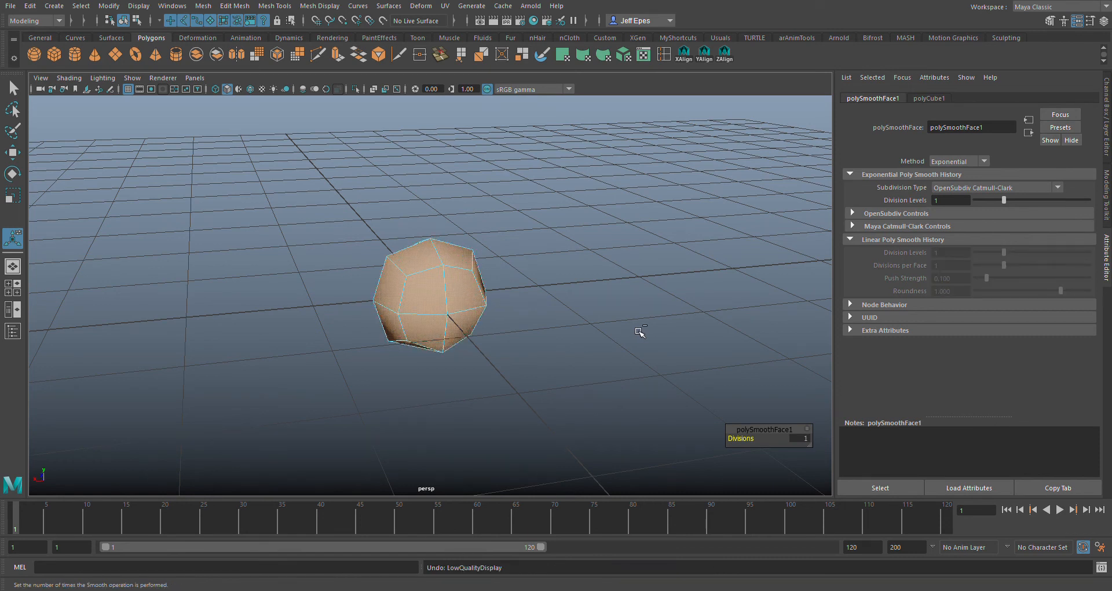
pyautogui.hotkey('ctrl', 'z')
pyautogui.hotkey('ctrl', 'z')
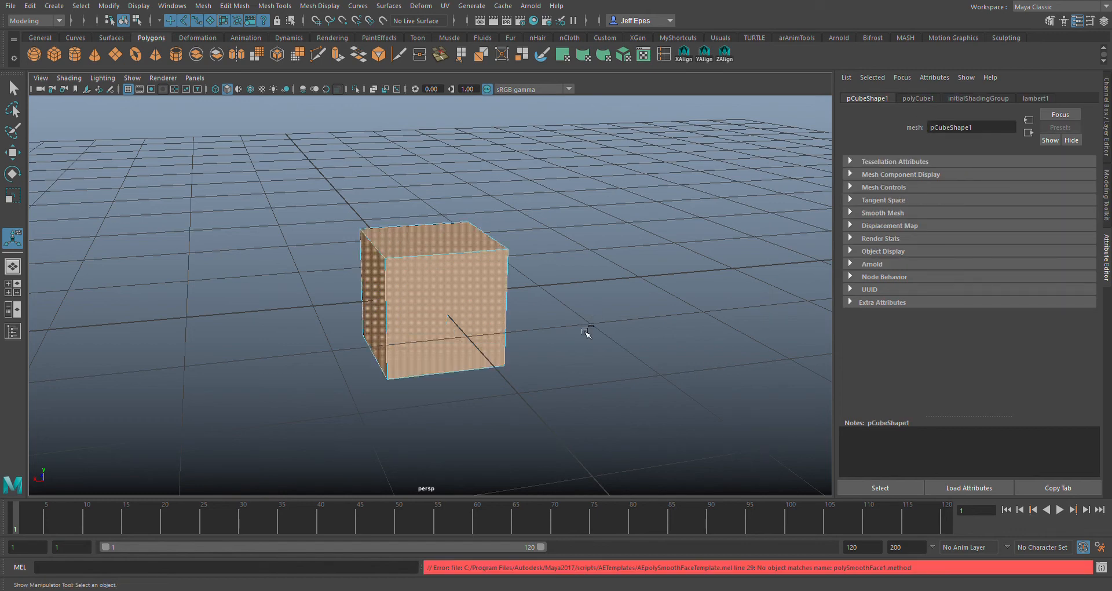
pyautogui.hotkey('ctrl', 'z')
pyautogui.hotkey('ctrl', 'z')
pyautogui.click(596, 348)
pyautogui.scroll(3, 595, 354)
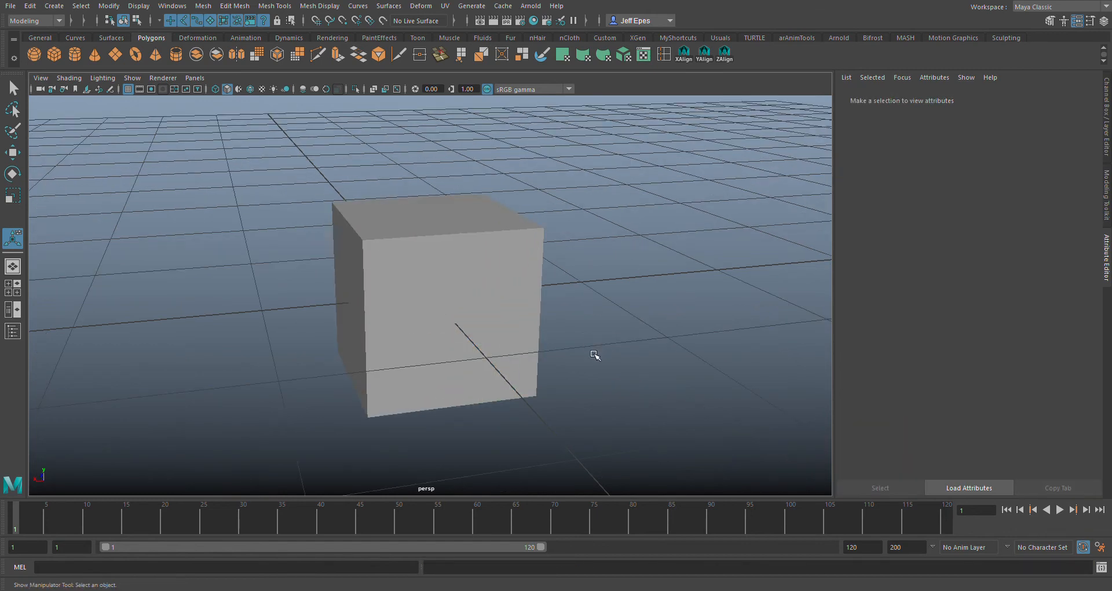
# Try Add Divisions on the whole cube in object mode, view the split faces, and undo it
pyautogui.scroll(-3, 595, 355)
pyautogui.keyDown('alt'); pyautogui.moveTo(648, 349); pyautogui.dragTo(682, 377); pyautogui.keyUp('alt')
pyautogui.click(400, 287)
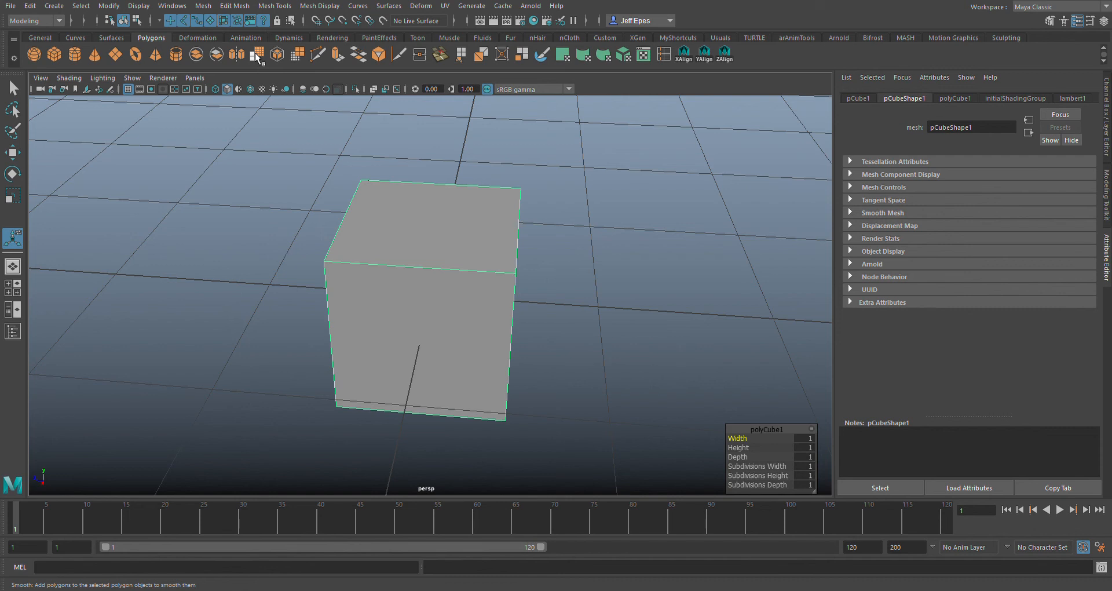
pyautogui.moveTo(223, 203); pyautogui.dragTo(603, 342)
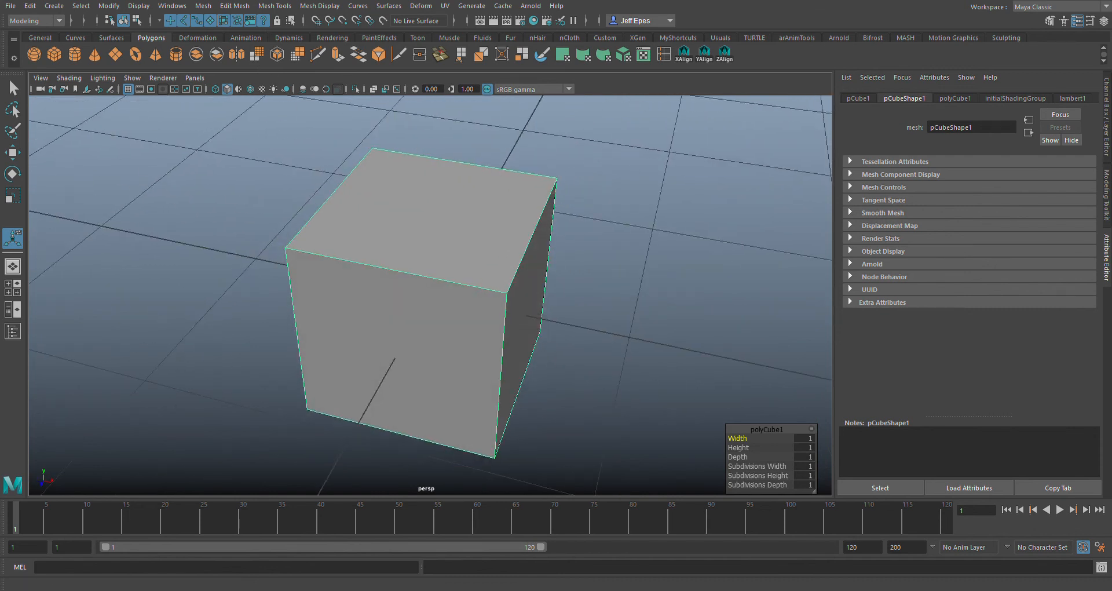
pyautogui.click(243, 7)
pyautogui.click(309, 36)
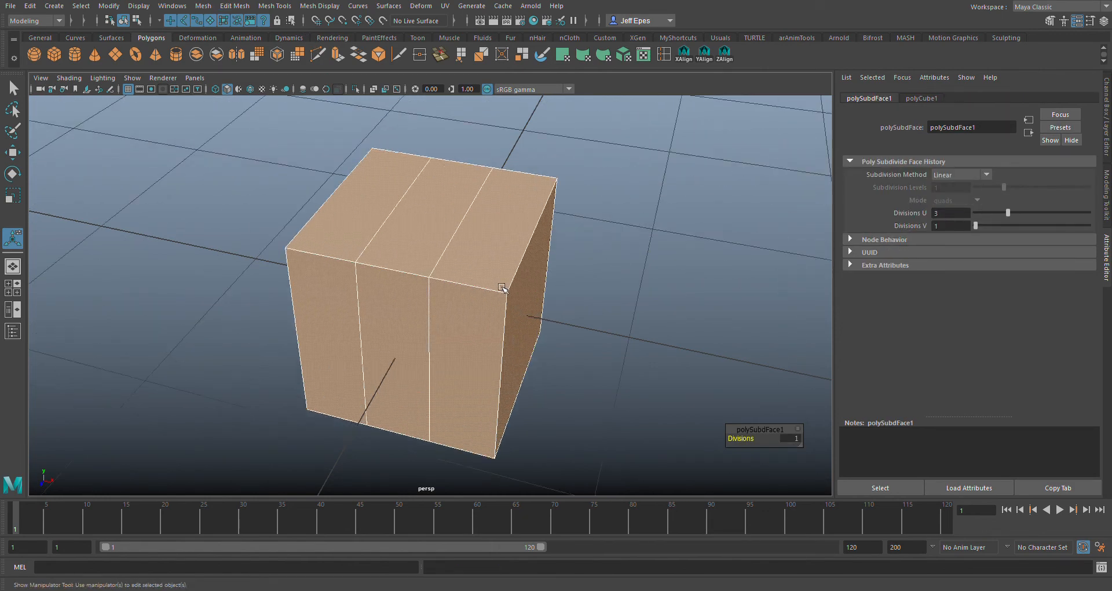
pyautogui.keyDown('alt'); pyautogui.moveTo(452, 230); pyautogui.dragTo(281, 218); pyautogui.keyUp('alt')
pyautogui.hotkey('ctrl', 'z')
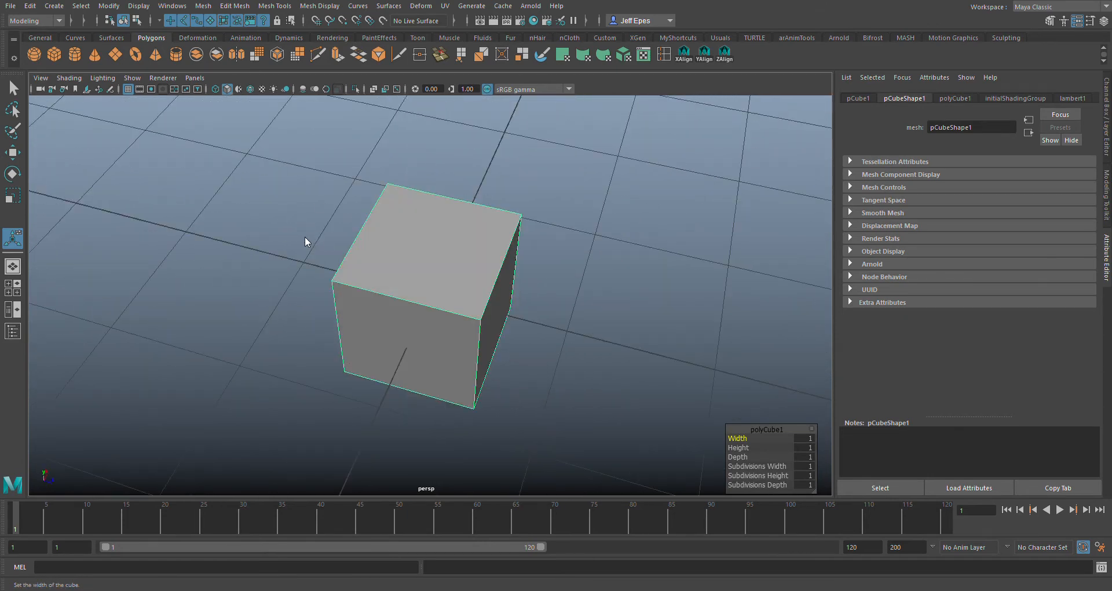
# Try Add Divisions on all selected faces of the cube, undo it, and clear the selection
pyautogui.press('q')
pyautogui.press('F11')
pyautogui.moveTo(297, 136); pyautogui.dragTo(588, 468)
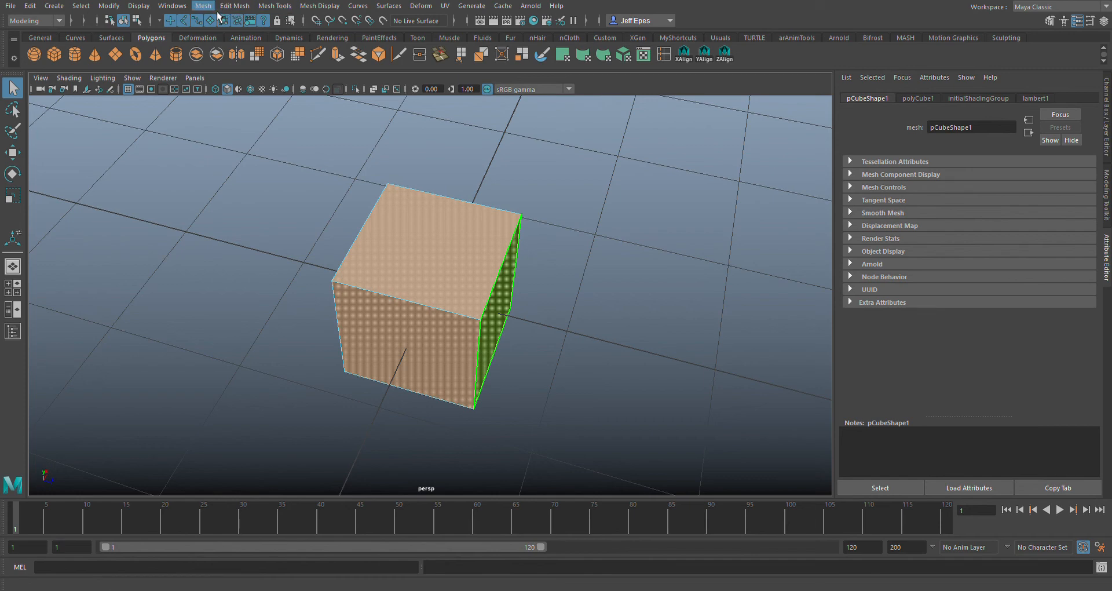
pyautogui.click(253, 40)
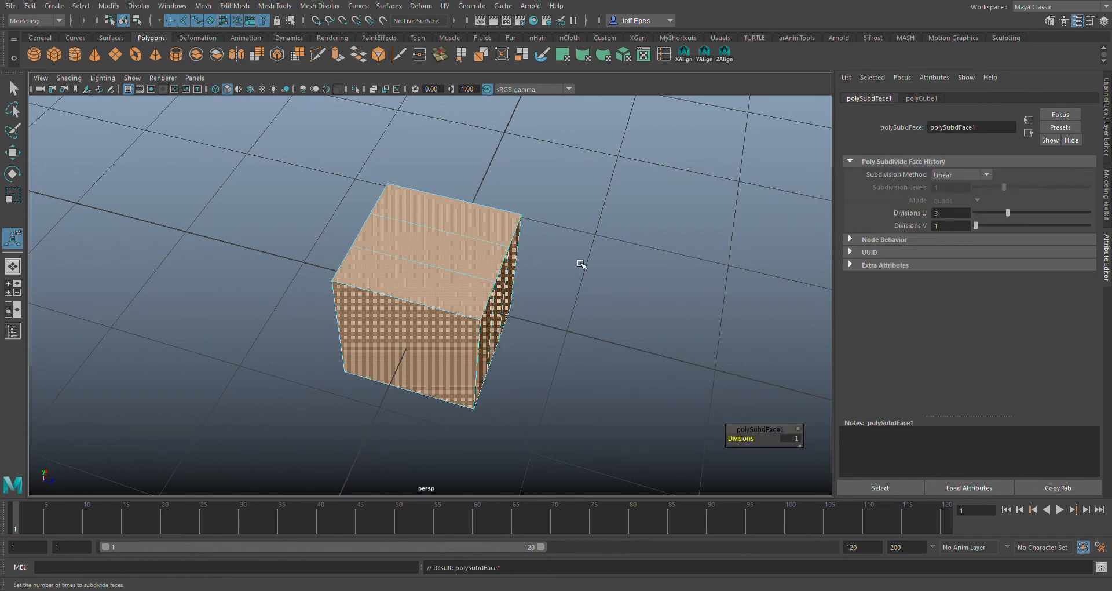
pyautogui.keyDown('alt'); pyautogui.moveTo(581, 264); pyautogui.dragTo(617, 277); pyautogui.keyUp('alt')
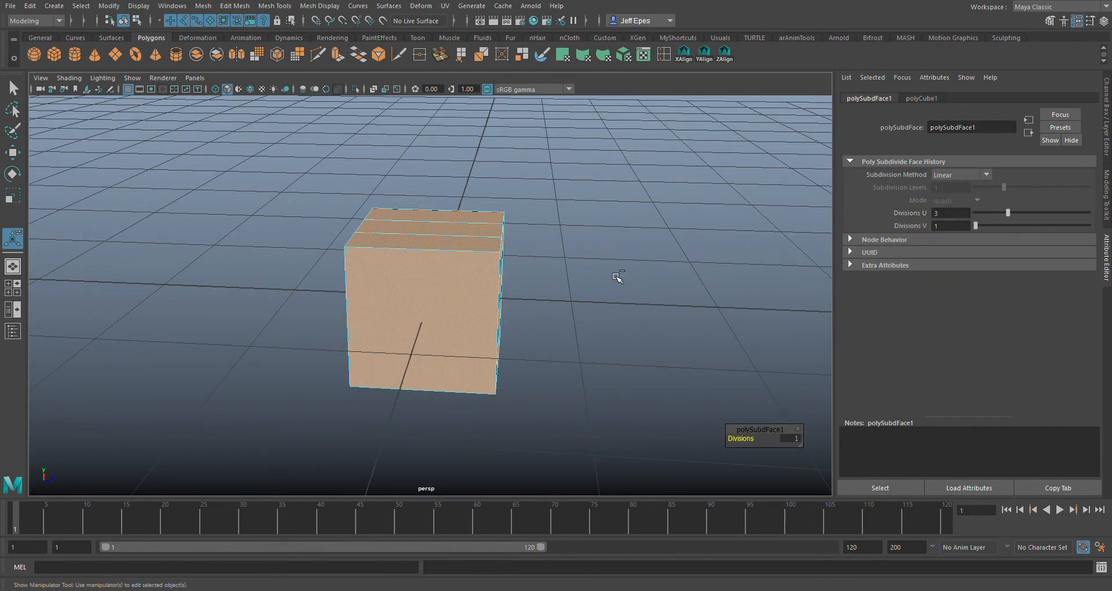
pyautogui.hotkey('ctrl', 'z')
pyautogui.click(562, 356)
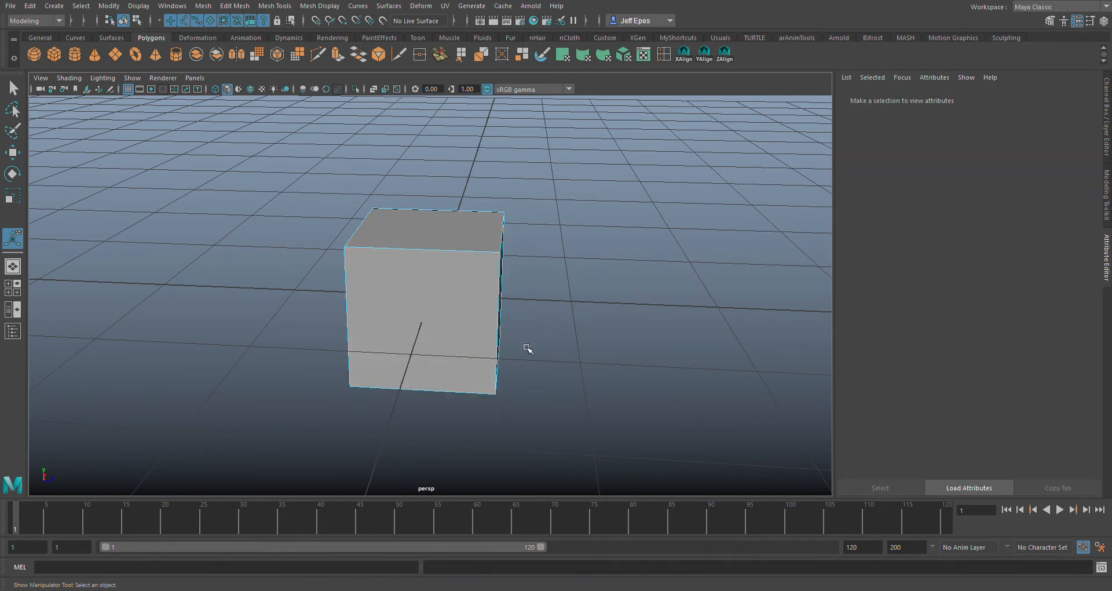
# Select only the cube's front face and add divisions to it with 3 in U and 1 in V
pyautogui.click(392, 317)
pyautogui.keyDown('alt'); pyautogui.moveTo(392, 318); pyautogui.dragTo(660, 257); pyautogui.keyUp('alt')
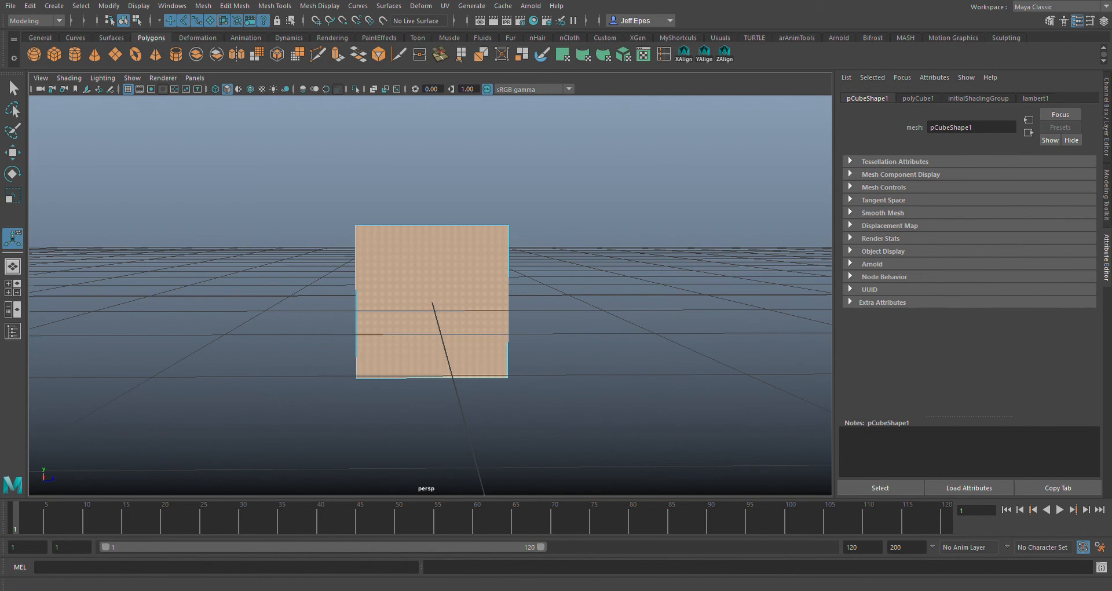
pyautogui.click(265, 38)
pyautogui.keyDown('alt'); pyautogui.moveTo(705, 156); pyautogui.dragTo(670, 243); pyautogui.keyUp('alt')
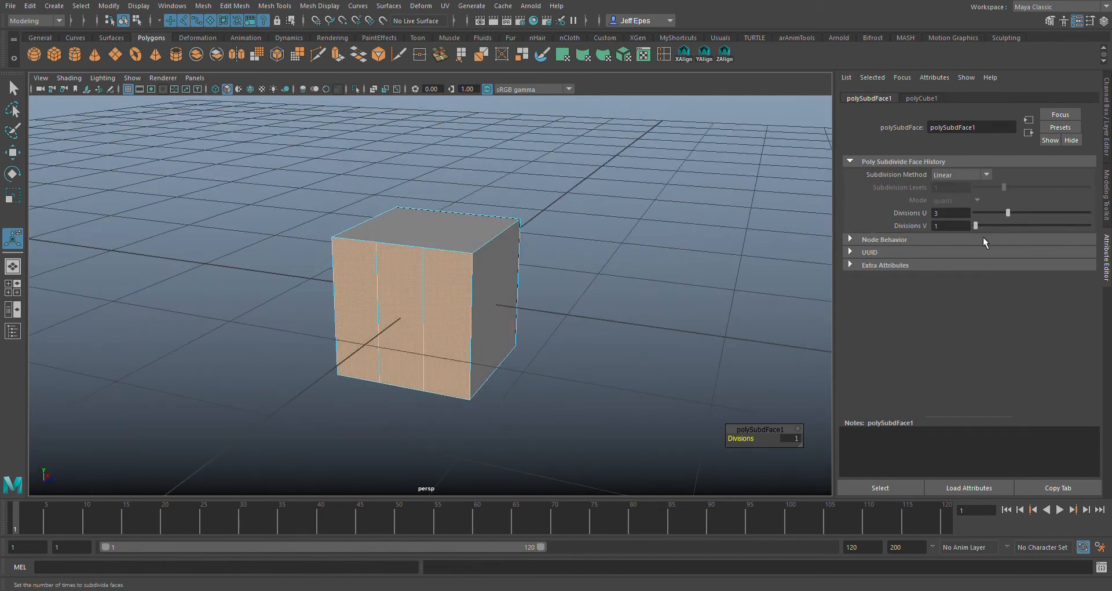
# Try Divisions U and V at 3 each on the front face, and reduce both to 2
pyautogui.moveTo(982, 229); pyautogui.dragTo(1002, 228)
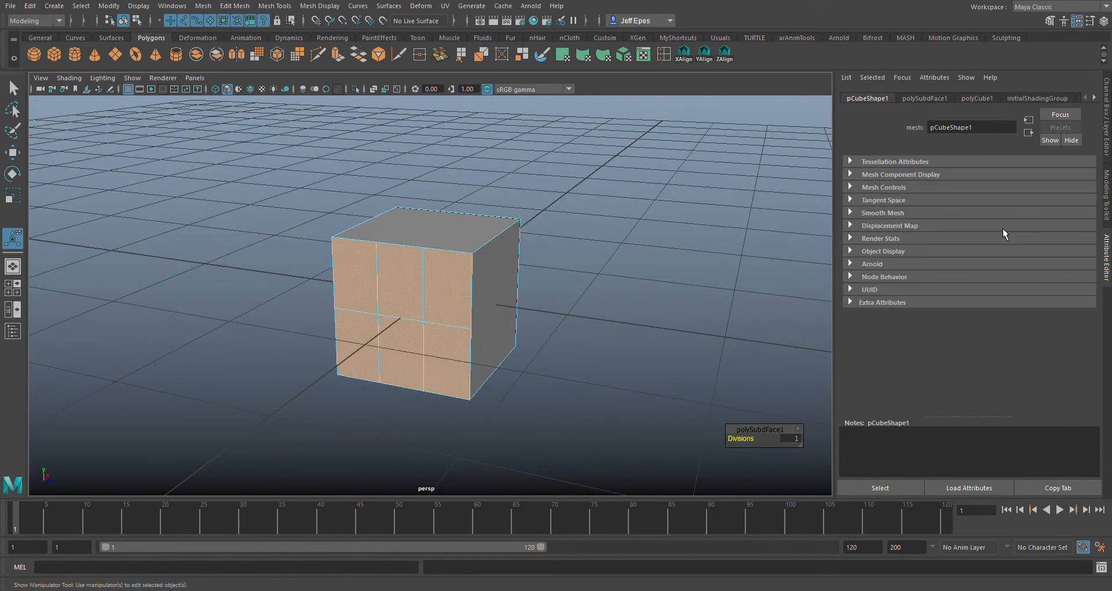
pyautogui.click(925, 98)
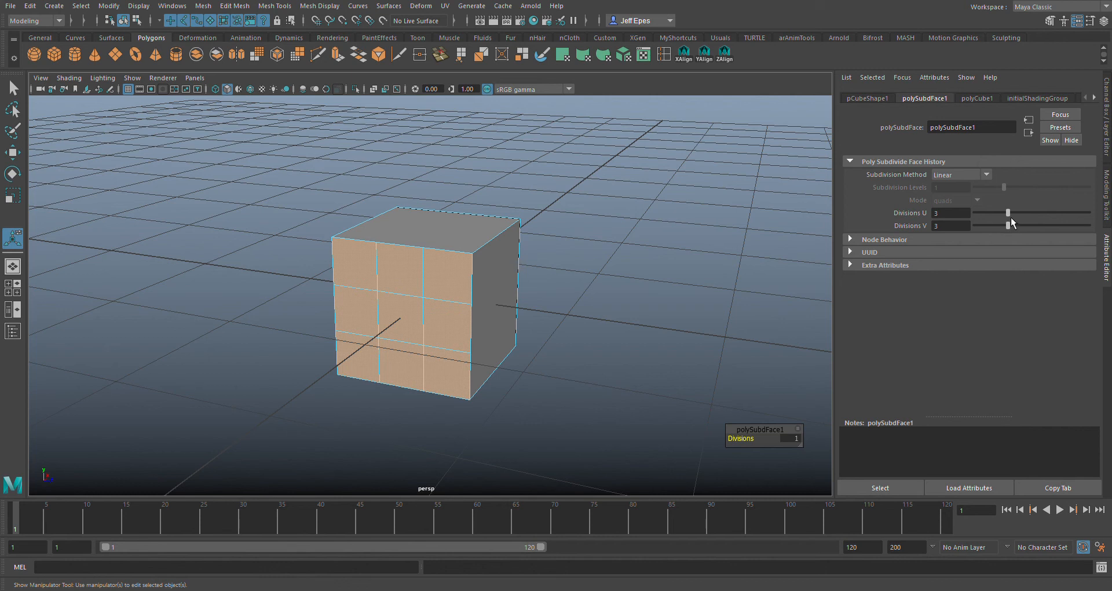
pyautogui.moveTo(1010, 218); pyautogui.dragTo(999, 218)
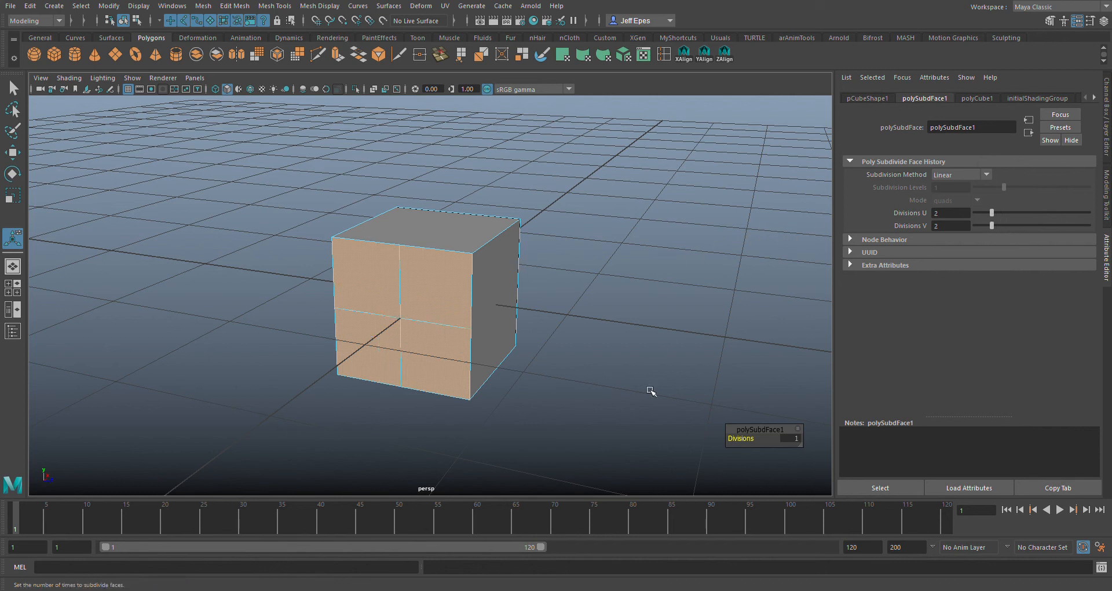
# Undo the division changes and the Add Divisions operation on the front face
pyautogui.click(626, 424)
pyautogui.hotkey('ctrl', 'z')
pyautogui.hotkey('ctrl', 'z')
pyautogui.hotkey('ctrl', 'z')
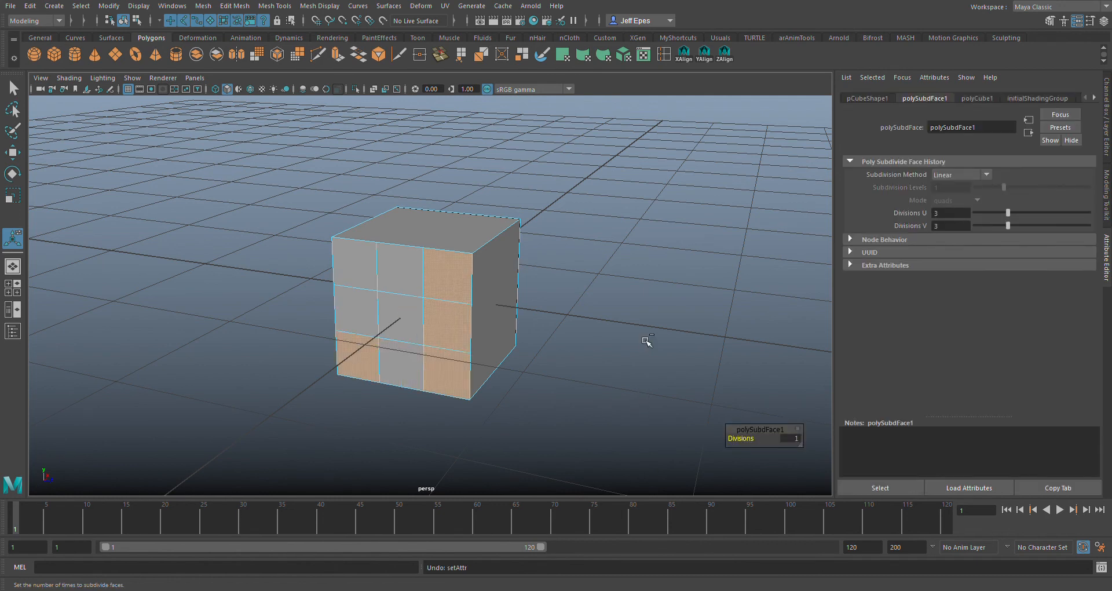
pyautogui.hotkey('ctrl', 'z')
pyautogui.hotkey('ctrl', 'z')
pyautogui.hotkey('ctrl', 'z')
pyautogui.scroll(-3, 588, 408)
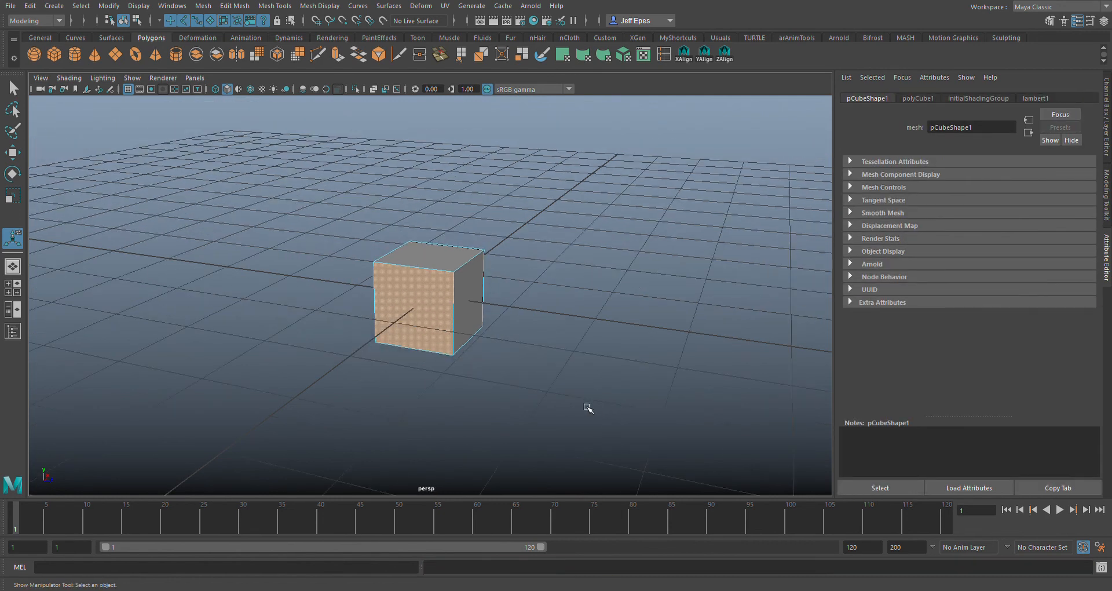
# Select all faces of the cube and show its polyCube1 creation attributes
pyautogui.moveTo(588, 408); pyautogui.dragTo(226, 175)
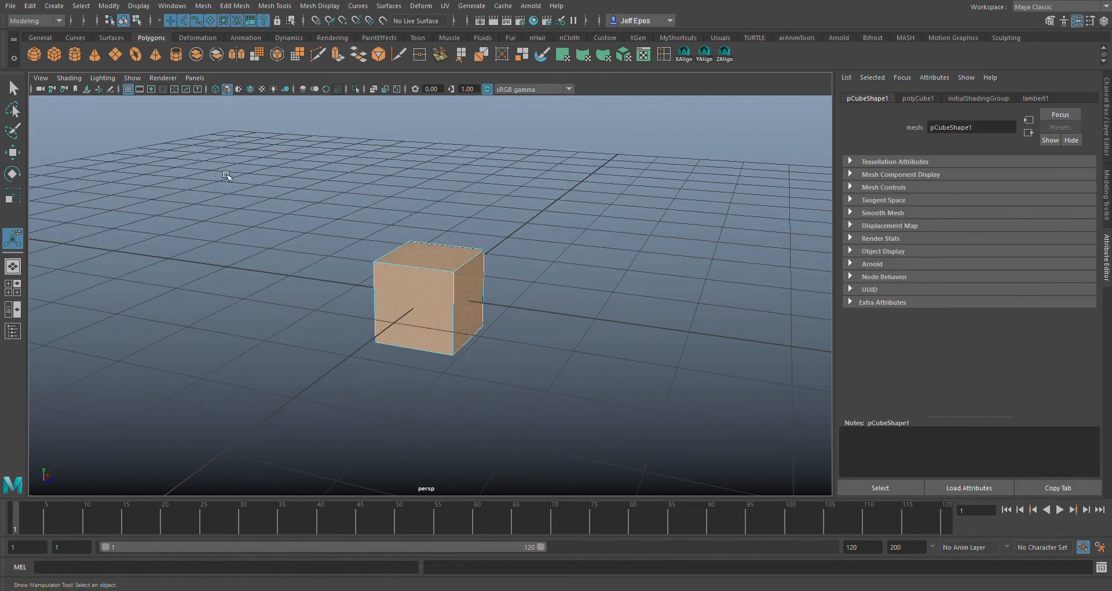
pyautogui.click(926, 100)
pyautogui.scroll(2, 642, 357)
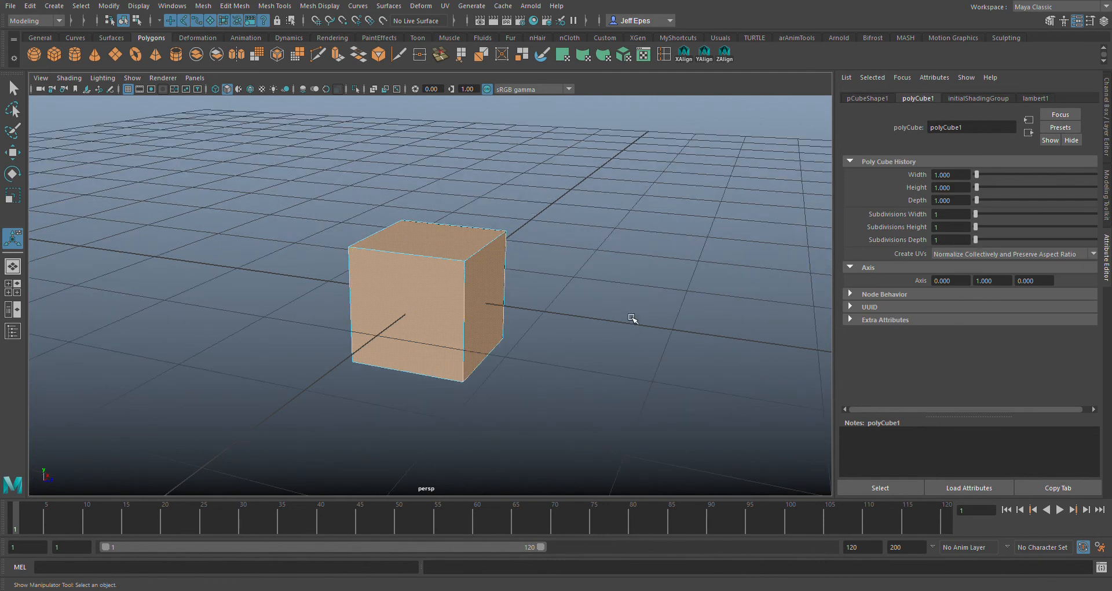
pyautogui.scroll(1, 632, 318)
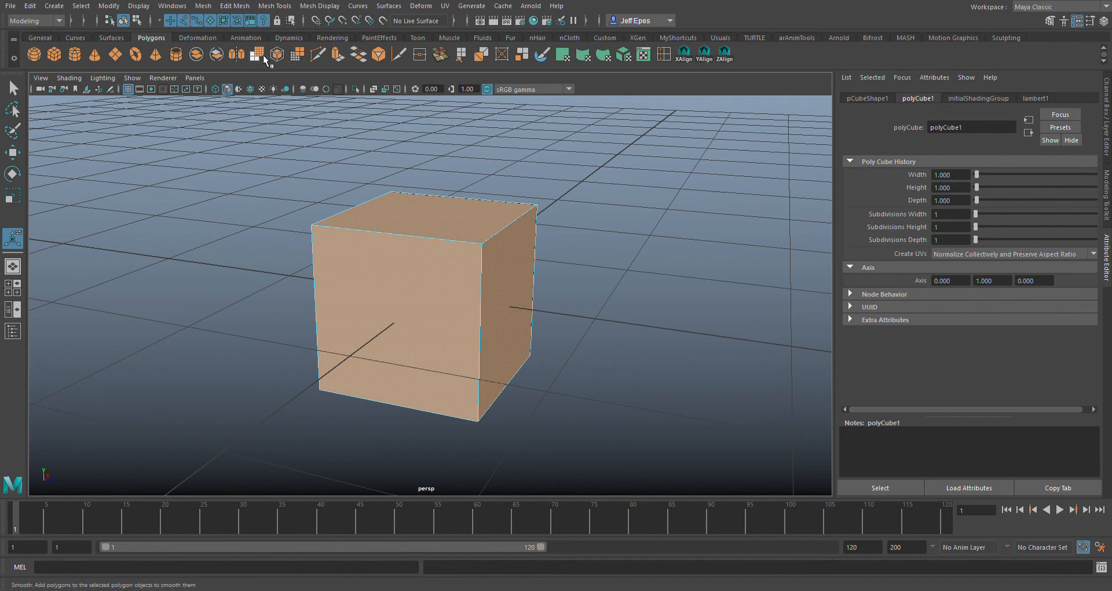
# Add divisions to all faces of the cube, with 2 in U and 2 in V
pyautogui.click(243, 7)
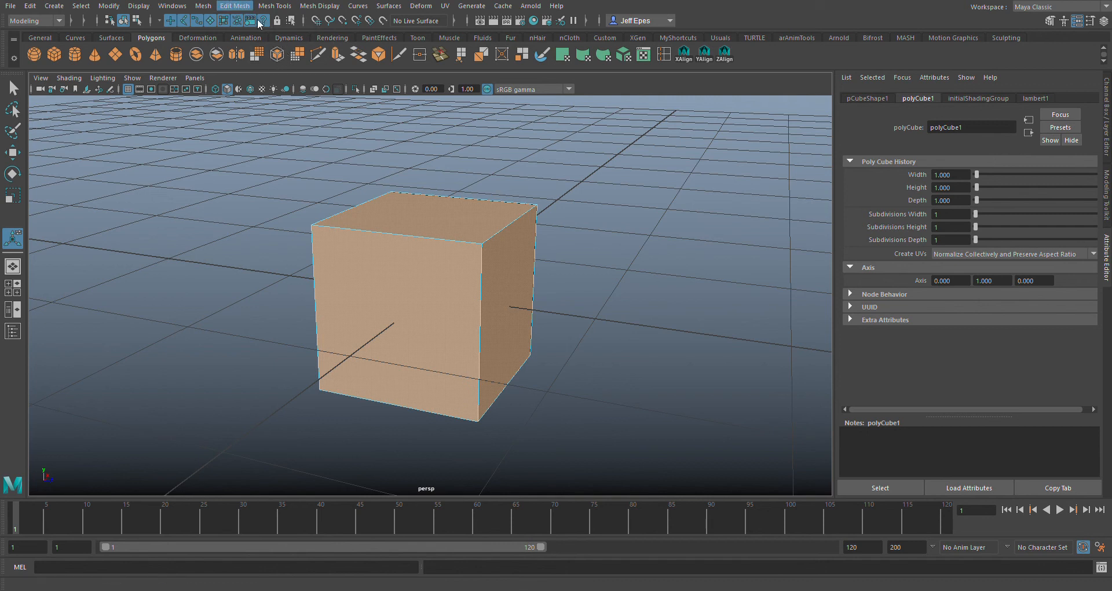
pyautogui.click(264, 44)
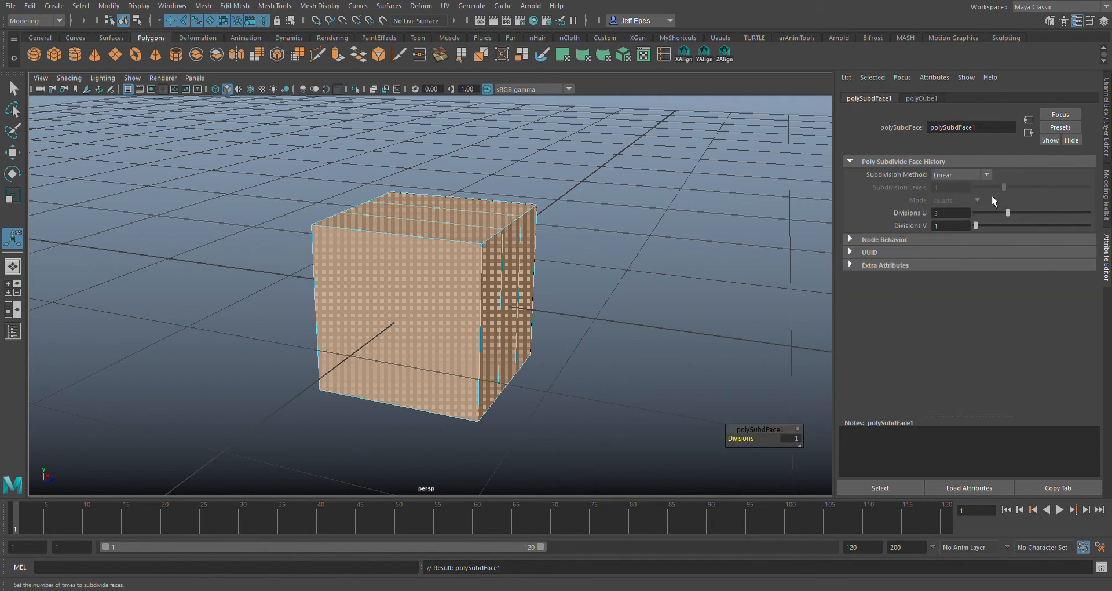
pyautogui.hotkey('ctrl', 'z')
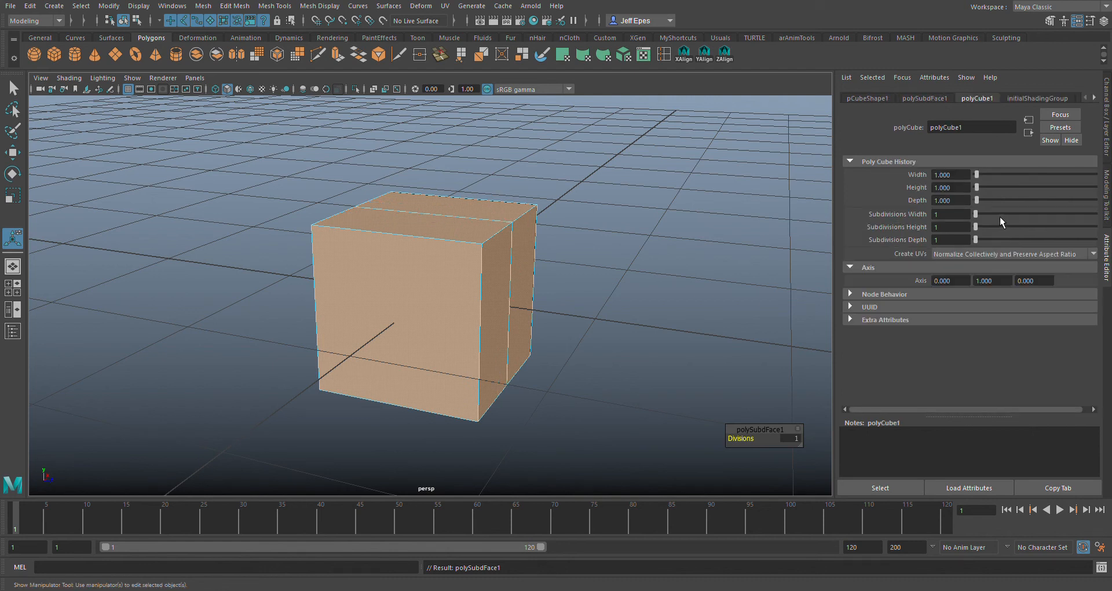
pyautogui.click(943, 102)
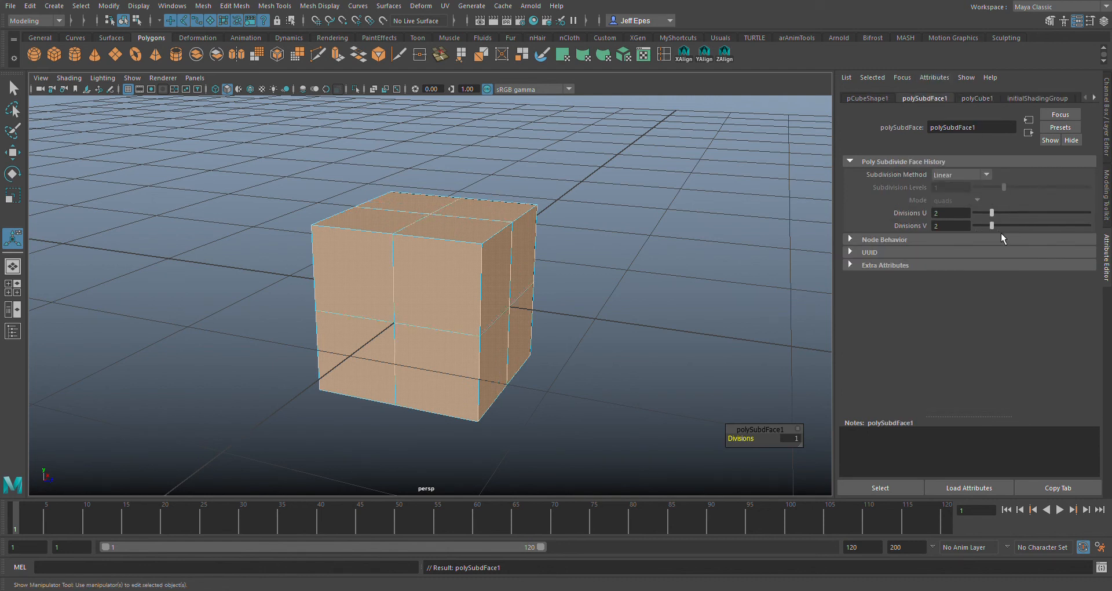
# Try selecting the faces of the cube's lower half together, and clear that selection
pyautogui.keyDown('alt'); pyautogui.moveTo(541, 231); pyautogui.dragTo(639, 333); pyautogui.keyUp('alt')
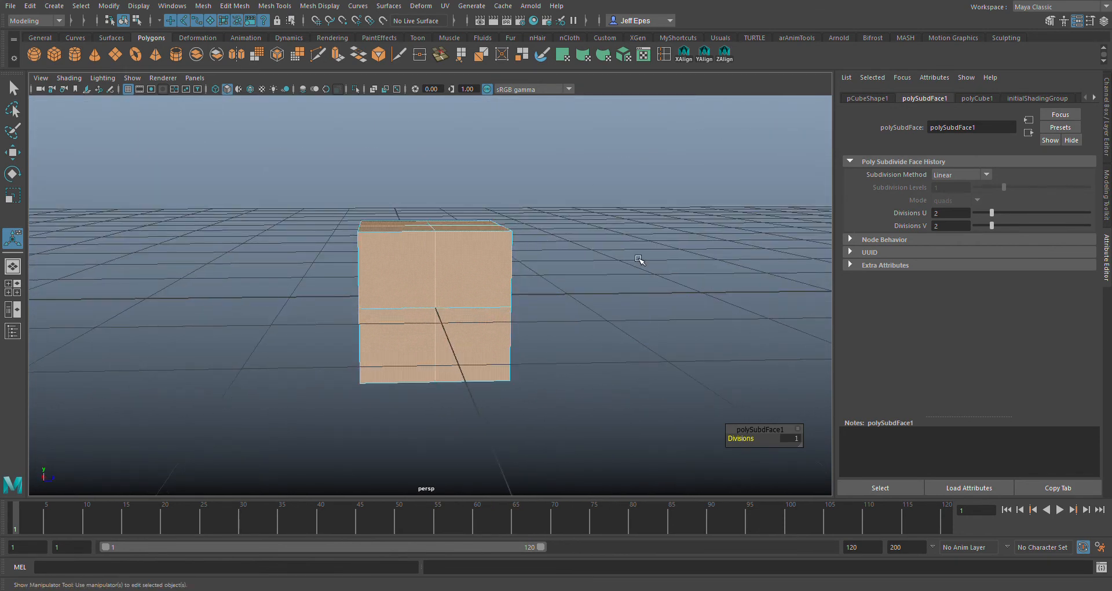
pyautogui.click(640, 260)
pyautogui.scroll(-5, 600, 278)
pyautogui.keyDown('alt'); pyautogui.moveTo(600, 278); pyautogui.dragTo(655, 388); pyautogui.keyUp('alt')
pyautogui.keyDown('alt'); pyautogui.moveTo(559, 368); pyautogui.dragTo(518, 387); pyautogui.keyUp('alt')
pyautogui.moveTo(581, 412); pyautogui.dragTo(355, 318)
pyautogui.keyDown('alt'); pyautogui.moveTo(375, 409); pyautogui.dragTo(493, 384); pyautogui.keyUp('alt')
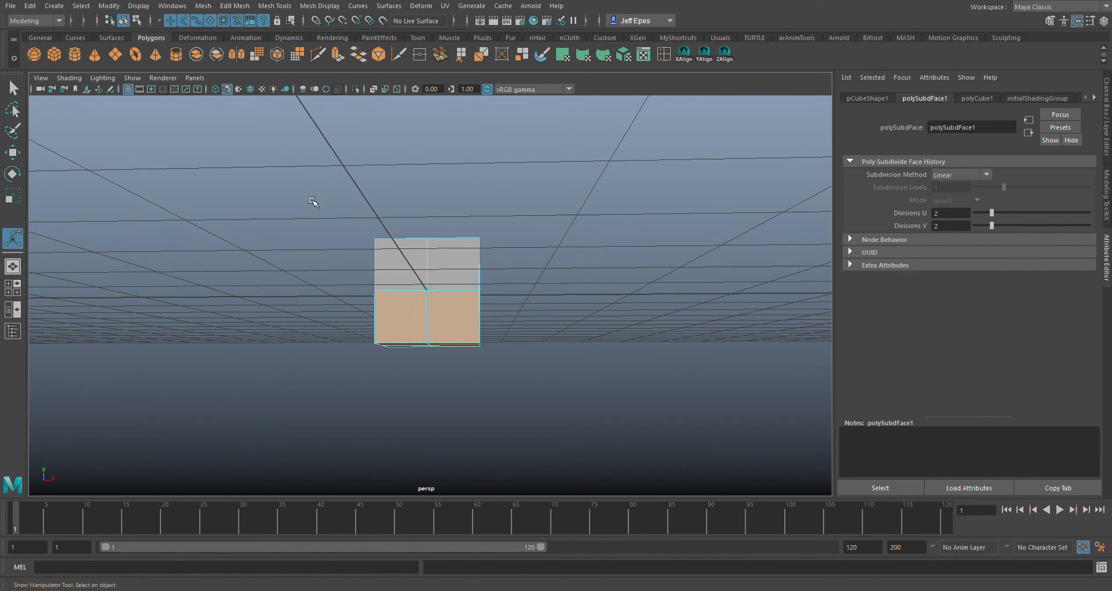
pyautogui.keyDown('alt'); pyautogui.moveTo(549, 348); pyautogui.dragTo(584, 285); pyautogui.keyUp('alt')
pyautogui.keyDown('alt'); pyautogui.moveTo(609, 378); pyautogui.dragTo(451, 345); pyautogui.keyUp('alt')
pyautogui.click(542, 368)
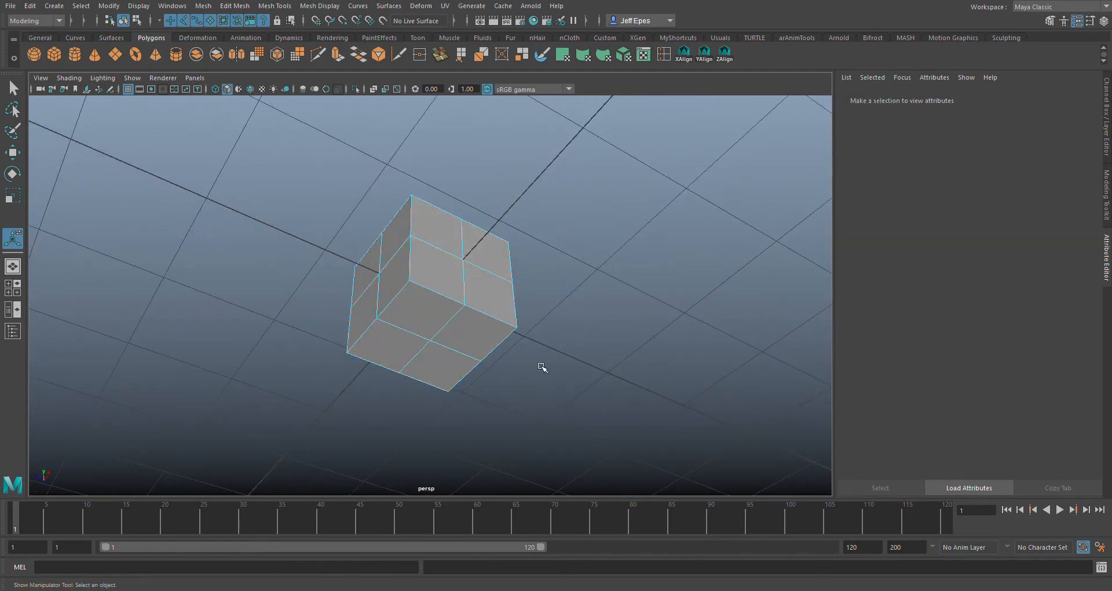
# Select the cube's four bottom faces and move them down about 1.4 units in Y
pyautogui.click(494, 351)
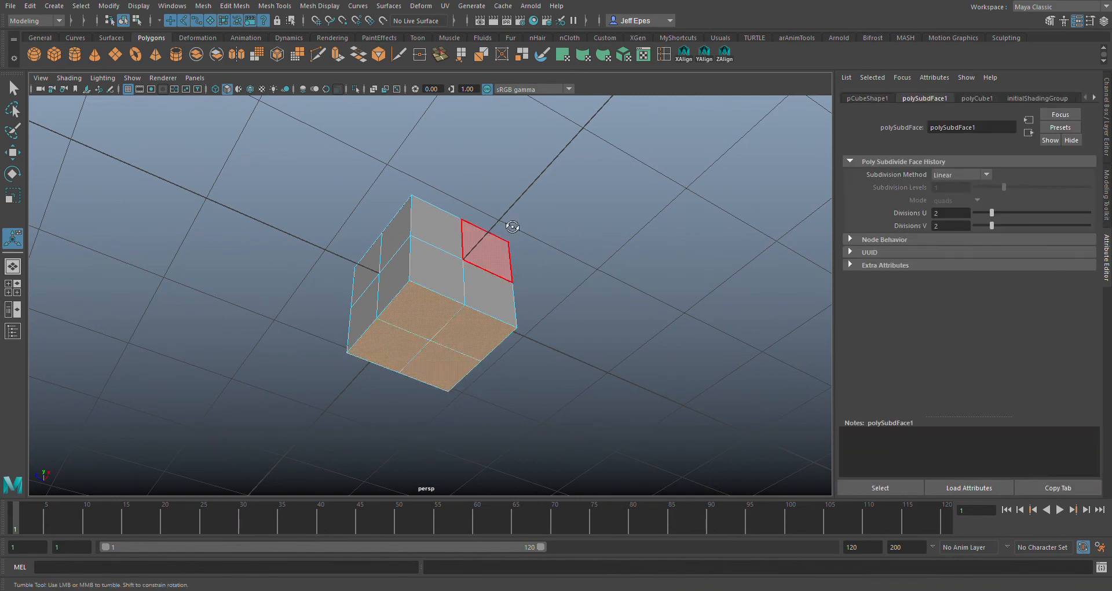
pyautogui.keyDown('alt'); pyautogui.moveTo(512, 226); pyautogui.dragTo(440, 296); pyautogui.keyUp('alt')
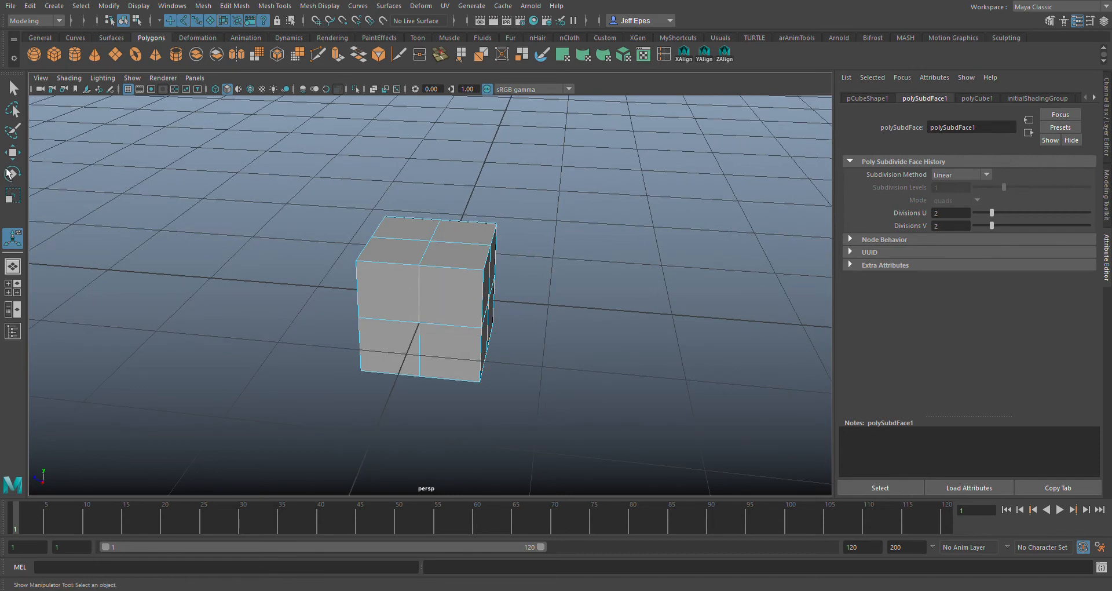
pyautogui.click(20, 158)
pyautogui.keyDown('alt'); pyautogui.moveTo(327, 429); pyautogui.dragTo(443, 418); pyautogui.keyUp('alt')
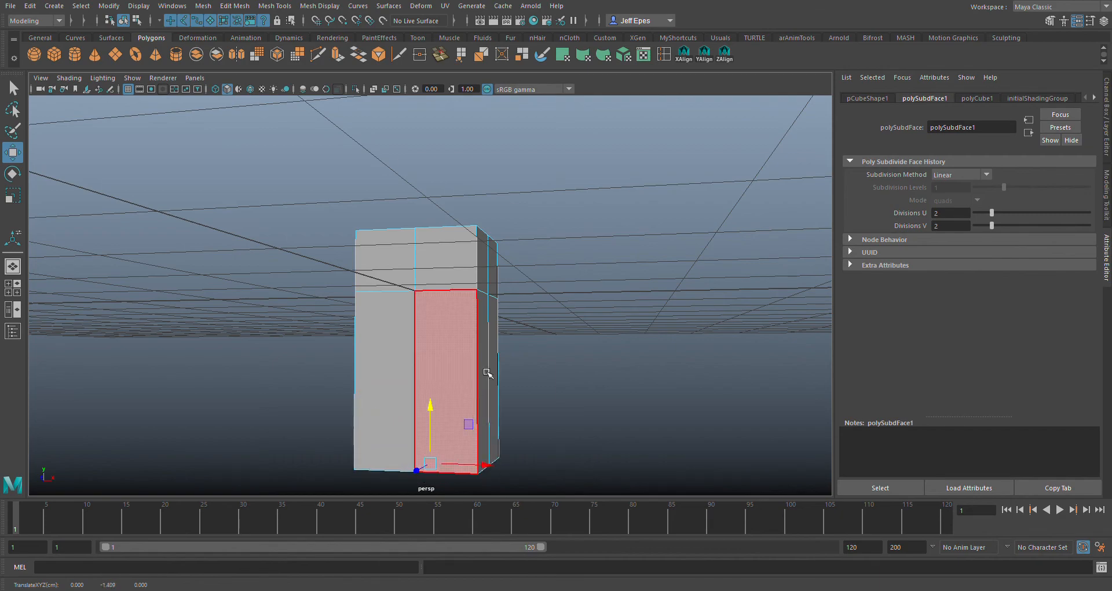
pyautogui.keyDown('alt'); pyautogui.moveTo(496, 371); pyautogui.dragTo(502, 248); pyautogui.keyUp('alt')
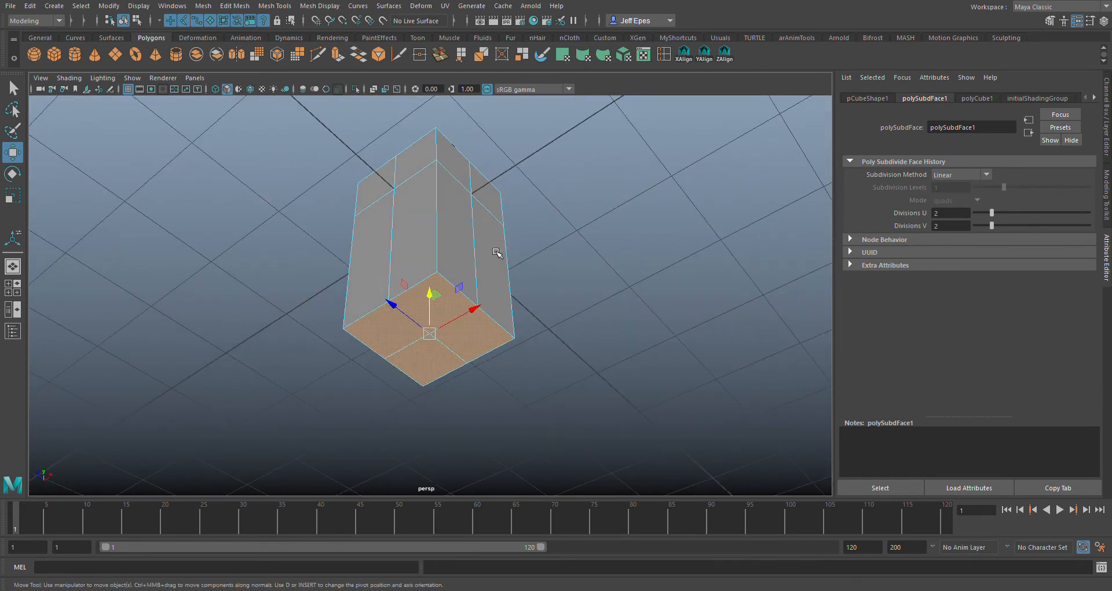
# Scale the four bottom faces inward uniformly to taper the lower part of the model, and clear the selection
pyautogui.click(13, 195)
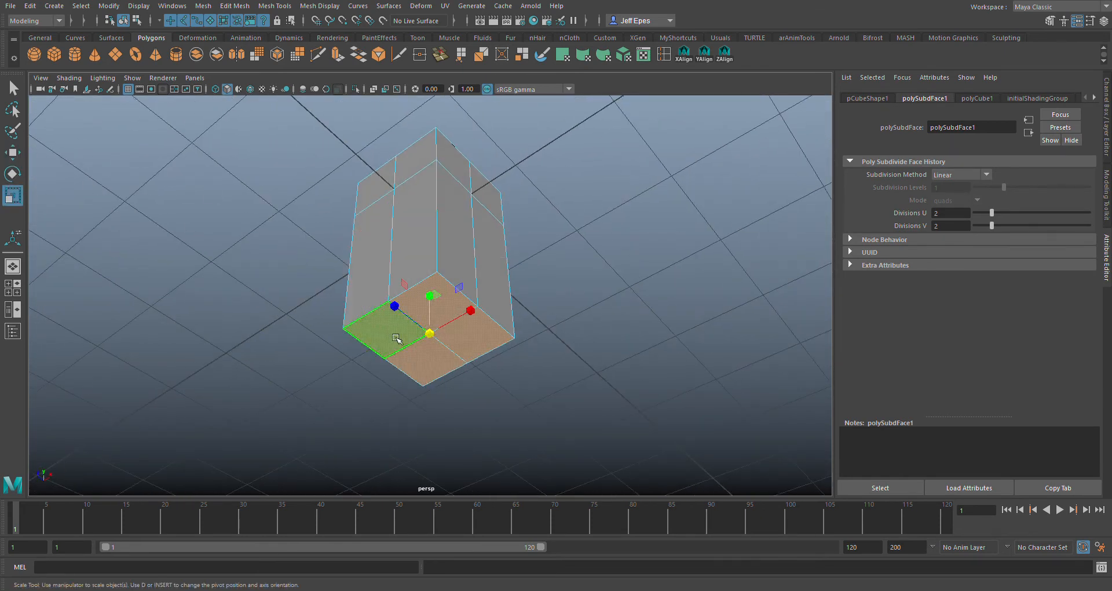
pyautogui.scroll(2, 506, 382)
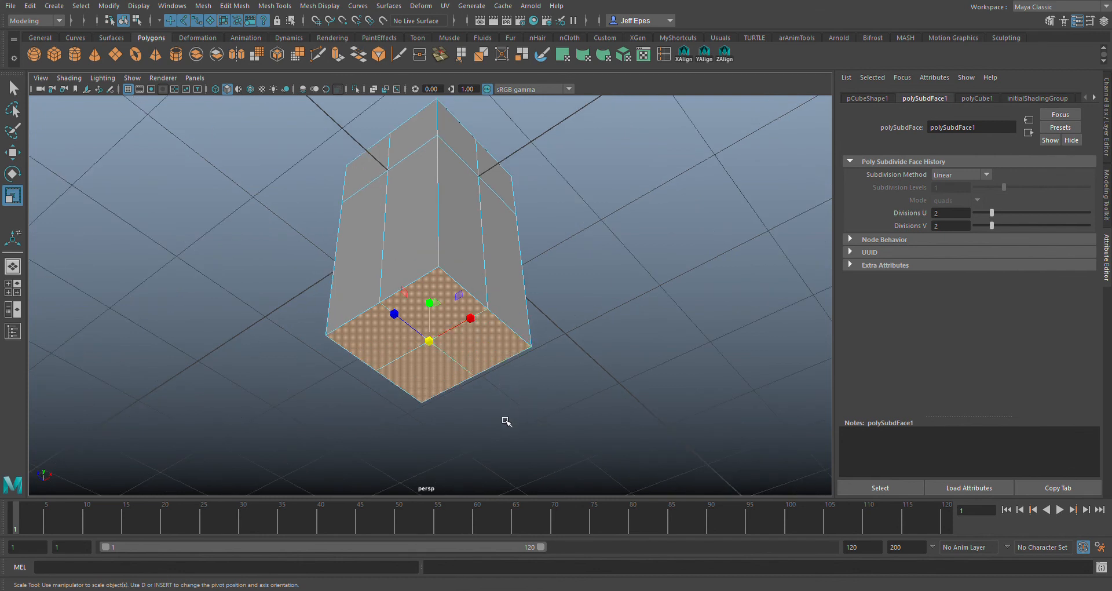
pyautogui.keyDown('alt'); pyautogui.moveTo(506, 422); pyautogui.dragTo(506, 367); pyautogui.keyUp('alt')
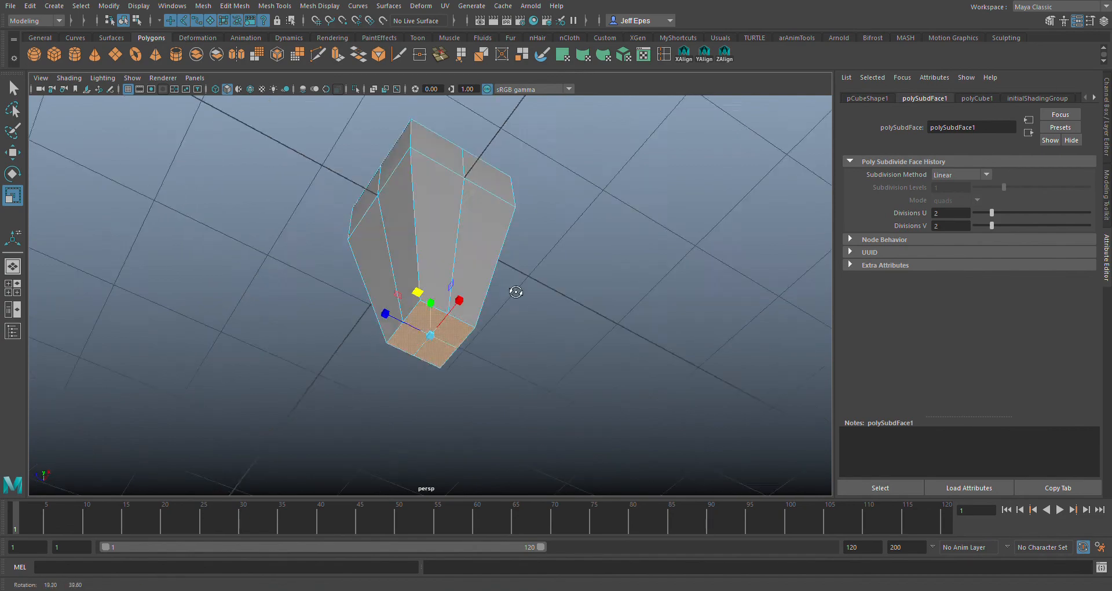
pyautogui.keyDown('alt'); pyautogui.moveTo(516, 292); pyautogui.dragTo(590, 409); pyautogui.keyUp('alt')
pyautogui.moveTo(585, 372)
pyautogui.keyDown('alt'); pyautogui.mouseDown()
pyautogui.moveTo(603, 312)
pyautogui.moveTo(558, 261)
pyautogui.moveTo(549, 324)
pyautogui.moveTo(389, 331)
pyautogui.moveTo(269, 307)
pyautogui.moveTo(392, 377)
pyautogui.moveTo(663, 367)
pyautogui.moveTo(689, 353)
pyautogui.moveTo(691, 315)
pyautogui.moveTo(592, 369)
pyautogui.mouseUp(); pyautogui.keyUp('alt')
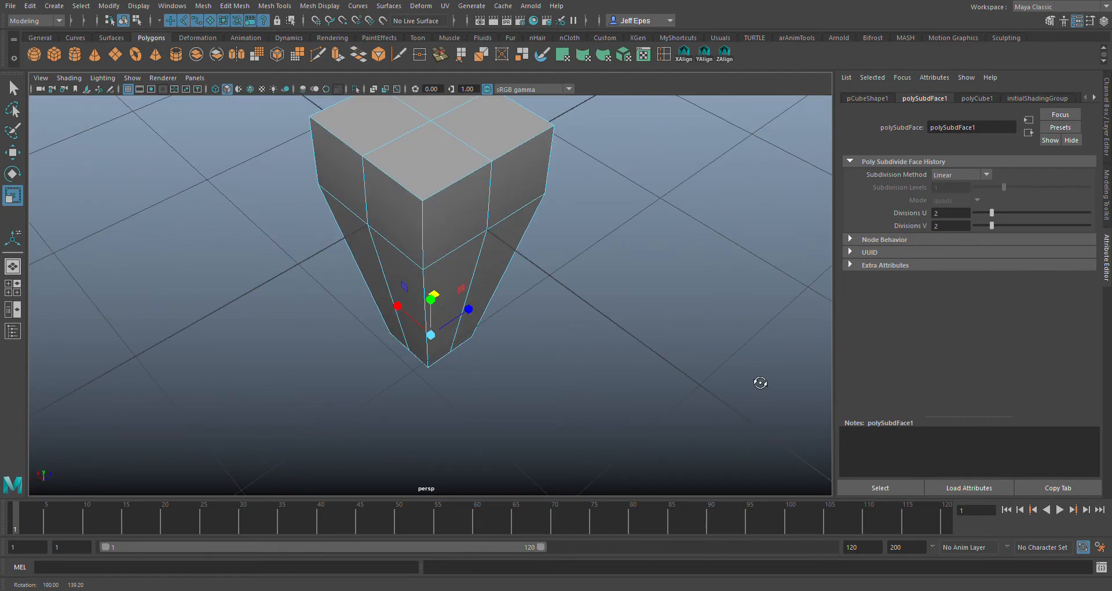
pyautogui.keyDown('alt'); pyautogui.moveTo(760, 382); pyautogui.dragTo(360, 322); pyautogui.keyUp('alt')
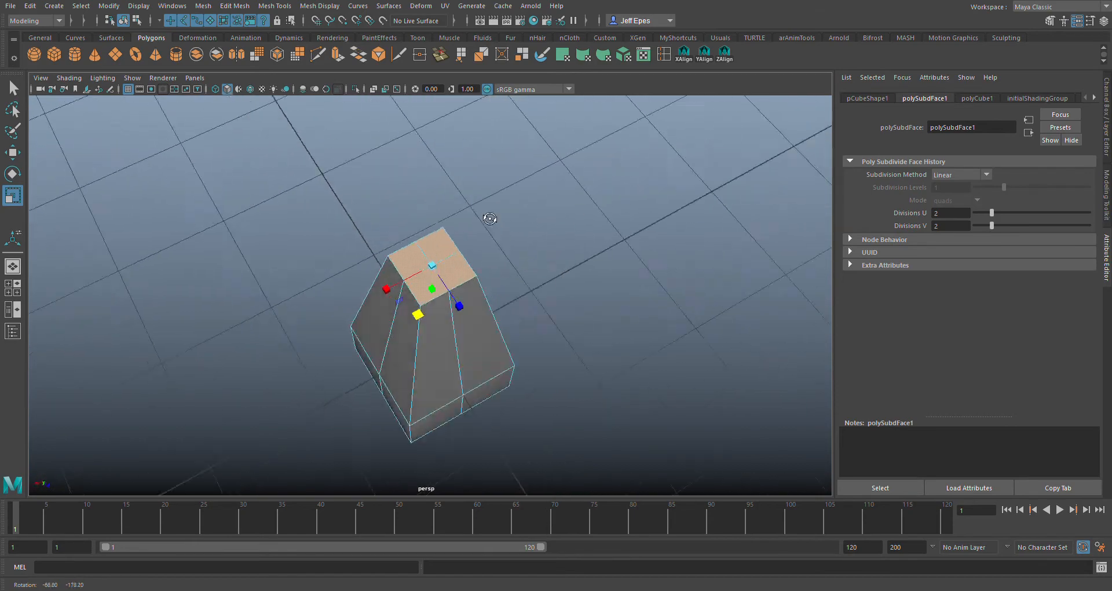
pyautogui.keyDown('alt'); pyautogui.moveTo(490, 219); pyautogui.dragTo(540, 275); pyautogui.keyUp('alt')
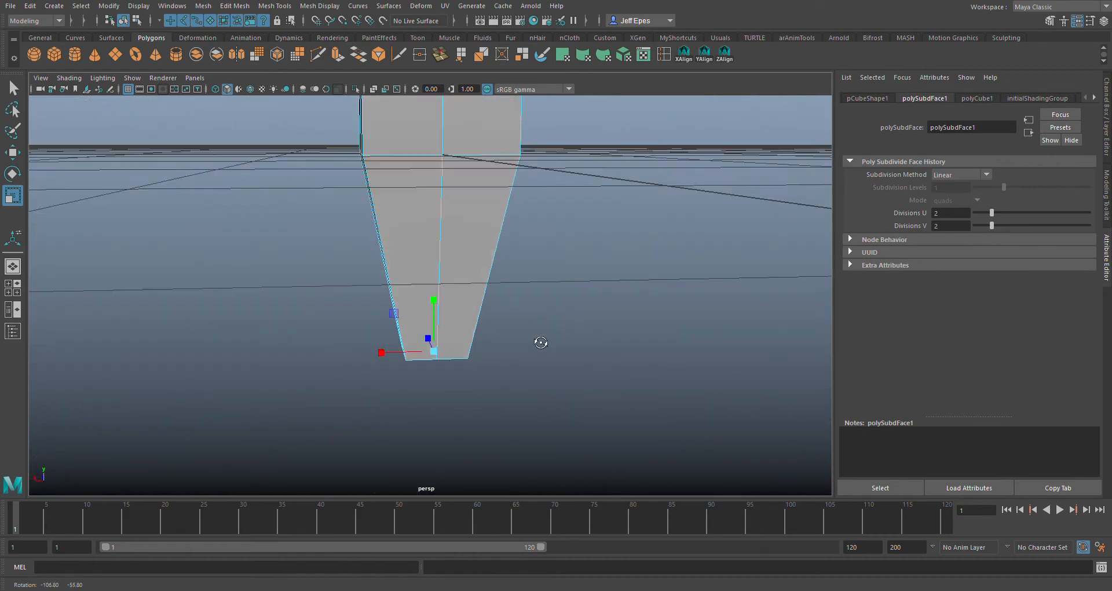
pyautogui.keyDown('alt'); pyautogui.moveTo(635, 351); pyautogui.dragTo(558, 313); pyautogui.keyUp('alt')
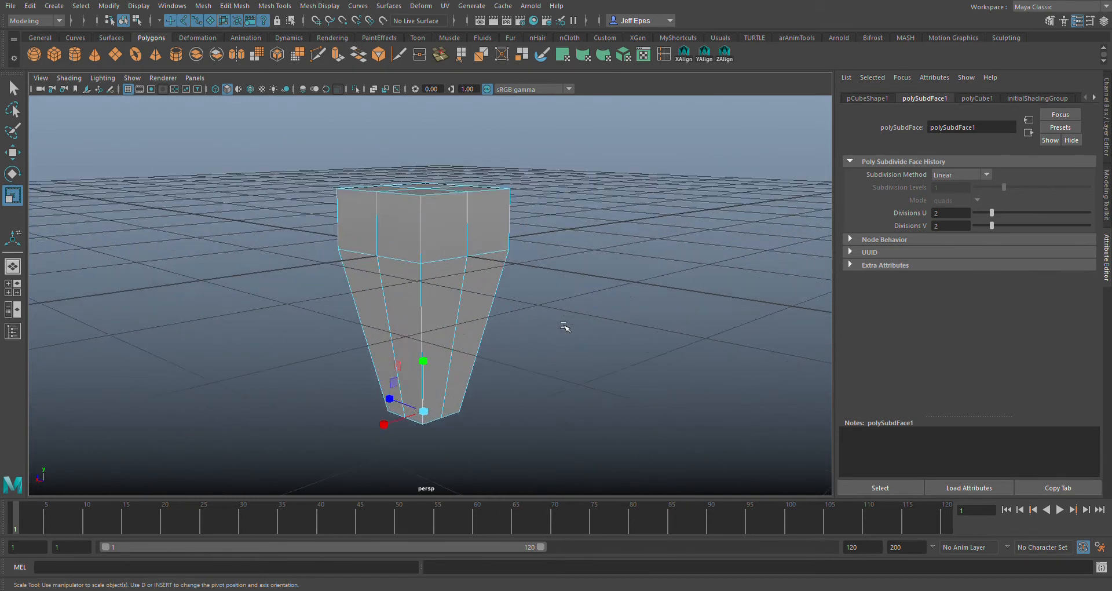
pyautogui.keyDown('alt'); pyautogui.moveTo(565, 326); pyautogui.dragTo(605, 330, button='right'); pyautogui.keyUp('alt')
pyautogui.click(608, 331)
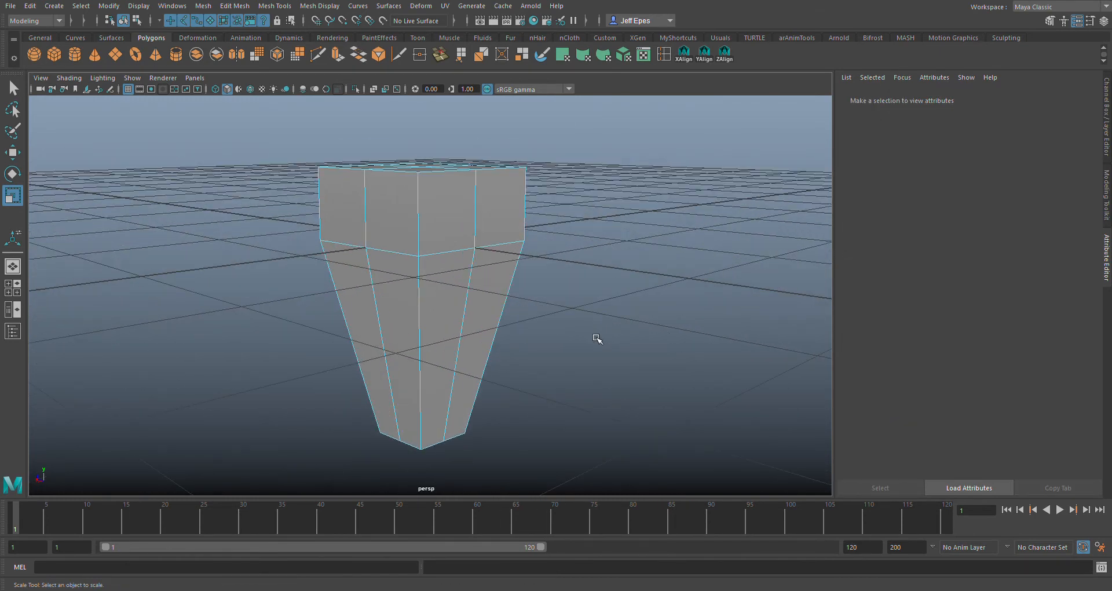
# Select the four faces on the top of the tapered model
pyautogui.keyDown('alt'); pyautogui.moveTo(609, 328); pyautogui.dragTo(578, 326); pyautogui.keyUp('alt')
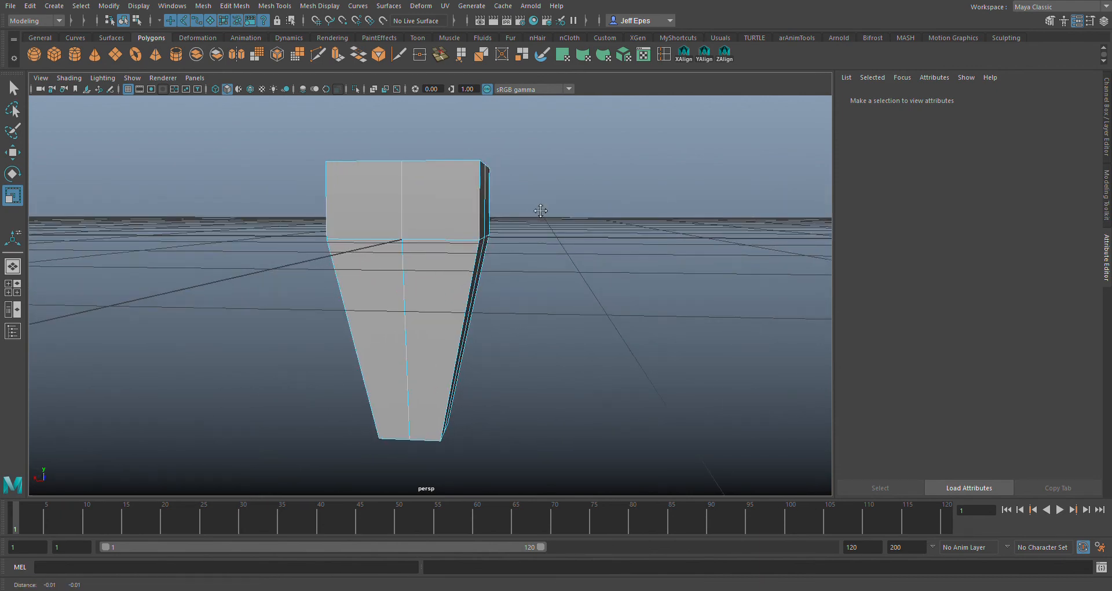
pyautogui.keyDown('alt'); pyautogui.moveTo(540, 210); pyautogui.dragTo(583, 338, button='middle'); pyautogui.keyUp('alt')
pyautogui.scroll(3, 574, 343)
pyautogui.keyDown('alt'); pyautogui.moveTo(566, 348); pyautogui.dragTo(828, 258); pyautogui.keyUp('alt')
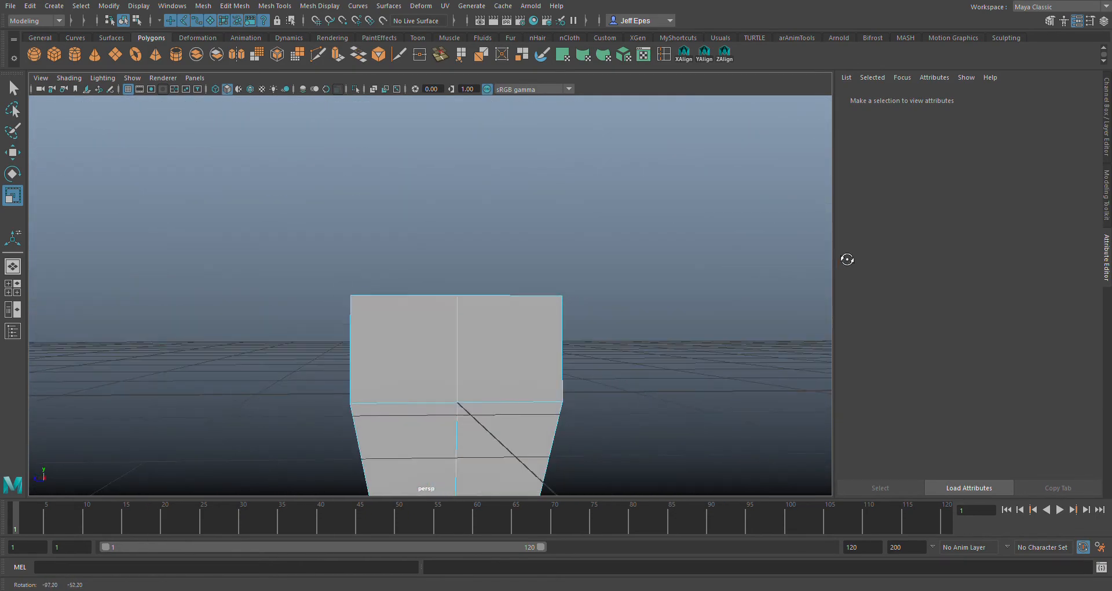
pyautogui.click(699, 306)
pyautogui.scroll(-8, 498, 335)
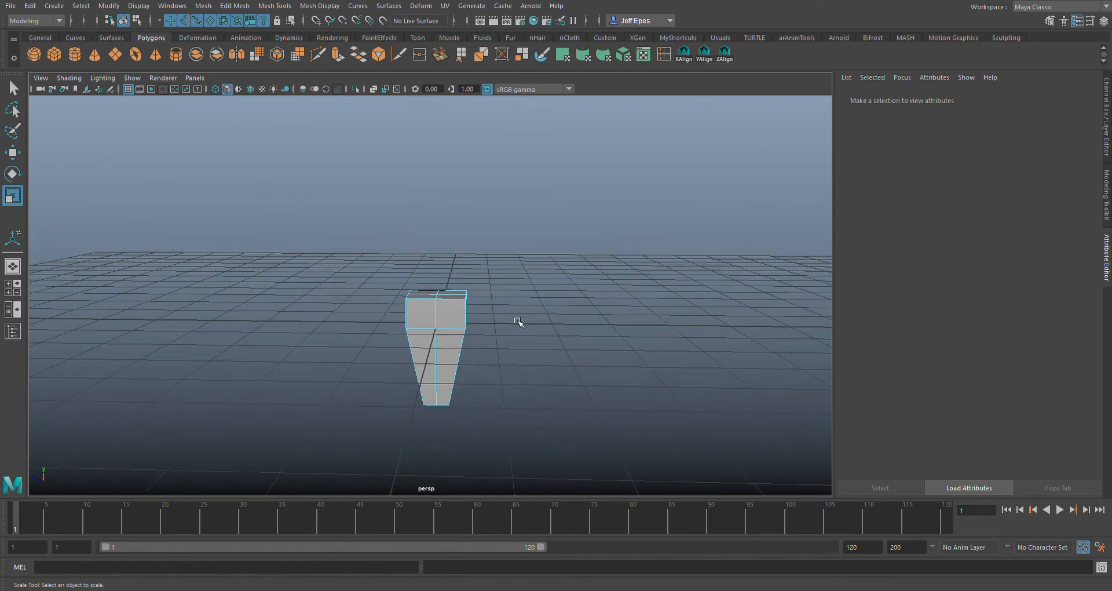
pyautogui.keyDown('alt'); pyautogui.moveTo(519, 322); pyautogui.dragTo(540, 365); pyautogui.keyUp('alt')
pyautogui.scroll(5, 540, 355)
pyautogui.scroll(3, 539, 343)
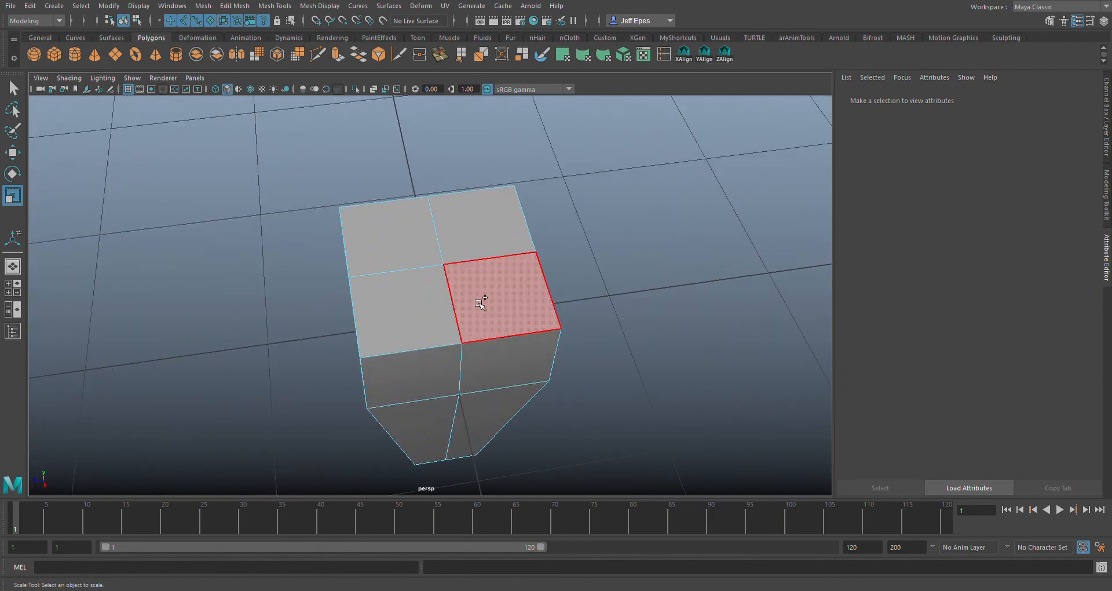
pyautogui.click(481, 303)
pyautogui.keyDown('shift'); pyautogui.click(488, 224); pyautogui.keyUp('shift')
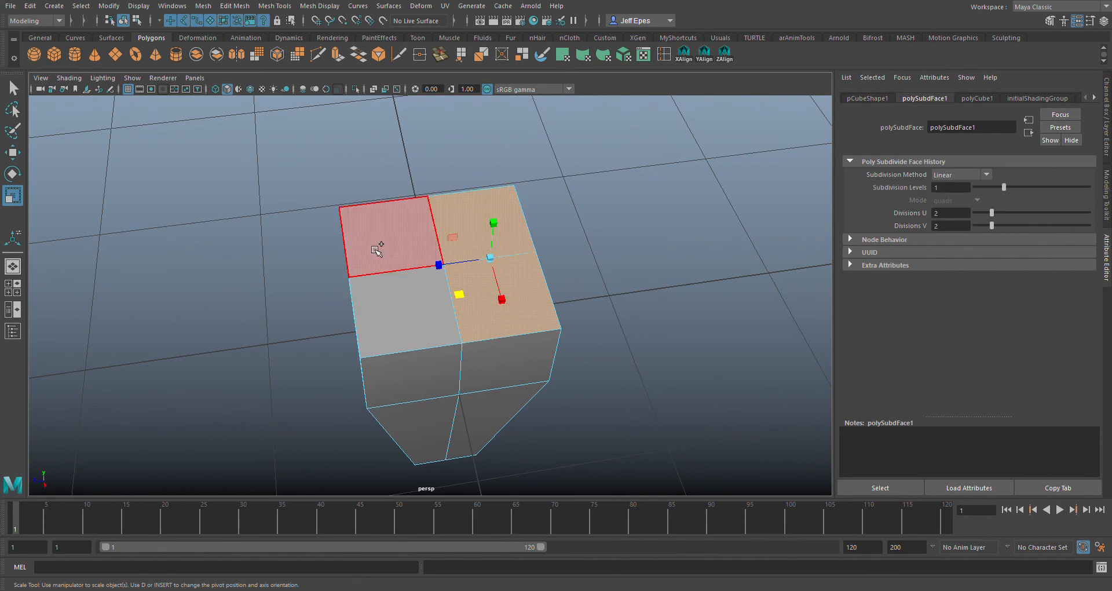
pyautogui.keyDown('shift'); pyautogui.click(376, 249); pyautogui.keyUp('shift')
# Extrude the four top faces together upward by about 1.136 units in local Z
pyautogui.keyDown('alt'); pyautogui.moveTo(593, 396); pyautogui.dragTo(717, 307); pyautogui.keyUp('alt')
pyautogui.scroll(-4, 605, 273)
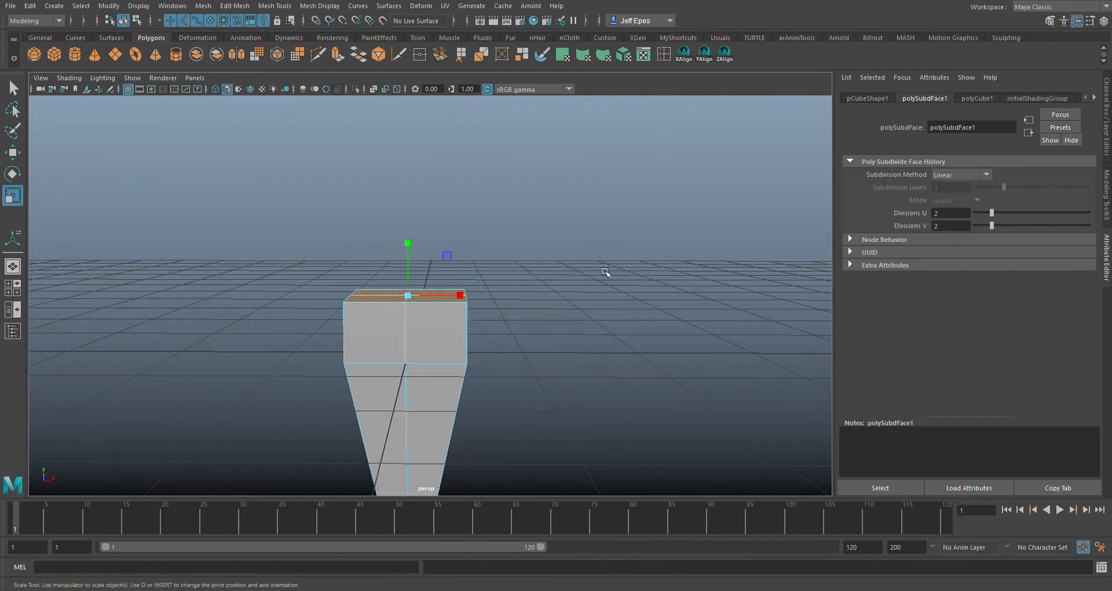
pyautogui.moveTo(540, 317)
pyautogui.keyDown('alt'); pyautogui.mouseDown()
pyautogui.moveTo(547, 293)
pyautogui.moveTo(538, 306)
pyautogui.mouseUp(); pyautogui.keyUp('alt')
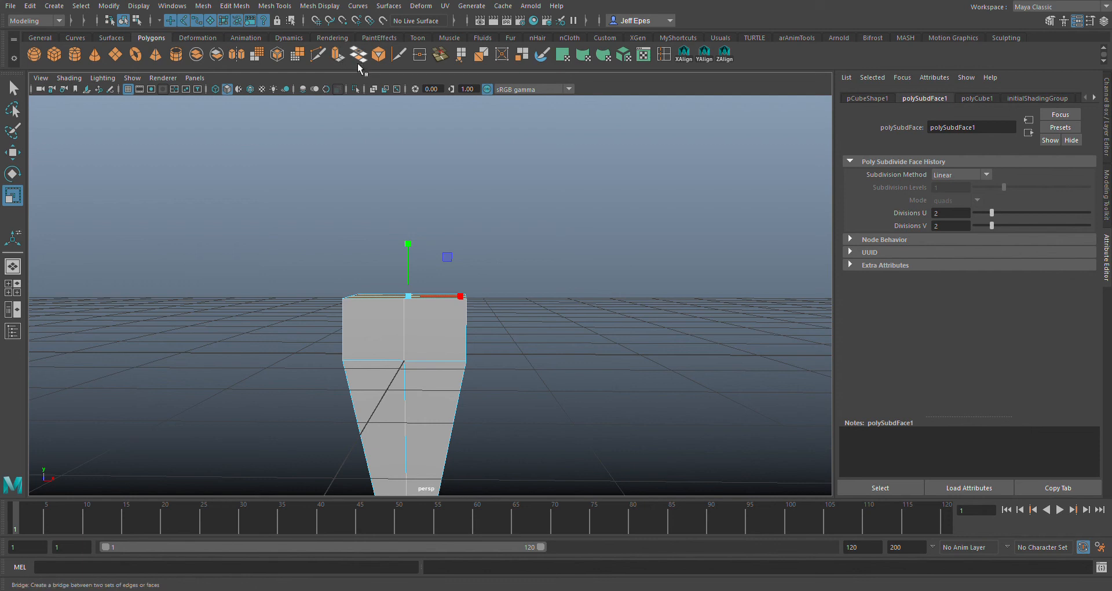
pyautogui.click(339, 58)
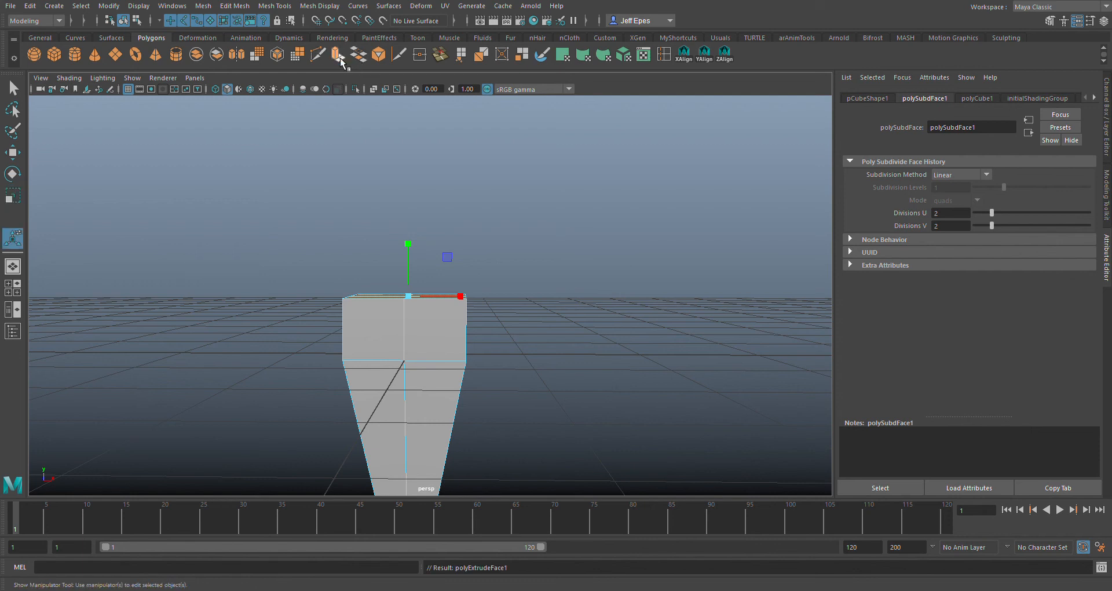
pyautogui.moveTo(382, 264); pyautogui.dragTo(395, 128)
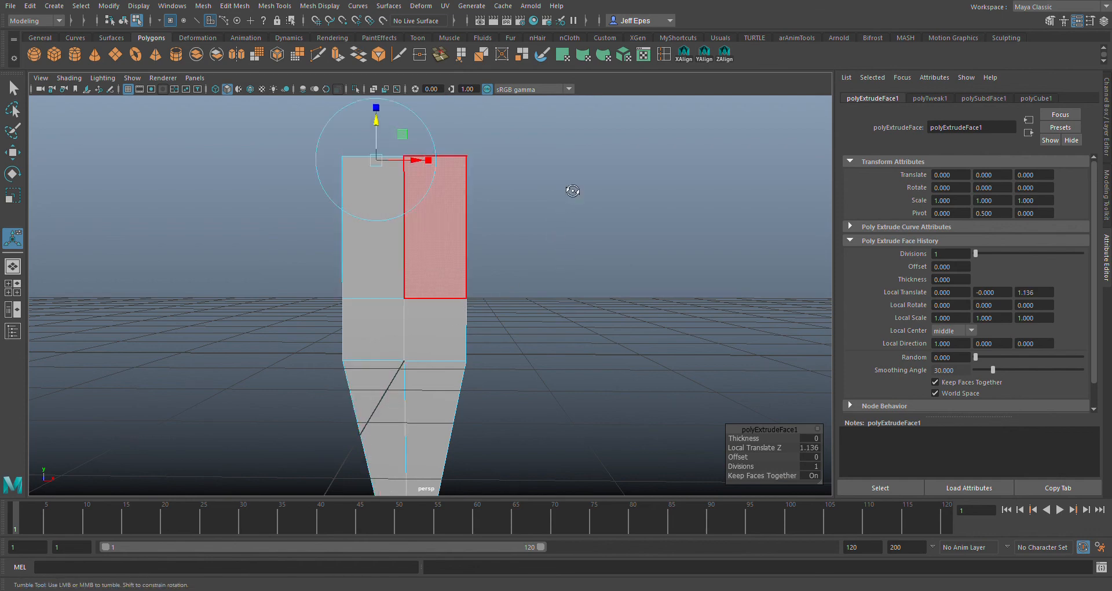
# Clear the selection and examine the extruded model from above and from its sides
pyautogui.keyDown('alt'); pyautogui.moveTo(572, 191); pyautogui.dragTo(586, 232); pyautogui.keyUp('alt')
pyautogui.click(489, 262)
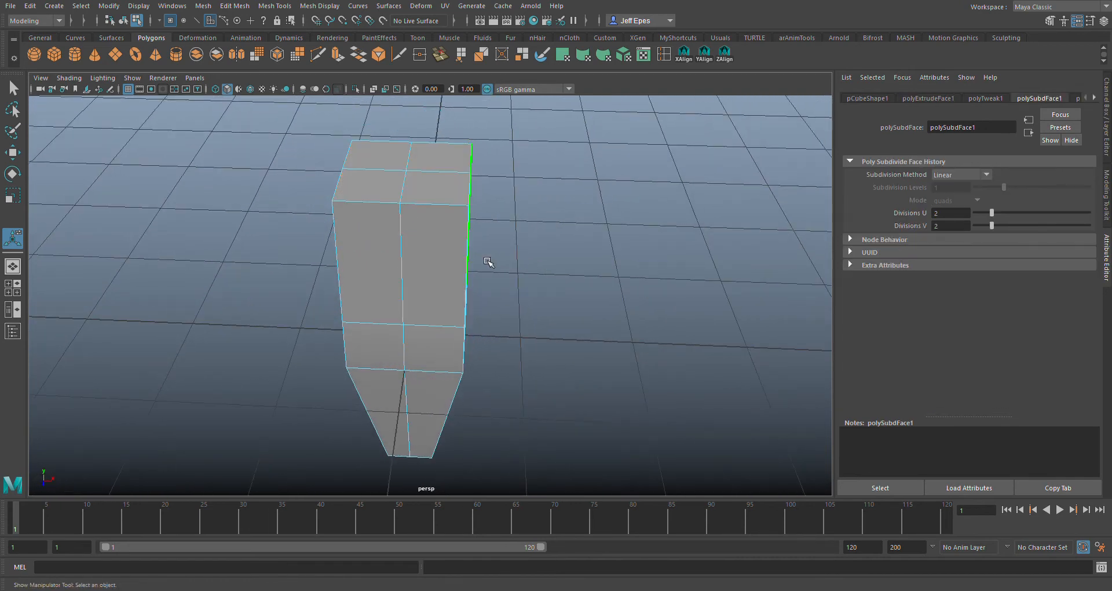
pyautogui.click(631, 189)
pyautogui.keyDown('alt'); pyautogui.moveTo(665, 307); pyautogui.dragTo(665, 342); pyautogui.keyUp('alt')
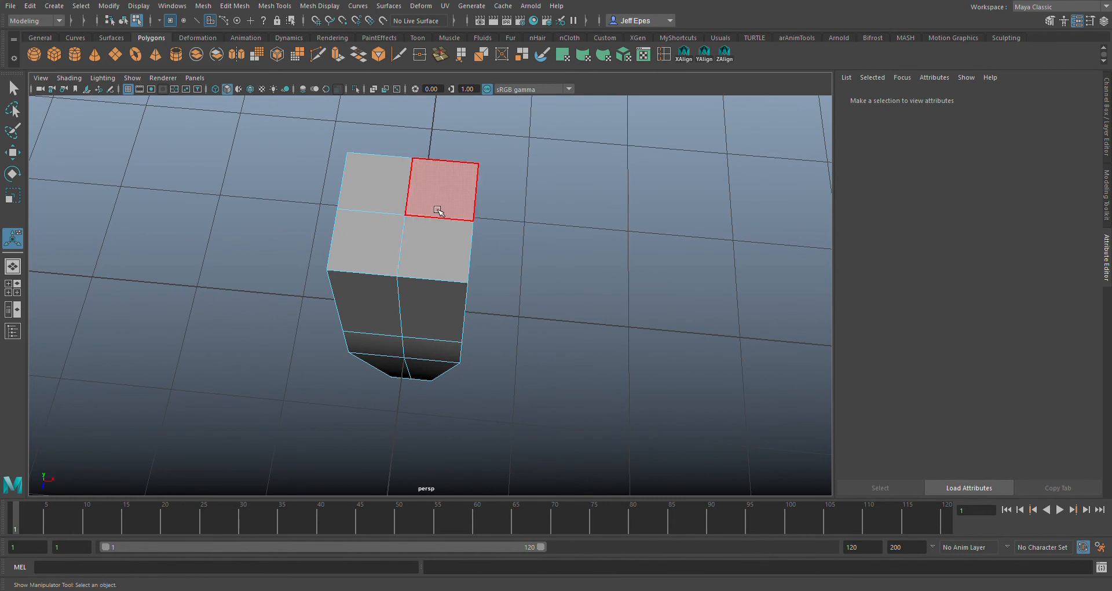
pyautogui.keyDown('alt'); pyautogui.moveTo(732, 205); pyautogui.dragTo(439, 323); pyautogui.keyUp('alt')
pyautogui.scroll(4, 463, 246)
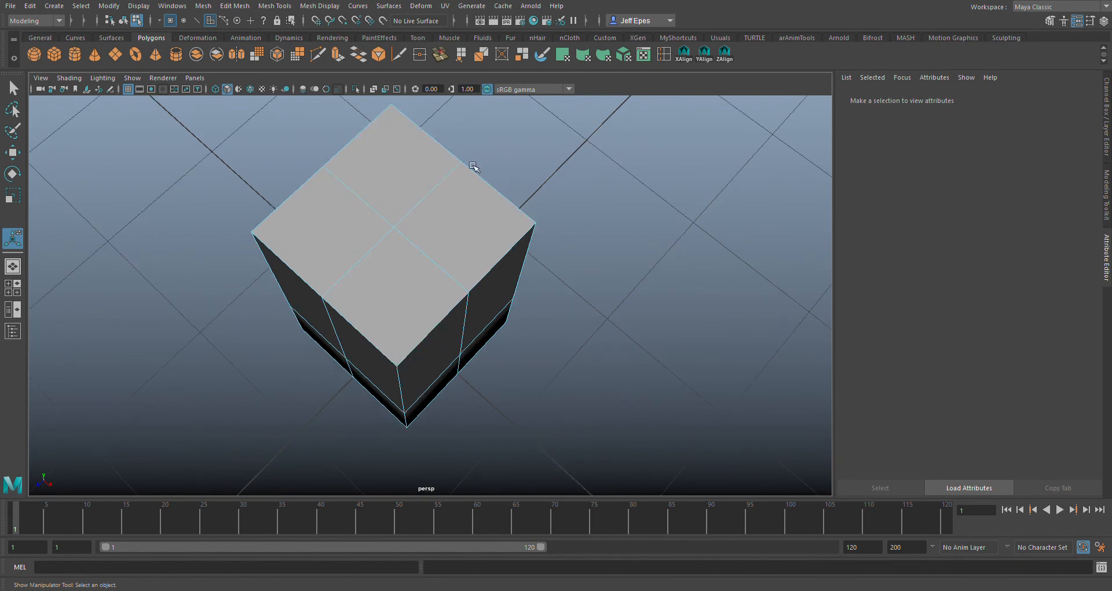
pyautogui.keyDown('alt'); pyautogui.moveTo(596, 303); pyautogui.dragTo(677, 348); pyautogui.keyUp('alt')
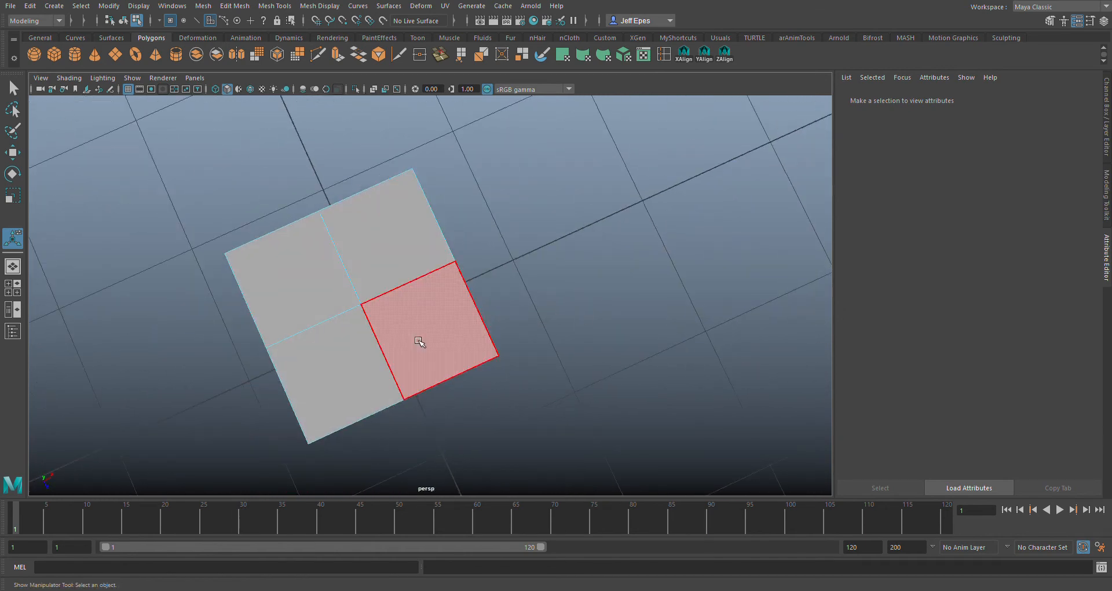
pyautogui.keyDown('alt'); pyautogui.moveTo(440, 343); pyautogui.dragTo(287, 312); pyautogui.keyUp('alt')
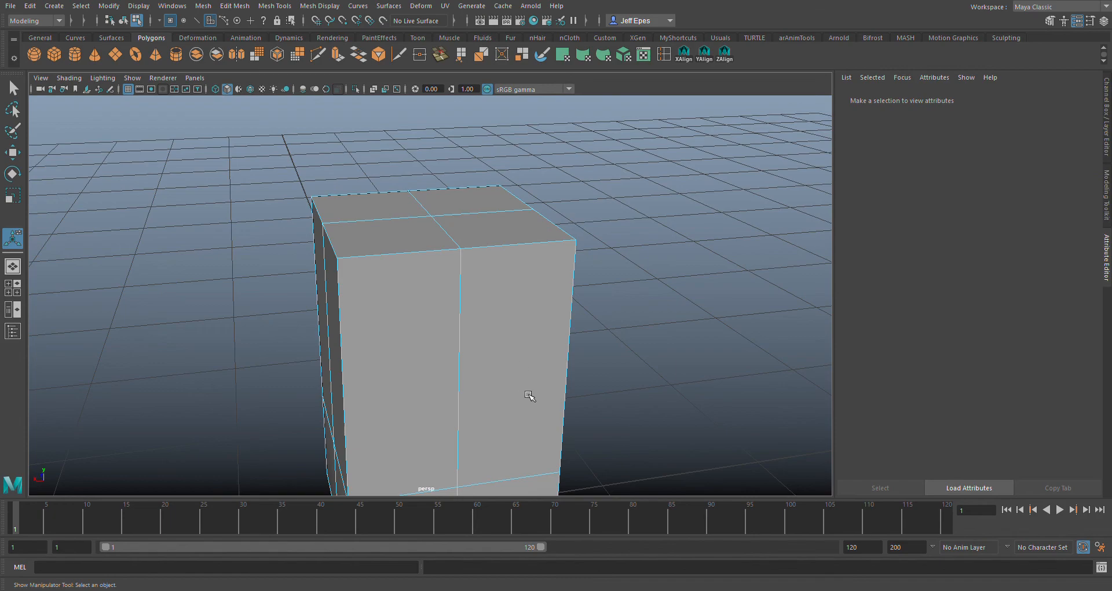
pyautogui.keyDown('alt'); pyautogui.moveTo(530, 395); pyautogui.dragTo(489, 322); pyautogui.keyUp('alt')
pyautogui.keyDown('alt'); pyautogui.moveTo(640, 316); pyautogui.dragTo(672, 311); pyautogui.keyUp('alt')
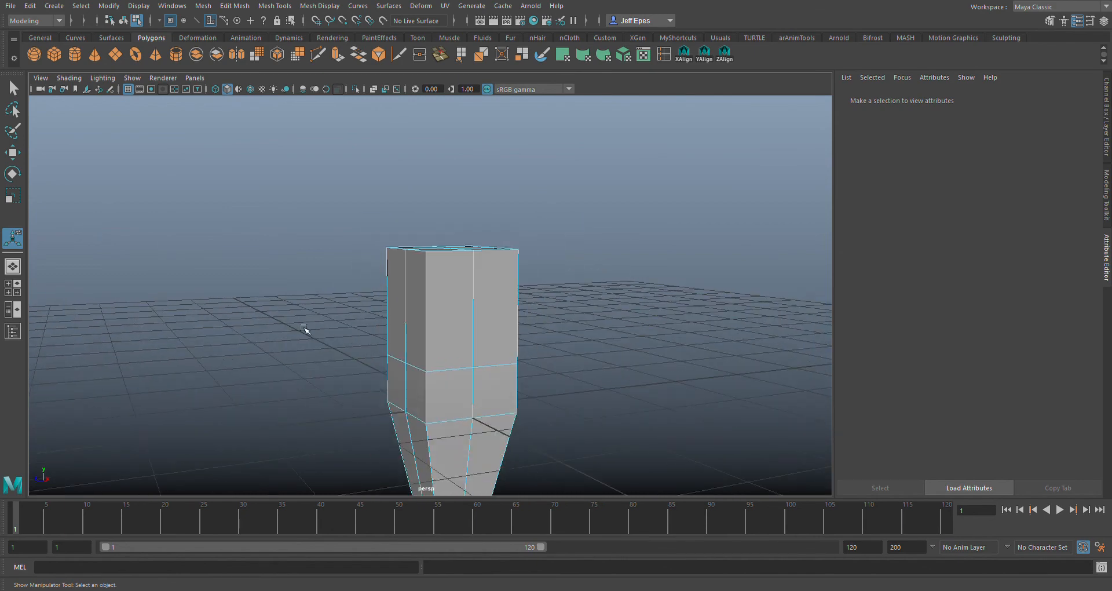
pyautogui.keyDown('alt'); pyautogui.moveTo(268, 323); pyautogui.dragTo(521, 315); pyautogui.keyUp('alt')
pyautogui.keyDown('alt'); pyautogui.moveTo(533, 299); pyautogui.dragTo(537, 336, button='middle'); pyautogui.keyUp('alt')
pyautogui.keyDown('alt'); pyautogui.moveTo(536, 336); pyautogui.dragTo(566, 424); pyautogui.keyUp('alt')
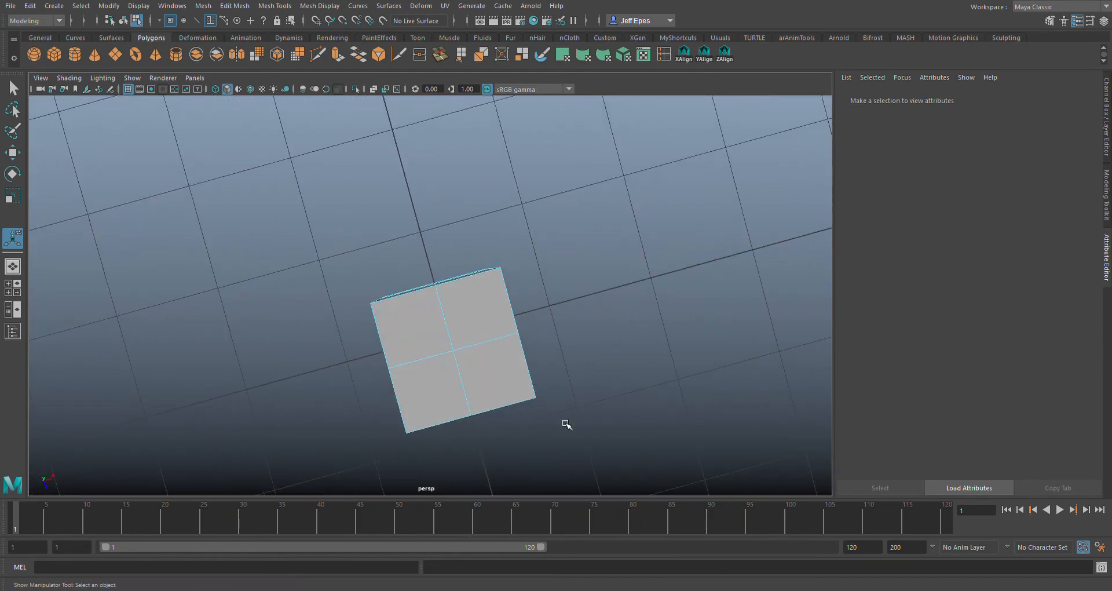
# Select the four faces on top of the model and extrude them together upward by about 0.465 units in local Z
pyautogui.click(477, 318)
pyautogui.keyDown('shift'); pyautogui.click(414, 325); pyautogui.keyUp('shift')
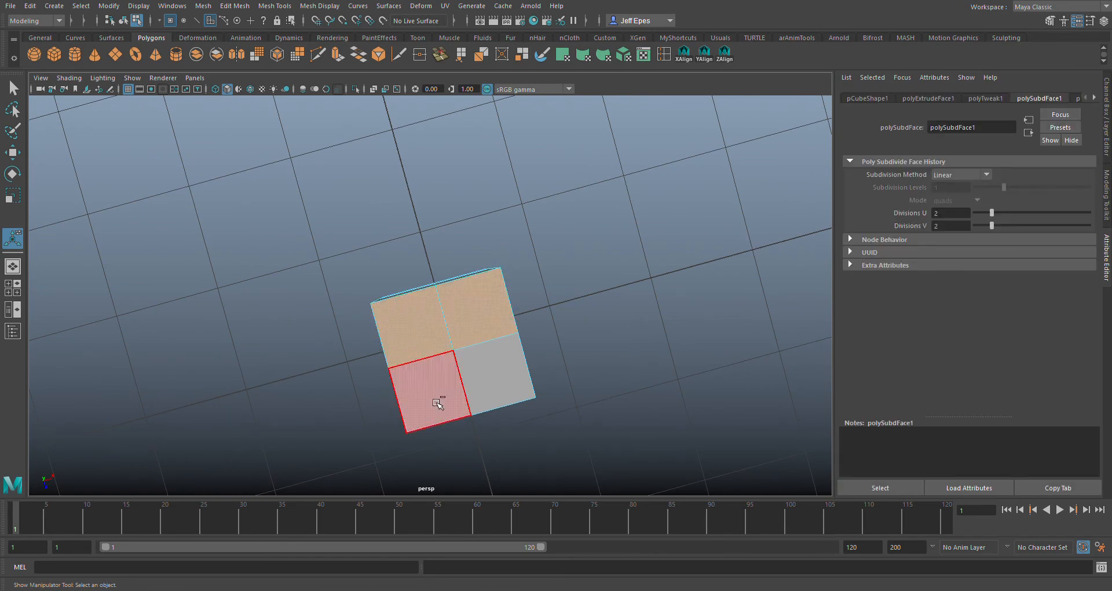
pyautogui.keyDown('shift'); pyautogui.click(437, 390); pyautogui.keyUp('shift')
pyautogui.keyDown('shift'); pyautogui.click(498, 380); pyautogui.keyUp('shift')
pyautogui.moveTo(569, 376)
pyautogui.keyDown('alt'); pyautogui.mouseDown()
pyautogui.moveTo(643, 288)
pyautogui.moveTo(660, 308)
pyautogui.moveTo(499, 380)
pyautogui.moveTo(585, 381)
pyautogui.mouseUp(); pyautogui.keyUp('alt')
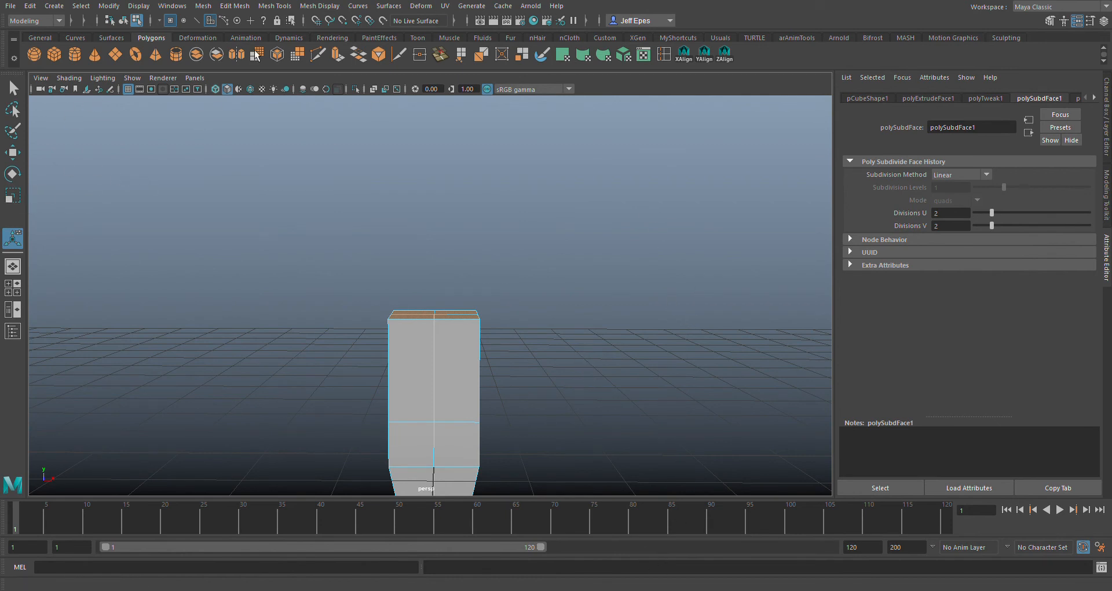
pyautogui.click(351, 59)
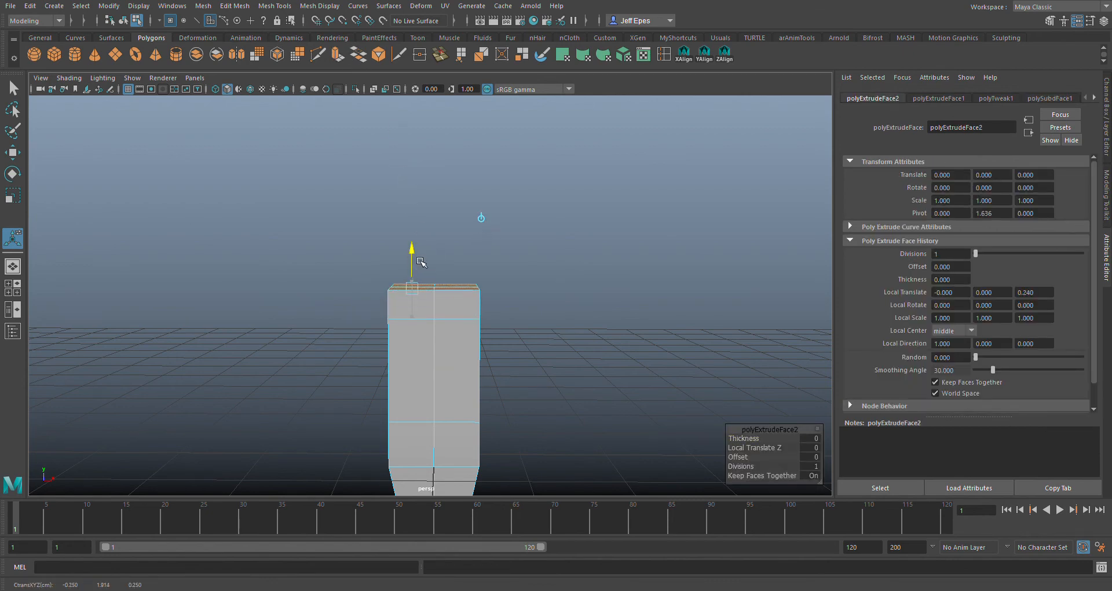
pyautogui.keyDown('alt'); pyautogui.moveTo(423, 250); pyautogui.dragTo(477, 354); pyautogui.keyUp('alt')
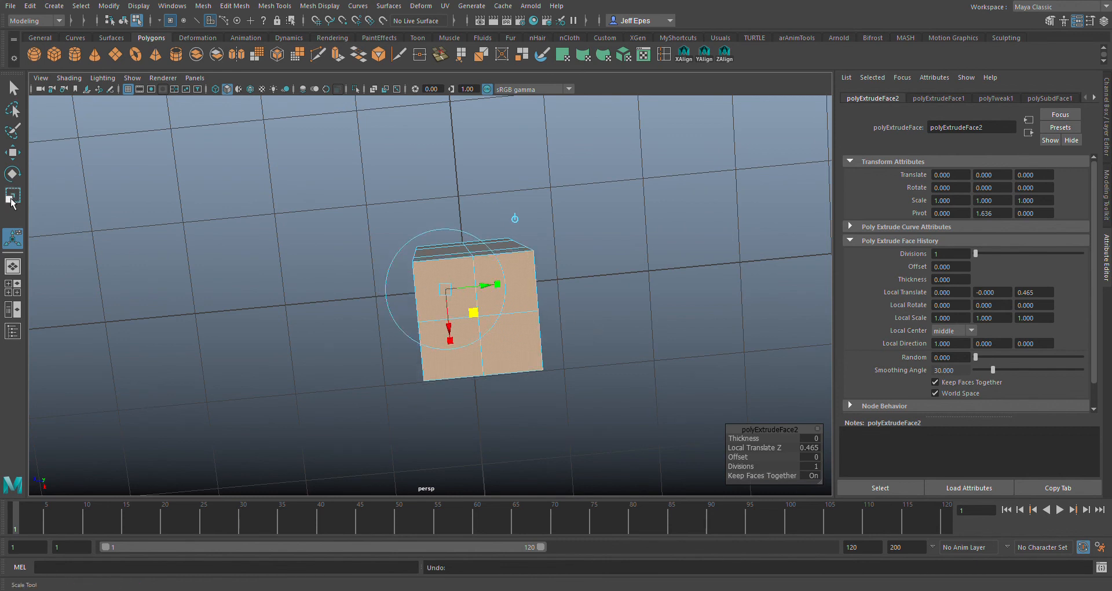
# Scale the four extruded top faces inward uniformly to taper the upper end of the model, and clear the selection
pyautogui.click(13, 197)
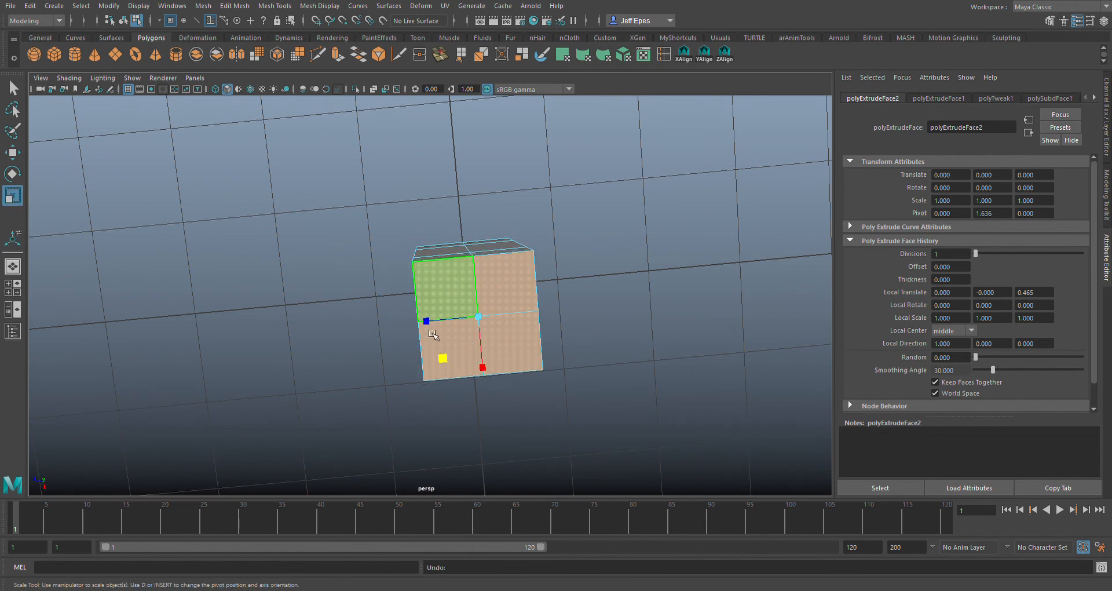
pyautogui.moveTo(450, 373); pyautogui.dragTo(452, 371, button='middle')
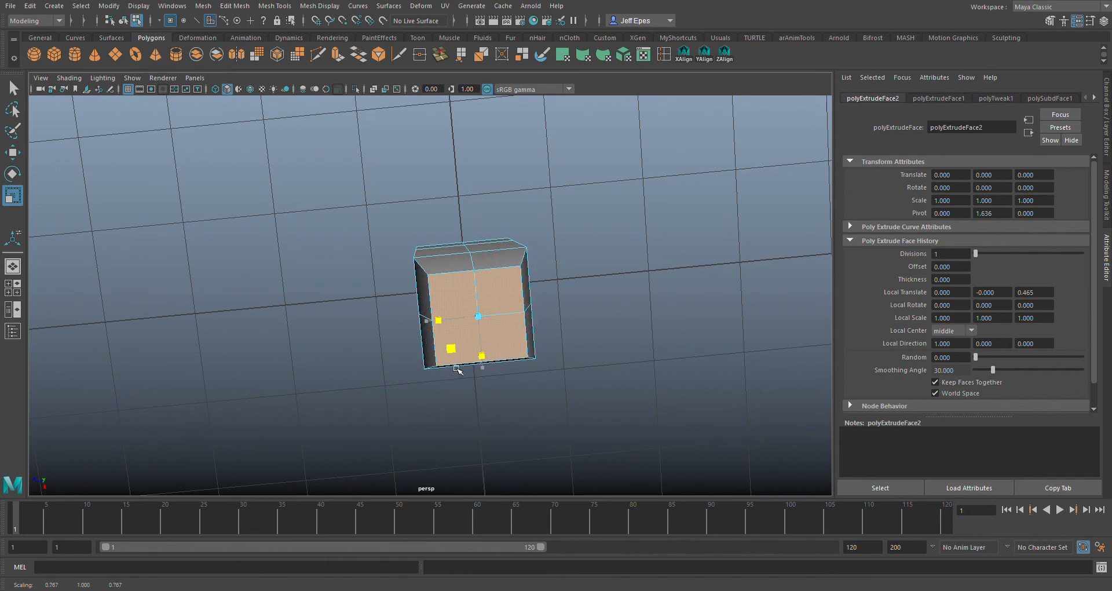
pyautogui.keyDown('alt'); pyautogui.moveTo(461, 377); pyautogui.dragTo(864, 281); pyautogui.keyUp('alt')
pyautogui.scroll(-5, 626, 231)
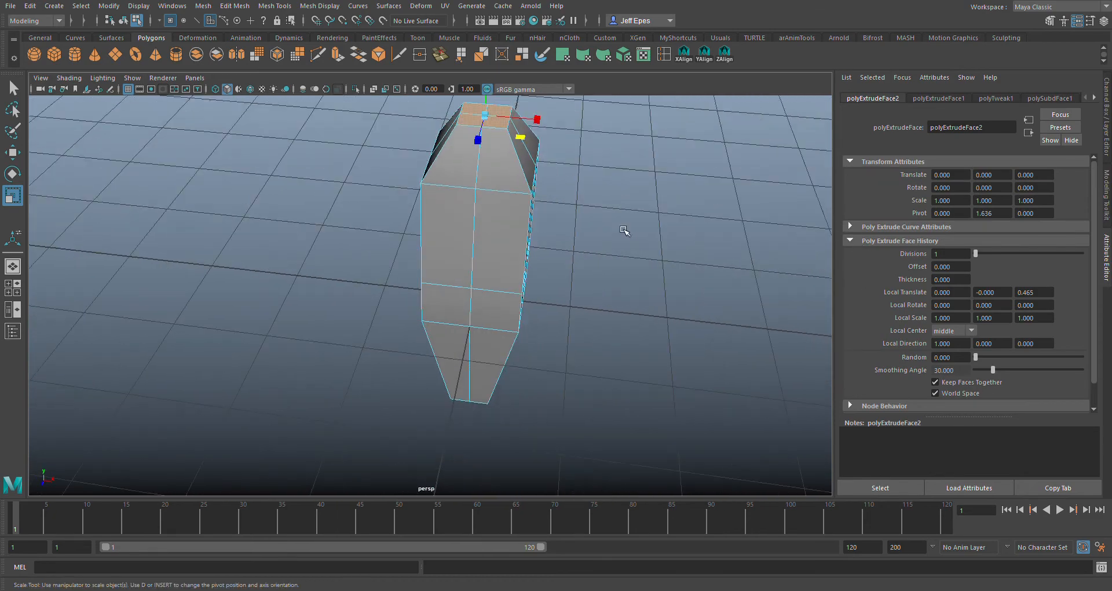
pyautogui.click(571, 267)
# Examine the model with both ends tapered from its sides and from above
pyautogui.scroll(-4, 569, 347)
pyautogui.keyDown('alt'); pyautogui.moveTo(568, 347); pyautogui.dragTo(520, 335); pyautogui.keyUp('alt')
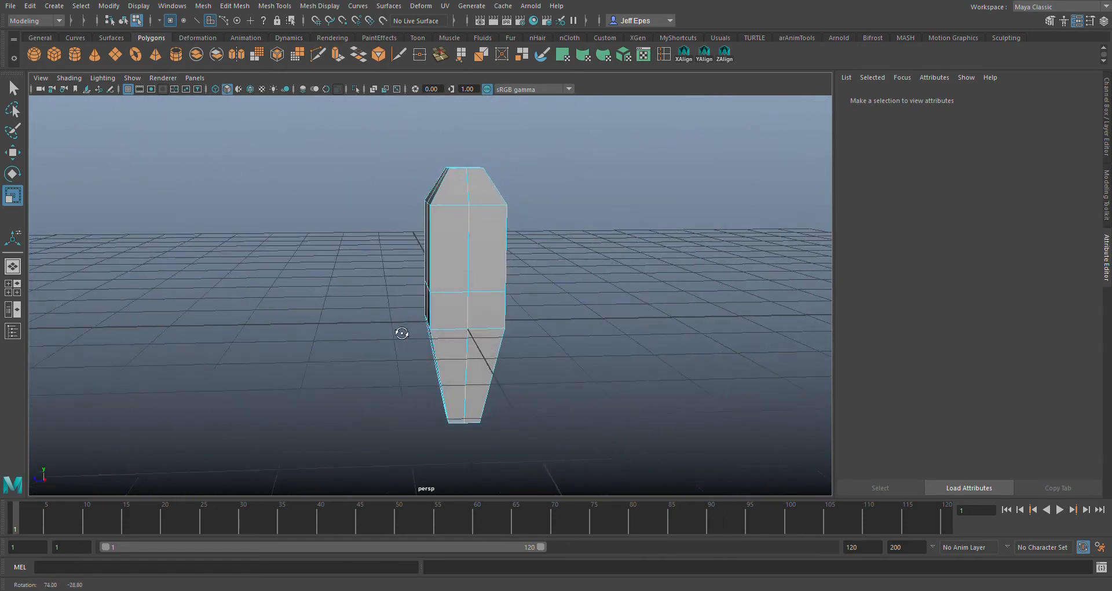
pyautogui.keyDown('alt'); pyautogui.moveTo(307, 331); pyautogui.dragTo(149, 329); pyautogui.keyUp('alt')
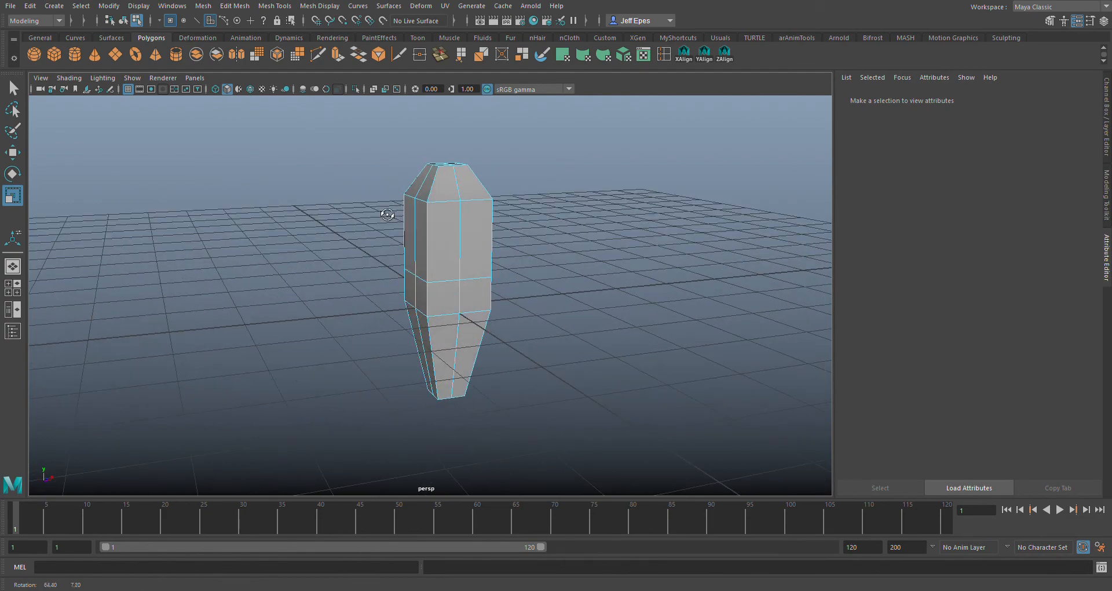
pyautogui.keyDown('alt'); pyautogui.moveTo(341, 234); pyautogui.dragTo(357, 254); pyautogui.keyUp('alt')
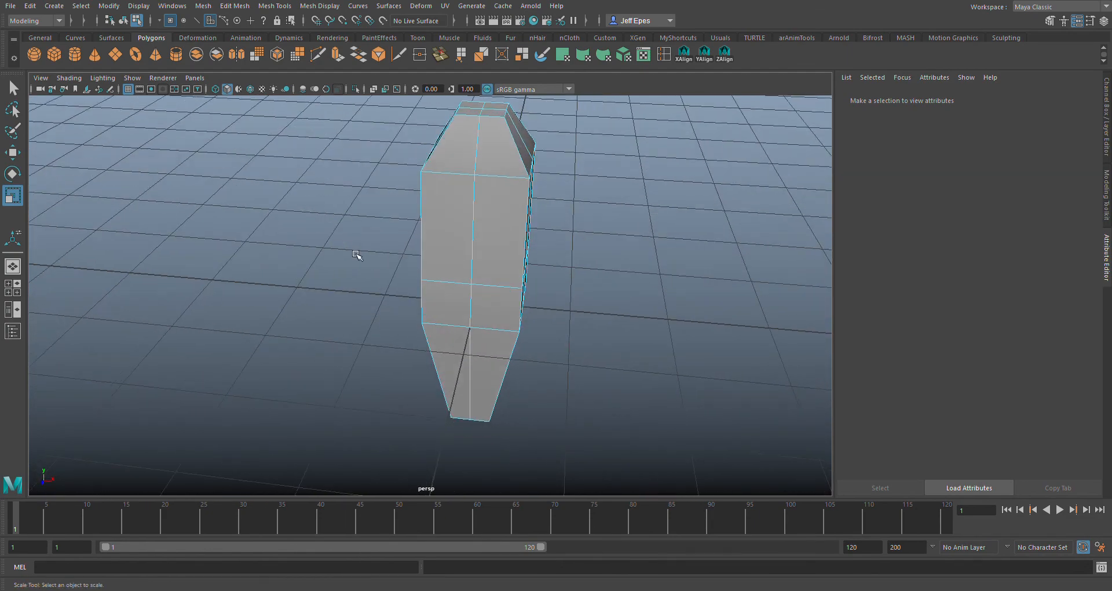
pyautogui.scroll(1, 362, 265)
pyautogui.keyDown('alt'); pyautogui.moveTo(348, 300); pyautogui.dragTo(498, 290); pyautogui.keyUp('alt')
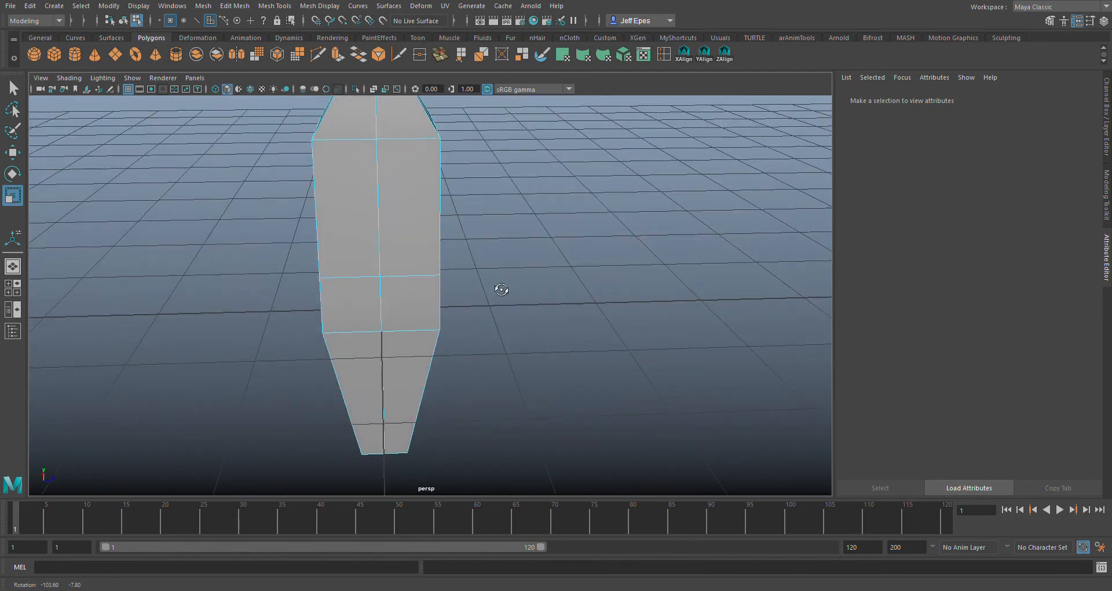
pyautogui.keyDown('alt'); pyautogui.moveTo(517, 245); pyautogui.dragTo(512, 324, button='middle'); pyautogui.keyUp('alt')
pyautogui.keyDown('alt'); pyautogui.moveTo(600, 242); pyautogui.dragTo(477, 318); pyautogui.keyUp('alt')
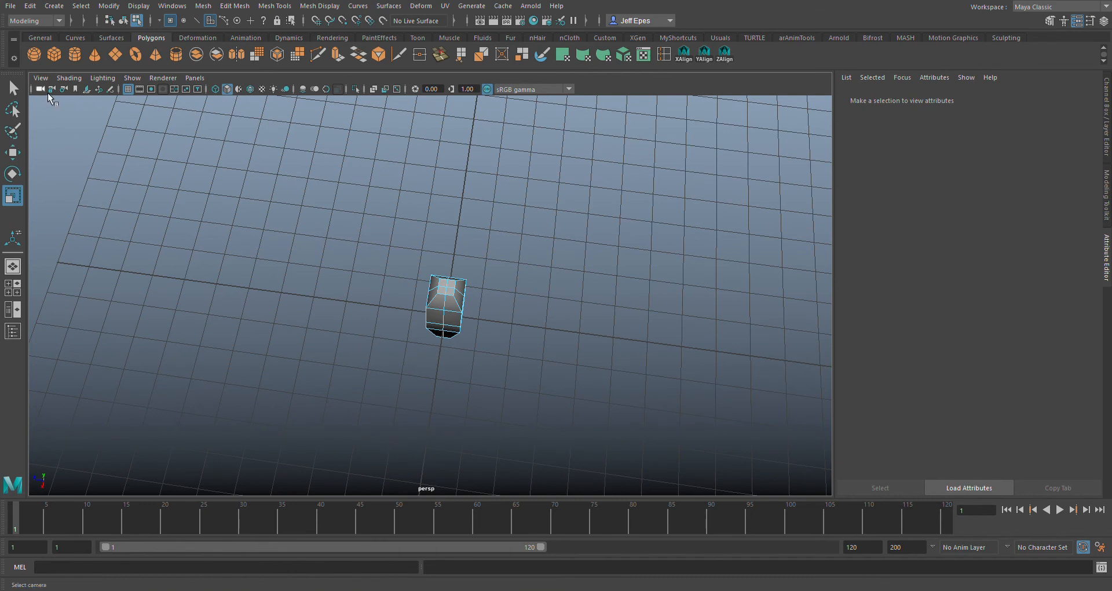
# Inspect the model's profile in the front view, return to the perspective view and look closely at the tapered top
pyautogui.click(71, 99)
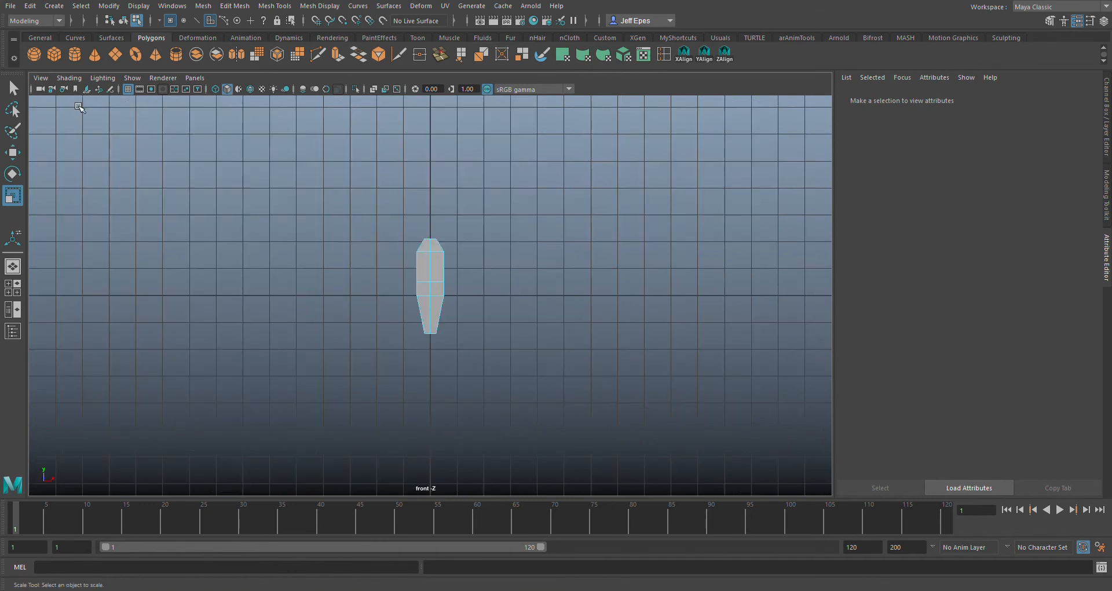
pyautogui.scroll(5, 589, 360)
pyautogui.keyDown('alt'); pyautogui.moveTo(556, 256); pyautogui.dragTo(548, 277, button='middle'); pyautogui.keyUp('alt')
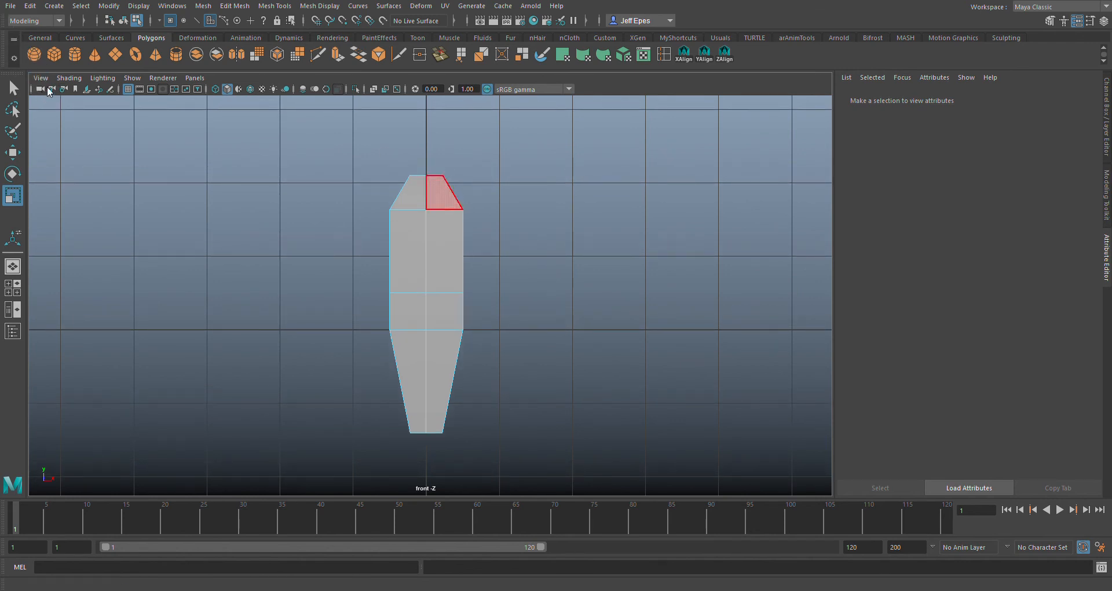
pyautogui.click(86, 120)
pyautogui.scroll(-8, 559, 378)
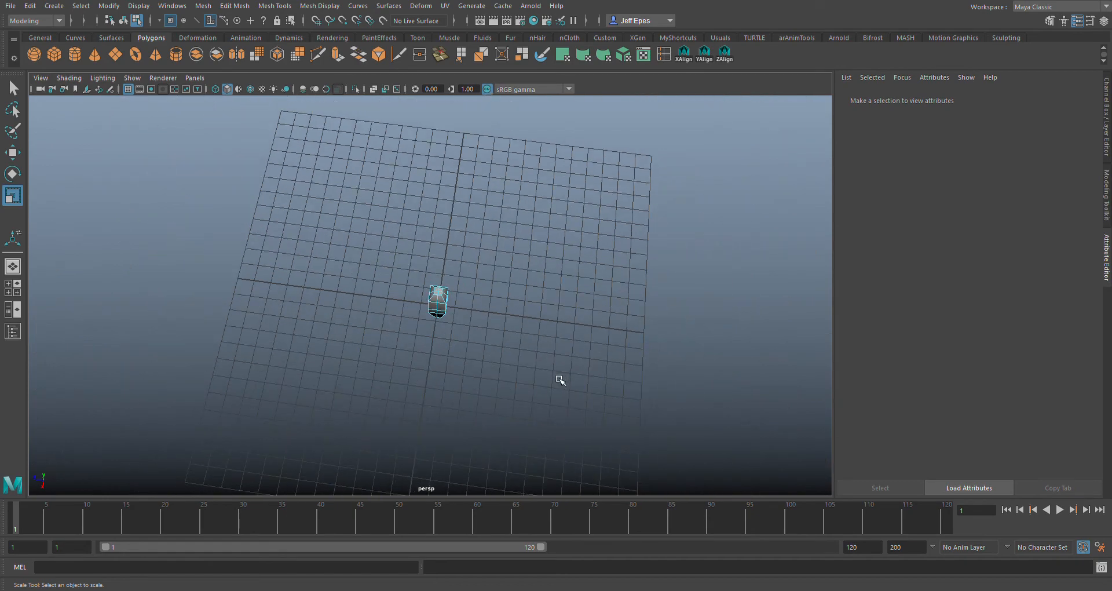
pyautogui.scroll(5, 547, 376)
pyautogui.keyDown('alt'); pyautogui.moveTo(547, 376); pyautogui.dragTo(666, 317); pyautogui.keyUp('alt')
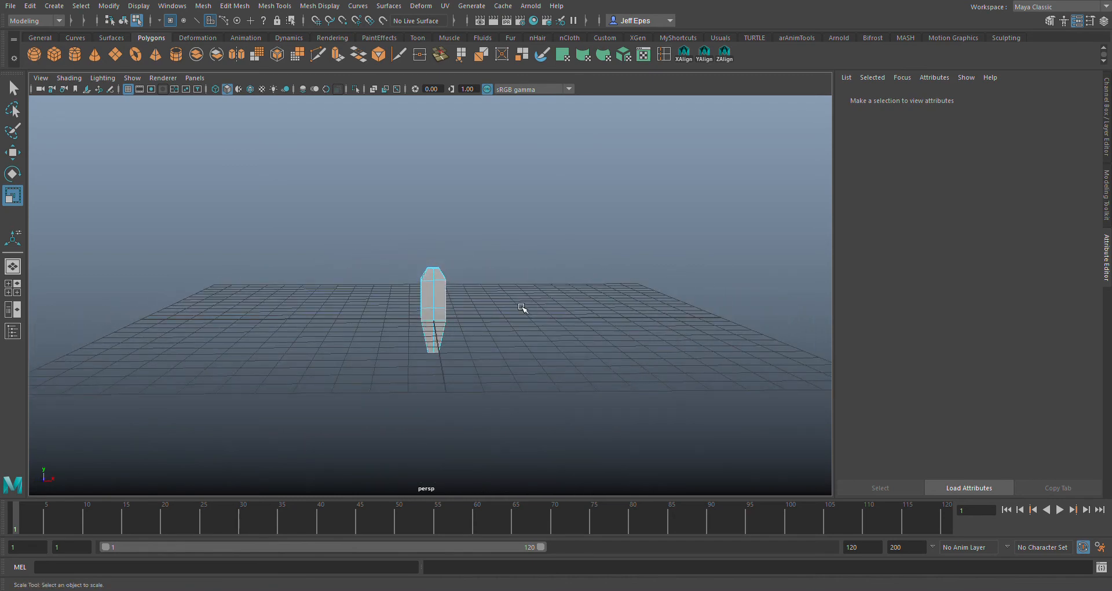
pyautogui.scroll(5, 525, 305)
pyautogui.moveTo(538, 280)
pyautogui.keyDown('alt'); pyautogui.mouseDown()
pyautogui.moveTo(541, 310)
pyautogui.moveTo(534, 290)
pyautogui.moveTo(520, 322)
pyautogui.moveTo(506, 241)
pyautogui.moveTo(520, 281)
pyautogui.mouseUp(); pyautogui.keyUp('alt')
pyautogui.scroll(2, 519, 281)
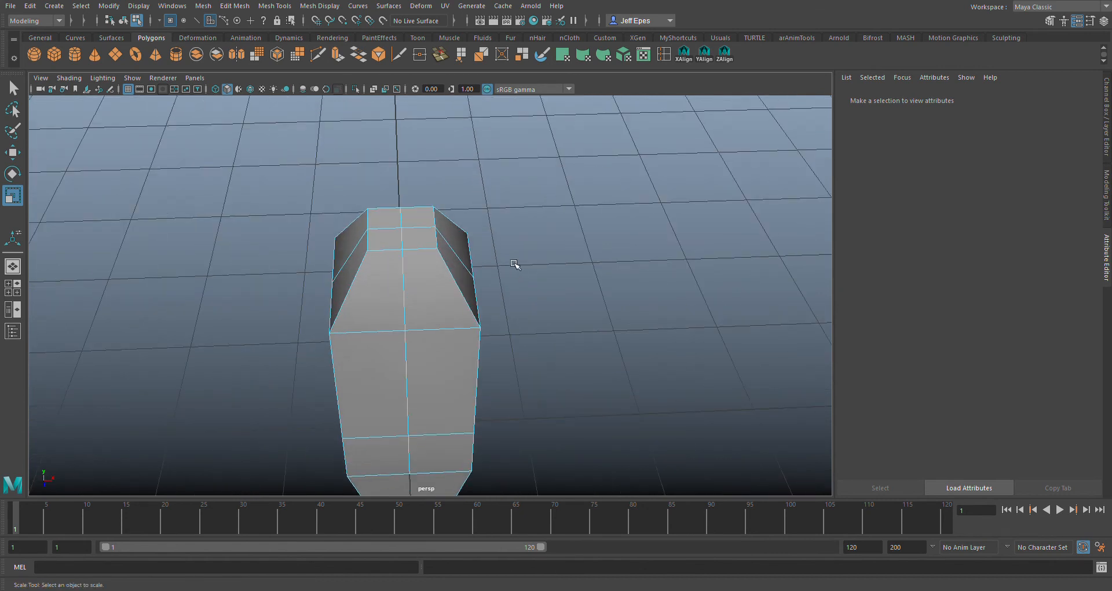
pyautogui.click(429, 241)
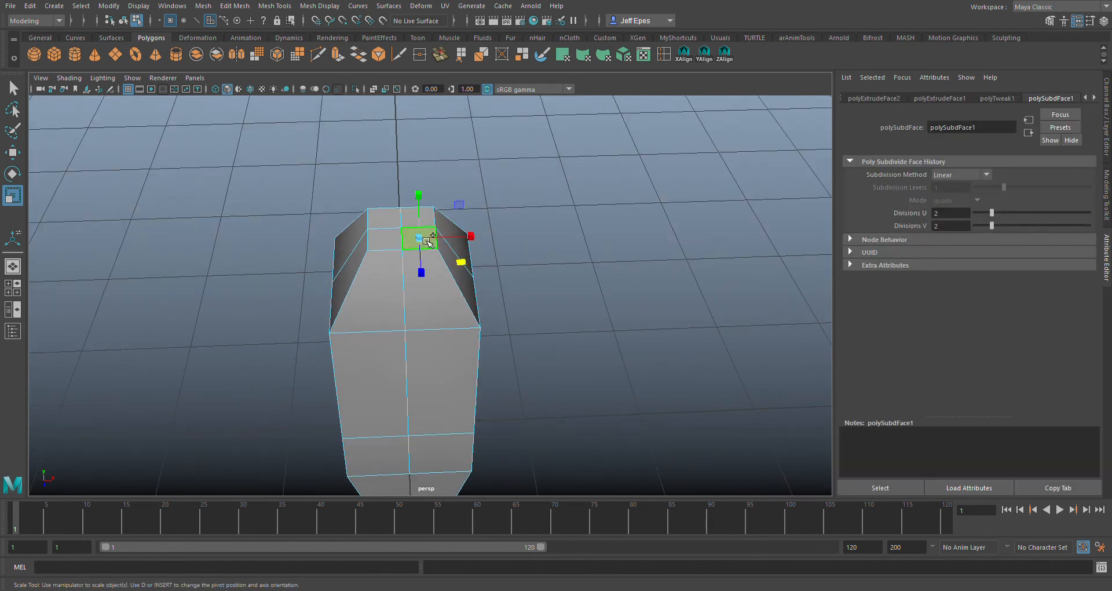
pyautogui.keyDown('shift'); pyautogui.click(383, 238); pyautogui.keyUp('shift')
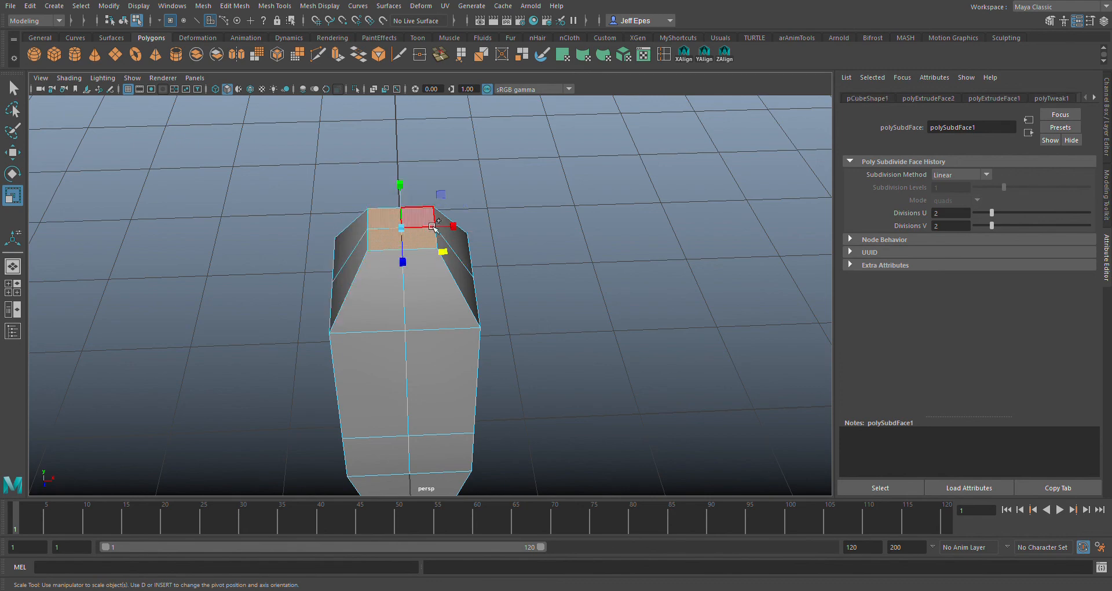
pyautogui.keyDown('shift'); pyautogui.click(433, 226); pyautogui.keyUp('shift')
pyautogui.keyDown('alt'); pyautogui.moveTo(440, 225); pyautogui.dragTo(522, 213); pyautogui.keyUp('alt')
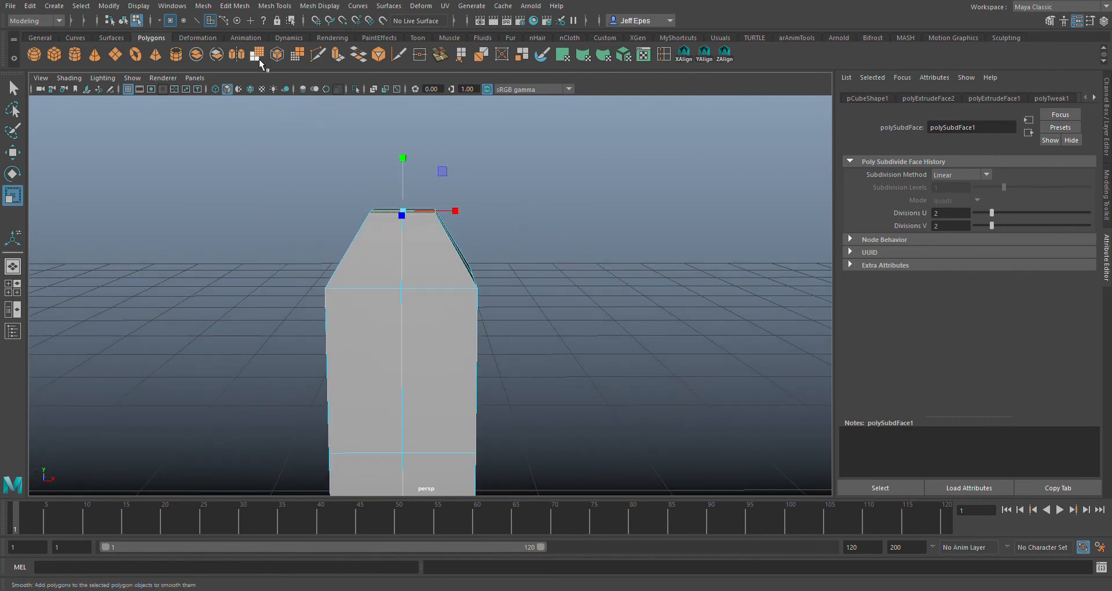
pyautogui.click(288, 174)
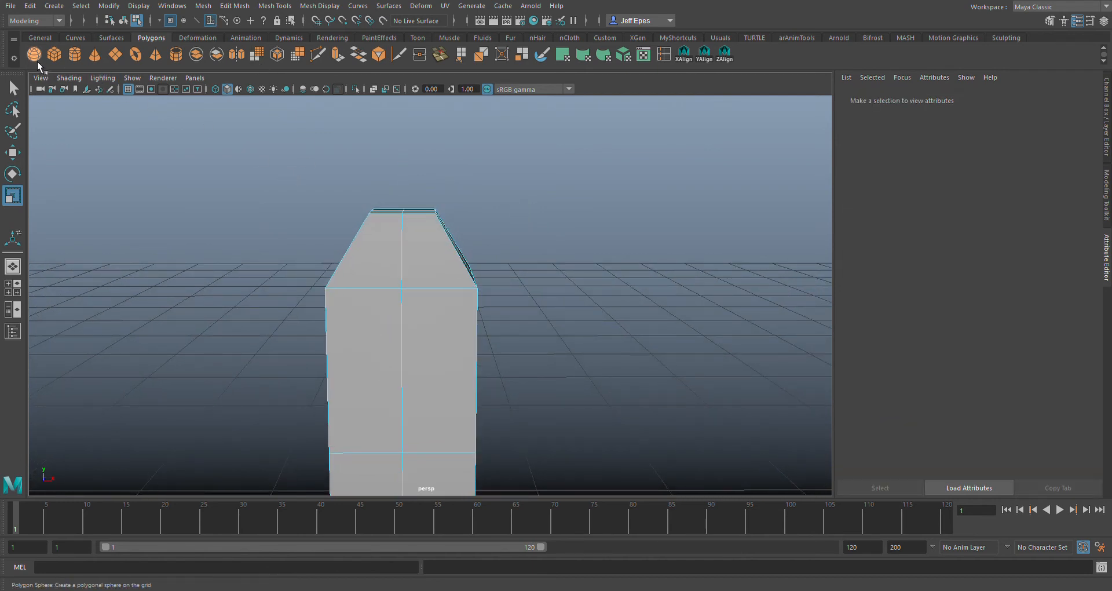
# Create a polygon sphere and move it straight up to about 3.13 in Y so it rests on top of the tapered model
pyautogui.scroll(-1, 402, 216)
pyautogui.scroll(2, 500, 281)
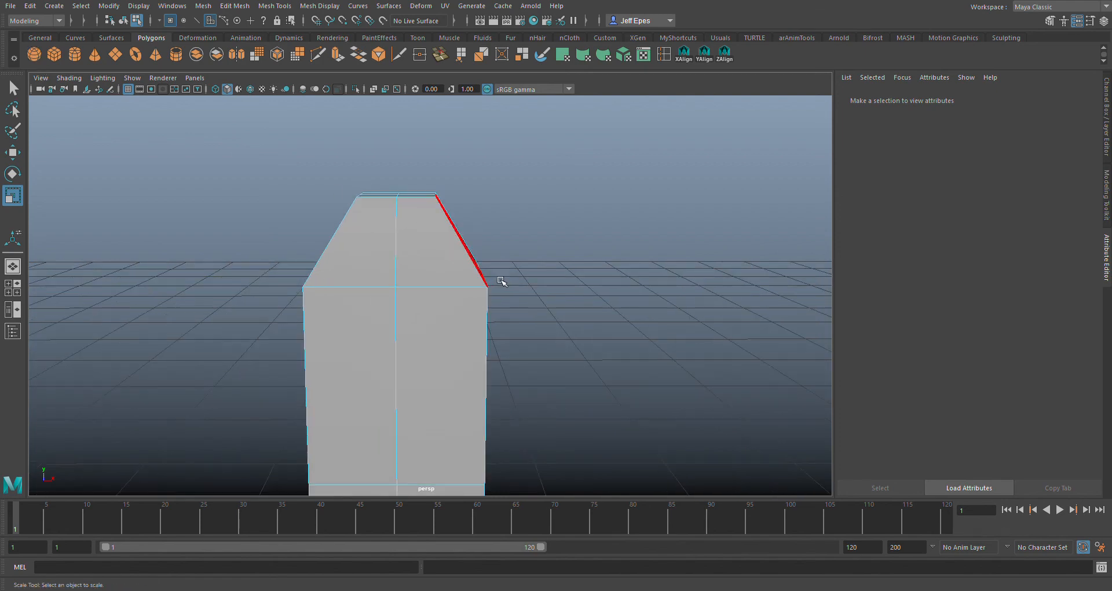
pyautogui.scroll(-1, 543, 286)
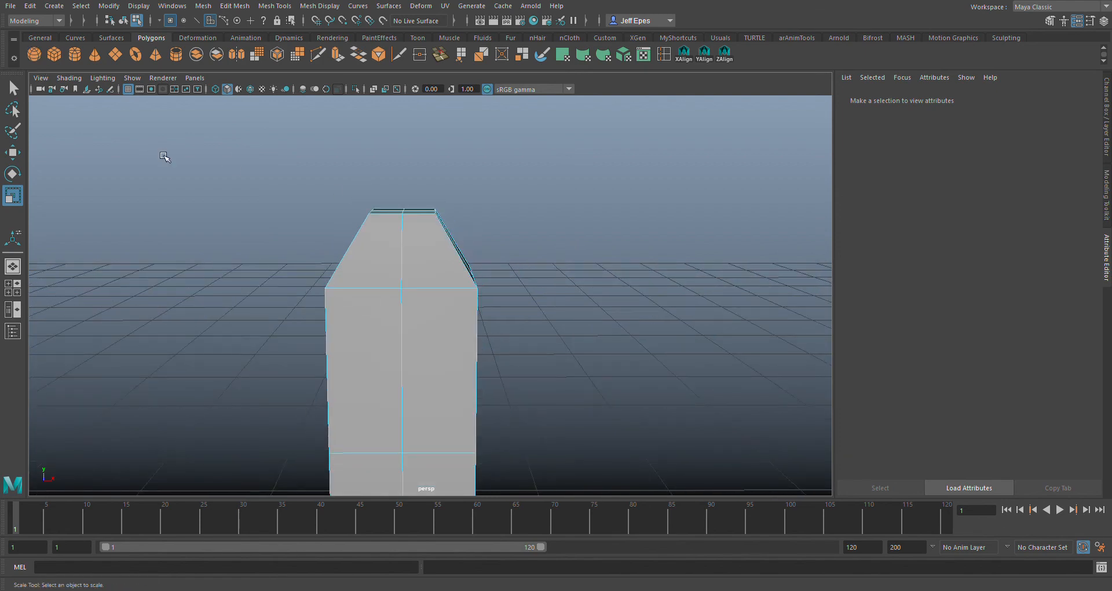
pyautogui.keyDown('alt'); pyautogui.moveTo(164, 156); pyautogui.dragTo(84, 204); pyautogui.keyUp('alt')
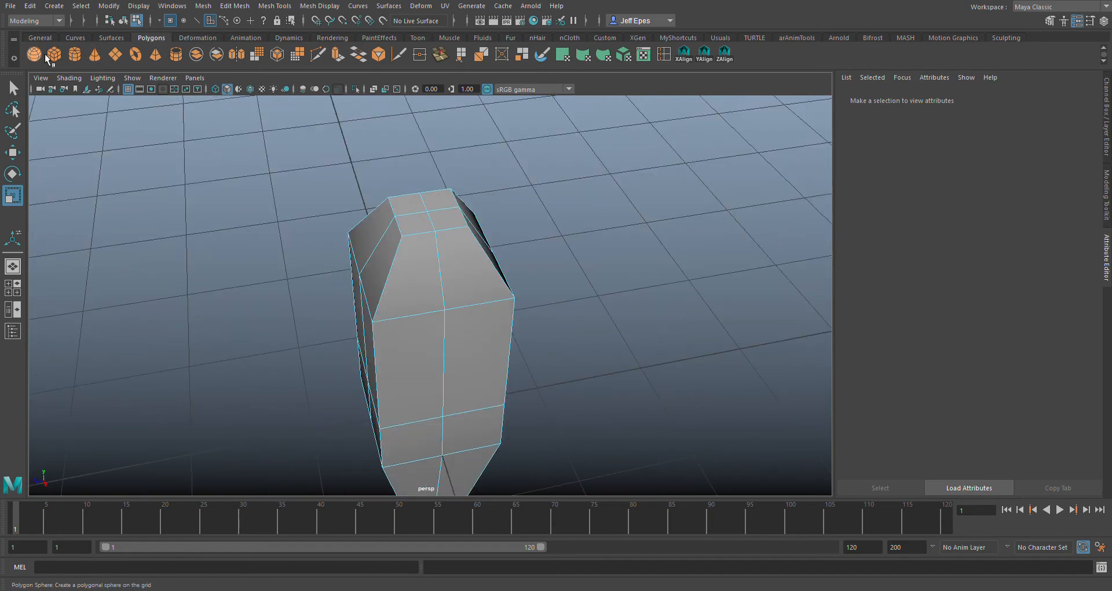
pyautogui.keyDown('alt'); pyautogui.moveTo(148, 186); pyautogui.dragTo(288, 241); pyautogui.keyUp('alt')
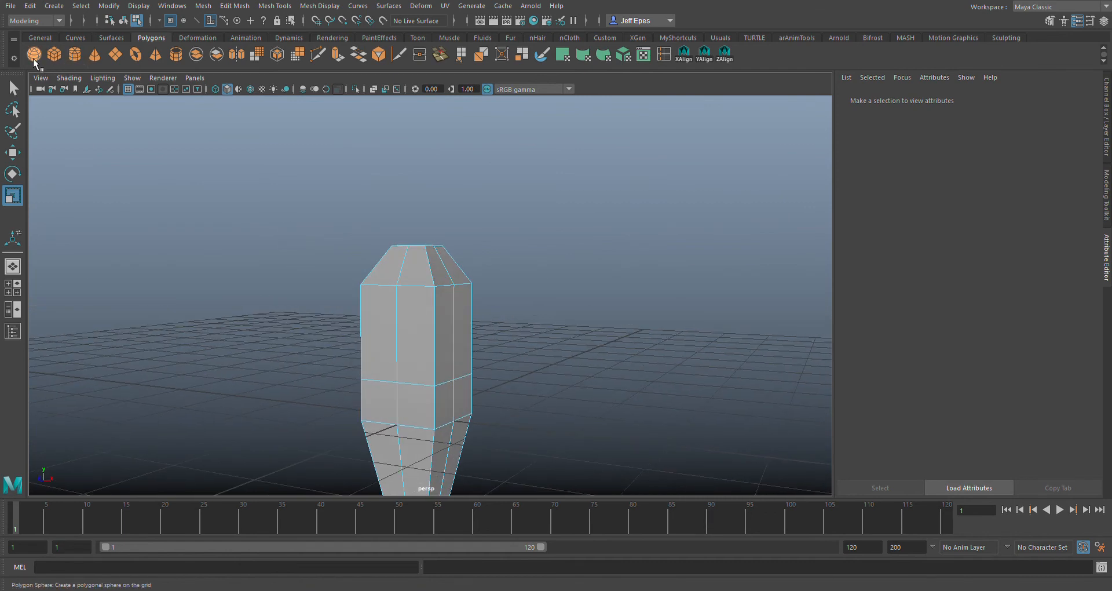
pyautogui.click(434, 205)
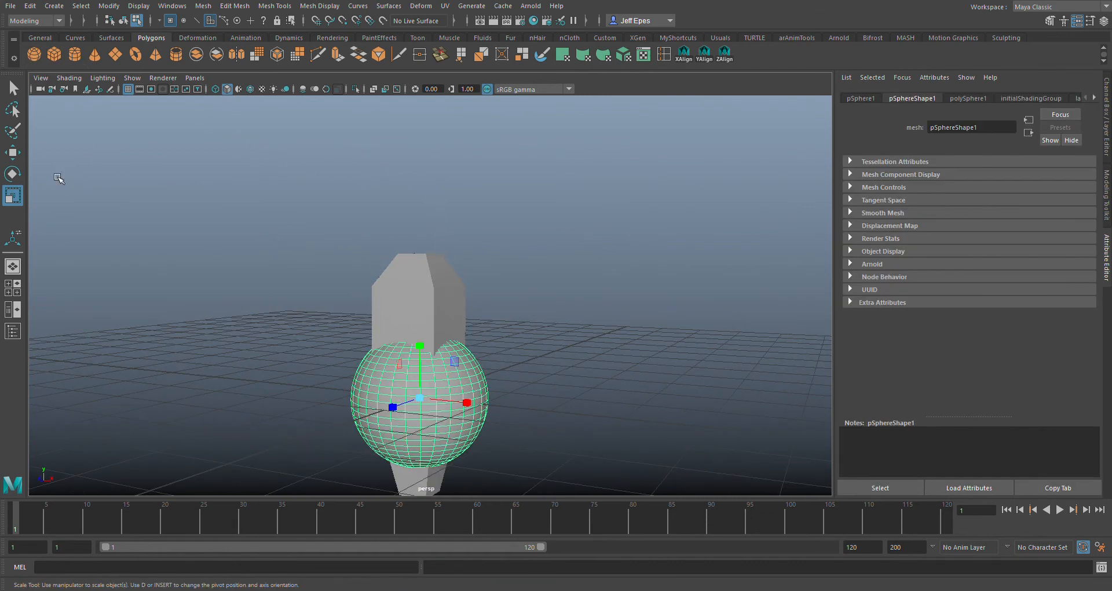
pyautogui.click(13, 153)
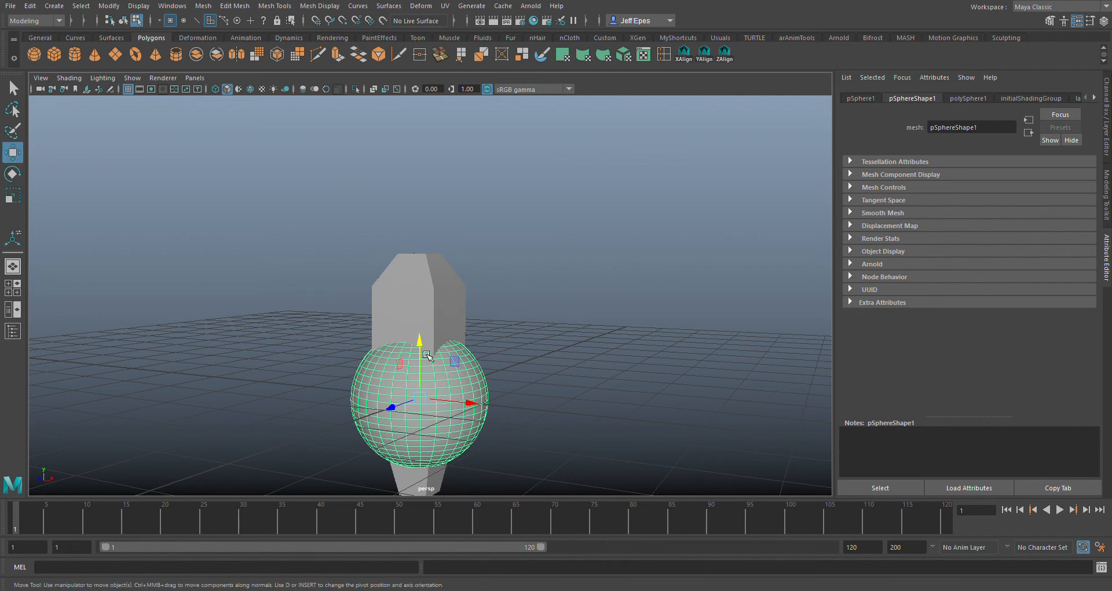
pyautogui.moveTo(427, 355); pyautogui.dragTo(425, 136)
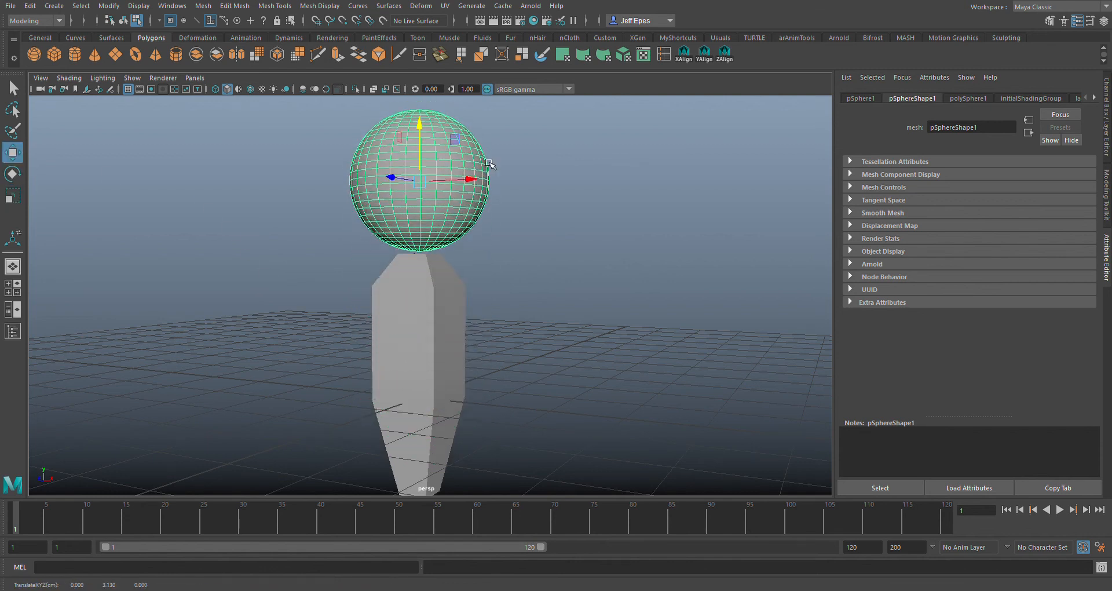
# Reduce the sphere's axis and height subdivisions, first to 10 each and finally to 8 each, checking its fit on the model
pyautogui.click(873, 105)
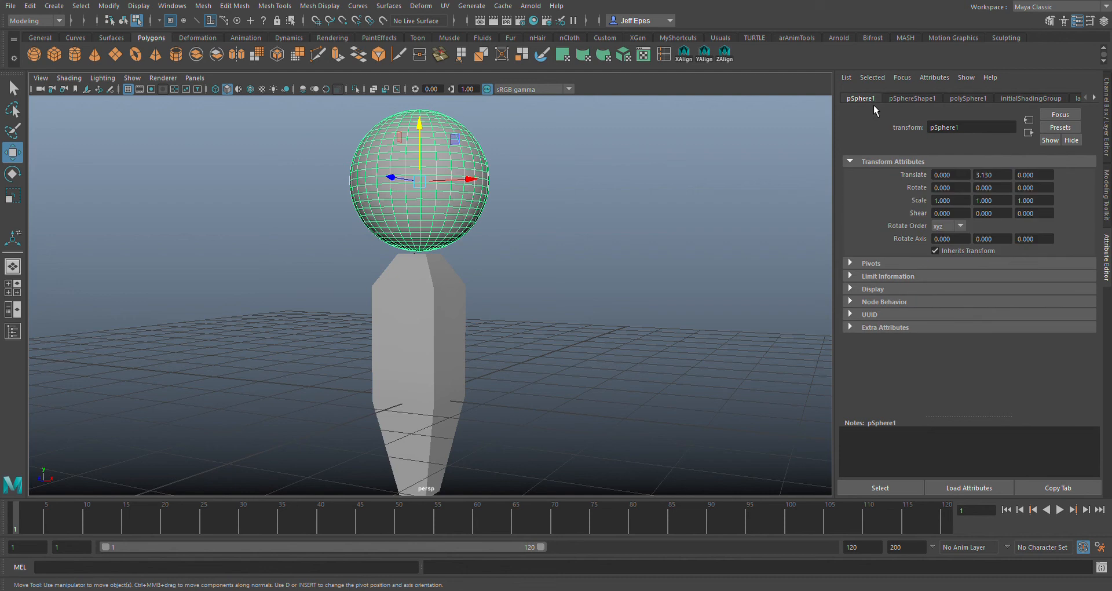
pyautogui.click(971, 100)
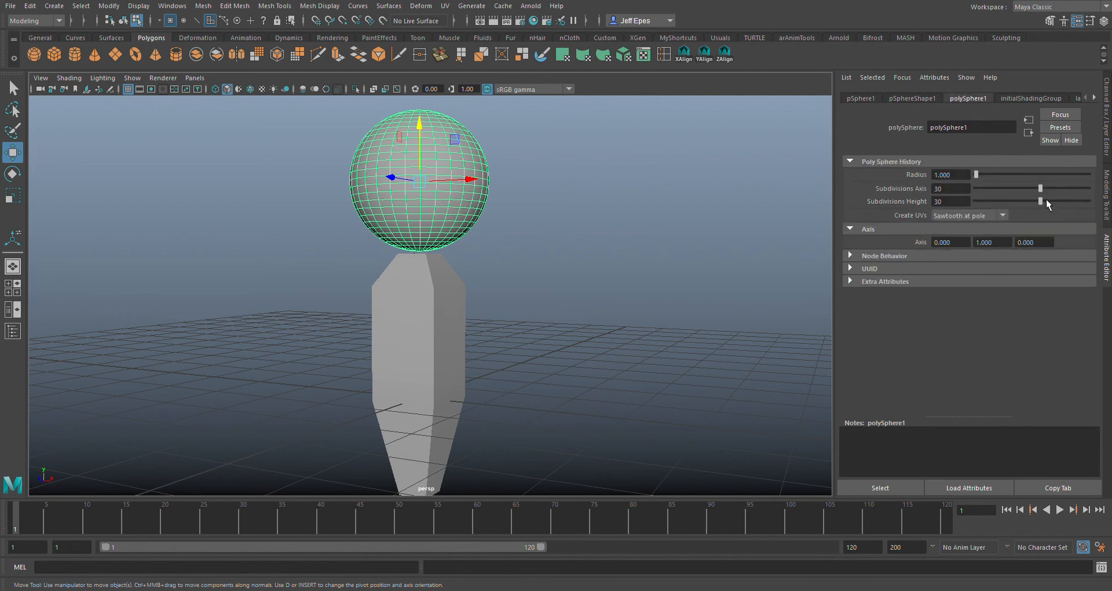
pyautogui.moveTo(1046, 194); pyautogui.dragTo(998, 193)
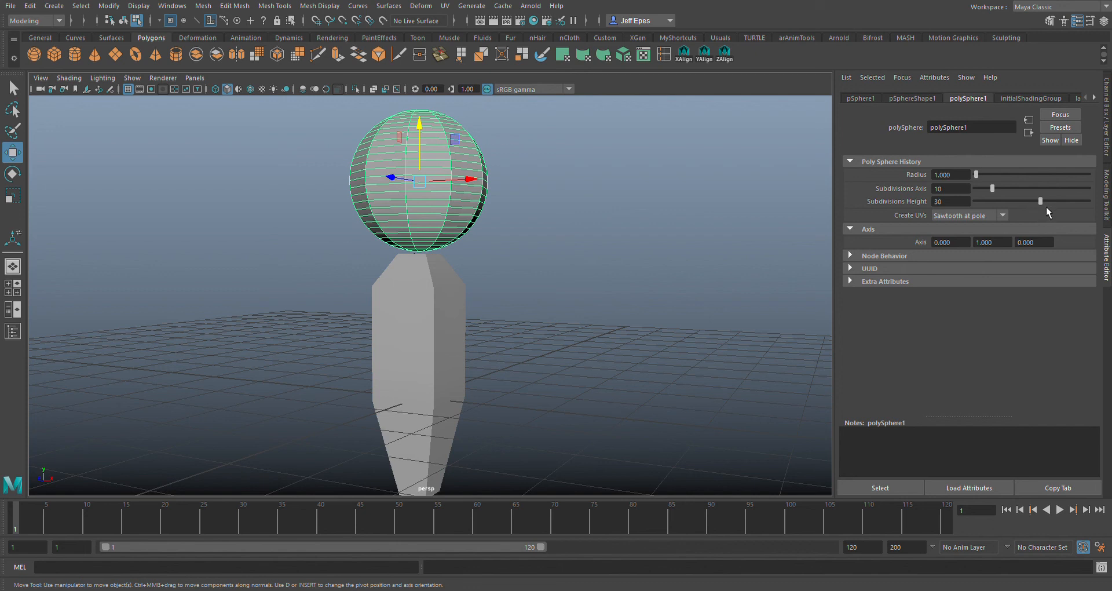
pyautogui.moveTo(1033, 209); pyautogui.dragTo(1011, 210)
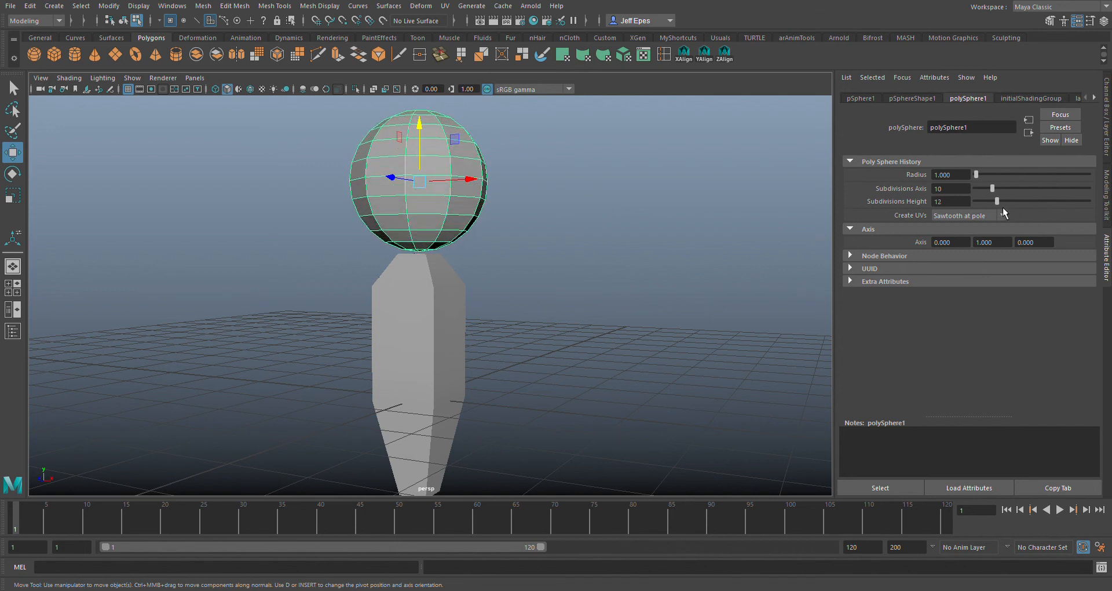
pyautogui.scroll(-4, 603, 254)
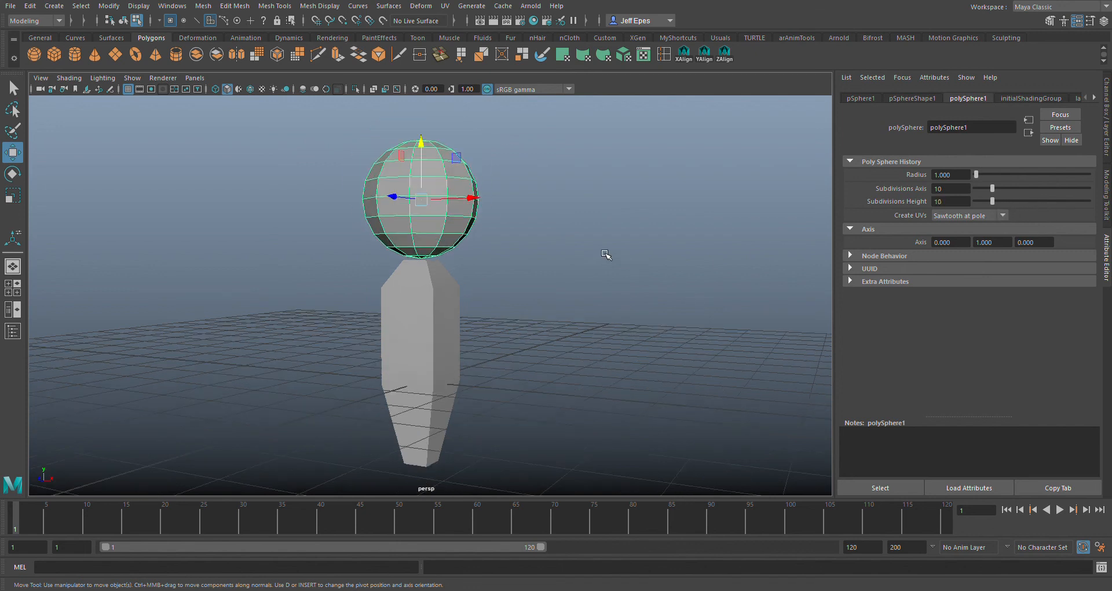
pyautogui.scroll(8, 598, 268)
pyautogui.keyDown('alt'); pyautogui.moveTo(602, 292); pyautogui.dragTo(675, 278); pyautogui.keyUp('alt')
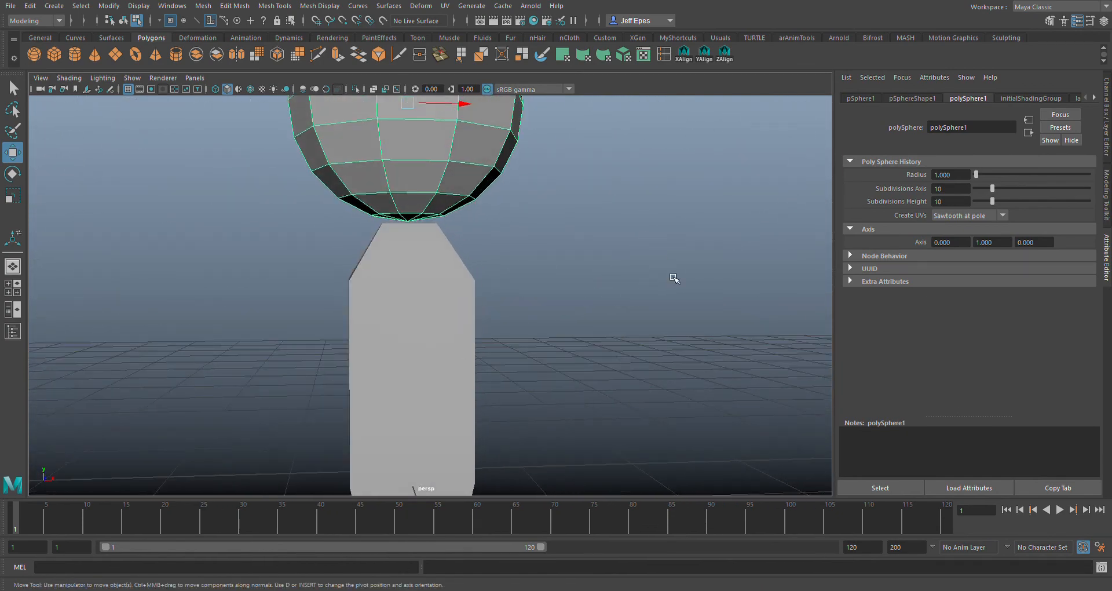
pyautogui.moveTo(993, 190); pyautogui.dragTo(995, 205)
pyautogui.scroll(-3, 442, 221)
pyautogui.keyDown('alt'); pyautogui.moveTo(442, 220); pyautogui.dragTo(629, 226); pyautogui.keyUp('alt')
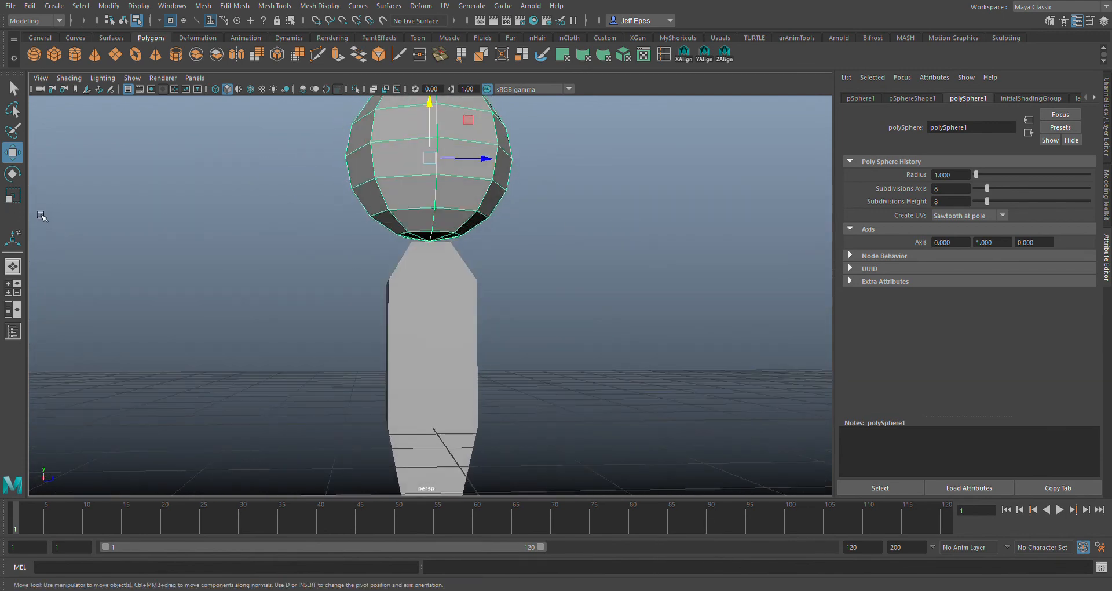
# Scale the sphere down uniformly to about 0.53 of its original size
pyautogui.click(12, 200)
pyautogui.keyDown('alt'); pyautogui.moveTo(556, 211); pyautogui.dragTo(531, 213); pyautogui.keyUp('alt')
pyautogui.moveTo(443, 173); pyautogui.dragTo(435, 175)
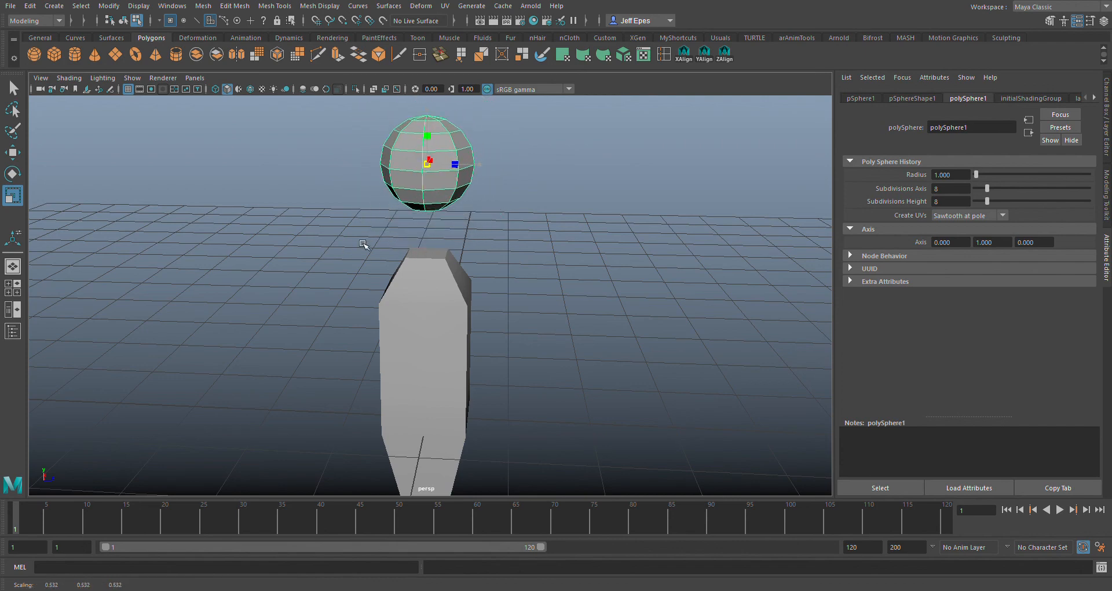
# Examine the four small faces on top of the body from close up and in relation to the sphere
pyautogui.keyDown('alt'); pyautogui.moveTo(359, 246); pyautogui.dragTo(490, 305); pyautogui.keyUp('alt')
pyautogui.keyDown('alt'); pyautogui.moveTo(501, 265); pyautogui.dragTo(430, 313); pyautogui.keyUp('alt')
pyautogui.scroll(3, 495, 317)
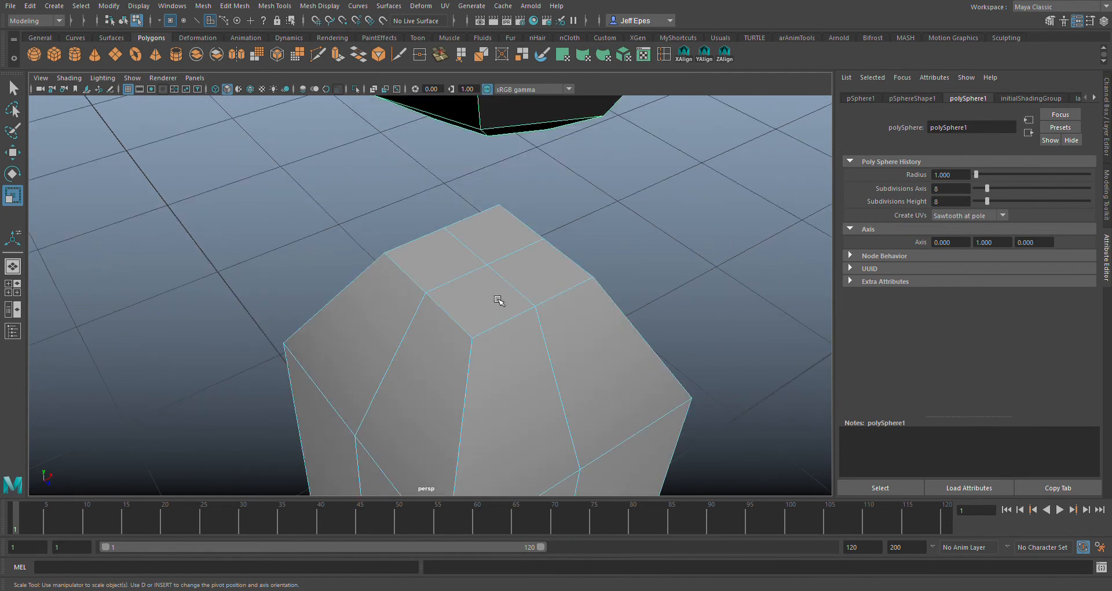
pyautogui.scroll(-5, 500, 301)
pyautogui.scroll(7, 498, 310)
pyautogui.click(540, 307)
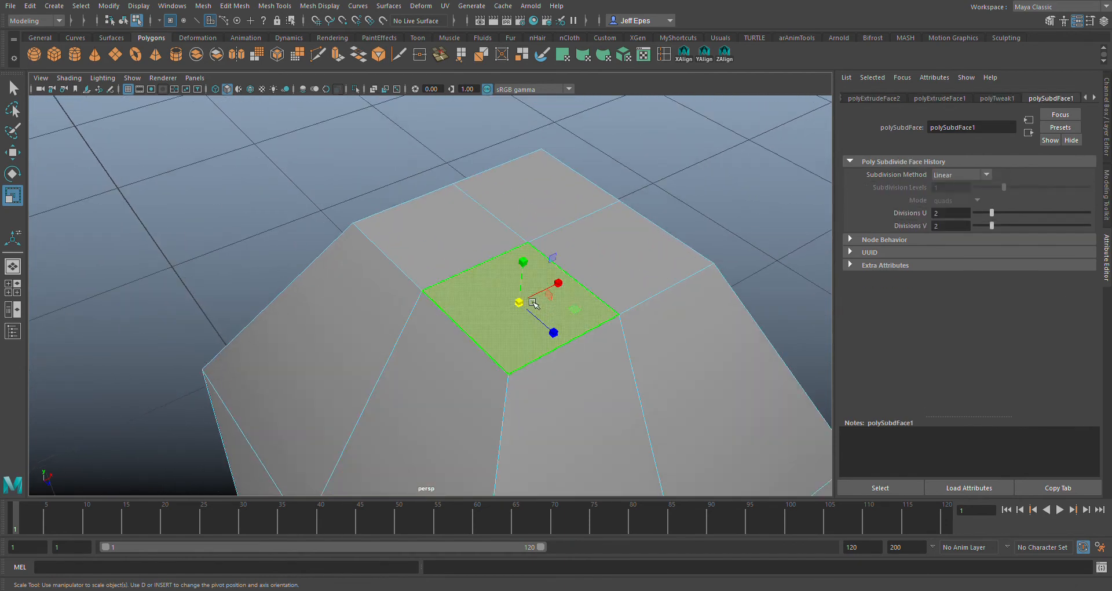
pyautogui.keyDown('shift'); pyautogui.click(480, 243); pyautogui.keyUp('shift')
pyautogui.scroll(-5, 660, 237)
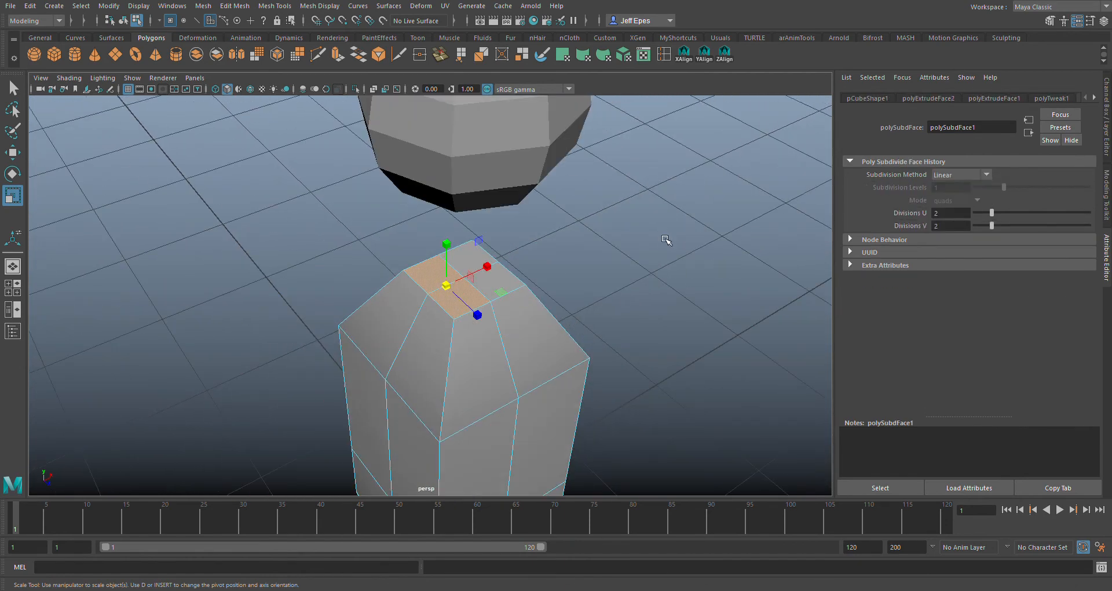
pyautogui.click(662, 241)
pyautogui.keyDown('alt'); pyautogui.moveTo(663, 241); pyautogui.dragTo(635, 290); pyautogui.keyUp('alt')
pyautogui.scroll(-6, 568, 312)
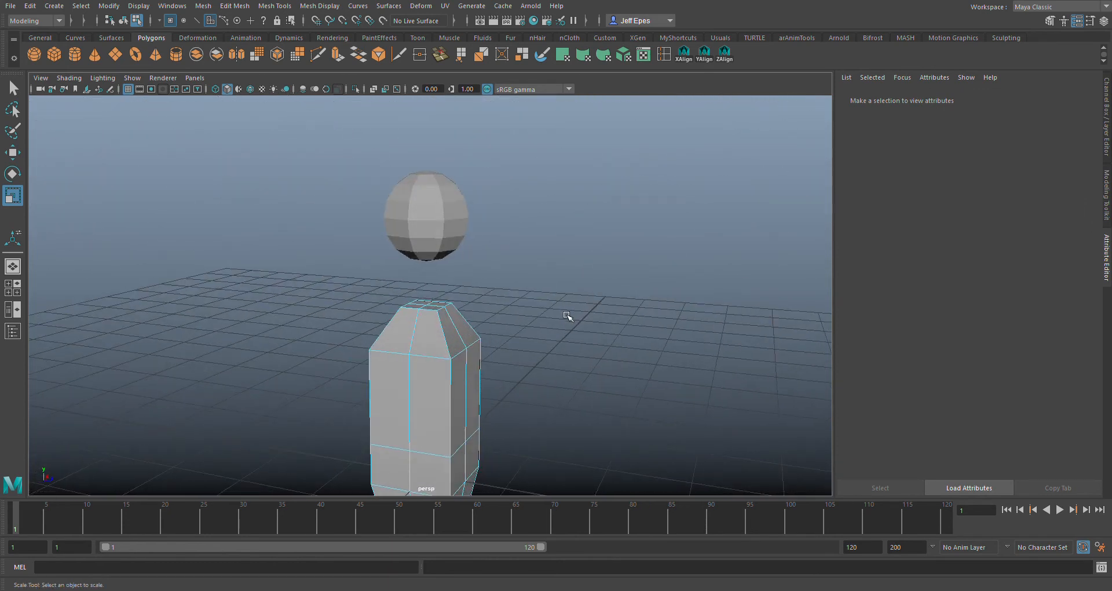
# Return to object mode, select both the sphere and the body, and combine them into one mesh
pyautogui.moveTo(364, 222); pyautogui.dragTo(569, 435)
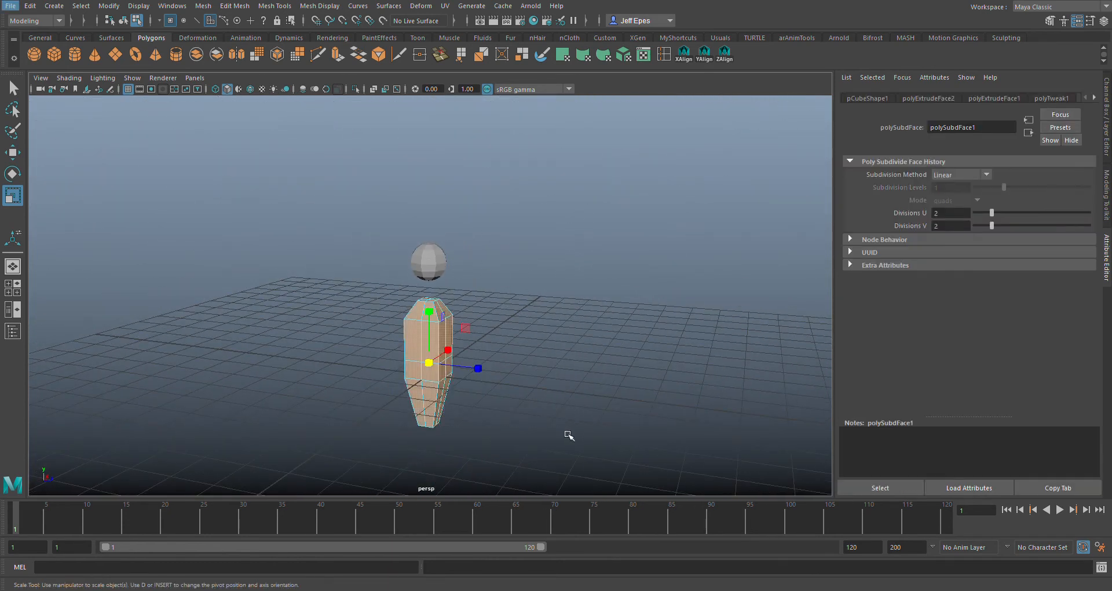
pyautogui.click(561, 306)
pyautogui.press('F8')
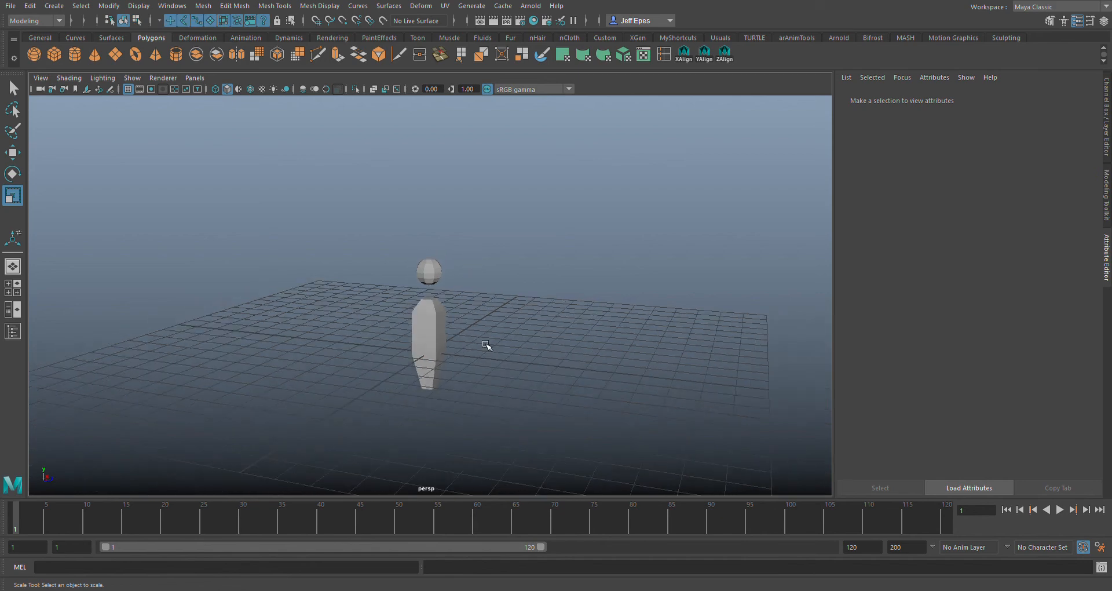
pyautogui.keyDown('alt'); pyautogui.moveTo(487, 344); pyautogui.dragTo(483, 410, button='right'); pyautogui.keyUp('alt')
pyautogui.keyDown('alt'); pyautogui.moveTo(562, 315); pyautogui.dragTo(598, 359); pyautogui.keyUp('alt')
pyautogui.keyDown('alt'); pyautogui.moveTo(529, 340); pyautogui.dragTo(529, 405, button='right'); pyautogui.keyUp('alt')
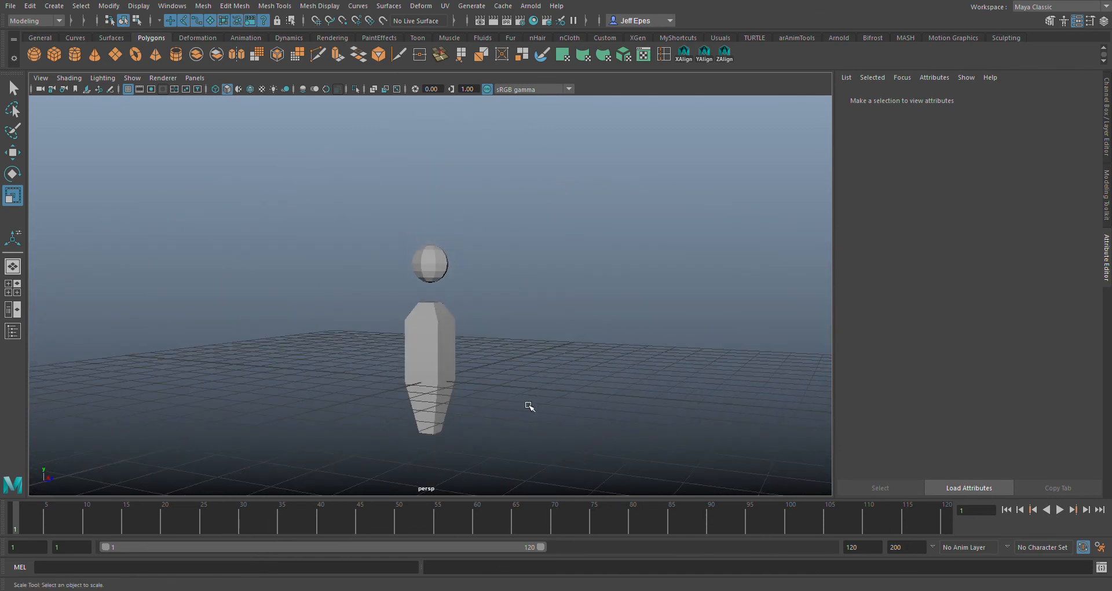
pyautogui.moveTo(500, 435); pyautogui.dragTo(350, 210)
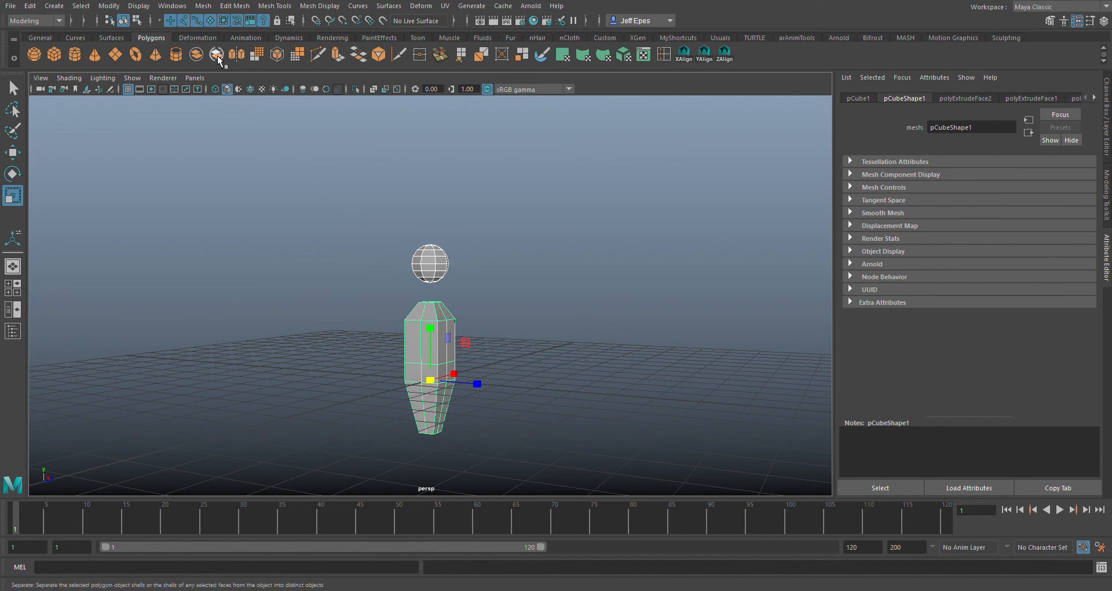
pyautogui.click(197, 55)
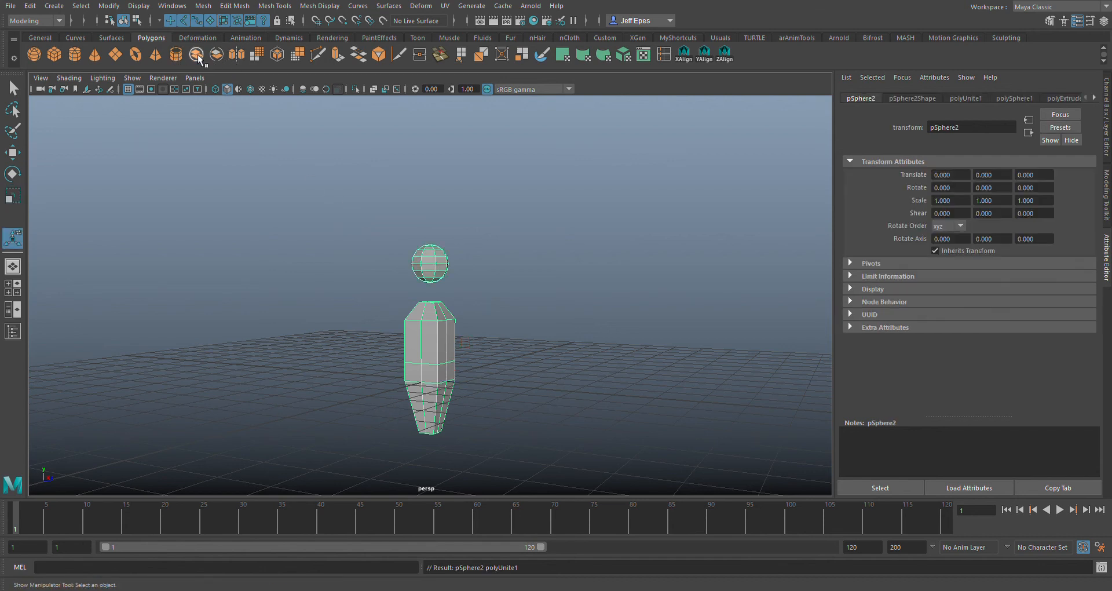
# Delete the four faces on the flat top of the body to open it up
pyautogui.keyDown('alt'); pyautogui.moveTo(559, 350); pyautogui.dragTo(572, 433, button='right'); pyautogui.keyUp('alt')
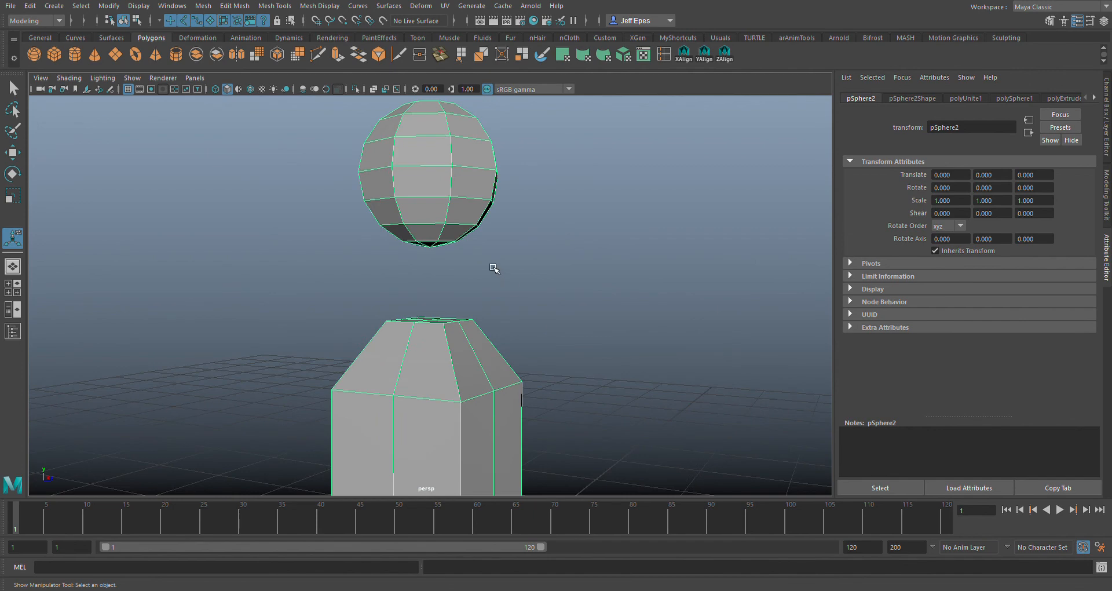
pyautogui.keyDown('alt'); pyautogui.moveTo(494, 268); pyautogui.dragTo(398, 285); pyautogui.keyUp('alt')
pyautogui.scroll(5, 450, 299)
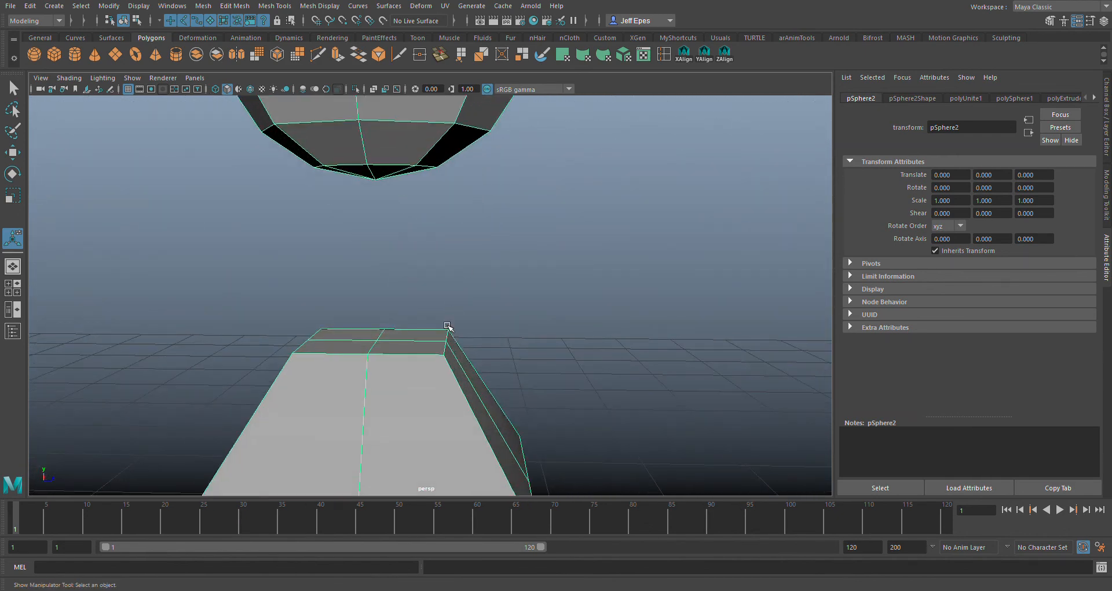
pyautogui.scroll(2, 425, 259)
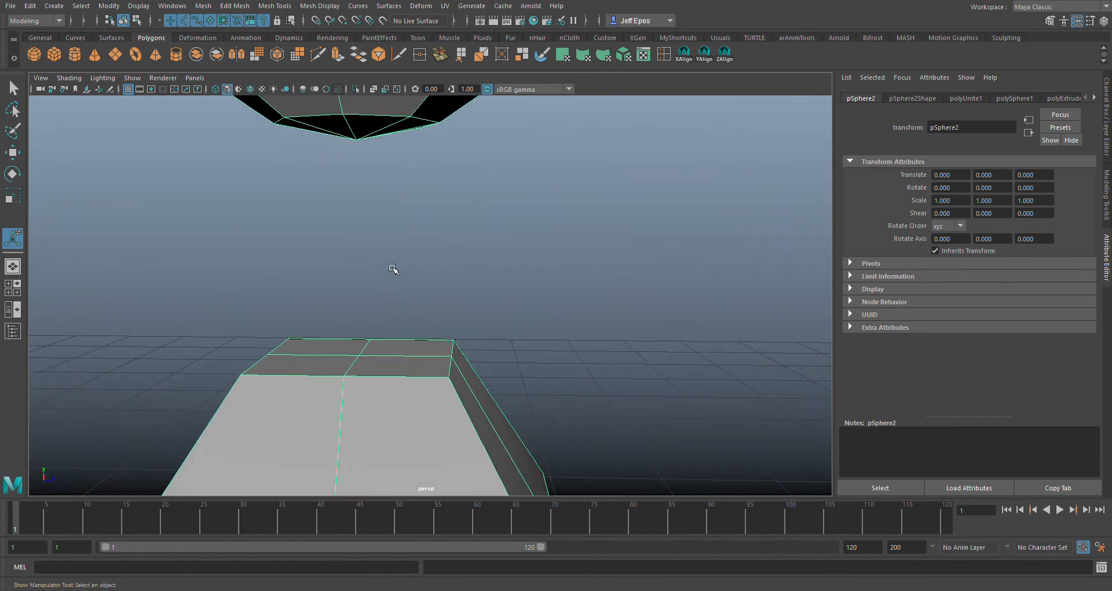
pyautogui.keyDown('alt'); pyautogui.moveTo(394, 270); pyautogui.dragTo(384, 288); pyautogui.keyUp('alt')
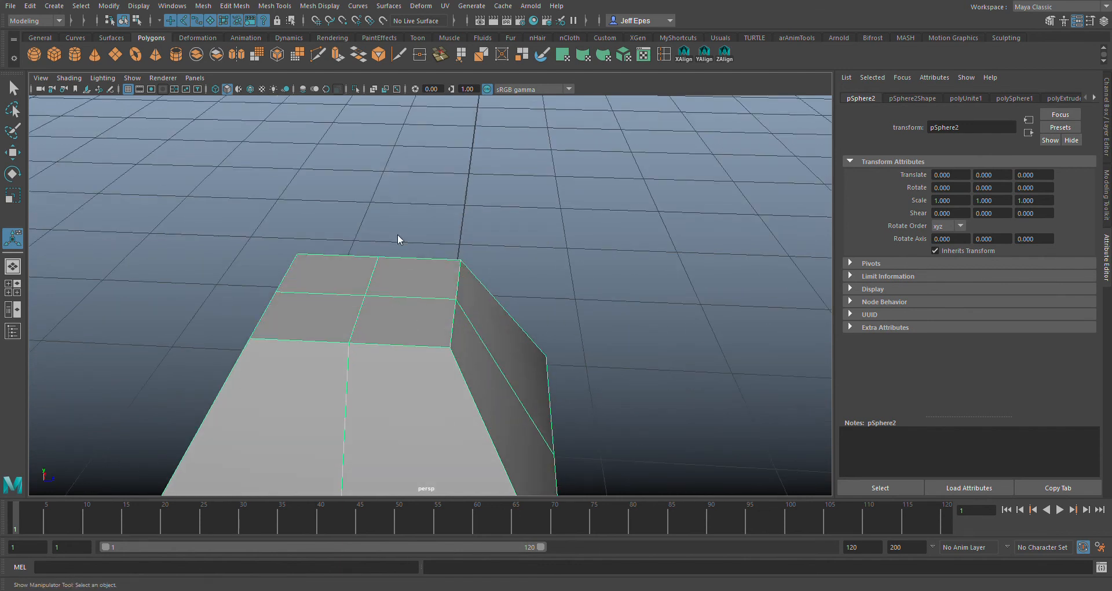
pyautogui.press('q')
pyautogui.press('F11')
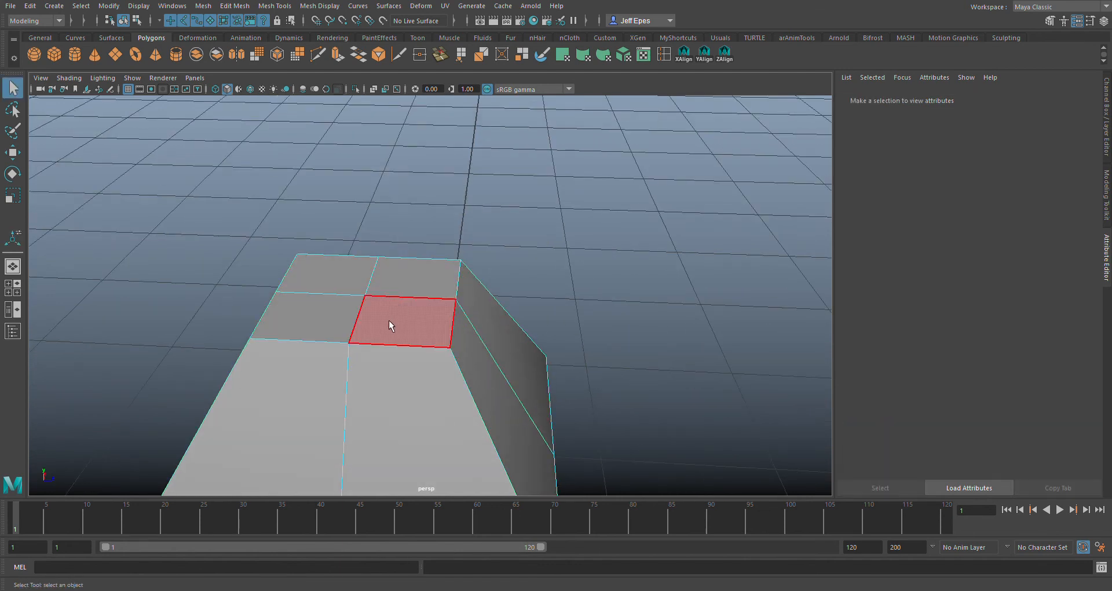
pyautogui.click(336, 311)
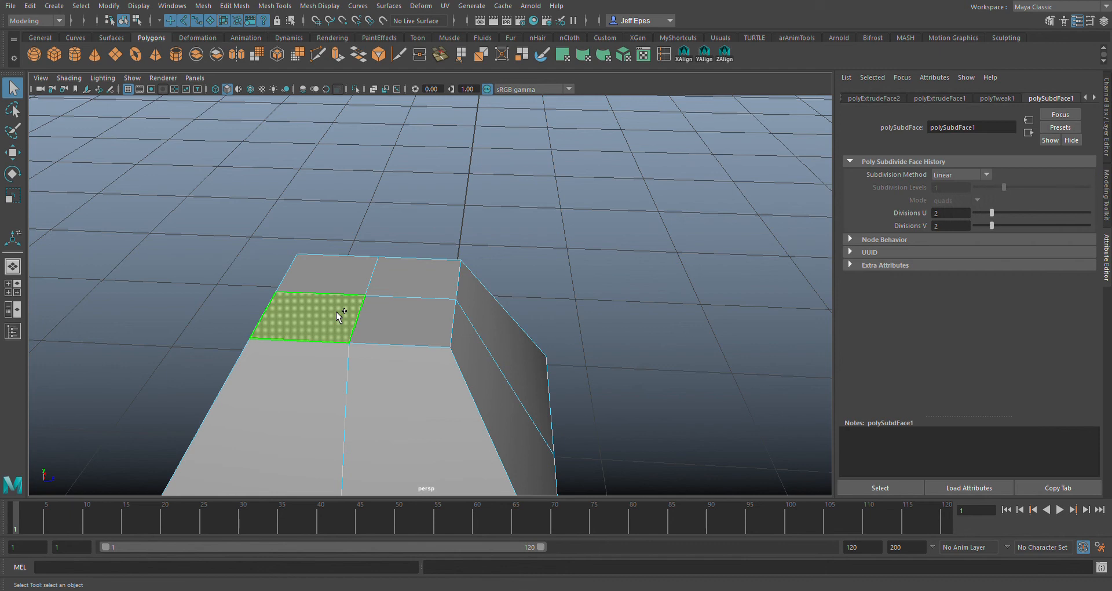
pyautogui.keyDown('shift'); pyautogui.click(400, 316); pyautogui.keyUp('shift')
pyautogui.keyDown('shift'); pyautogui.click(416, 276); pyautogui.keyUp('shift')
pyautogui.keyDown('shift'); pyautogui.click(324, 270); pyautogui.keyUp('shift')
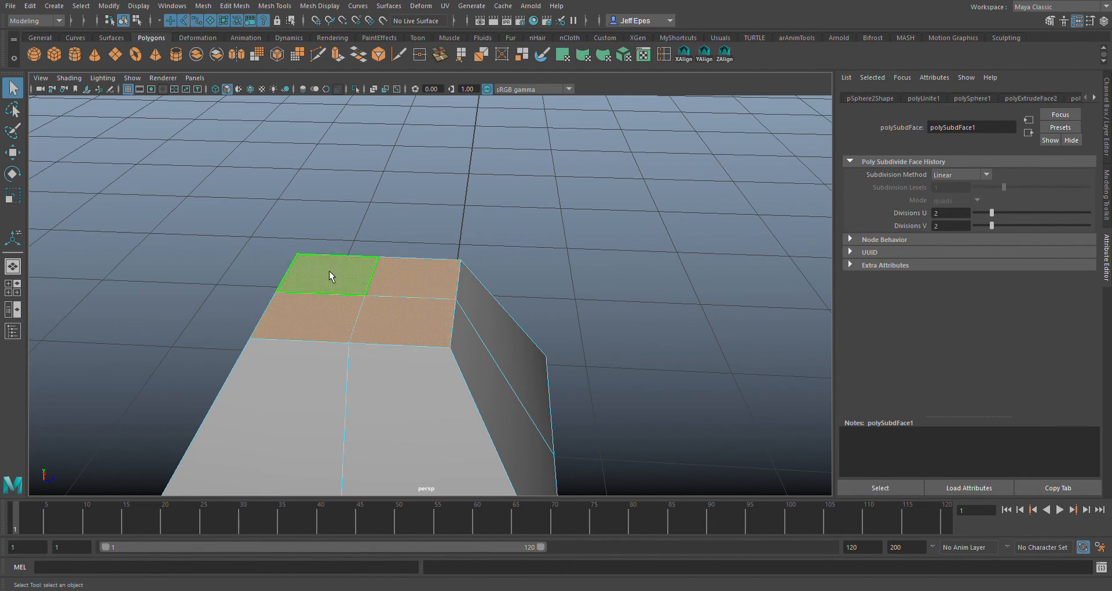
pyautogui.press('Delete')
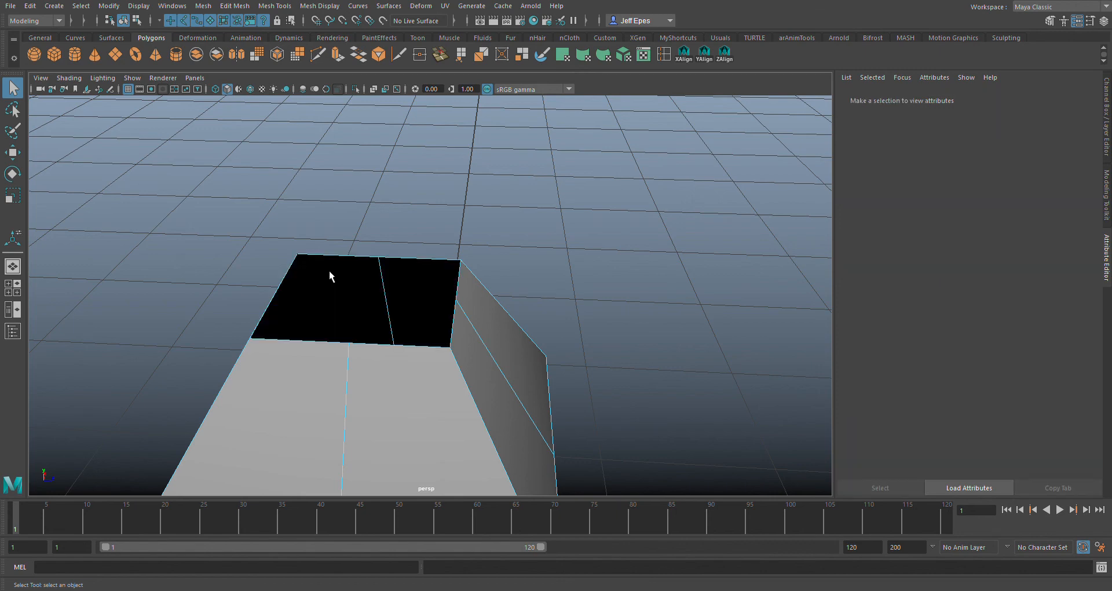
# Delete the eight triangular faces around the pole on the underside of the sphere
pyautogui.keyDown('alt'); pyautogui.moveTo(449, 285); pyautogui.dragTo(593, 183); pyautogui.keyUp('alt')
pyautogui.scroll(5, 446, 248)
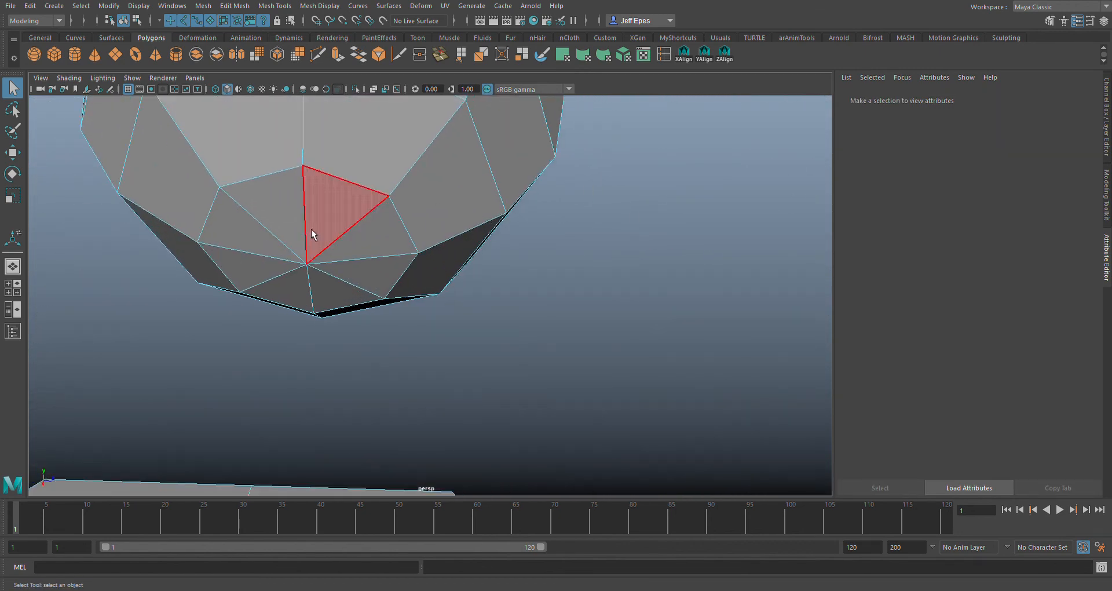
pyautogui.keyDown('shift'); pyautogui.click(322, 225); pyautogui.keyUp('shift')
pyautogui.keyDown('shift'); pyautogui.click(362, 246); pyautogui.keyUp('shift')
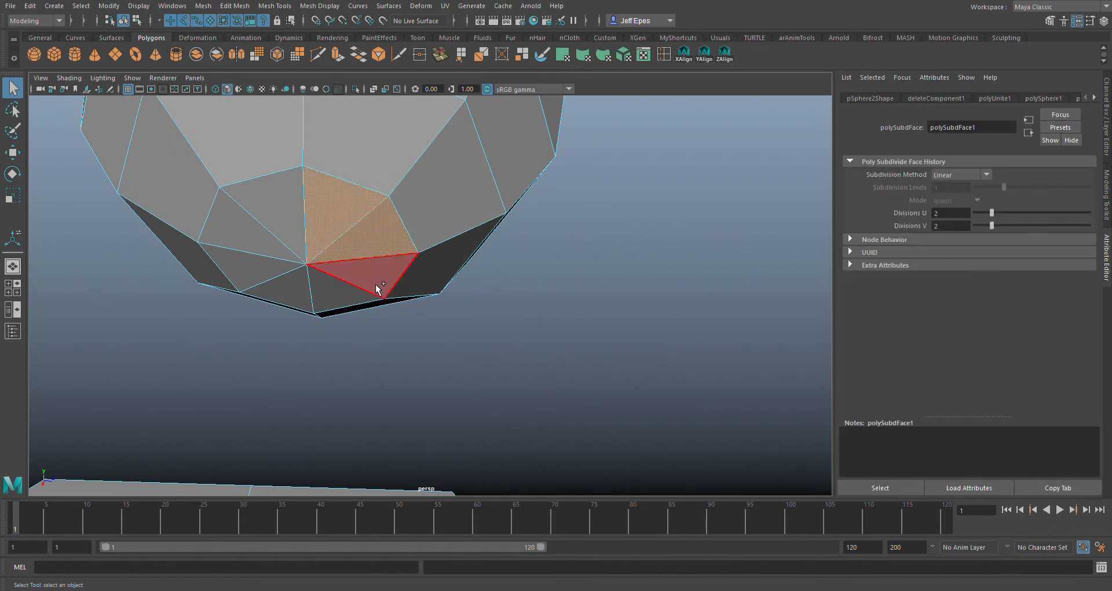
pyautogui.keyDown('shift'); pyautogui.click(377, 284); pyautogui.keyUp('shift')
pyautogui.keyDown('shift'); pyautogui.click(338, 296); pyautogui.keyUp('shift')
pyautogui.keyDown('shift'); pyautogui.click(286, 295); pyautogui.keyUp('shift')
pyautogui.keyDown('shift'); pyautogui.click(247, 265); pyautogui.keyUp('shift')
pyautogui.keyDown('shift'); pyautogui.click(265, 238); pyautogui.keyUp('shift')
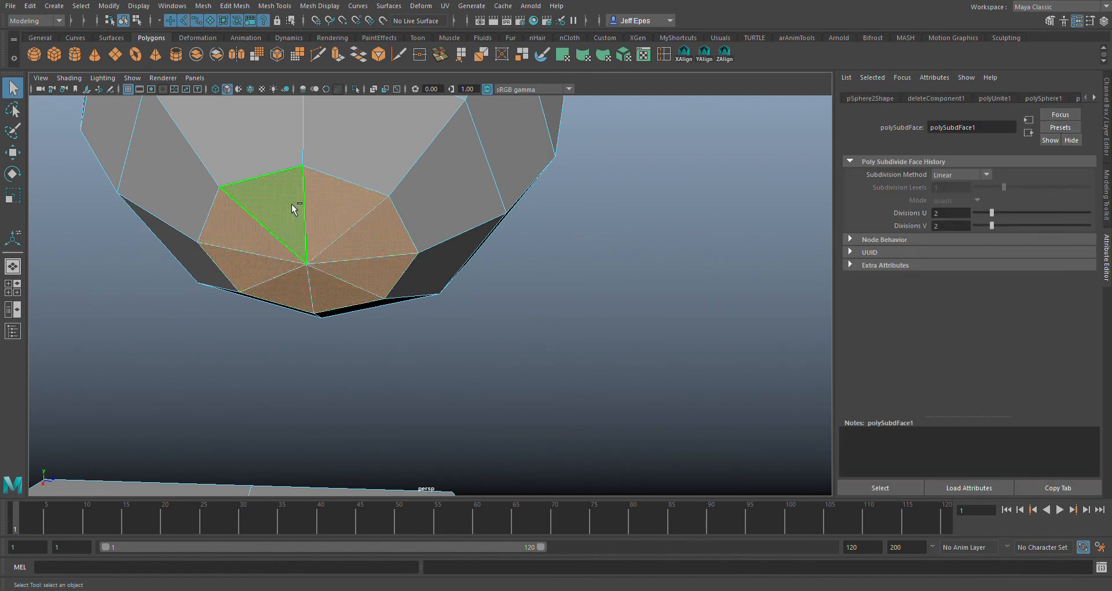
pyautogui.press('Delete')
# Select all faces of the sphere and move them straight down until its opening sits just above the body's opening
pyautogui.scroll(-5, 428, 259)
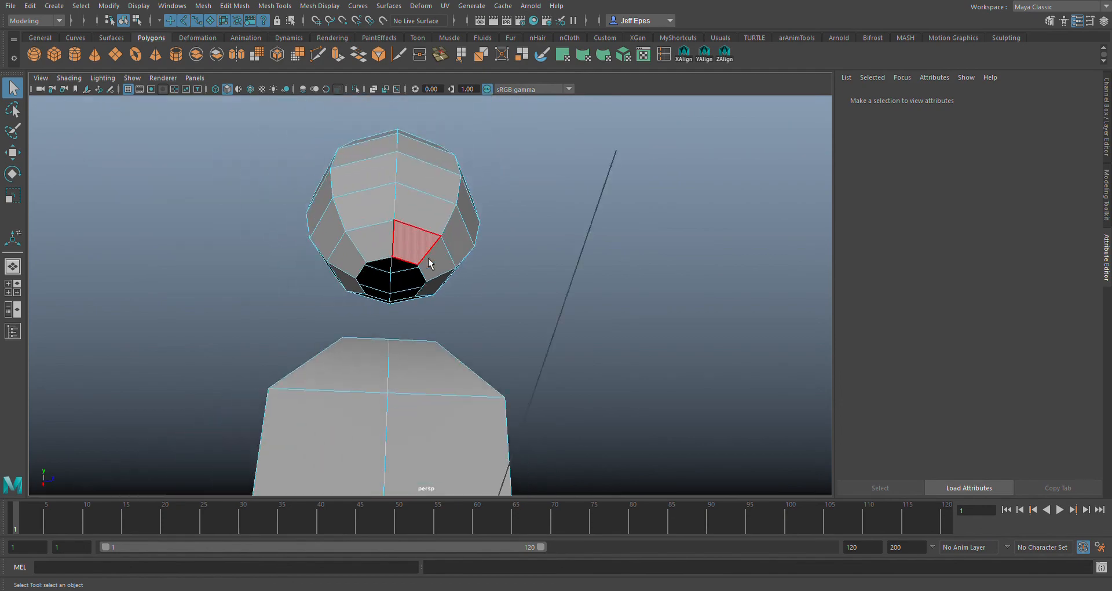
pyautogui.scroll(3, 480, 307)
pyautogui.keyDown('alt'); pyautogui.moveTo(480, 307); pyautogui.dragTo(457, 310); pyautogui.keyUp('alt')
pyautogui.scroll(-4, 463, 316)
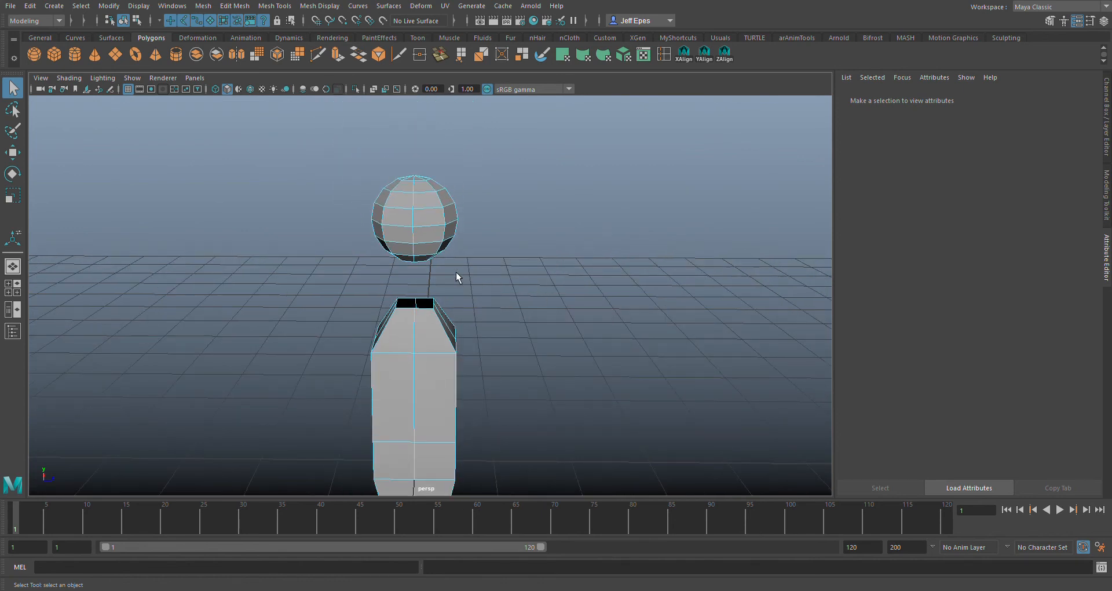
pyautogui.keyDown('alt'); pyautogui.moveTo(457, 272); pyautogui.dragTo(435, 259); pyautogui.keyUp('alt')
pyautogui.moveTo(509, 277); pyautogui.dragTo(301, 119)
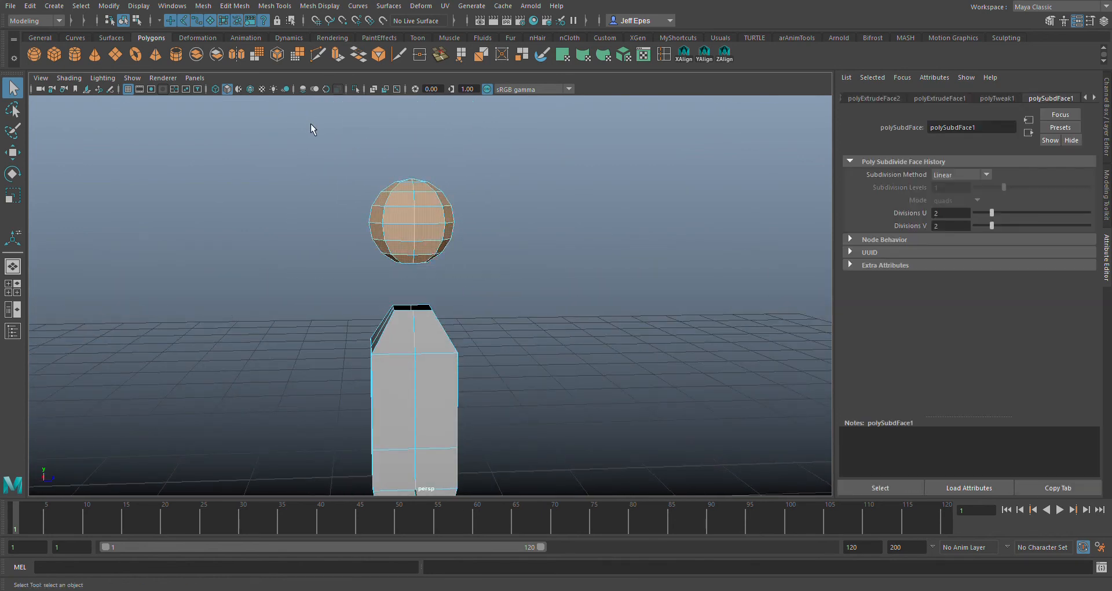
pyautogui.click(12, 152)
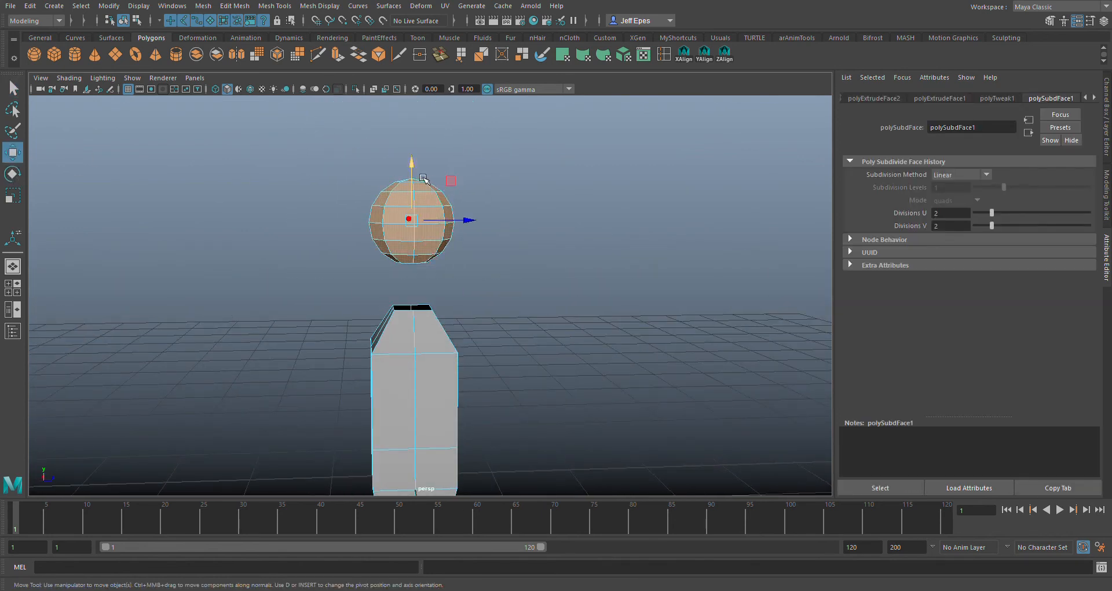
pyautogui.moveTo(423, 177); pyautogui.dragTo(425, 221)
pyautogui.scroll(2, 539, 340)
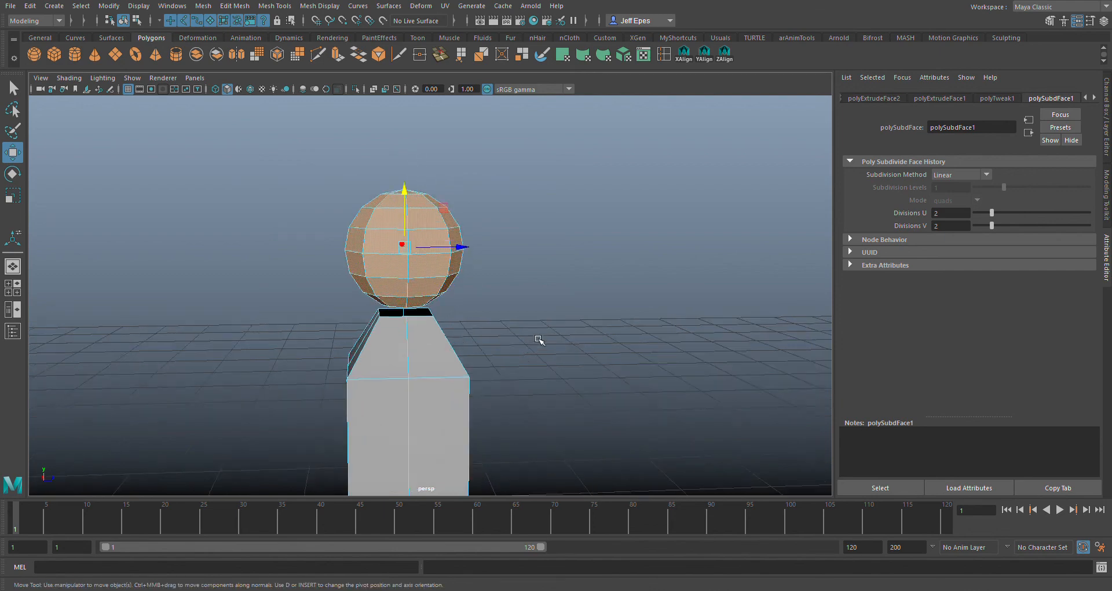
pyautogui.scroll(3, 539, 340)
pyautogui.keyDown('alt'); pyautogui.moveTo(536, 340); pyautogui.dragTo(367, 318); pyautogui.keyUp('alt')
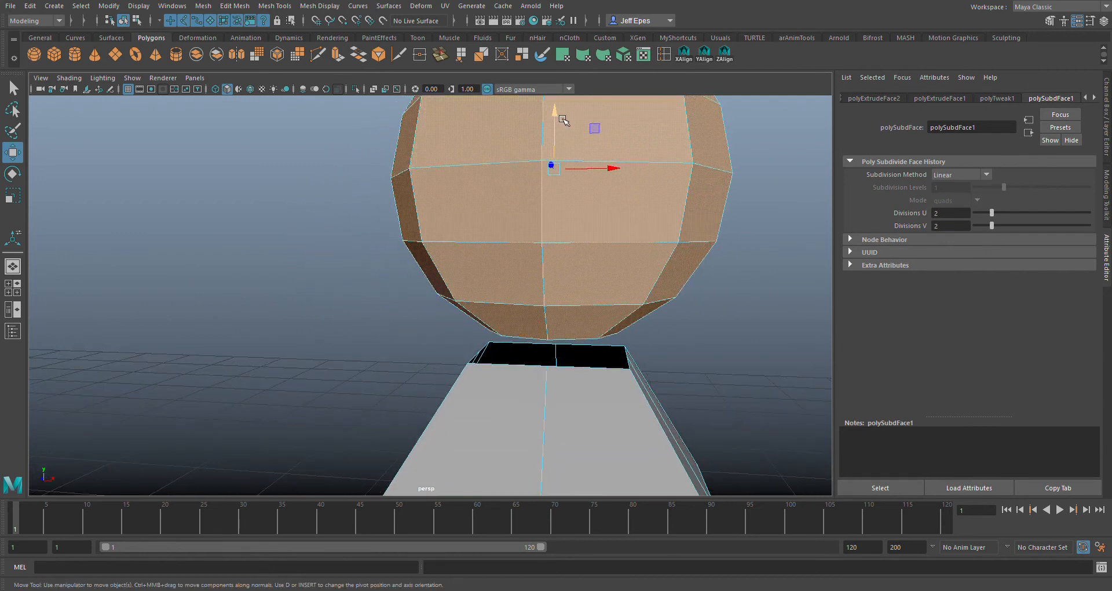
pyautogui.click(298, 342)
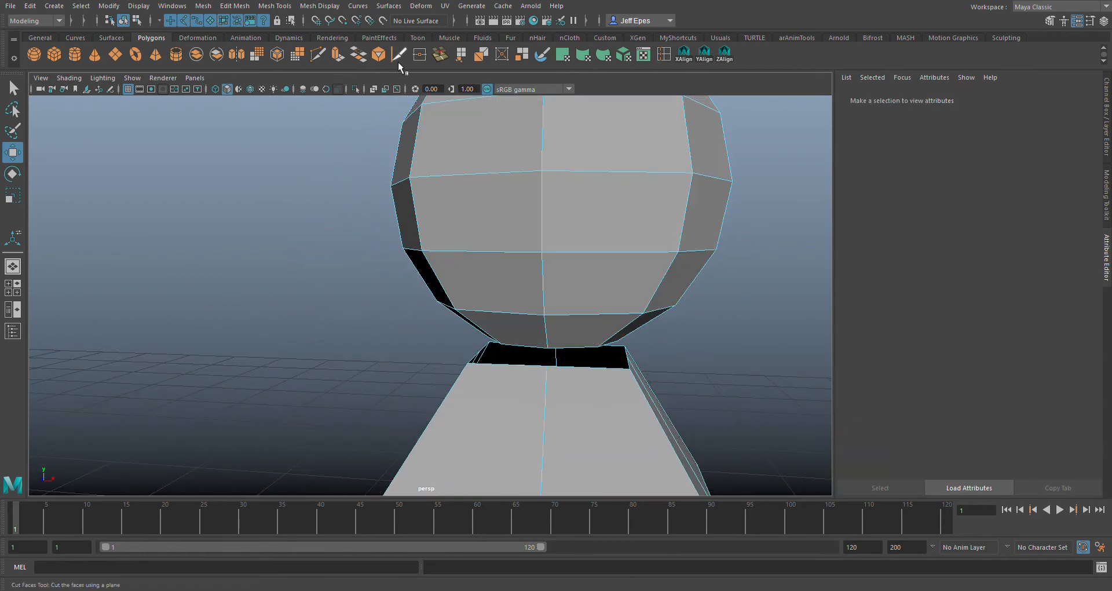
# Use Target Weld to merge the first sphere rim vertices onto the nearest corners and edge midpoint of the body's opening
pyautogui.click(419, 55)
pyautogui.scroll(6, 523, 427)
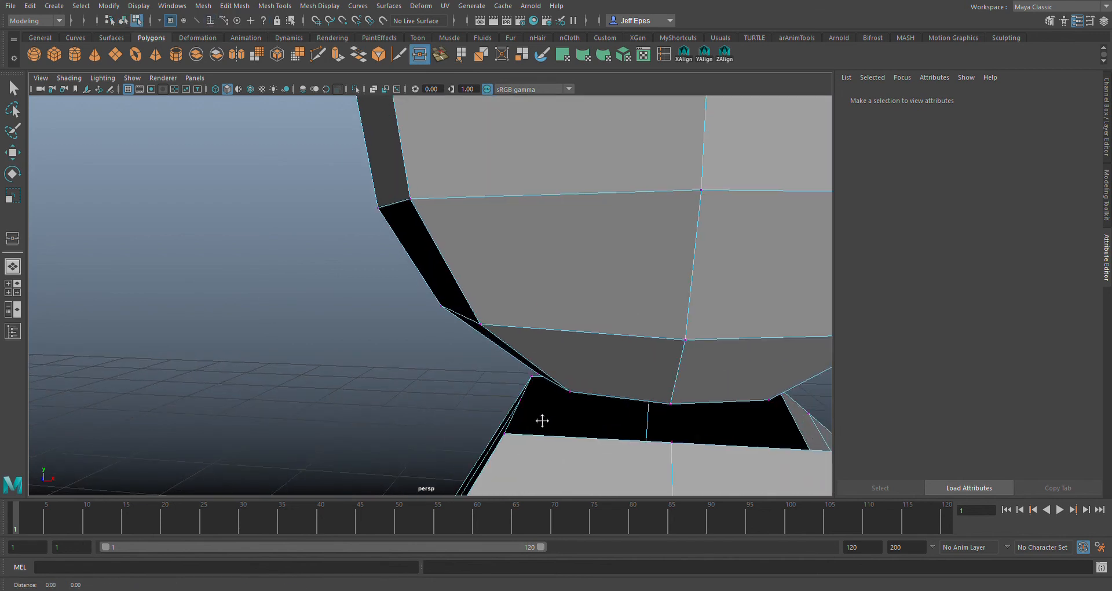
pyautogui.keyDown('alt'); pyautogui.moveTo(542, 421); pyautogui.dragTo(512, 324, button='middle'); pyautogui.keyUp('alt')
pyautogui.moveTo(520, 325); pyautogui.dragTo(599, 349)
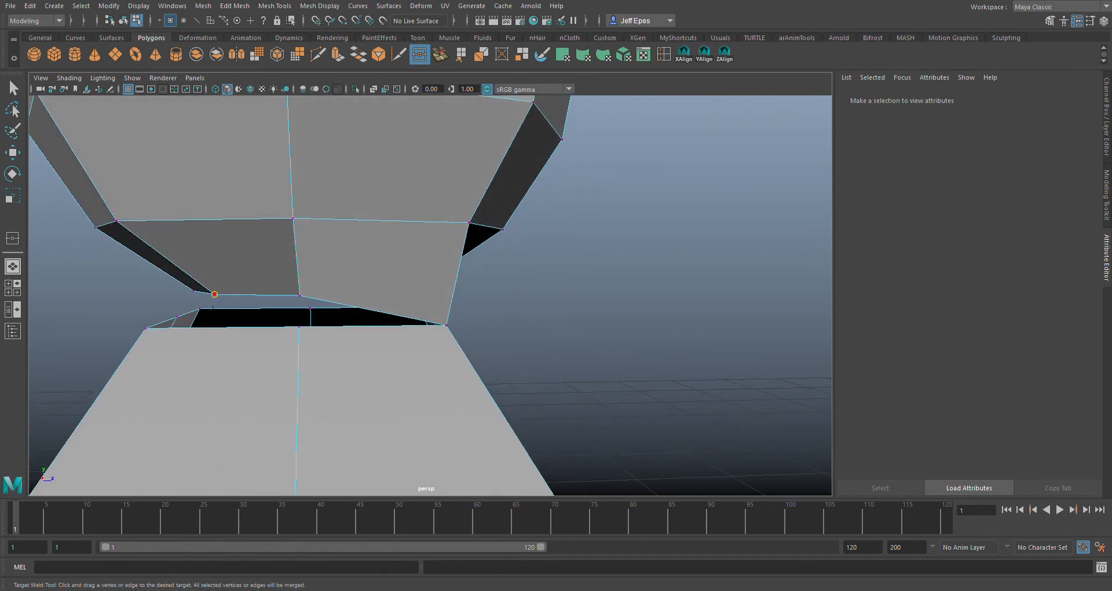
pyautogui.moveTo(214, 294); pyautogui.dragTo(286, 306)
pyautogui.moveTo(307, 348); pyautogui.dragTo(308, 349)
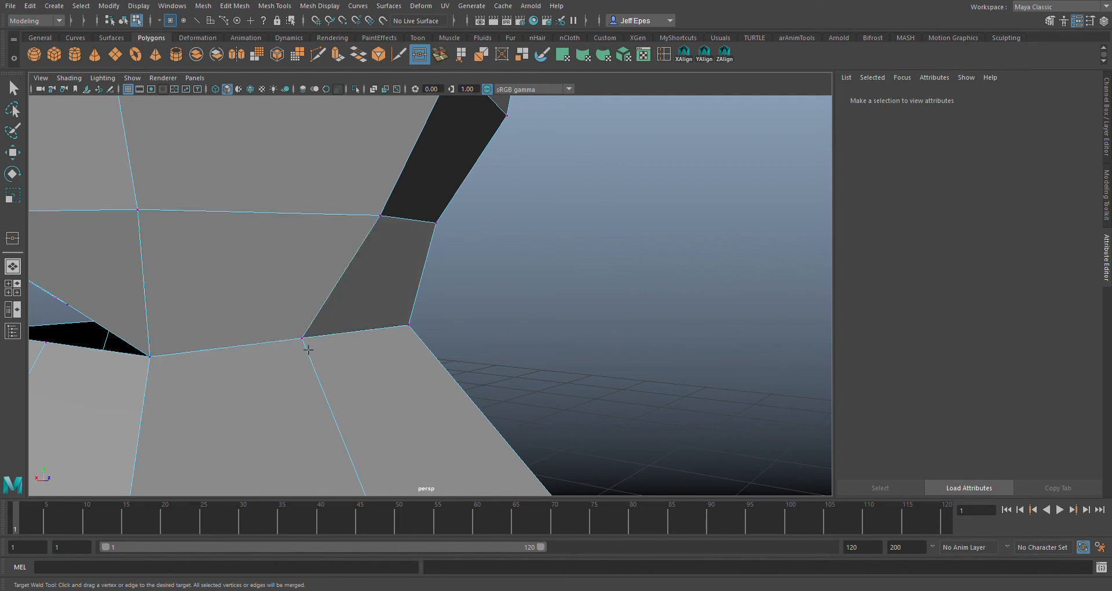
# Continue target-welding the remaining sphere rim vertices onto the matching corners and edge midpoints around the body's opening
pyautogui.keyDown('alt'); pyautogui.moveTo(212, 383); pyautogui.dragTo(376, 271); pyautogui.keyUp('alt')
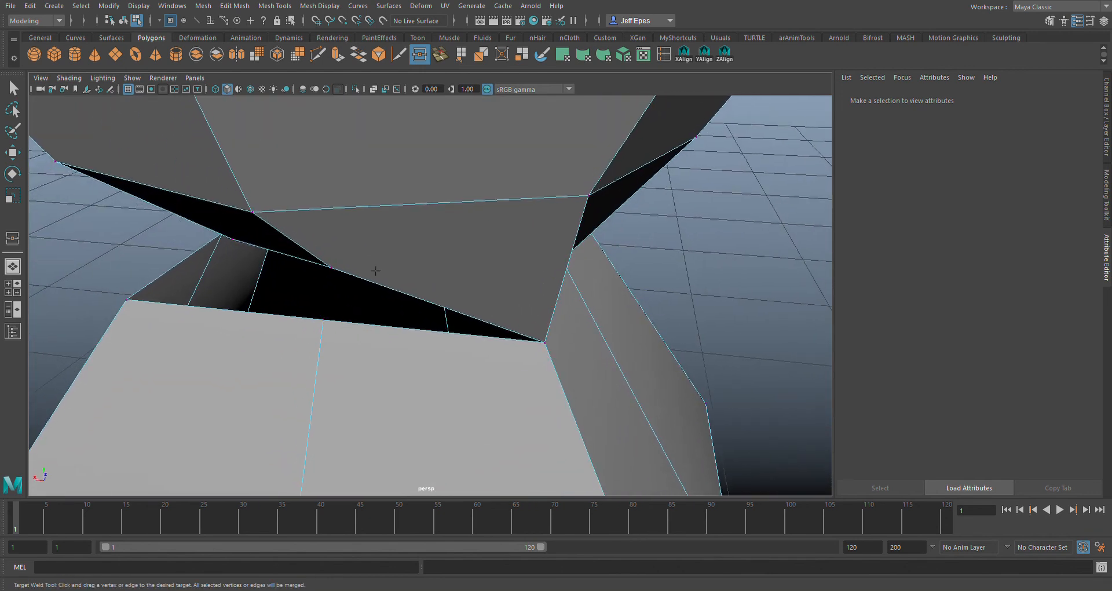
pyautogui.moveTo(336, 340); pyautogui.dragTo(413, 262)
pyautogui.moveTo(430, 220); pyautogui.dragTo(417, 306)
pyautogui.keyDown('alt'); pyautogui.moveTo(294, 279); pyautogui.dragTo(506, 303); pyautogui.keyUp('alt')
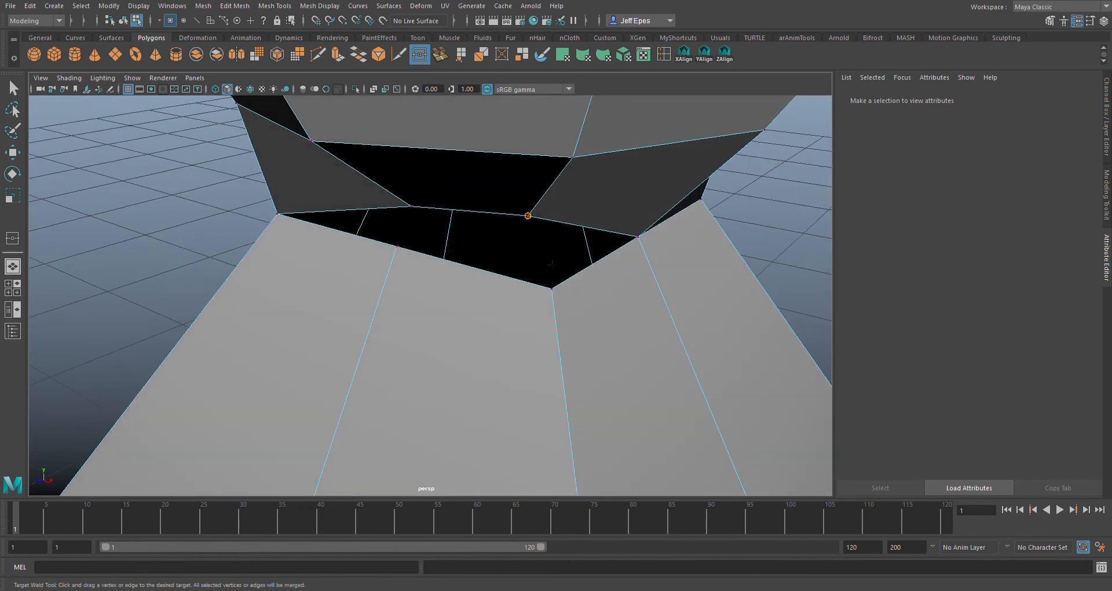
pyautogui.moveTo(552, 264); pyautogui.dragTo(552, 288)
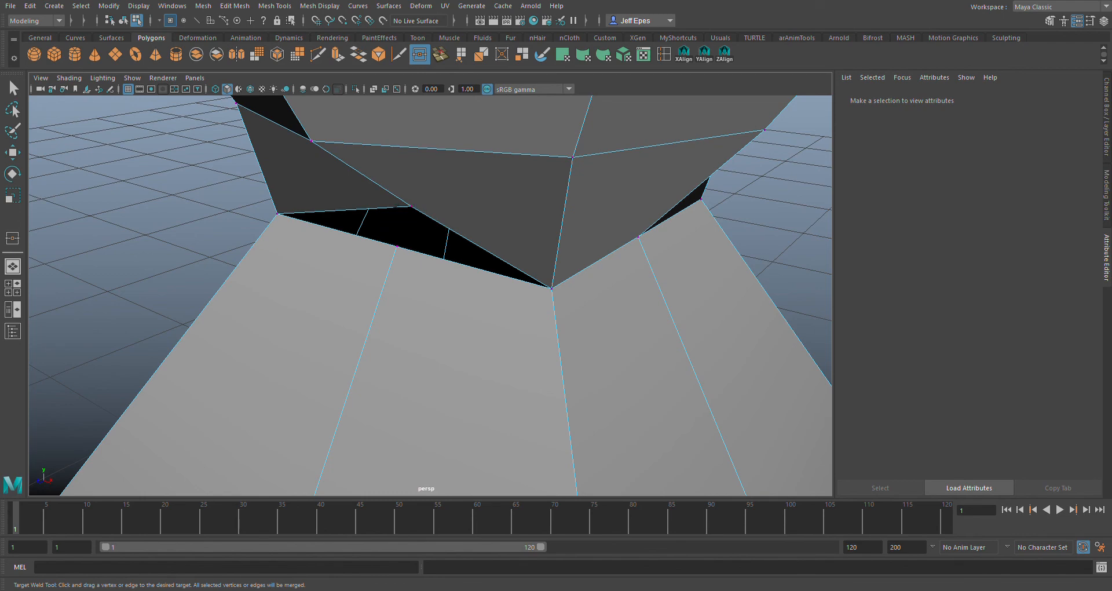
pyautogui.moveTo(402, 266); pyautogui.dragTo(400, 268)
# Check the welded neck from the other side and undo the last vertex weld
pyautogui.keyDown('alt'); pyautogui.moveTo(351, 283); pyautogui.dragTo(514, 248); pyautogui.keyUp('alt')
pyautogui.scroll(-5, 484, 248)
pyautogui.scroll(-3, 484, 248)
pyautogui.hotkey('ctrl', 'z')
pyautogui.hotkey('ctrl', 'z')
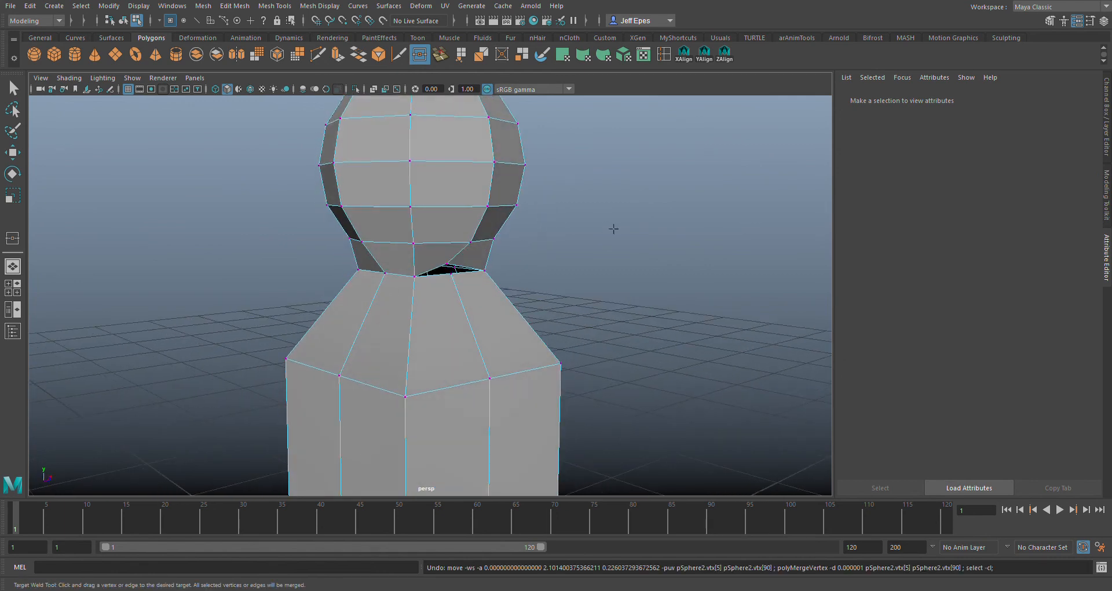
# Undo the remaining vertex welds until the sphere's rim is fully separated from the body's opening
pyautogui.hotkey('ctrl', 'z')
pyautogui.hotkey('ctrl', 'z')
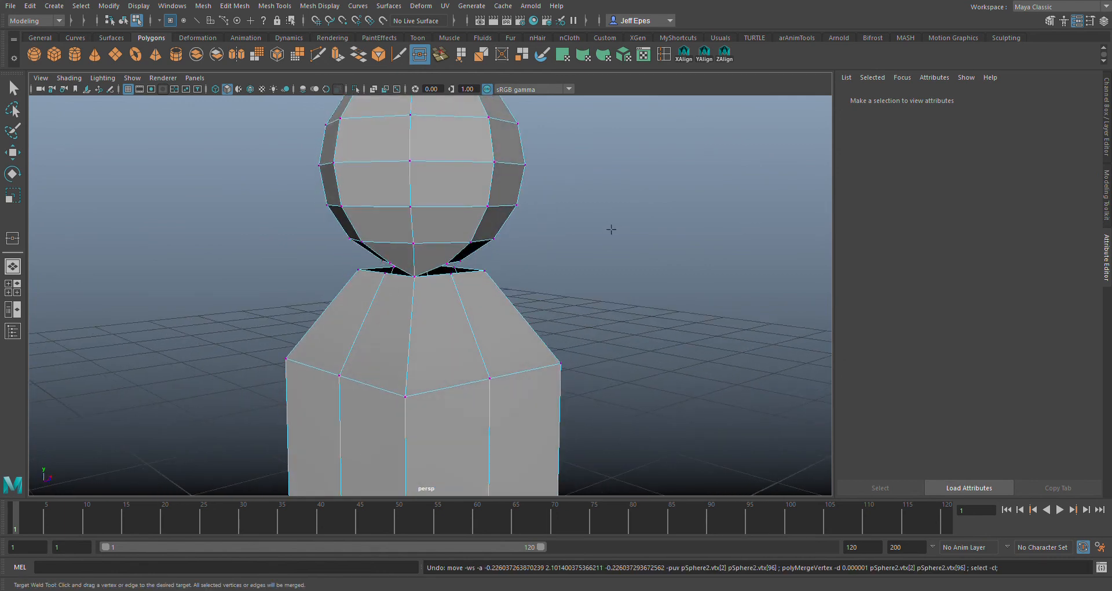
pyautogui.hotkey('ctrl', 'z')
pyautogui.scroll(5, 613, 271)
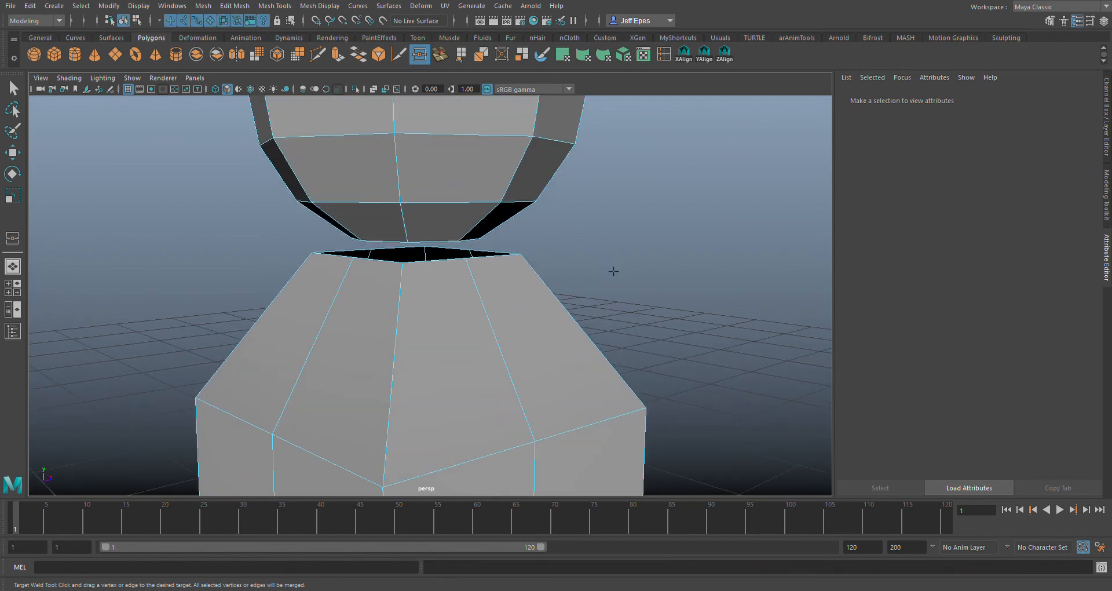
# Restart Target Weld and merge the first corner and edge midpoint of the body's opening up onto the matching sphere rim vertices
pyautogui.keyDown('alt'); pyautogui.moveTo(606, 228); pyautogui.dragTo(481, 280); pyautogui.keyUp('alt')
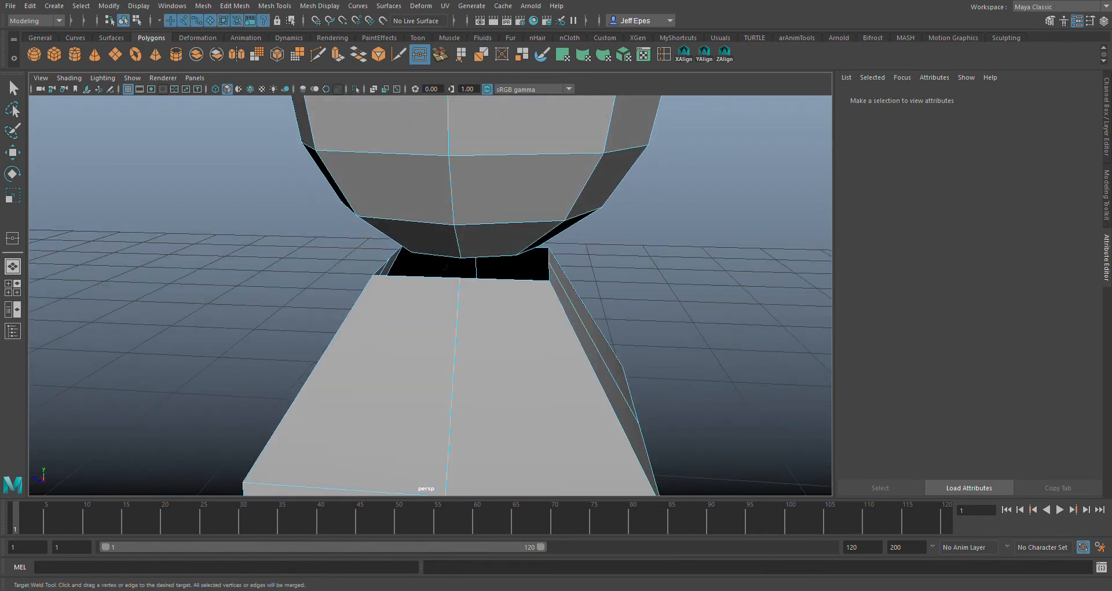
pyautogui.scroll(4, 482, 280)
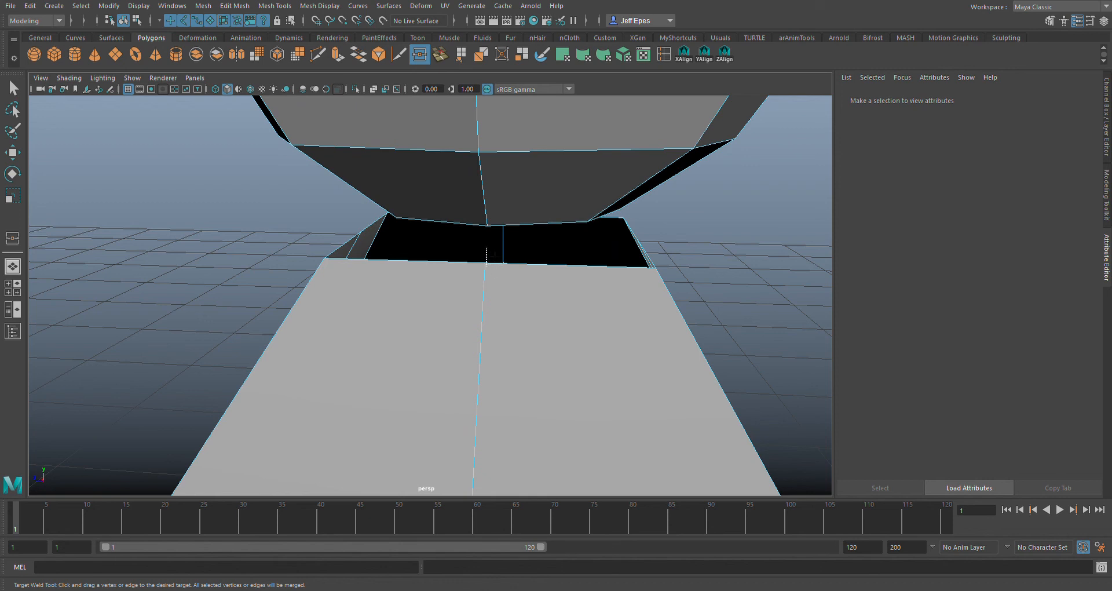
pyautogui.click(581, 298)
pyautogui.click(750, 261)
pyautogui.keyDown('alt'); pyautogui.moveTo(248, 218); pyautogui.dragTo(213, 201); pyautogui.keyUp('alt')
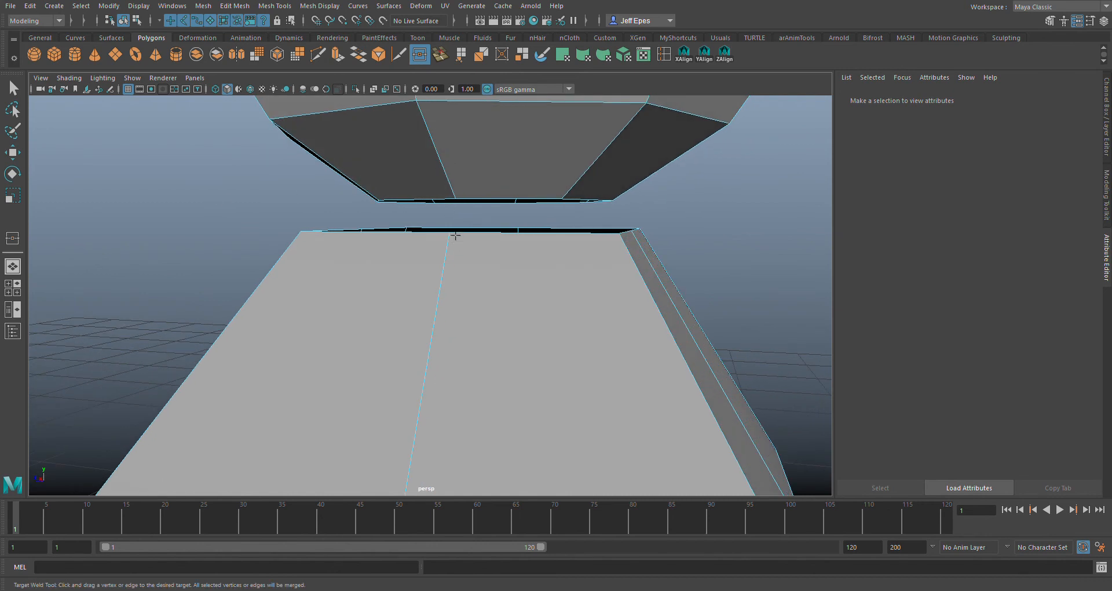
pyautogui.press('q')
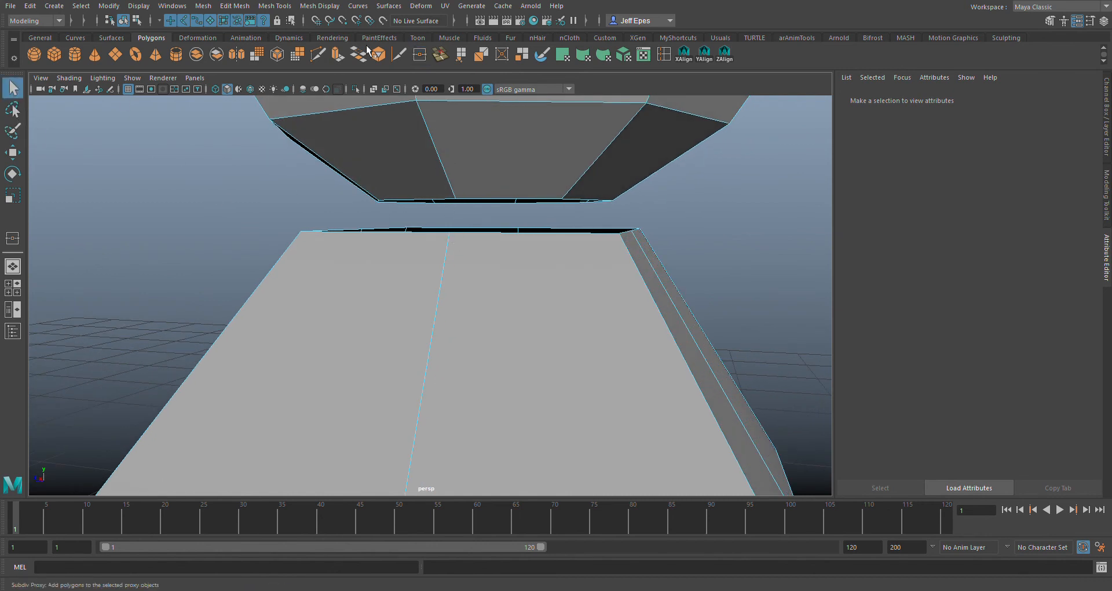
pyautogui.click(421, 55)
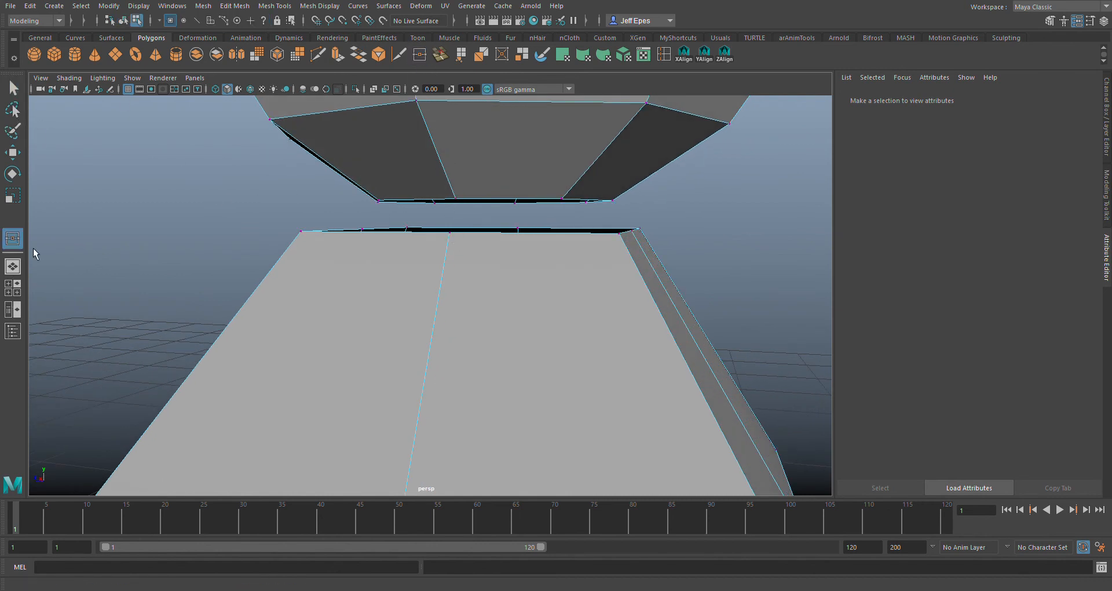
pyautogui.moveTo(449, 231); pyautogui.dragTo(542, 253)
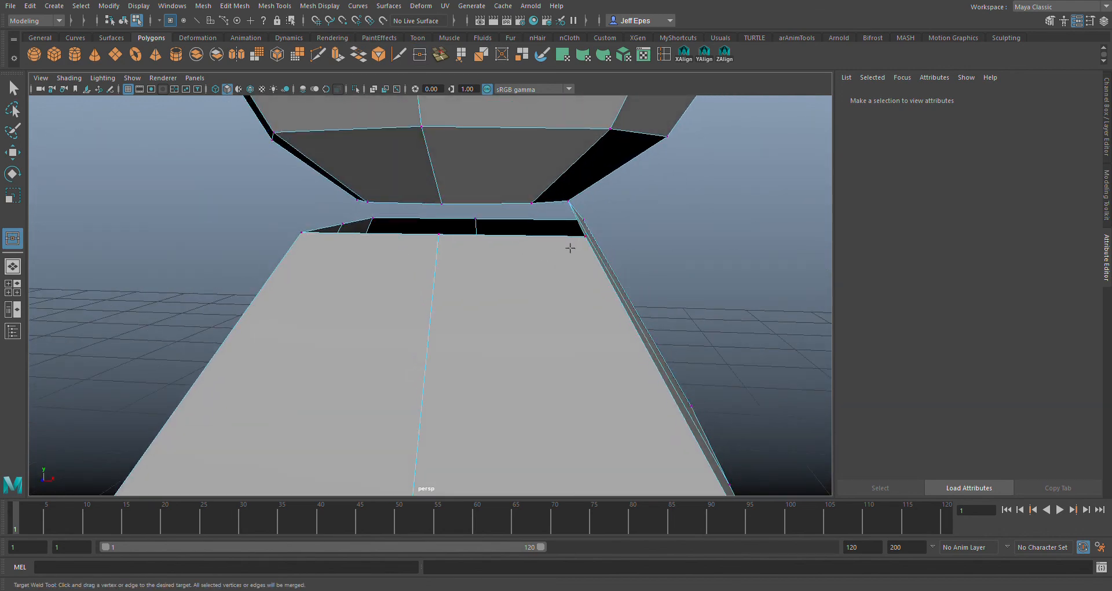
pyautogui.moveTo(547, 213); pyautogui.dragTo(481, 206)
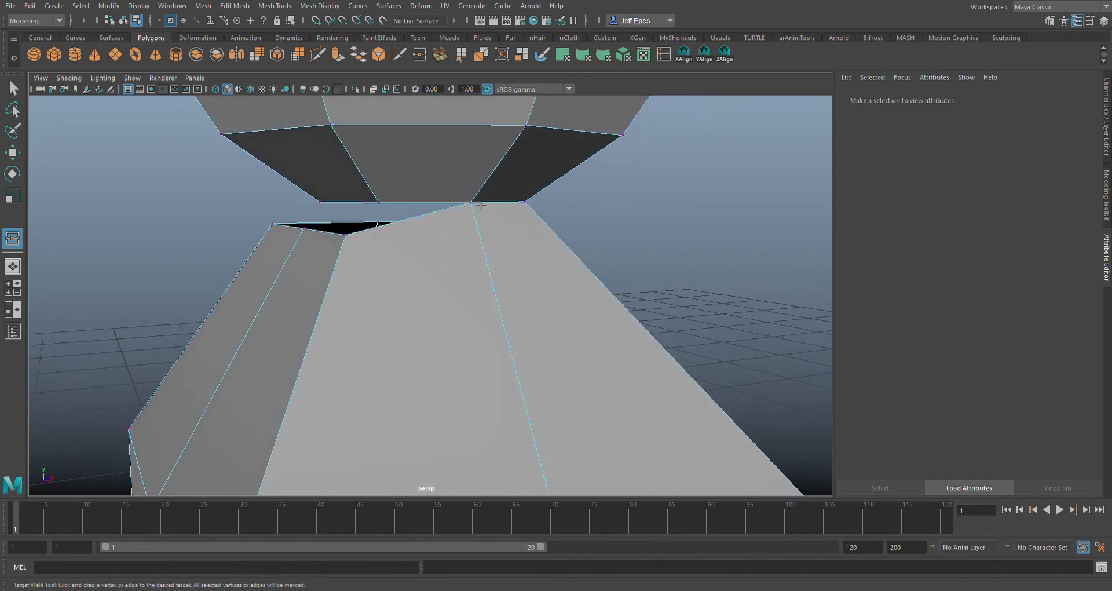
# Target-weld the remaining corners and edge midpoints of the body's opening up onto the nearest sphere rim vertices
pyautogui.keyDown('alt'); pyautogui.moveTo(426, 236); pyautogui.dragTo(397, 226); pyautogui.keyUp('alt')
pyautogui.moveTo(369, 187); pyautogui.dragTo(369, 187)
pyautogui.keyDown('alt'); pyautogui.moveTo(309, 228); pyautogui.dragTo(361, 248); pyautogui.keyUp('alt')
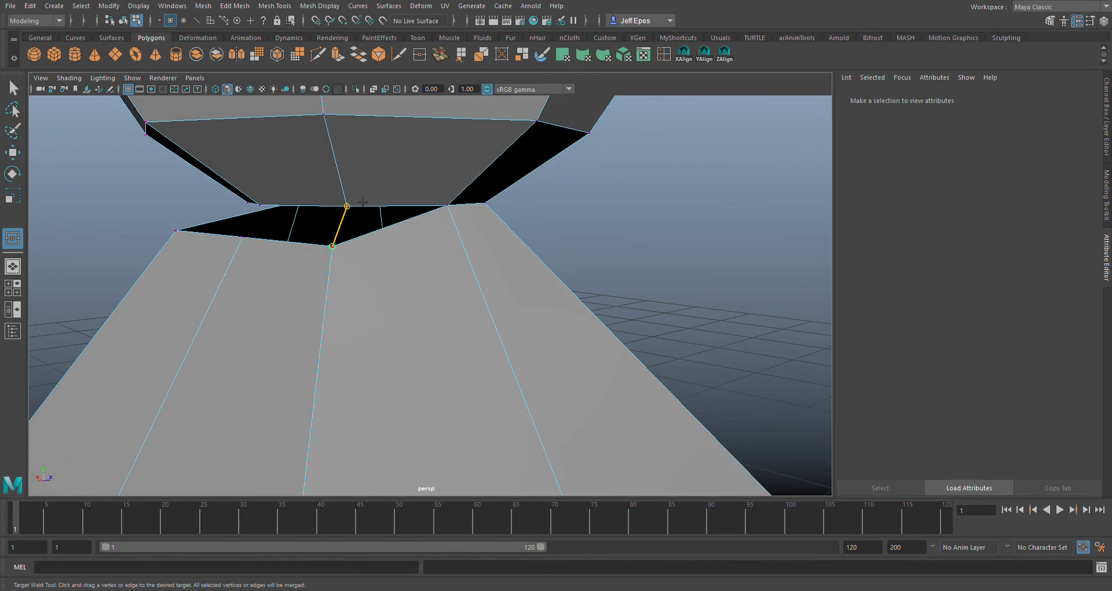
pyautogui.moveTo(363, 201); pyautogui.dragTo(363, 201)
pyautogui.keyDown('alt'); pyautogui.moveTo(308, 256); pyautogui.dragTo(393, 248); pyautogui.keyUp('alt')
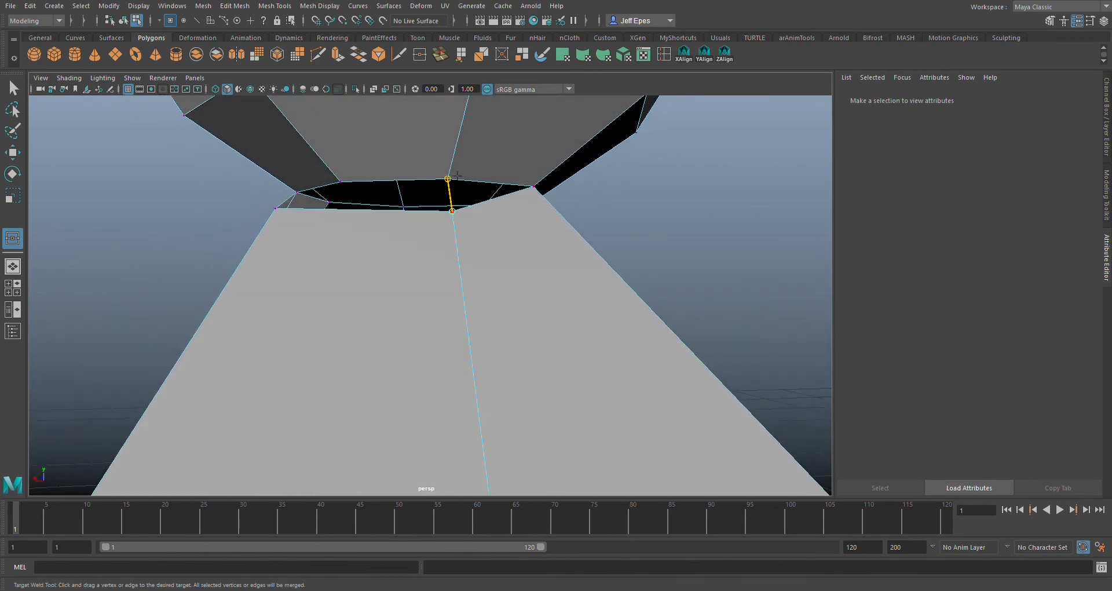
pyautogui.moveTo(456, 175); pyautogui.dragTo(456, 175)
pyautogui.keyDown('alt'); pyautogui.moveTo(405, 225); pyautogui.dragTo(377, 276); pyautogui.keyUp('alt')
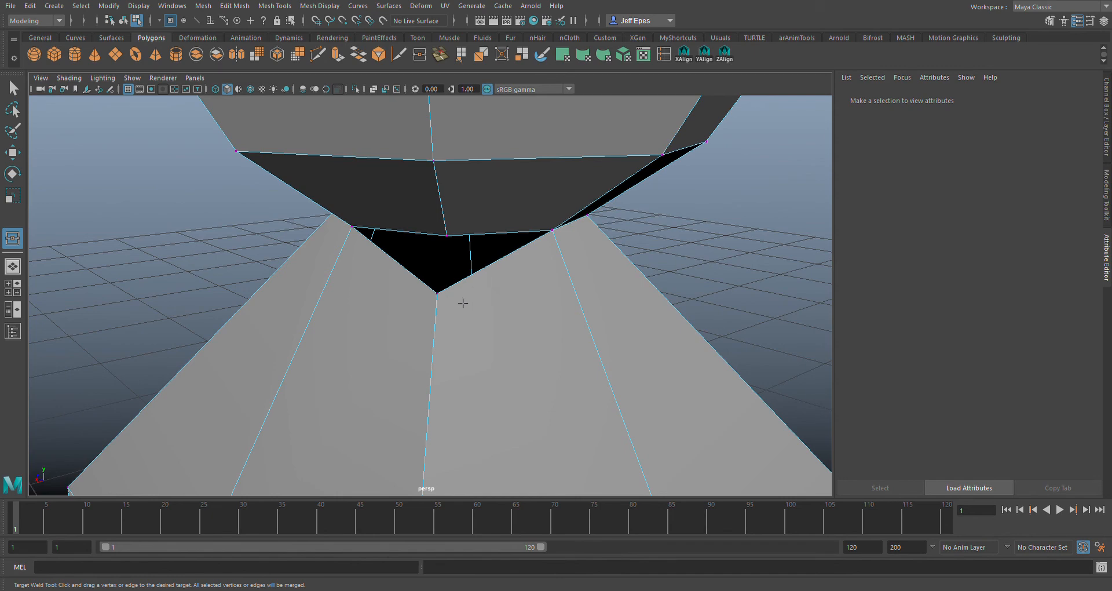
pyautogui.moveTo(455, 252); pyautogui.dragTo(456, 252)
pyautogui.keyDown('alt'); pyautogui.moveTo(496, 303); pyautogui.dragTo(248, 322); pyautogui.keyUp('alt')
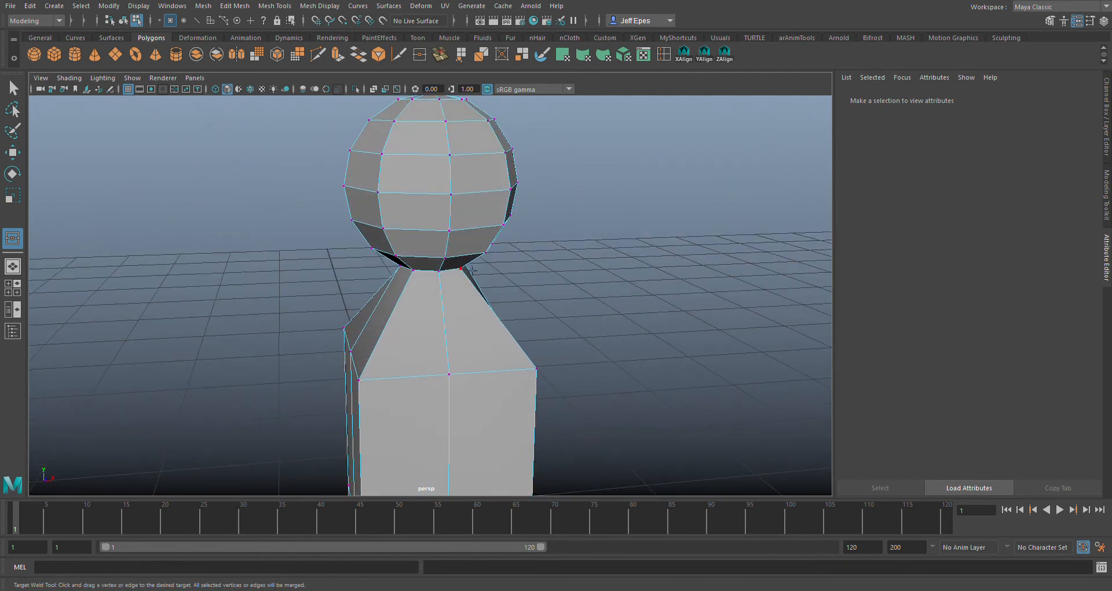
# Select all faces of the head and move them straight down to shorten the neck and flatten the shoulders
pyautogui.scroll(-2, 645, 329)
pyautogui.scroll(1, 646, 330)
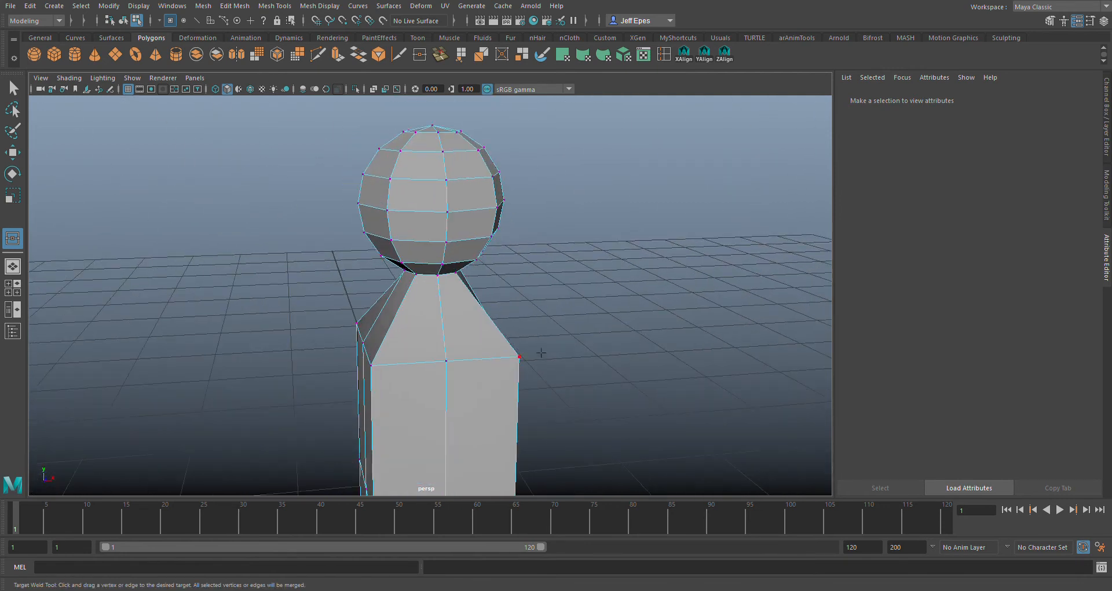
pyautogui.keyDown('alt'); pyautogui.moveTo(568, 320); pyautogui.dragTo(554, 308); pyautogui.keyUp('alt')
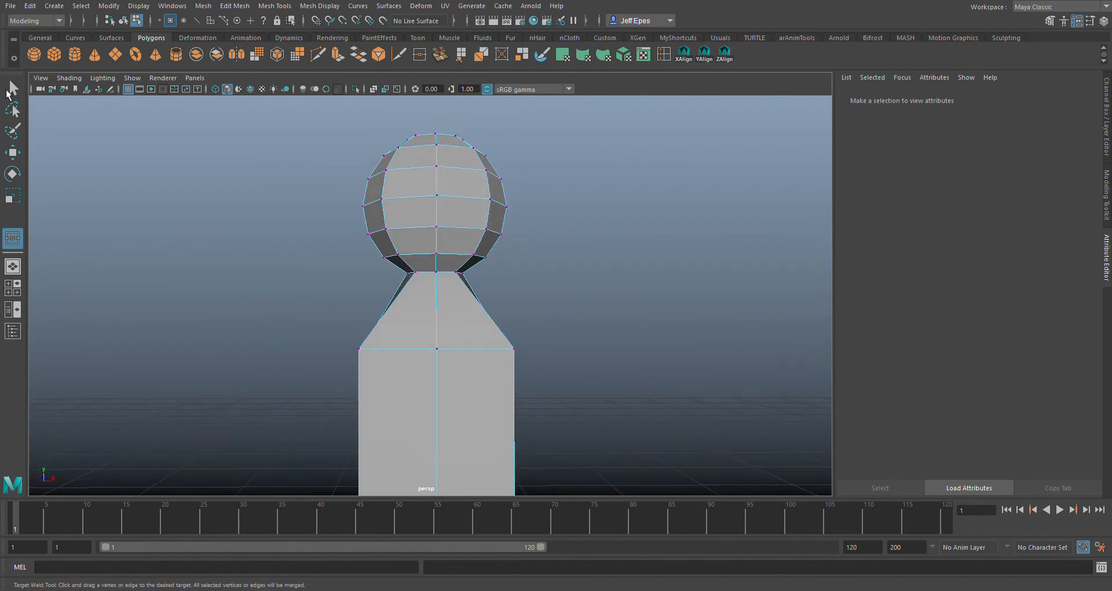
pyautogui.click(21, 196)
pyautogui.click(22, 156)
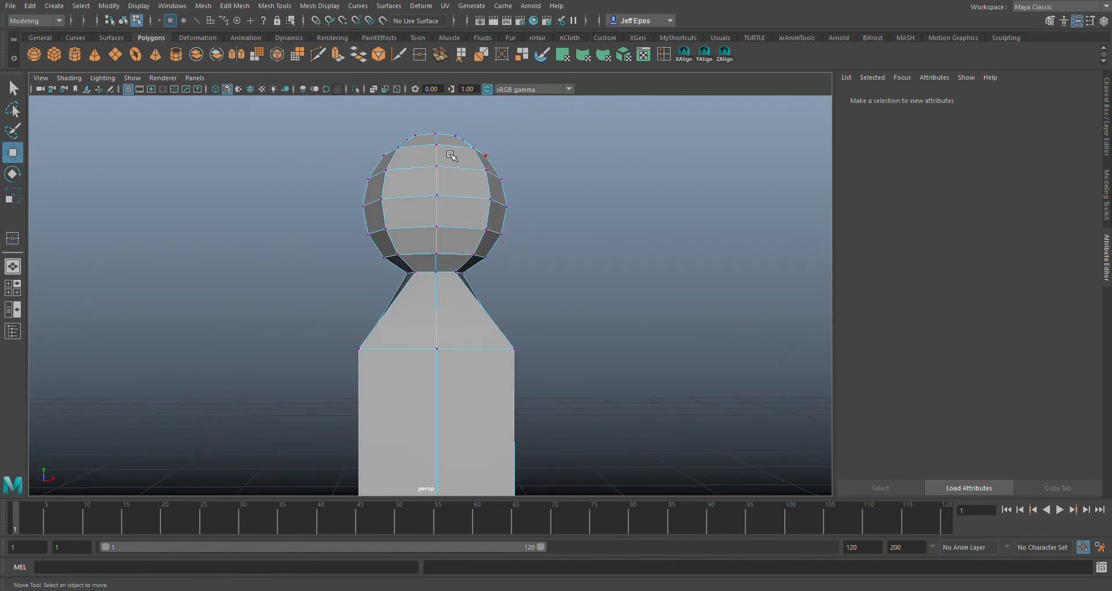
pyautogui.moveTo(278, 120); pyautogui.dragTo(331, 202)
pyautogui.press('F11')
pyautogui.moveTo(521, 264); pyautogui.dragTo(264, 101)
pyautogui.moveTo(439, 157); pyautogui.dragTo(444, 198)
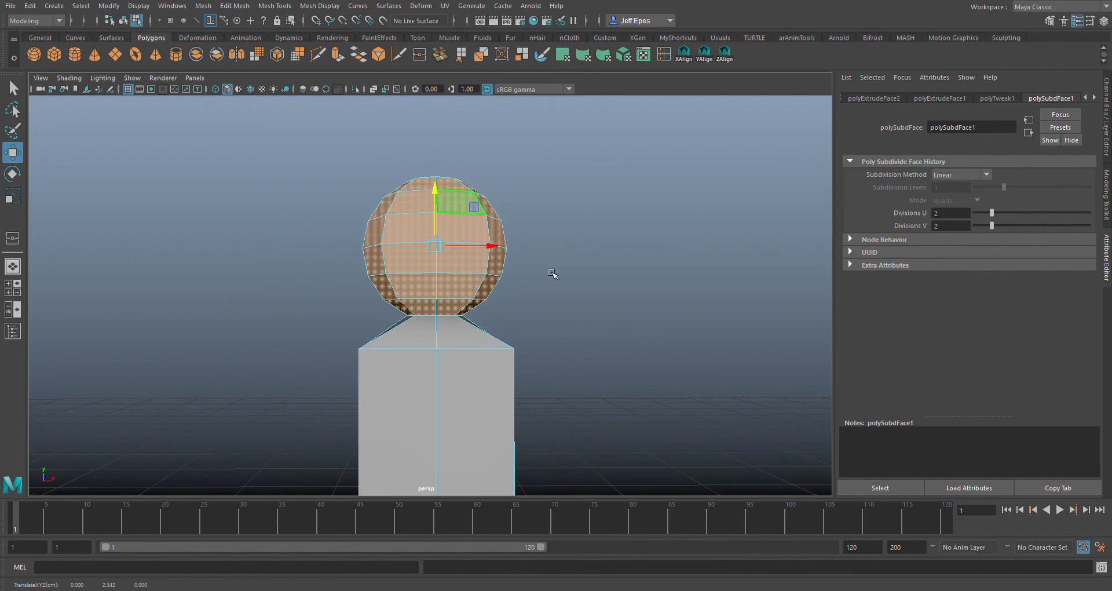
# Inspect the welded neck seam from several sides and clear the face selection
pyautogui.keyDown('alt'); pyautogui.moveTo(553, 274); pyautogui.dragTo(585, 300); pyautogui.keyUp('alt')
pyautogui.scroll(5, 576, 348)
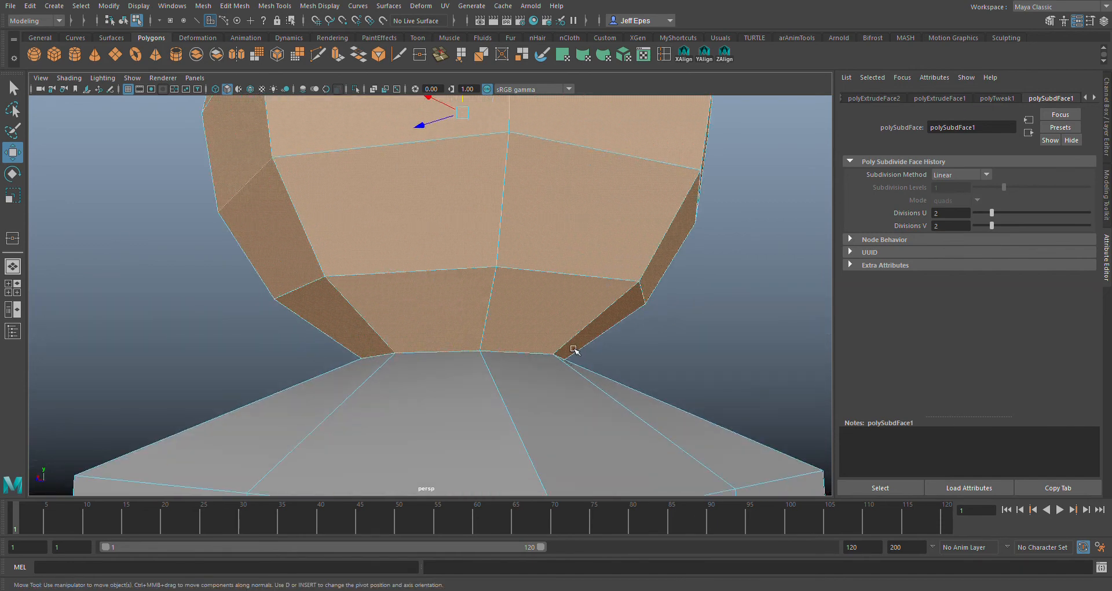
pyautogui.keyDown('alt'); pyautogui.moveTo(575, 349); pyautogui.dragTo(610, 355); pyautogui.keyUp('alt')
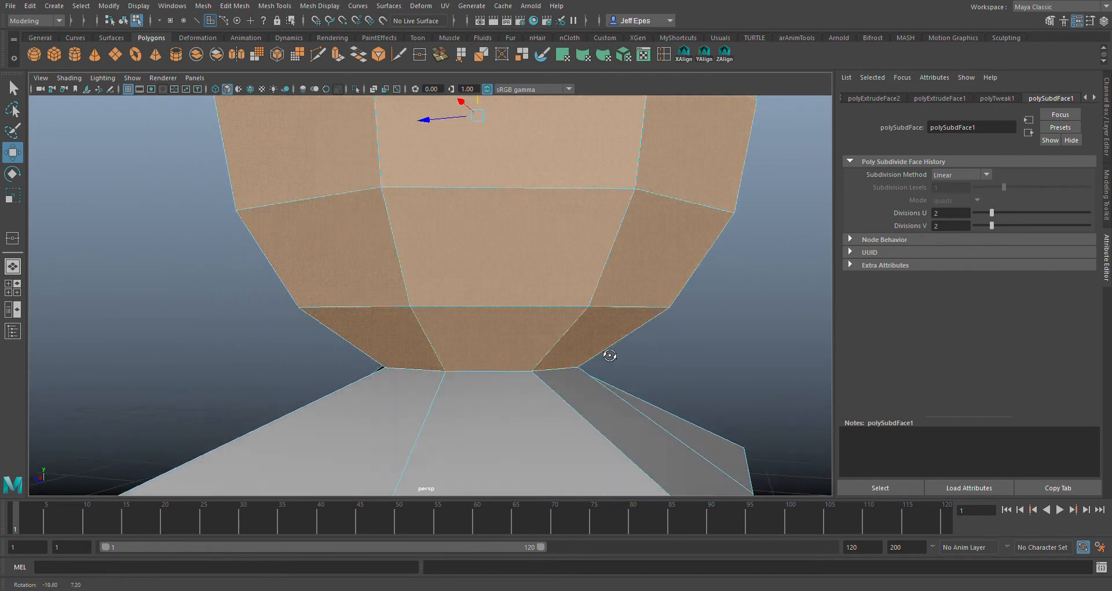
pyautogui.scroll(-5, 610, 355)
pyautogui.keyDown('alt'); pyautogui.moveTo(651, 320); pyautogui.dragTo(462, 350); pyautogui.keyUp('alt')
pyautogui.scroll(5, 461, 360)
pyautogui.click(456, 391)
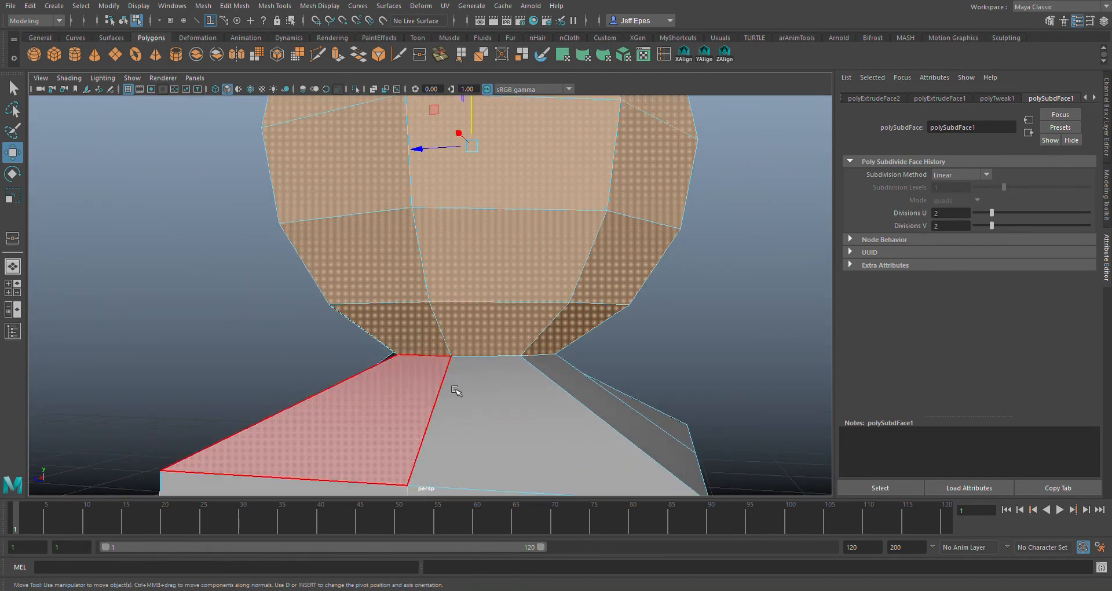
pyautogui.scroll(-10, 546, 384)
pyautogui.click(581, 407)
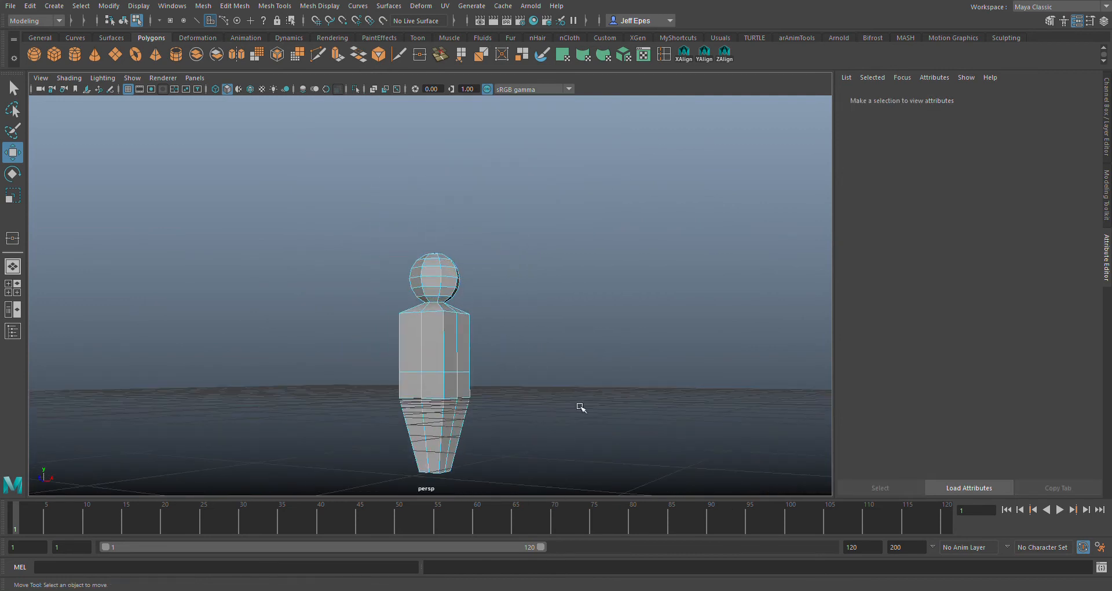
# Select all faces of the figure, split the shoulder quads around the neck into triangles, and clear the selection
pyautogui.keyDown('alt'); pyautogui.moveTo(581, 407); pyautogui.dragTo(562, 348); pyautogui.keyUp('alt')
pyautogui.scroll(-5, 561, 347)
pyautogui.moveTo(530, 463); pyautogui.dragTo(261, 211)
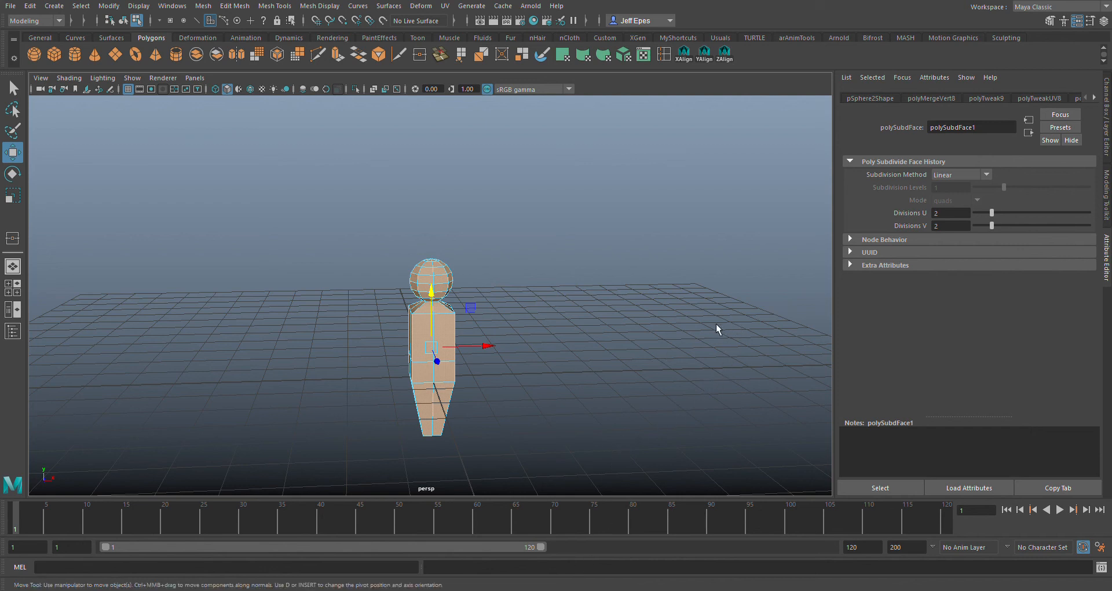
pyautogui.scroll(5, 642, 346)
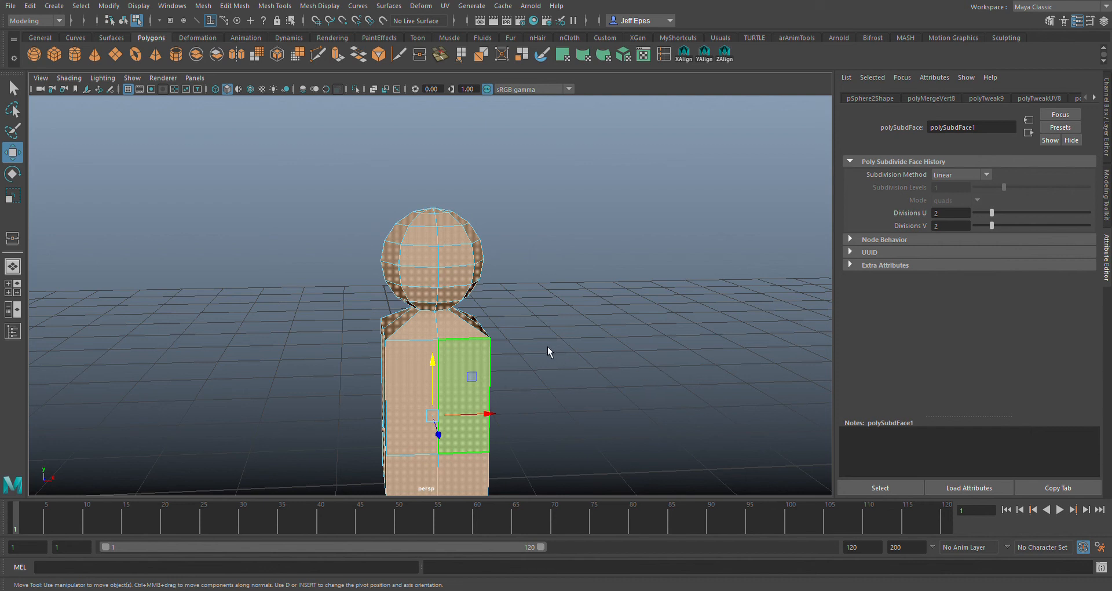
pyautogui.scroll(10, 414, 321)
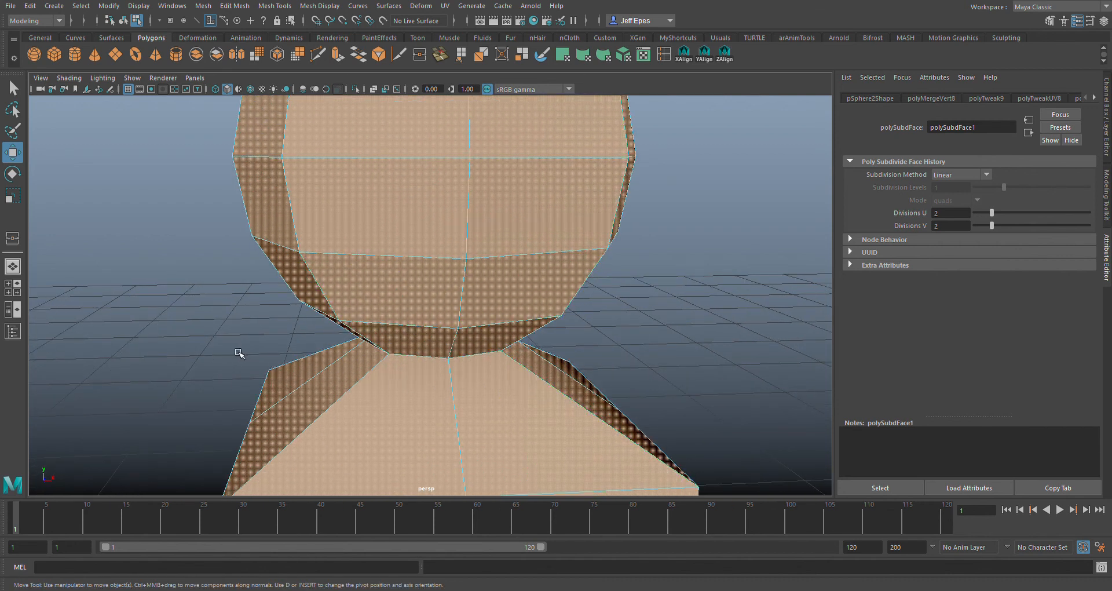
pyautogui.keyDown('alt'); pyautogui.moveTo(307, 425); pyautogui.dragTo(402, 340); pyautogui.keyUp('alt')
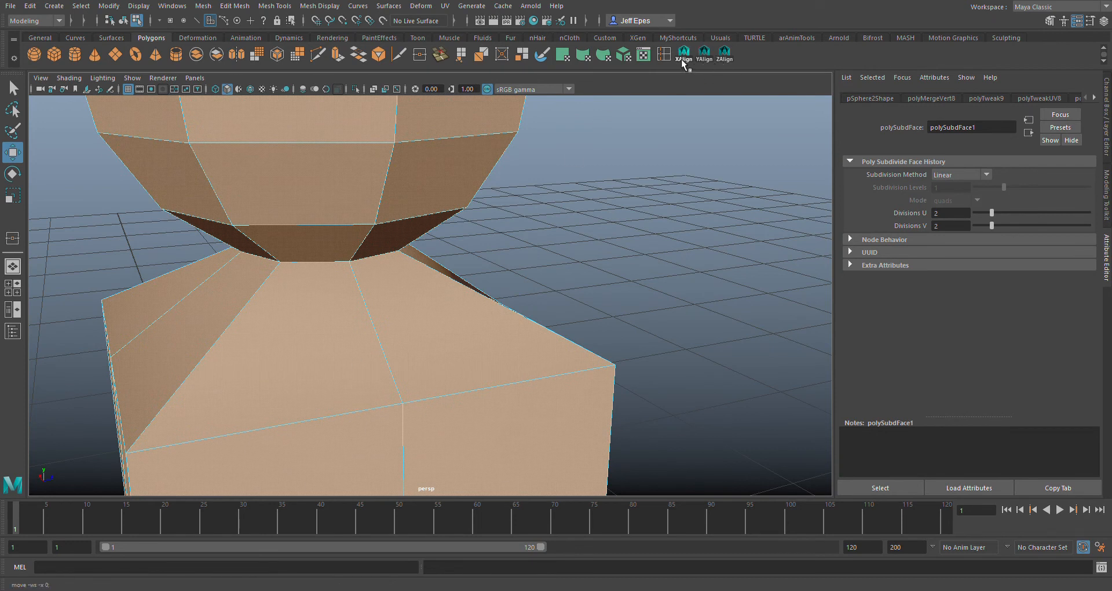
pyautogui.click(598, 463)
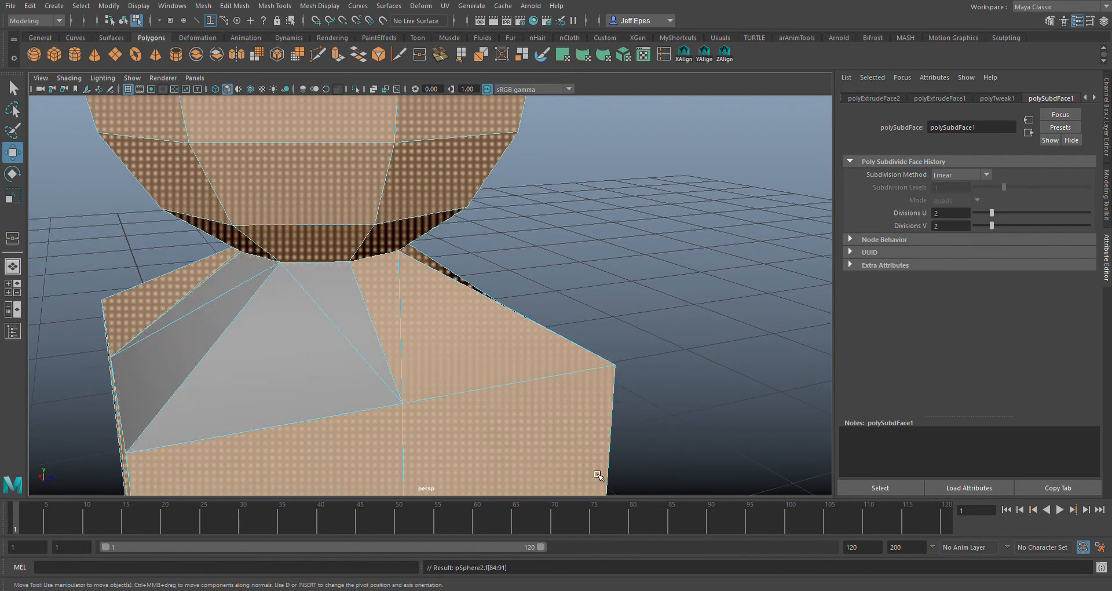
pyautogui.keyDown('alt'); pyautogui.moveTo(595, 471); pyautogui.dragTo(611, 335, button='right'); pyautogui.keyUp('alt')
pyautogui.scroll(3, 624, 330)
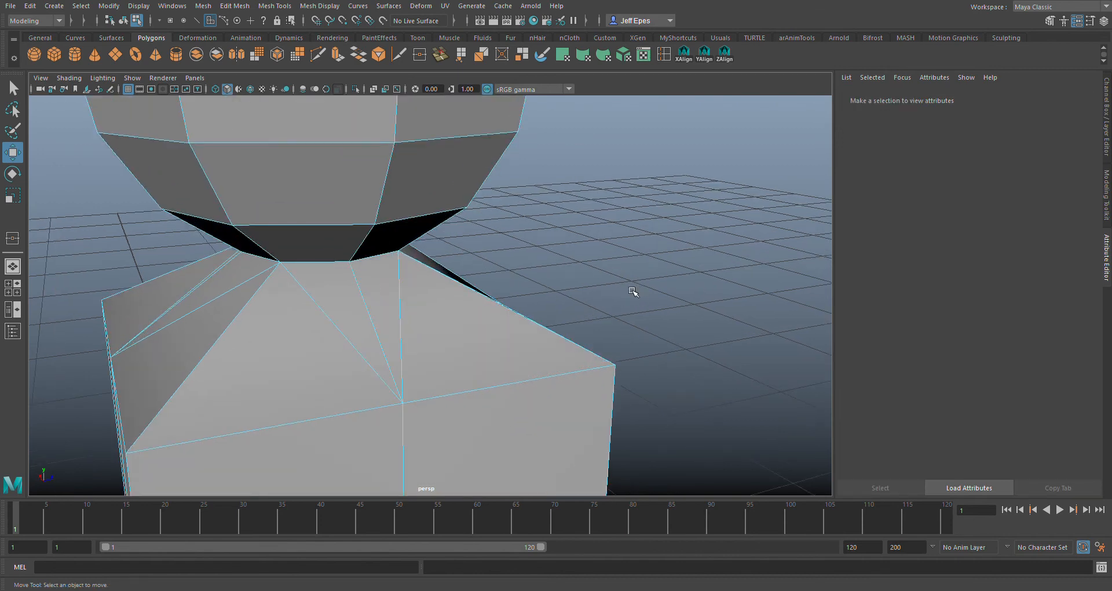
# Examine the triangulated shoulder faces and the neck seam from all around the figure
pyautogui.keyDown('alt'); pyautogui.moveTo(632, 291); pyautogui.dragTo(322, 343); pyautogui.keyUp('alt')
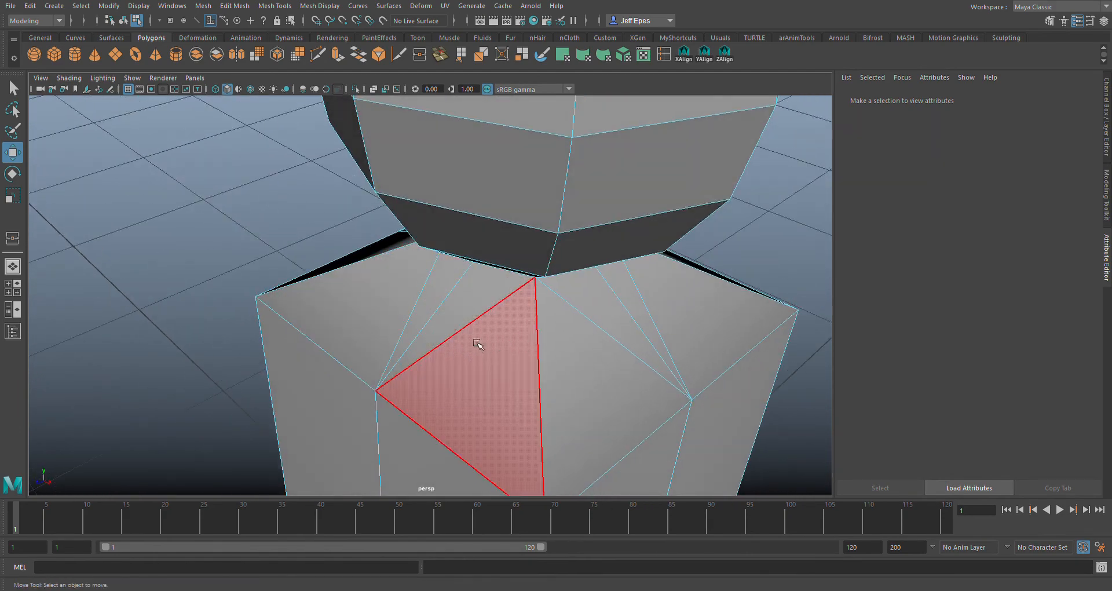
pyautogui.keyDown('alt'); pyautogui.moveTo(496, 386); pyautogui.dragTo(408, 350); pyautogui.keyUp('alt')
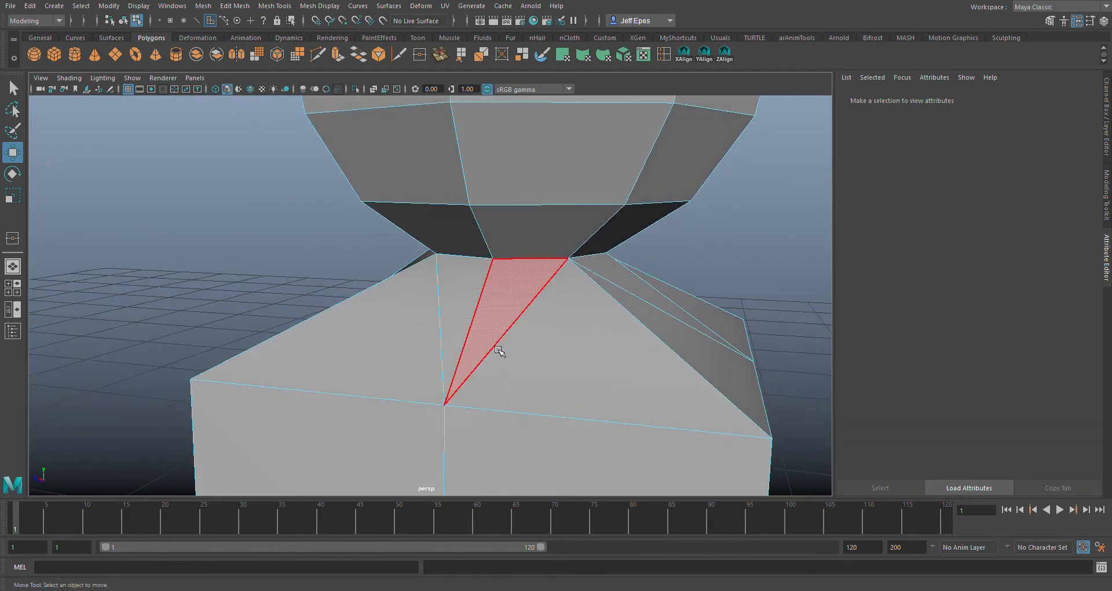
pyautogui.keyDown('alt'); pyautogui.moveTo(498, 351); pyautogui.dragTo(579, 300); pyautogui.keyUp('alt')
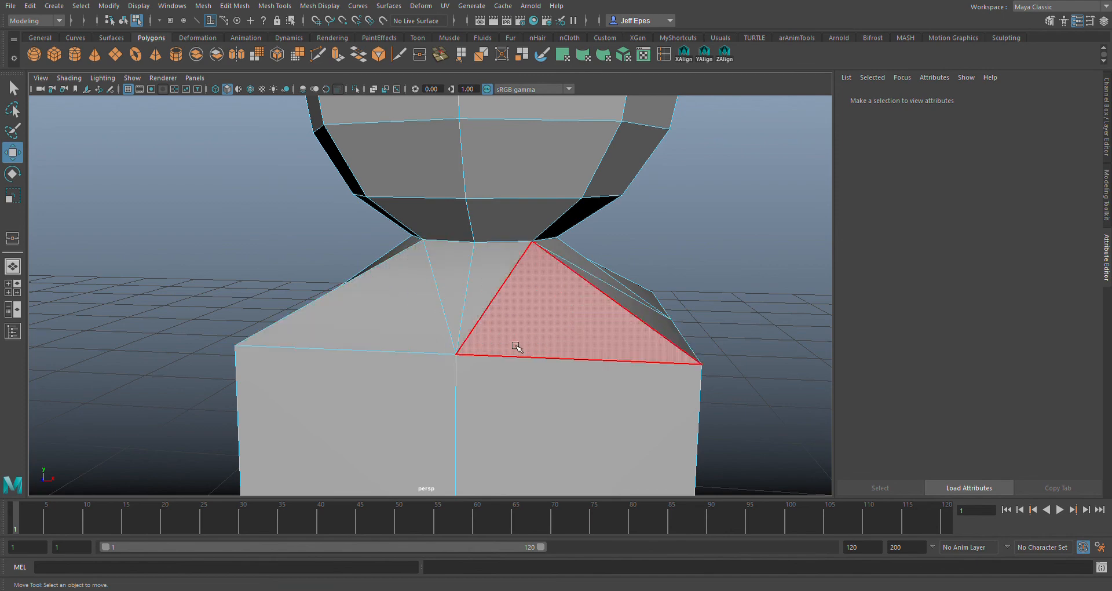
pyautogui.keyDown('alt'); pyautogui.moveTo(516, 347); pyautogui.dragTo(622, 347); pyautogui.keyUp('alt')
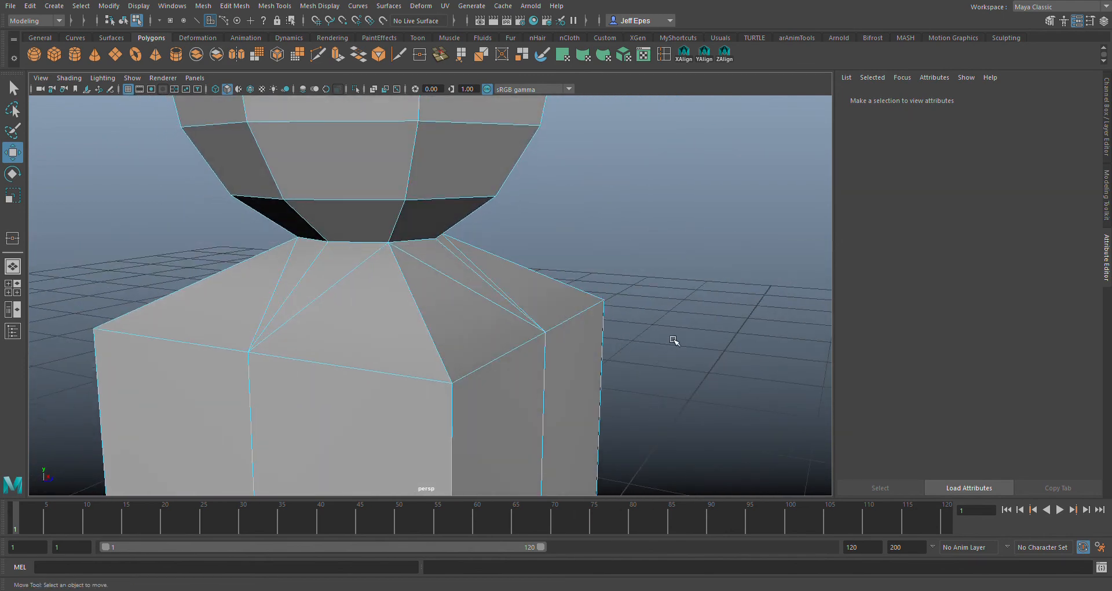
pyautogui.keyDown('alt'); pyautogui.moveTo(631, 296); pyautogui.dragTo(681, 281); pyautogui.keyUp('alt')
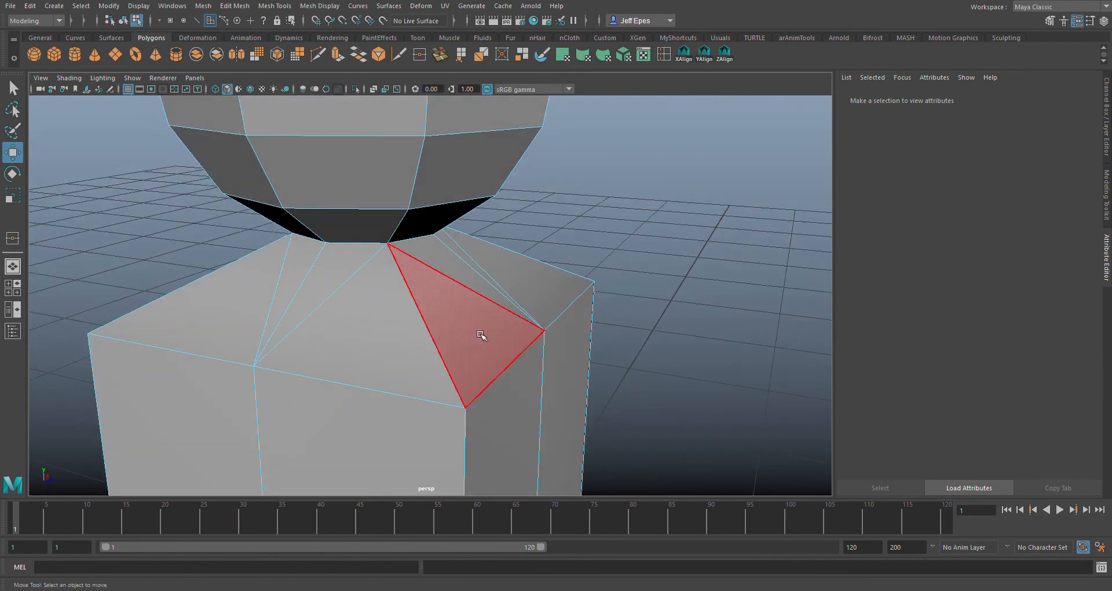
pyautogui.moveTo(615, 247)
pyautogui.keyDown('alt'); pyautogui.mouseDown()
pyautogui.moveTo(560, 241)
pyautogui.moveTo(655, 221)
pyautogui.moveTo(634, 251)
pyautogui.mouseUp(); pyautogui.keyUp('alt')
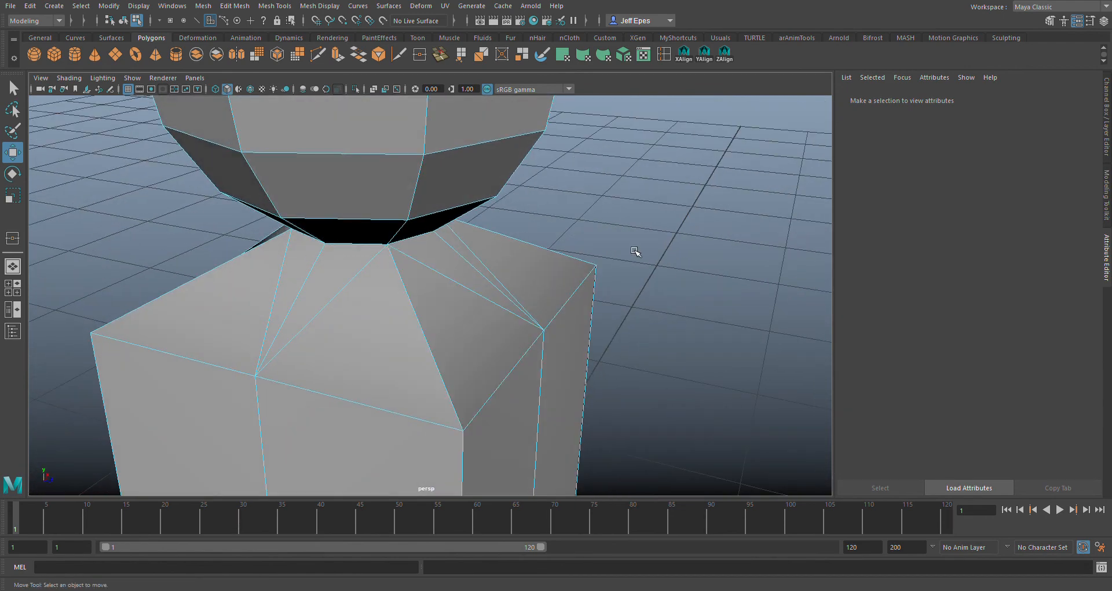
pyautogui.keyDown('alt'); pyautogui.moveTo(690, 201); pyautogui.dragTo(399, 186); pyautogui.keyUp('alt')
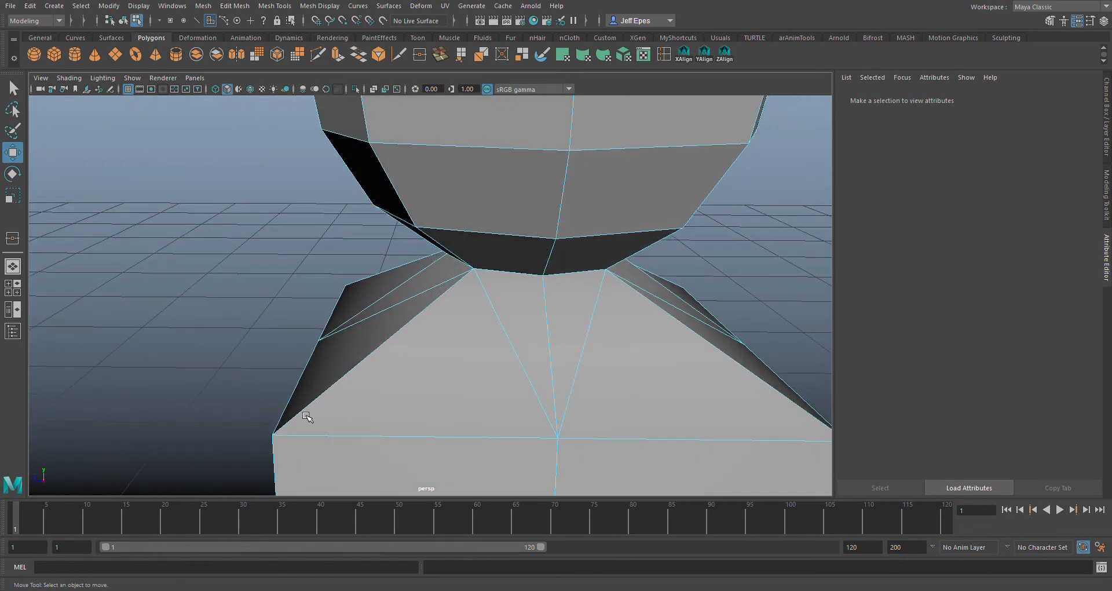
pyautogui.keyDown('alt'); pyautogui.moveTo(321, 314); pyautogui.dragTo(462, 338); pyautogui.keyUp('alt')
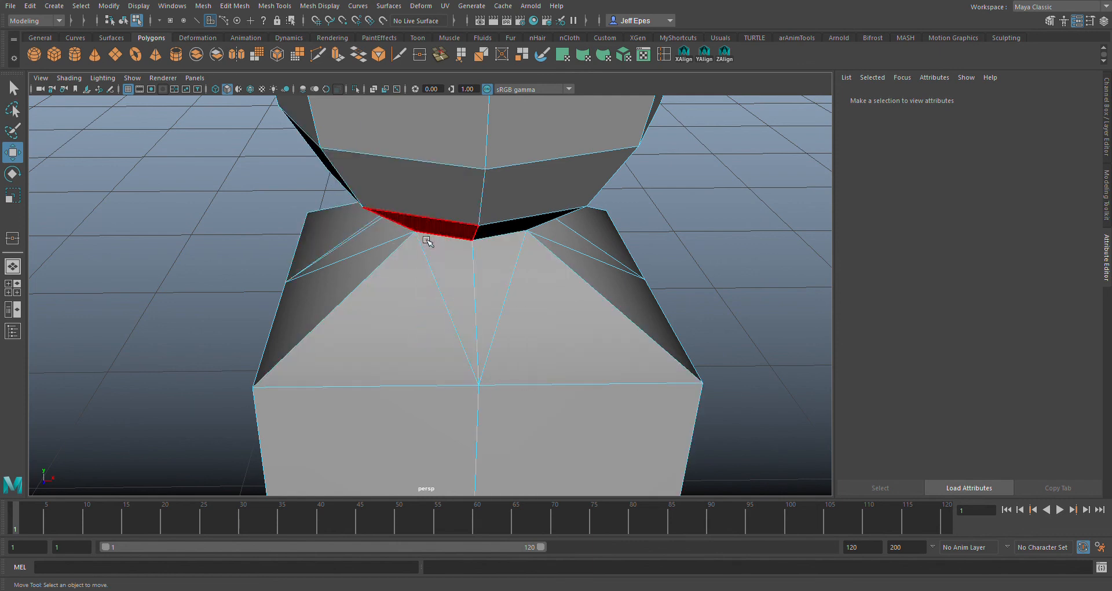
# Examine the shoulder triangles on each side of the body up close, where they meet the underside of the head
pyautogui.keyDown('alt'); pyautogui.moveTo(479, 350); pyautogui.dragTo(617, 315); pyautogui.keyUp('alt')
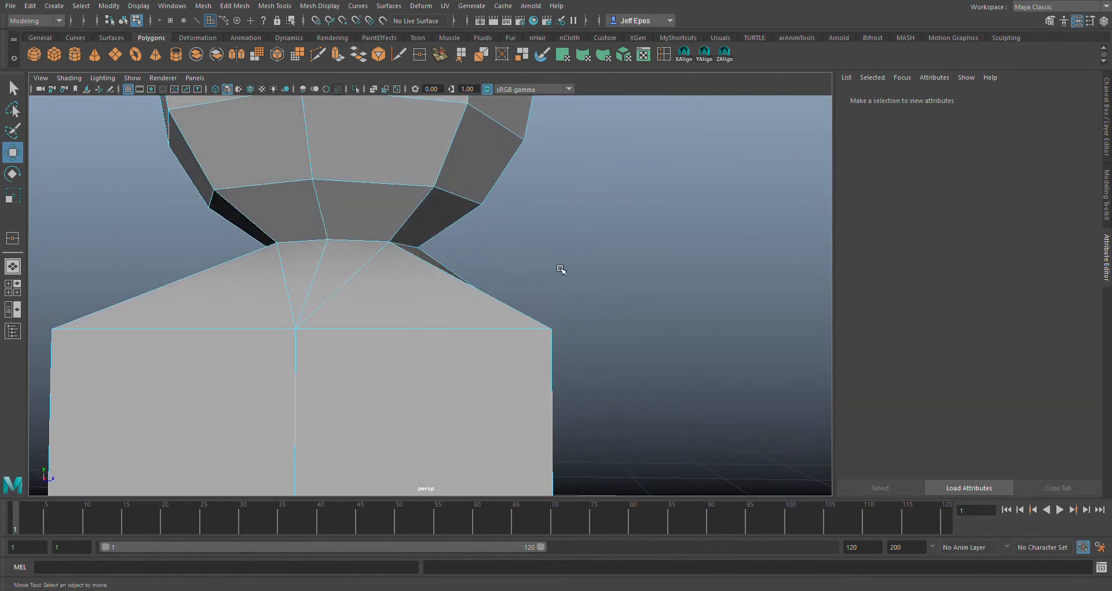
pyautogui.keyDown('alt'); pyautogui.moveTo(532, 251); pyautogui.dragTo(347, 257); pyautogui.keyUp('alt')
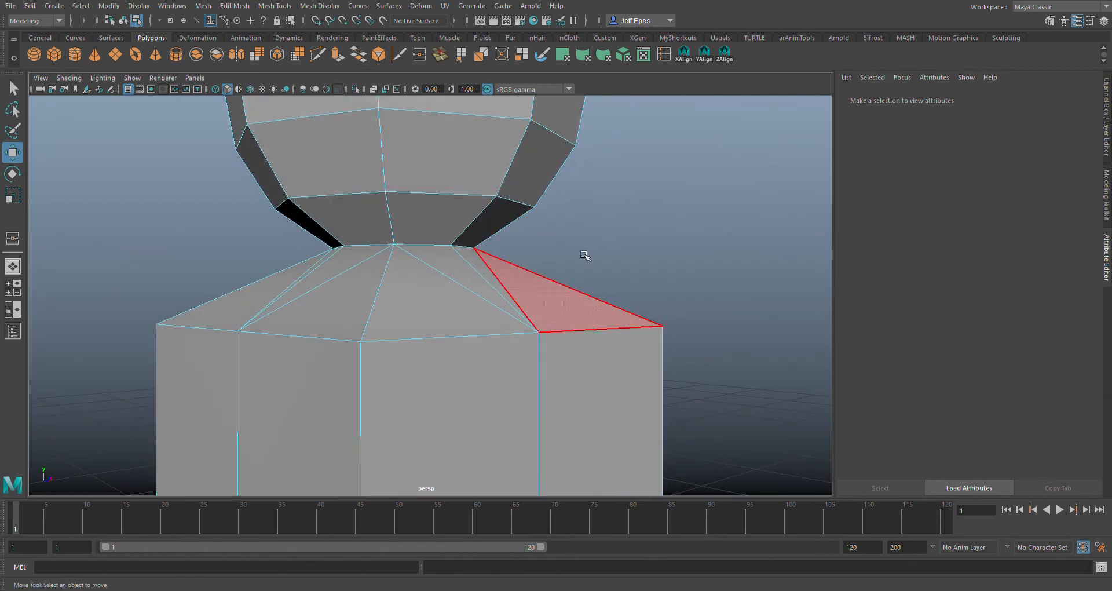
pyautogui.keyDown('alt'); pyautogui.moveTo(598, 250); pyautogui.dragTo(497, 255); pyautogui.keyUp('alt')
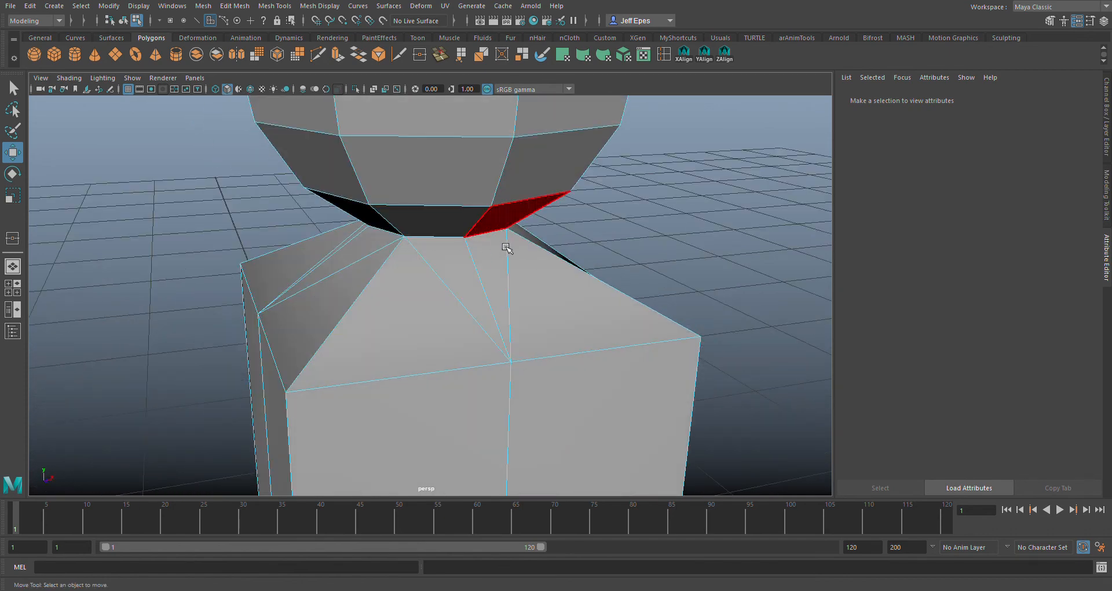
pyautogui.scroll(5, 506, 247)
pyautogui.keyDown('alt'); pyautogui.moveTo(471, 203); pyautogui.dragTo(347, 197); pyautogui.keyUp('alt')
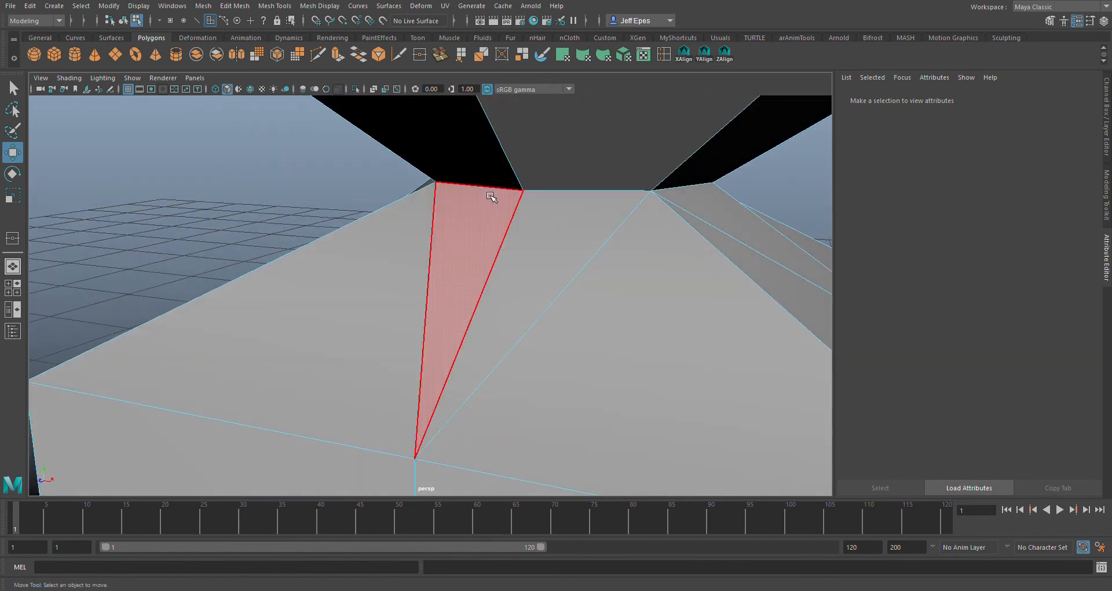
pyautogui.keyDown('alt'); pyautogui.moveTo(459, 198); pyautogui.dragTo(734, 217); pyautogui.keyUp('alt')
pyautogui.keyDown('alt'); pyautogui.moveTo(246, 215); pyautogui.dragTo(397, 221); pyautogui.keyUp('alt')
pyautogui.scroll(-5, 505, 284)
pyautogui.scroll(-4, 510, 289)
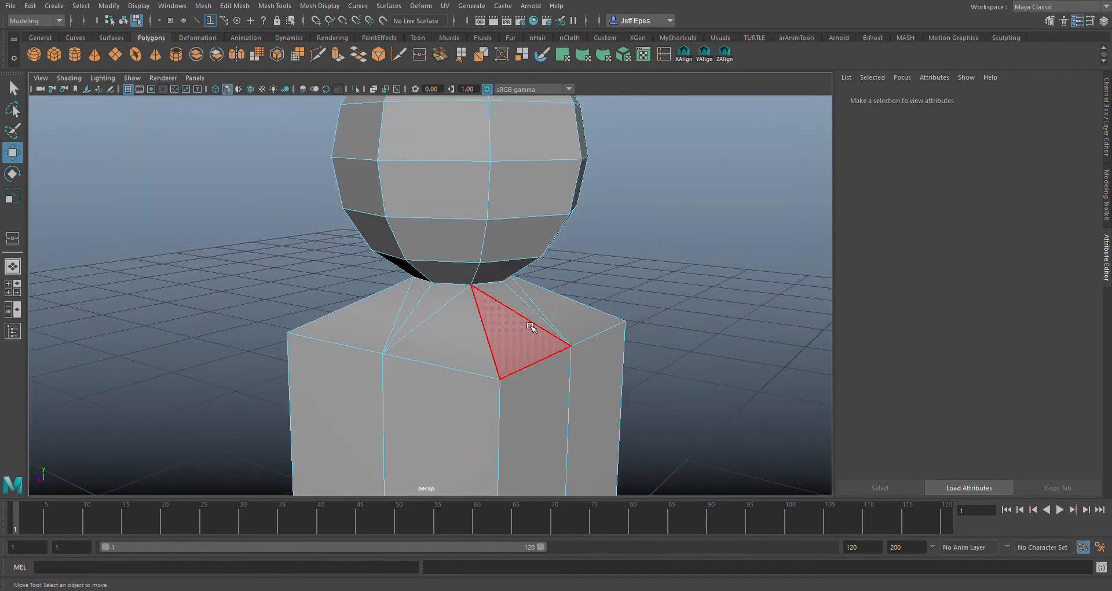
pyautogui.scroll(6, 573, 348)
pyautogui.keyDown('alt'); pyautogui.moveTo(593, 367); pyautogui.dragTo(544, 305); pyautogui.keyUp('alt')
pyautogui.scroll(-4, 510, 339)
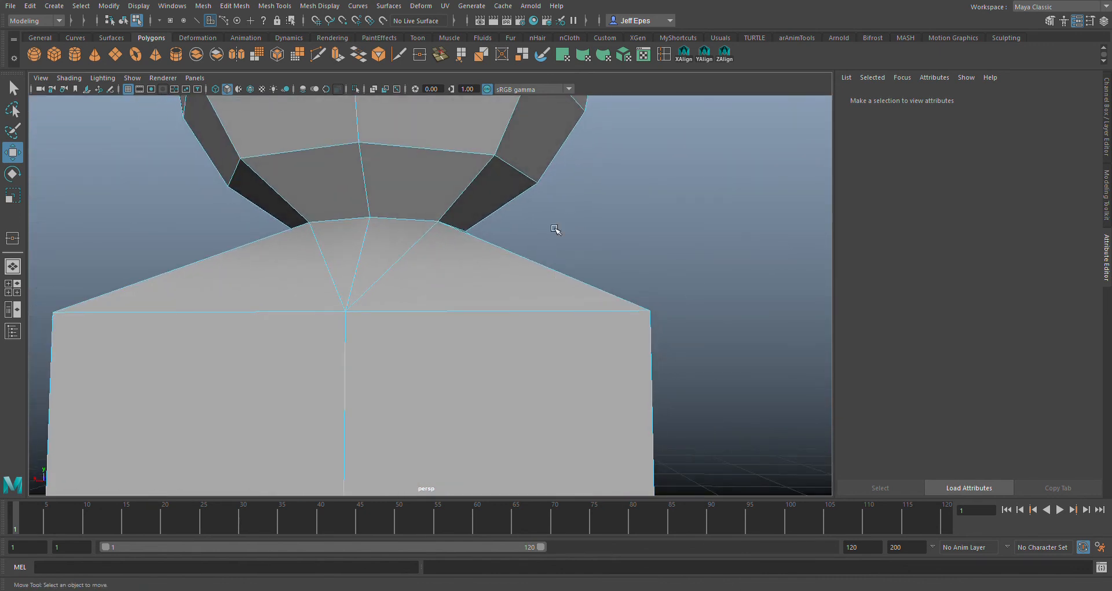
pyautogui.keyDown('alt'); pyautogui.moveTo(555, 230); pyautogui.dragTo(672, 250); pyautogui.keyUp('alt')
pyautogui.keyDown('alt'); pyautogui.moveTo(672, 250); pyautogui.dragTo(604, 259, button='middle'); pyautogui.keyUp('alt')
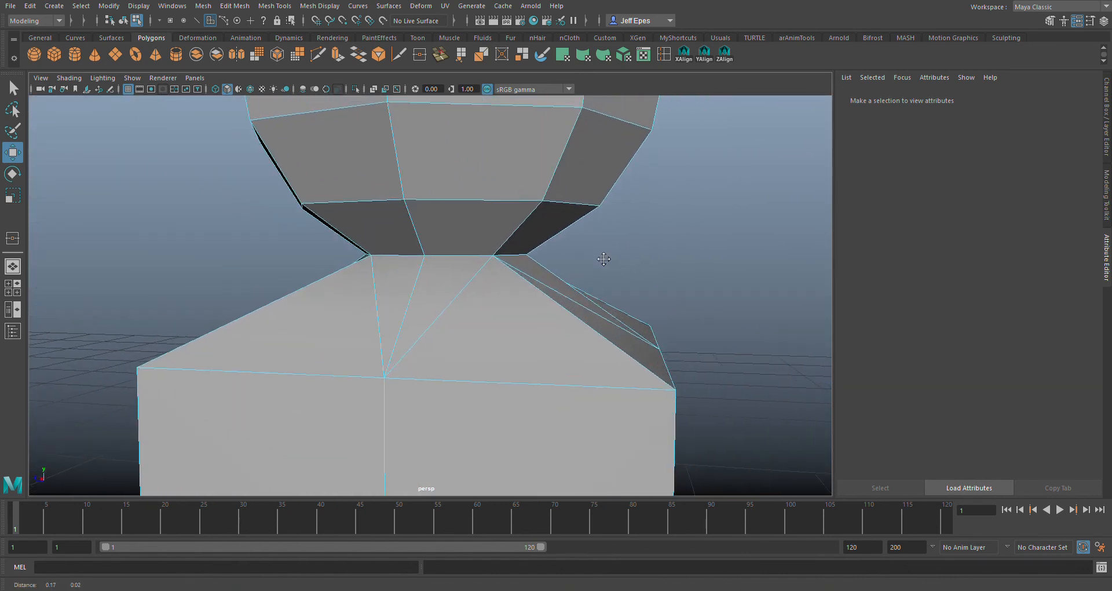
pyautogui.moveTo(603, 259)
pyautogui.keyDown('alt'); pyautogui.mouseDown()
pyautogui.moveTo(499, 278)
pyautogui.moveTo(635, 273)
pyautogui.moveTo(615, 275)
pyautogui.mouseUp(); pyautogui.keyUp('alt')
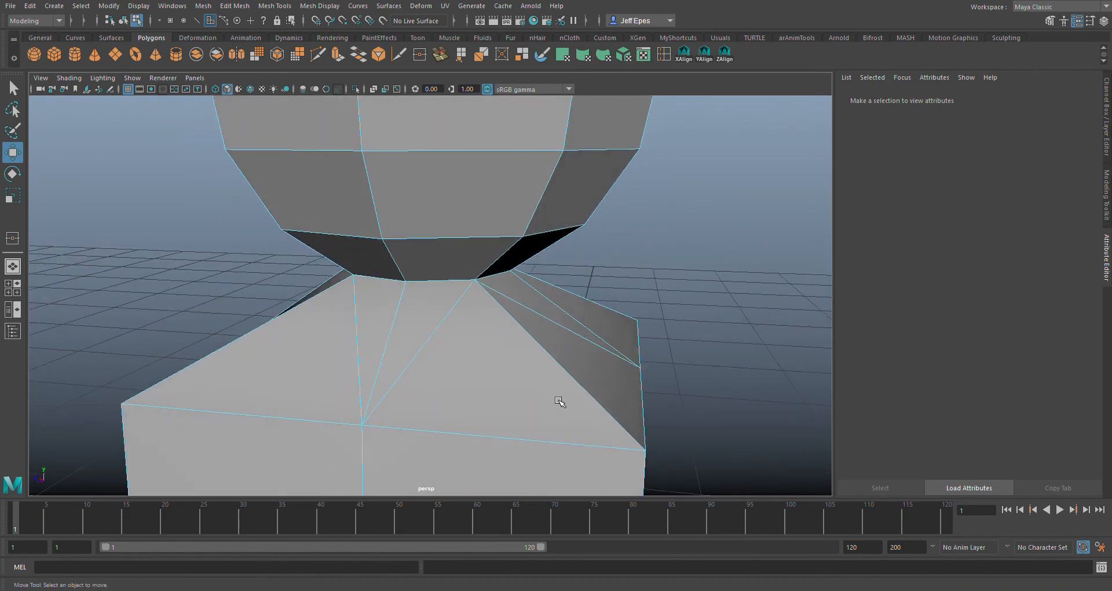
# Select the triangular faces forming one side shoulder, align them flat on the X axis, and move them outward along X
pyautogui.scroll(2, 593, 367)
pyautogui.keyDown('alt'); pyautogui.moveTo(437, 332); pyautogui.dragTo(650, 376); pyautogui.keyUp('alt')
pyautogui.click(571, 363)
pyautogui.keyDown('shift'); pyautogui.click(492, 409); pyautogui.keyUp('shift')
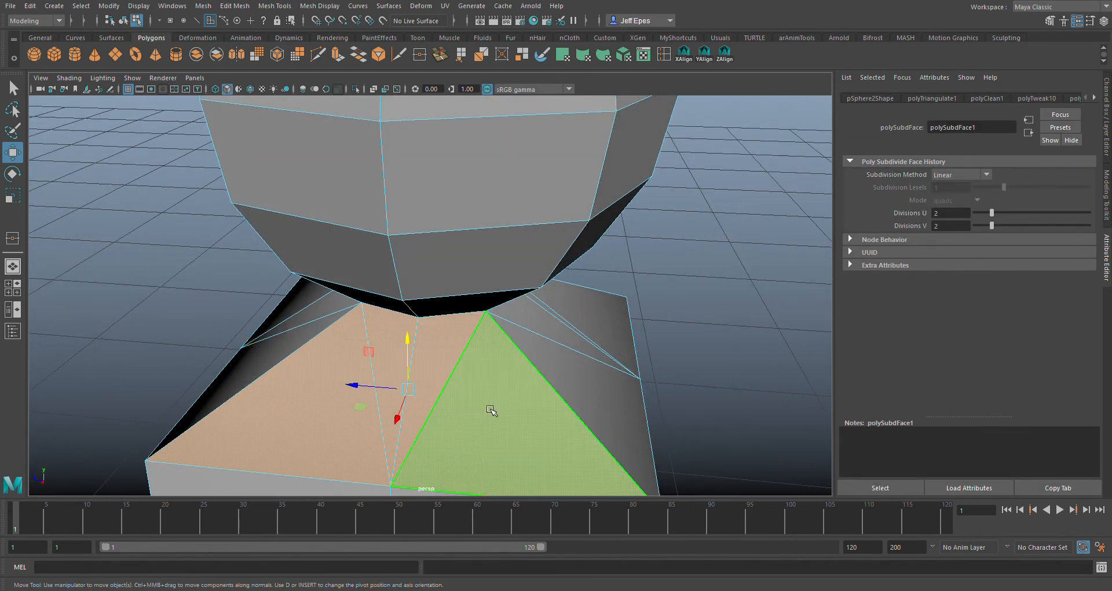
pyautogui.scroll(-5, 493, 409)
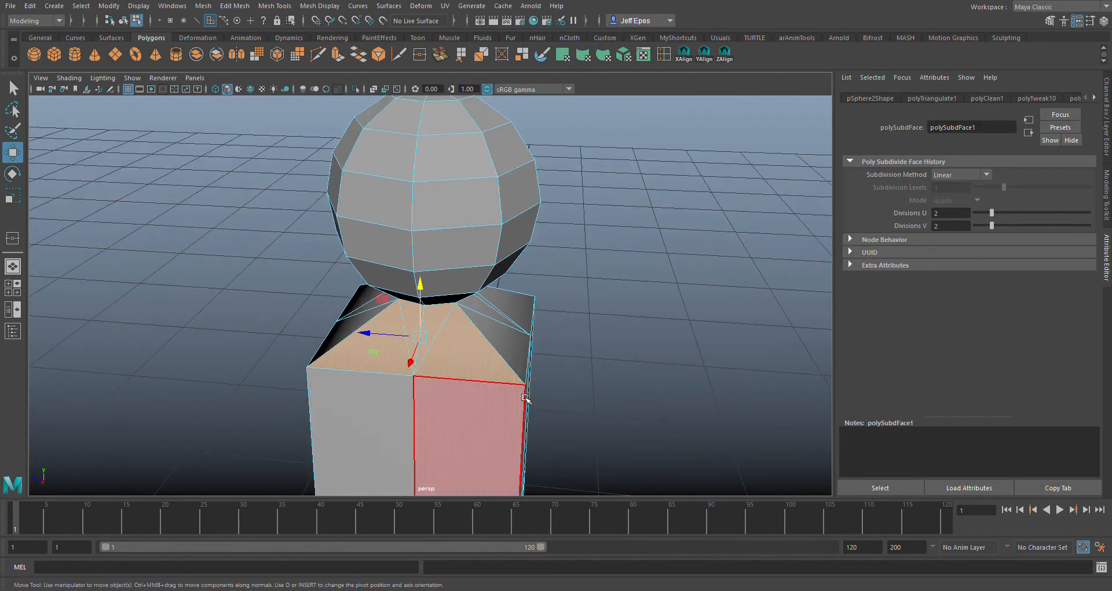
pyautogui.click(684, 55)
pyautogui.keyDown('alt'); pyautogui.moveTo(637, 283); pyautogui.dragTo(723, 286); pyautogui.keyUp('alt')
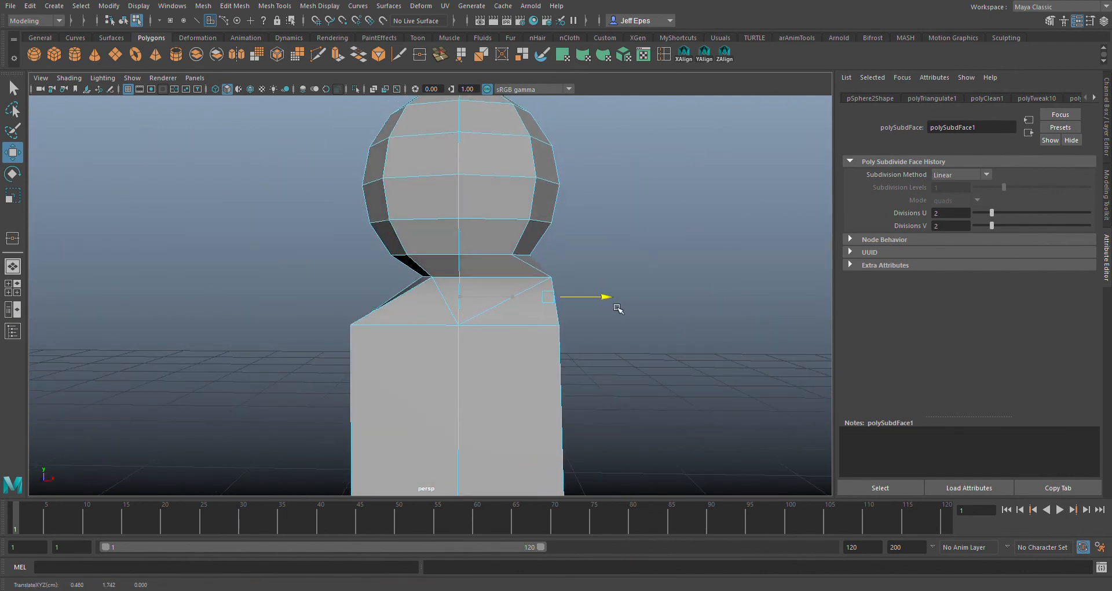
pyautogui.keyDown('alt'); pyautogui.moveTo(745, 327); pyautogui.dragTo(722, 334); pyautogui.keyUp('alt')
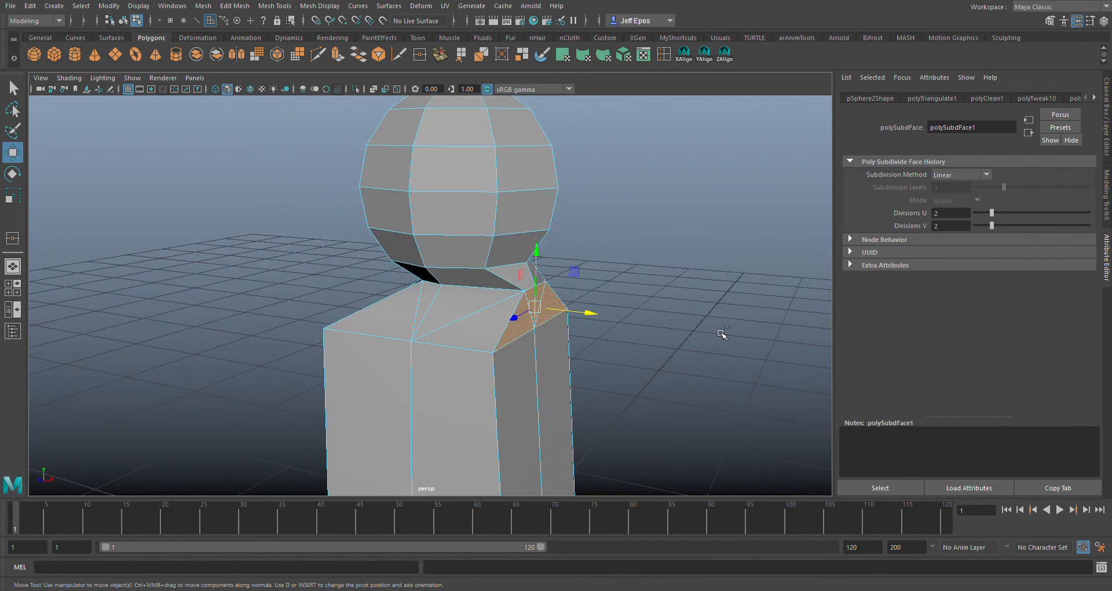
# Undo the last alignment along the X axis of the selected shoulder faces
pyautogui.hotkey('ctrl', 'z')
pyautogui.hotkey('ctrl', 'z')
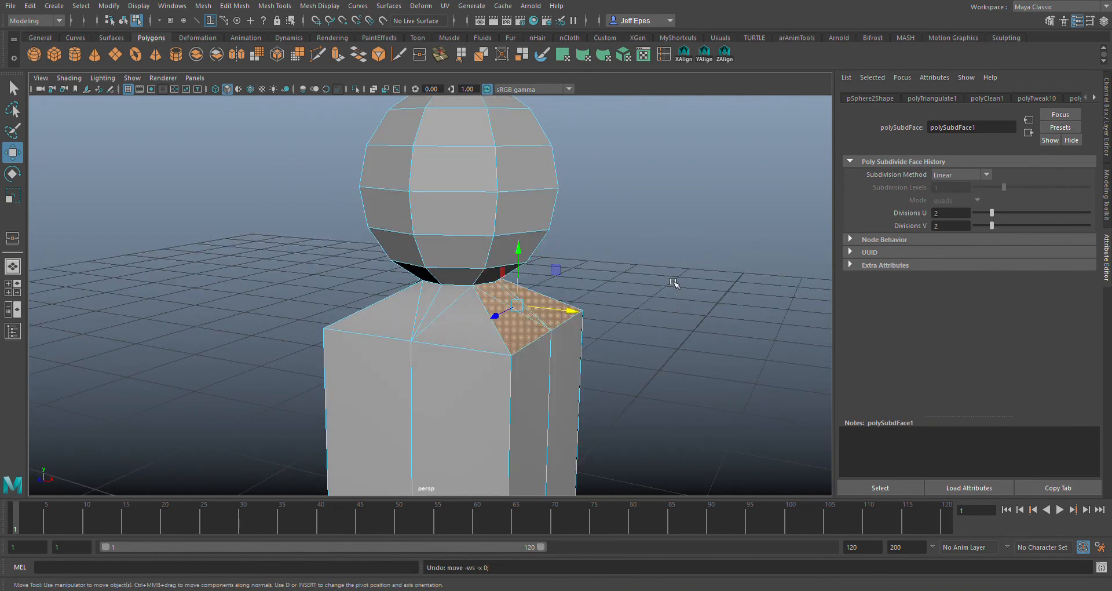
pyautogui.moveTo(643, 270)
pyautogui.keyDown('alt'); pyautogui.mouseDown()
pyautogui.moveTo(686, 266)
pyautogui.moveTo(628, 290)
pyautogui.moveTo(643, 281)
pyautogui.mouseUp(); pyautogui.keyUp('alt')
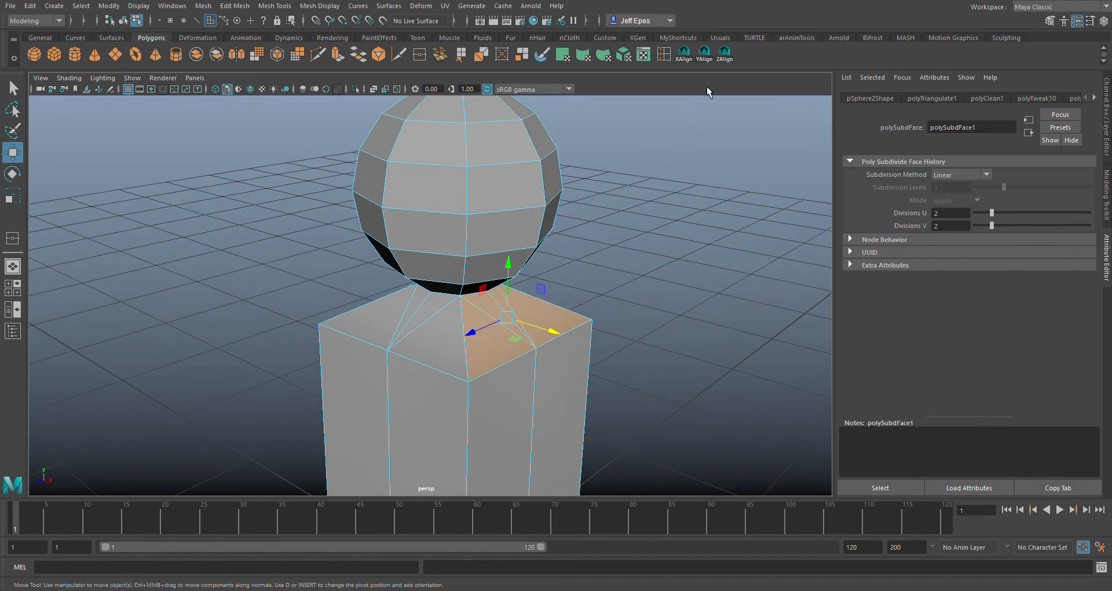
# Try the Y and Z alignment commands on the selected shoulder faces, and undo the Z alignment
pyautogui.click(705, 58)
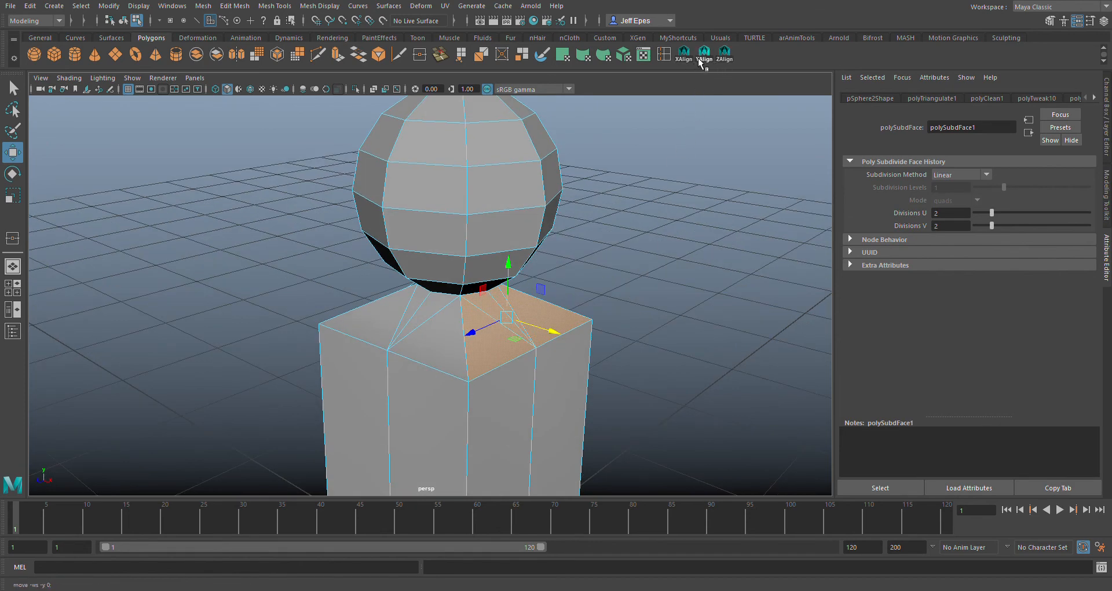
pyautogui.moveTo(653, 288)
pyautogui.keyDown('alt'); pyautogui.mouseDown()
pyautogui.moveTo(692, 244)
pyautogui.moveTo(600, 273)
pyautogui.moveTo(672, 288)
pyautogui.mouseUp(); pyautogui.keyUp('alt')
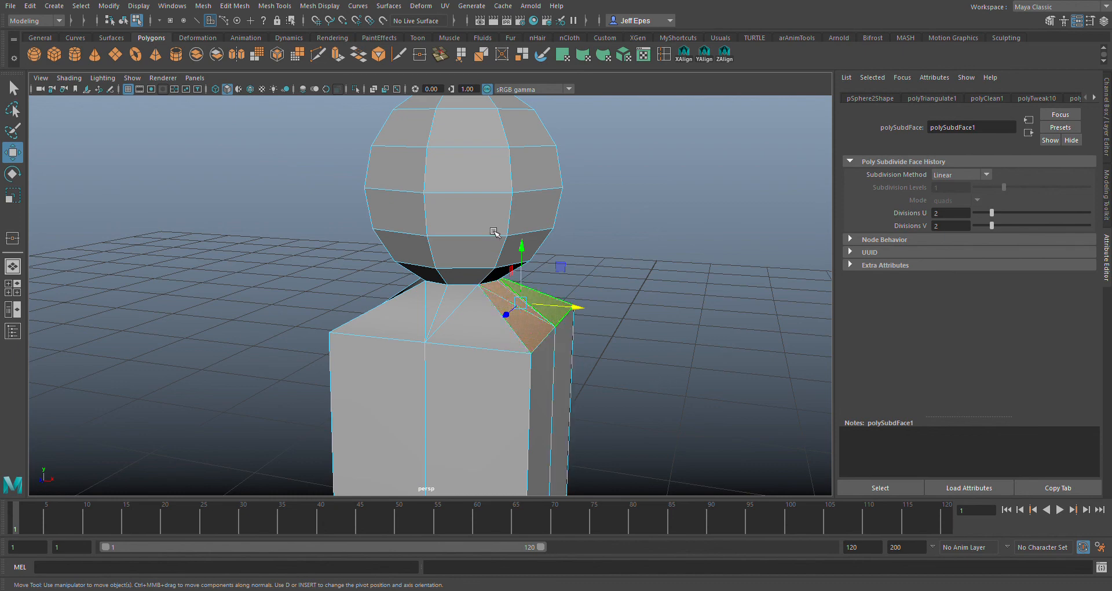
pyautogui.click(724, 54)
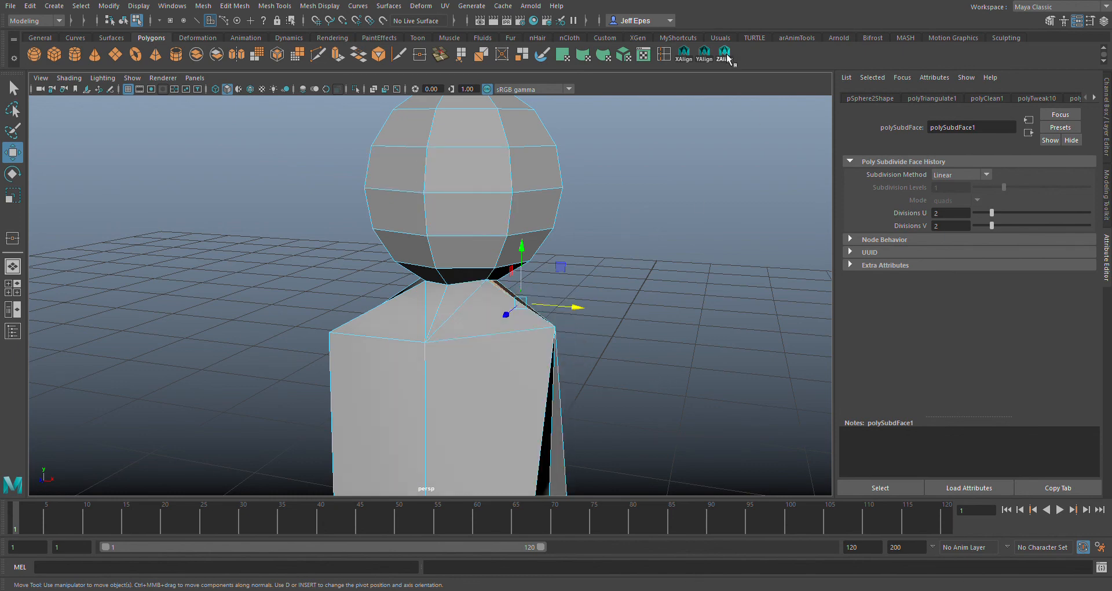
pyautogui.keyDown('alt'); pyautogui.moveTo(672, 313); pyautogui.dragTo(524, 306); pyautogui.keyUp('alt')
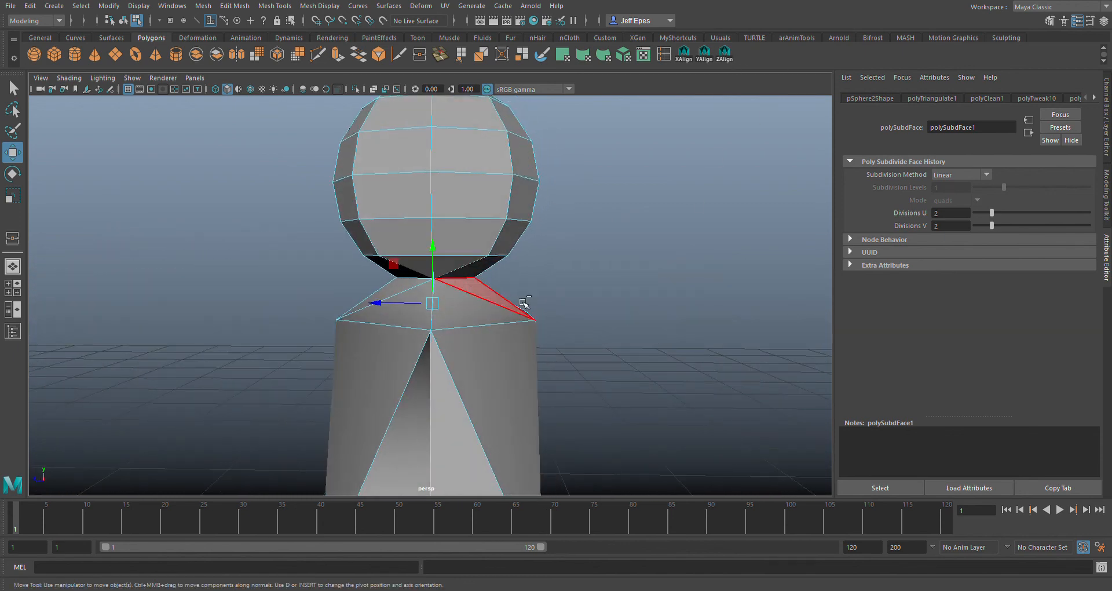
pyautogui.hotkey('ctrl', 'z')
# Try aligning the selected shoulder faces to zero along the Y axis and moving them back up toward the head
pyautogui.click(710, 58)
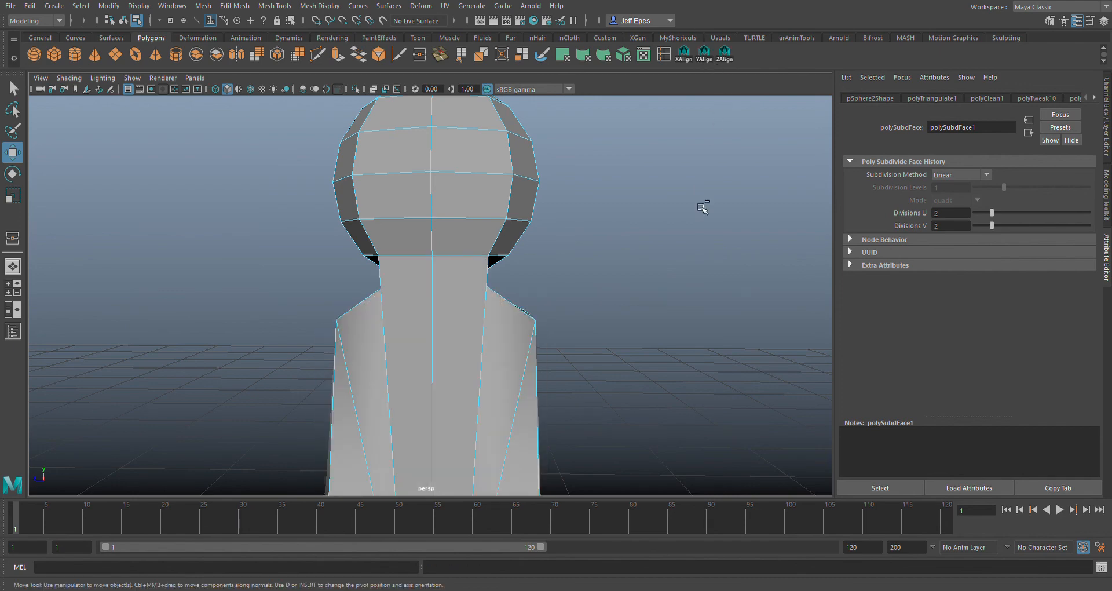
pyautogui.hotkey('ctrl', 'z')
pyautogui.scroll(-4, 638, 335)
pyautogui.keyDown('alt'); pyautogui.moveTo(607, 349); pyautogui.dragTo(689, 342); pyautogui.keyUp('alt')
pyautogui.click(710, 58)
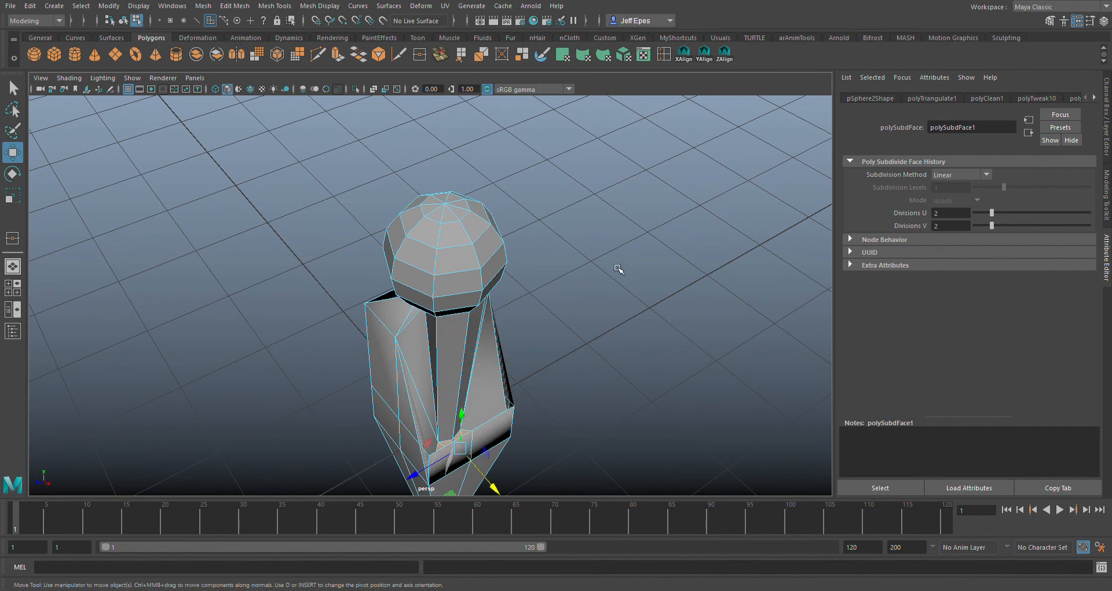
pyautogui.keyDown('alt'); pyautogui.moveTo(620, 268); pyautogui.dragTo(541, 227); pyautogui.keyUp('alt')
pyautogui.moveTo(455, 464); pyautogui.dragTo(482, 375, button='middle')
pyautogui.keyDown('alt'); pyautogui.moveTo(482, 375); pyautogui.dragTo(573, 434); pyautogui.keyUp('alt')
# Undo the trial moves of the shoulder faces and the mesh cleanup that split the shoulder quads
pyautogui.hotkey('ctrl', 'z')
pyautogui.hotkey('ctrl', 'z')
pyautogui.hotkey('ctrl', 'z')
pyautogui.hotkey('ctrl', 'z')
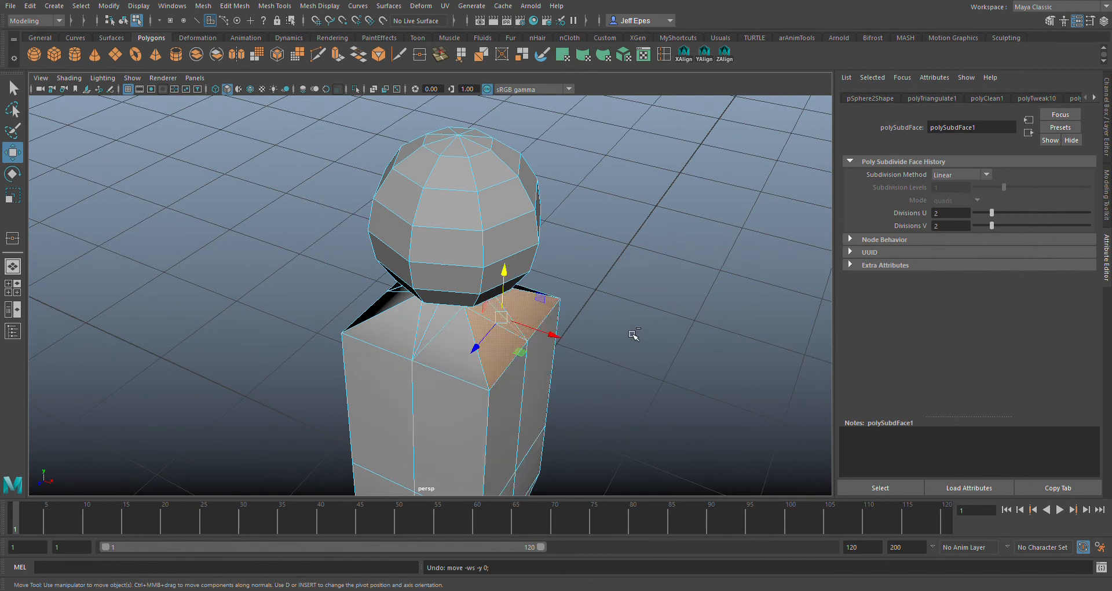
pyautogui.hotkey('ctrl', 'z')
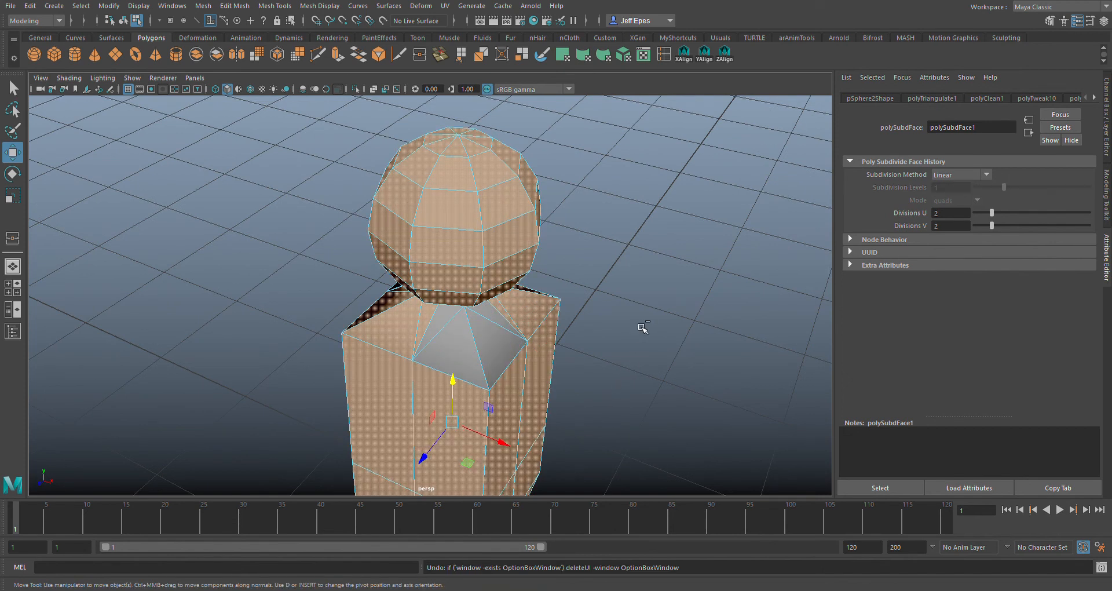
pyautogui.hotkey('ctrl', 'z')
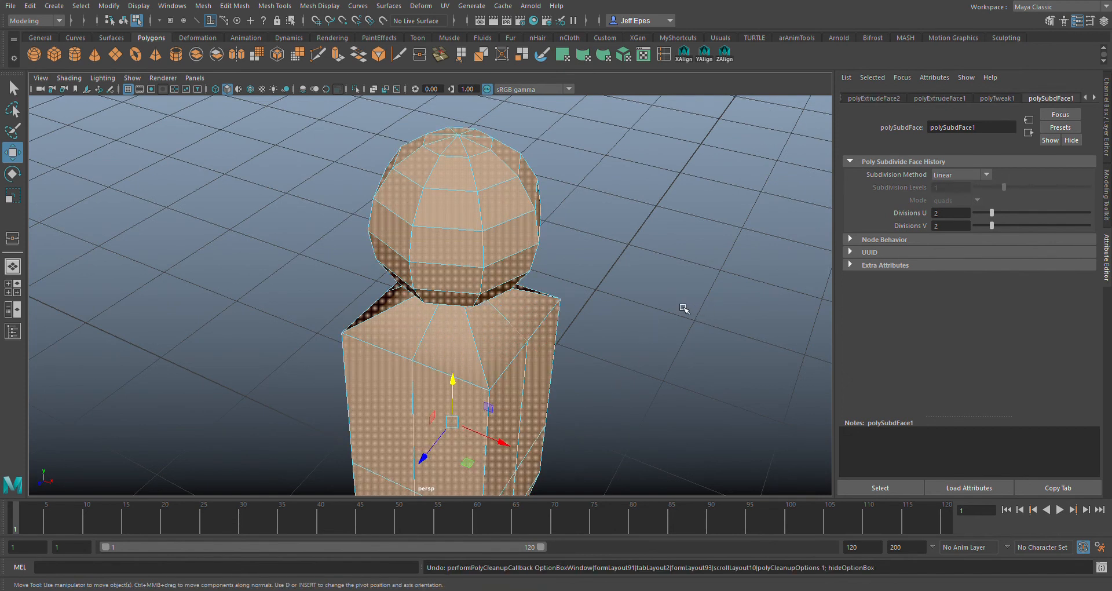
# Select the ring of sloping faces on the shoulders around the neck in face mode
pyautogui.press('F11')
pyautogui.click(496, 336)
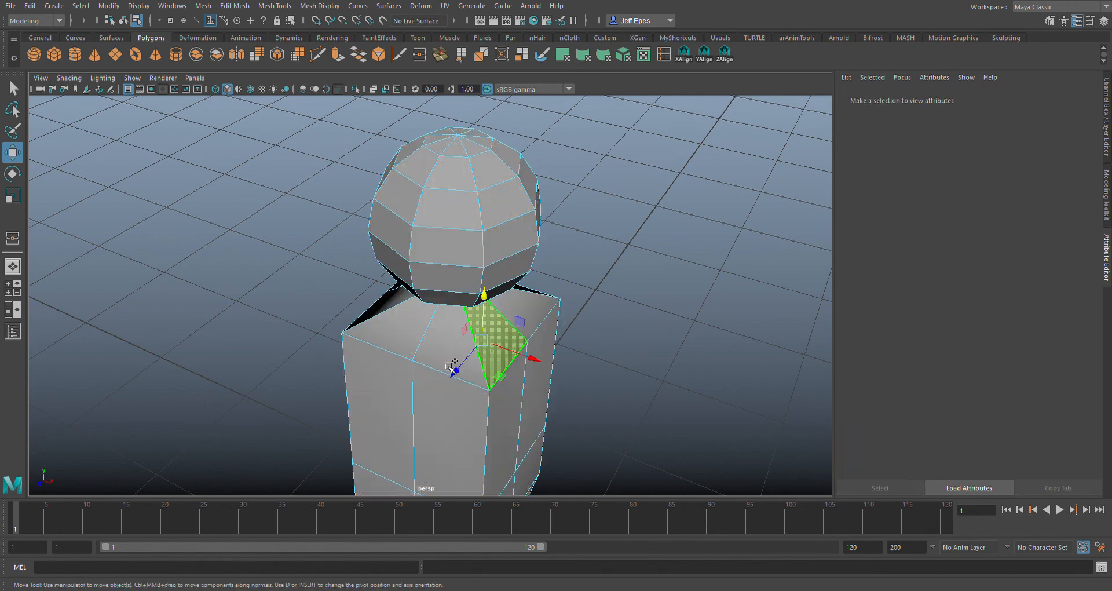
pyautogui.keyDown('alt'); pyautogui.moveTo(372, 367); pyautogui.dragTo(468, 315); pyautogui.keyUp('alt')
pyautogui.keyDown('shift'); pyautogui.click(432, 318); pyautogui.keyUp('shift')
pyautogui.keyDown('shift'); pyautogui.click(407, 305); pyautogui.keyUp('shift')
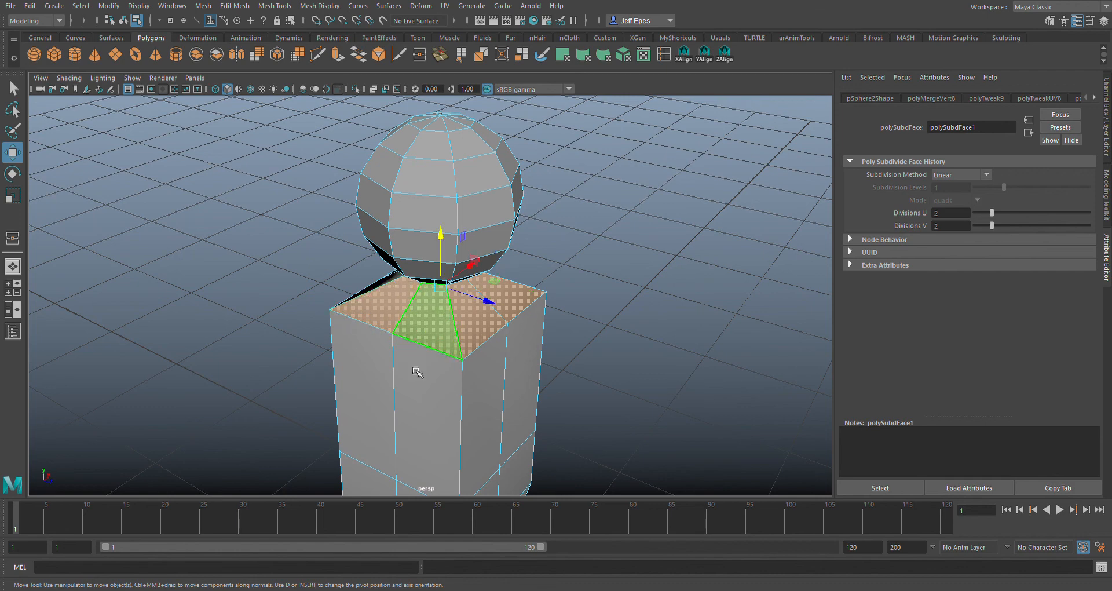
pyautogui.keyDown('alt'); pyautogui.moveTo(422, 385); pyautogui.dragTo(534, 363); pyautogui.keyUp('alt')
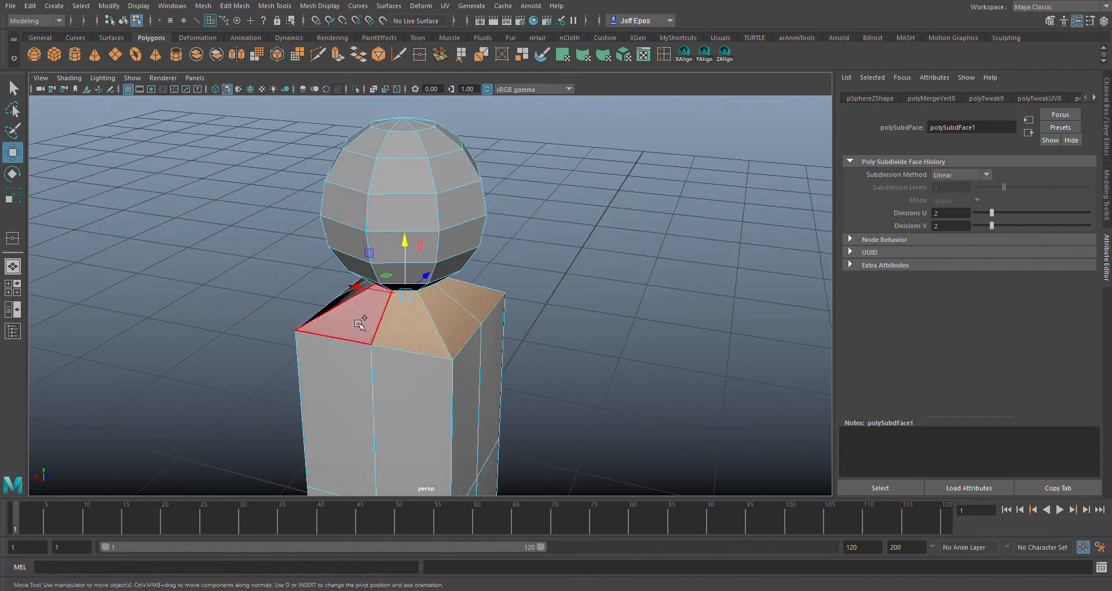
pyautogui.keyDown('alt'); pyautogui.moveTo(347, 405); pyautogui.dragTo(489, 427); pyautogui.keyUp('alt')
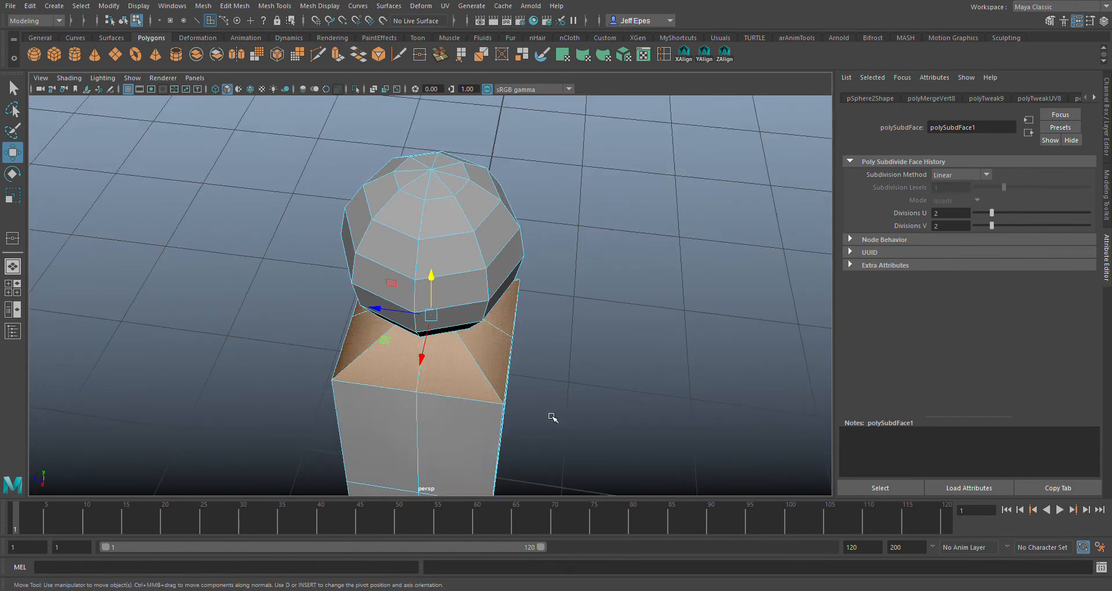
pyautogui.scroll(-2, 549, 411)
pyautogui.scroll(3, 549, 401)
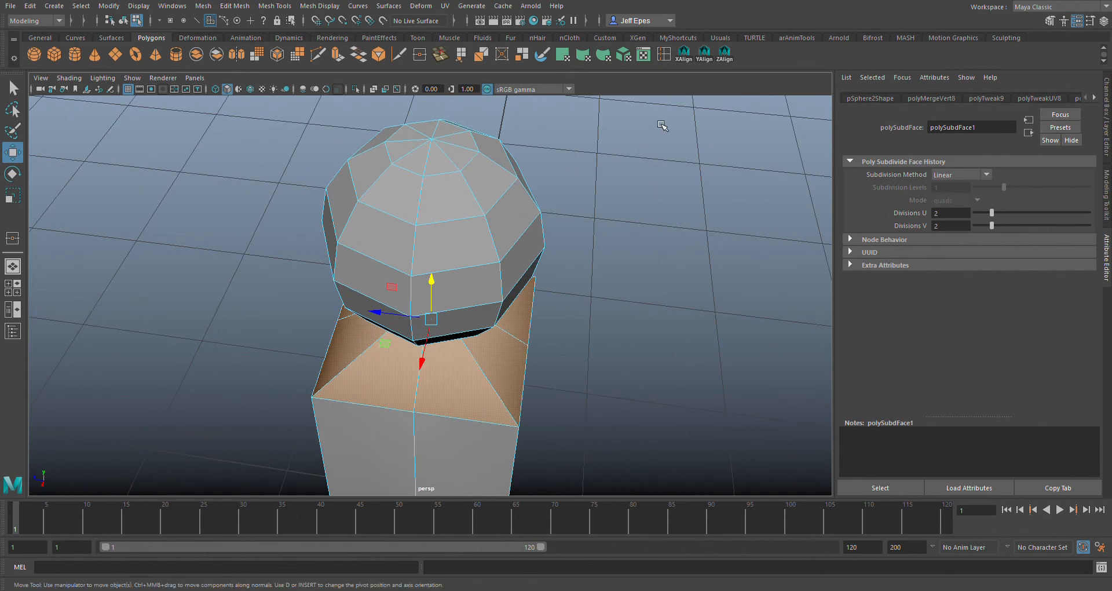
# Try aligning the shoulder face ring in Y and raising it about 1.83 units, undo both, and clear the selection
pyautogui.click(707, 56)
pyautogui.scroll(-3, 558, 328)
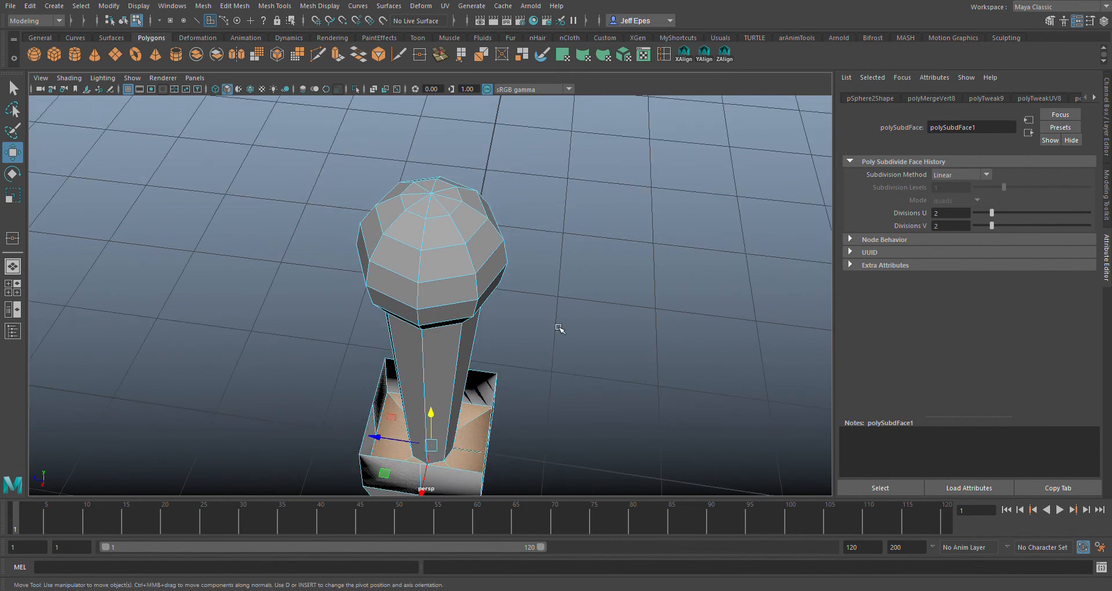
pyautogui.keyDown('alt'); pyautogui.moveTo(551, 335); pyautogui.dragTo(568, 297); pyautogui.keyUp('alt')
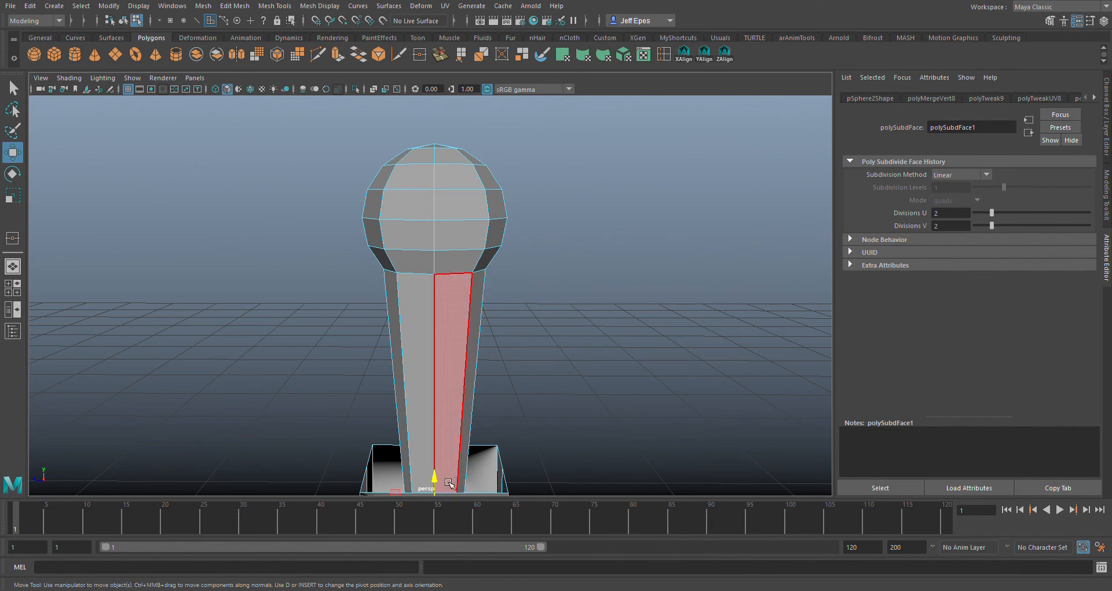
pyautogui.moveTo(487, 400); pyautogui.dragTo(413, 247, button='middle')
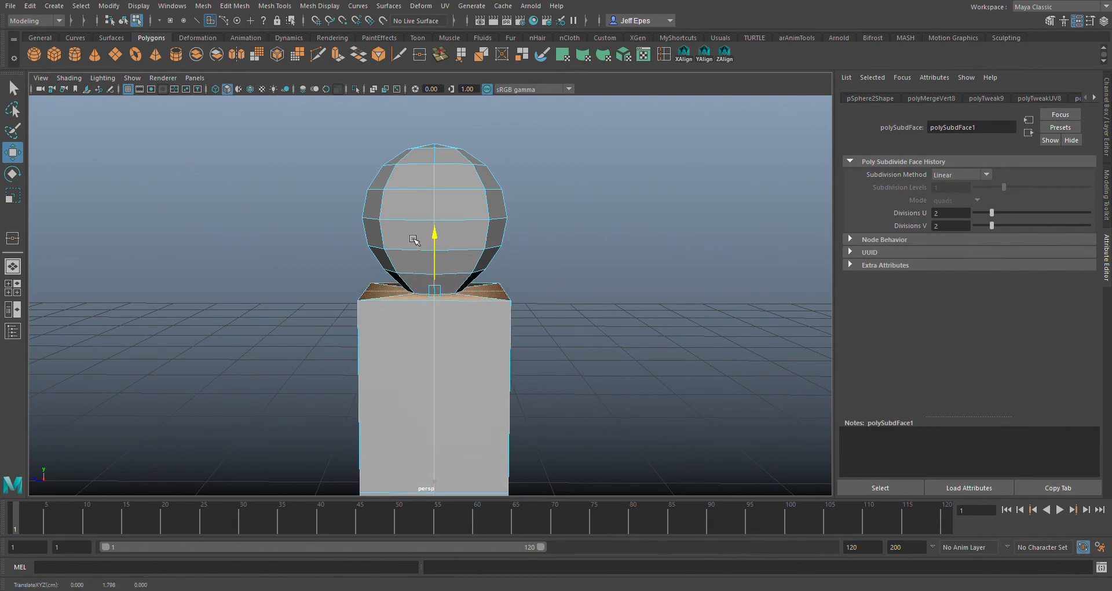
pyautogui.scroll(4, 527, 292)
pyautogui.moveTo(527, 292)
pyautogui.keyDown('alt'); pyautogui.mouseDown()
pyautogui.moveTo(687, 280)
pyautogui.moveTo(496, 293)
pyautogui.moveTo(555, 287)
pyautogui.moveTo(509, 288)
pyautogui.mouseUp(); pyautogui.keyUp('alt')
pyautogui.hotkey('ctrl', 'z')
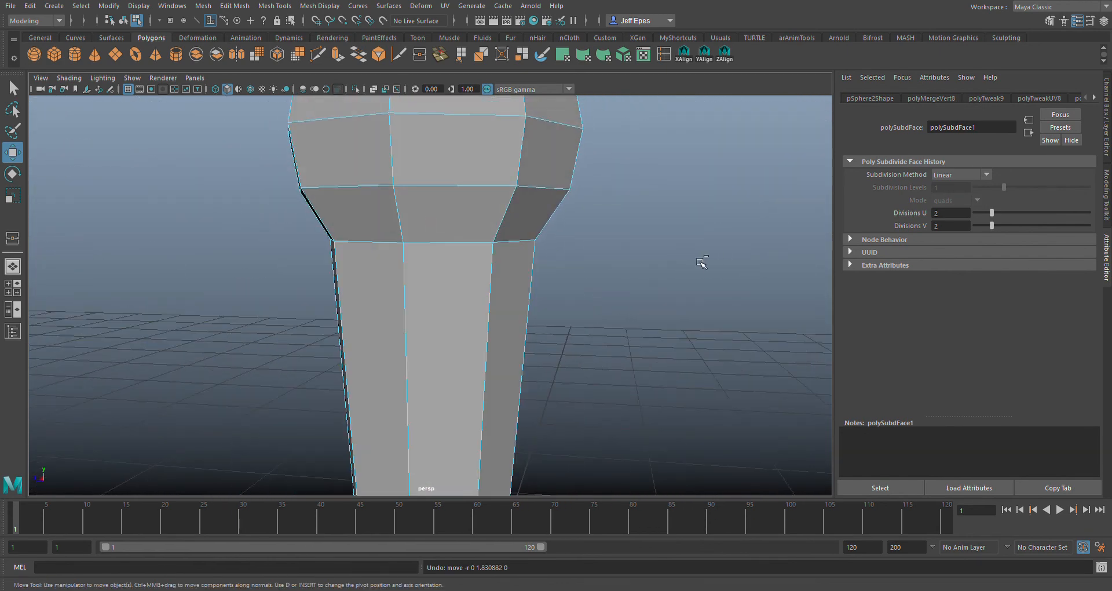
pyautogui.hotkey('ctrl', 'z')
pyautogui.click(658, 272)
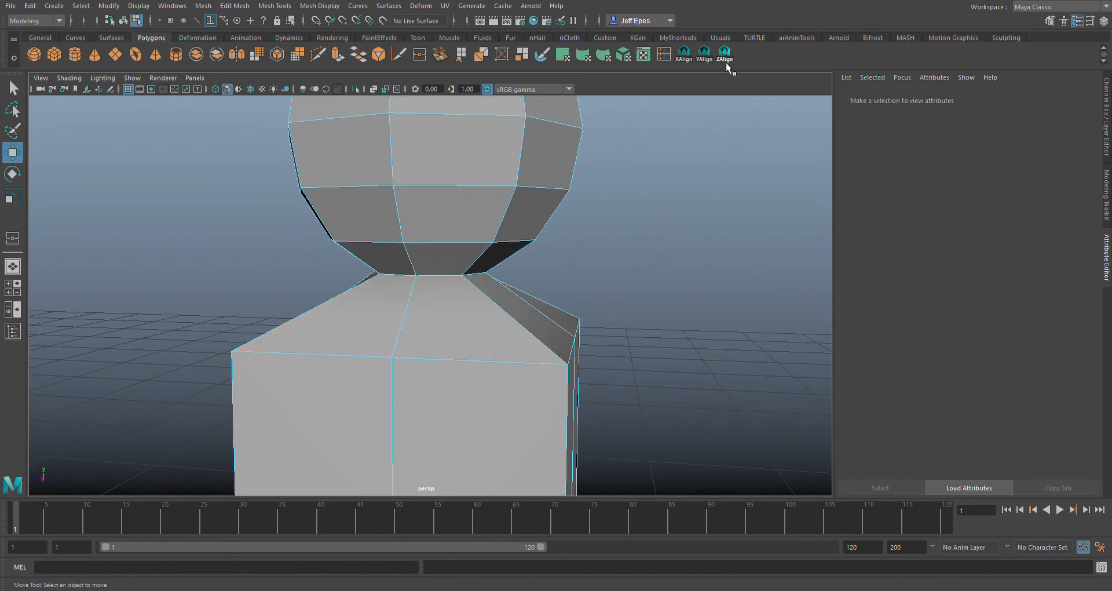
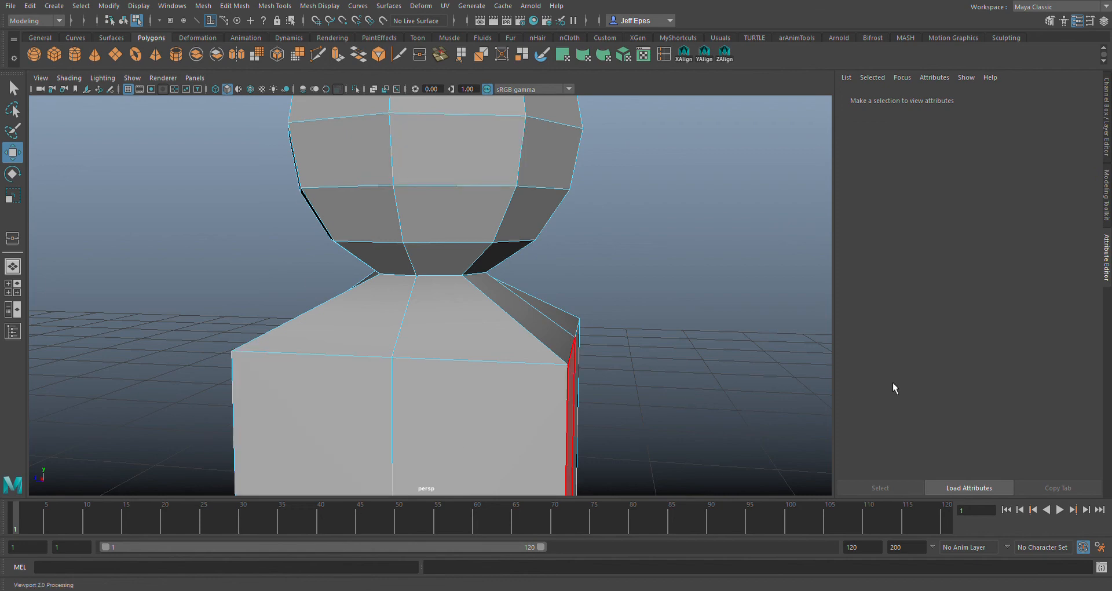
# Select the sloping shoulder faces again, one after another, all the way around the neck base
pyautogui.scroll(-3, 556, 385)
pyautogui.scroll(3, 621, 347)
pyautogui.keyDown('alt'); pyautogui.moveTo(679, 314); pyautogui.dragTo(643, 318); pyautogui.keyUp('alt')
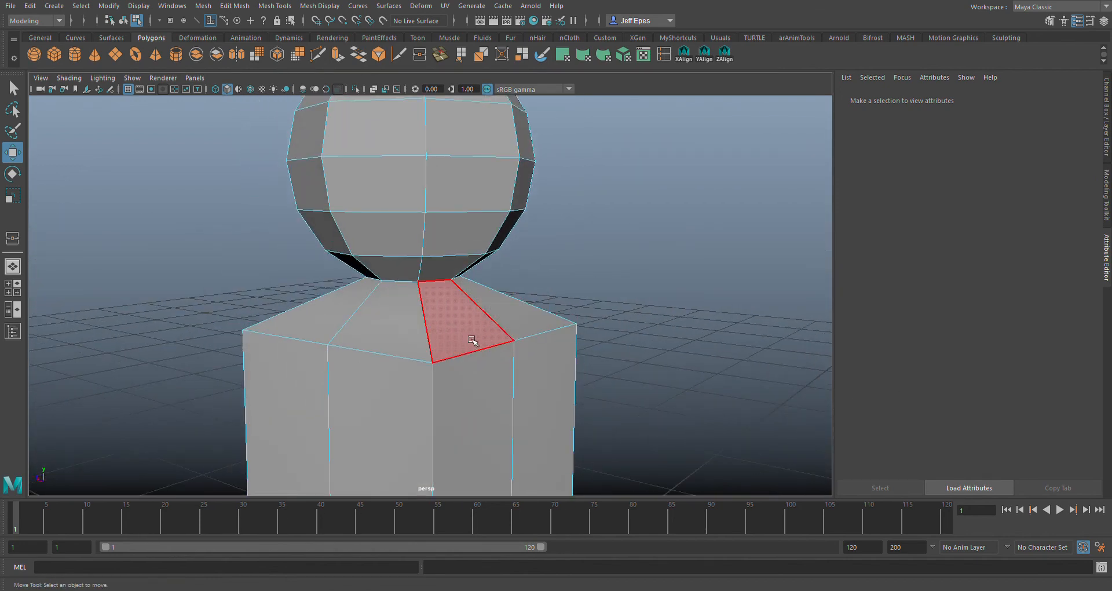
pyautogui.click(510, 331)
pyautogui.keyDown('shift'); pyautogui.click(382, 322); pyautogui.keyUp('shift')
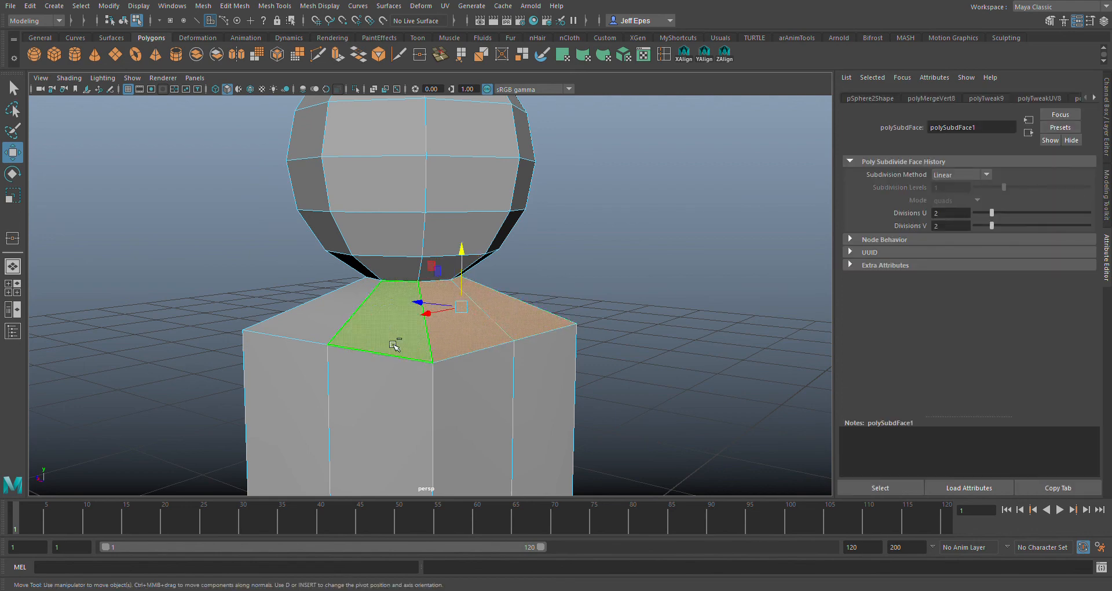
pyautogui.keyDown('shift'); pyautogui.click(346, 328); pyautogui.keyUp('shift')
pyautogui.keyDown('alt'); pyautogui.moveTo(318, 357); pyautogui.dragTo(483, 336); pyautogui.keyUp('alt')
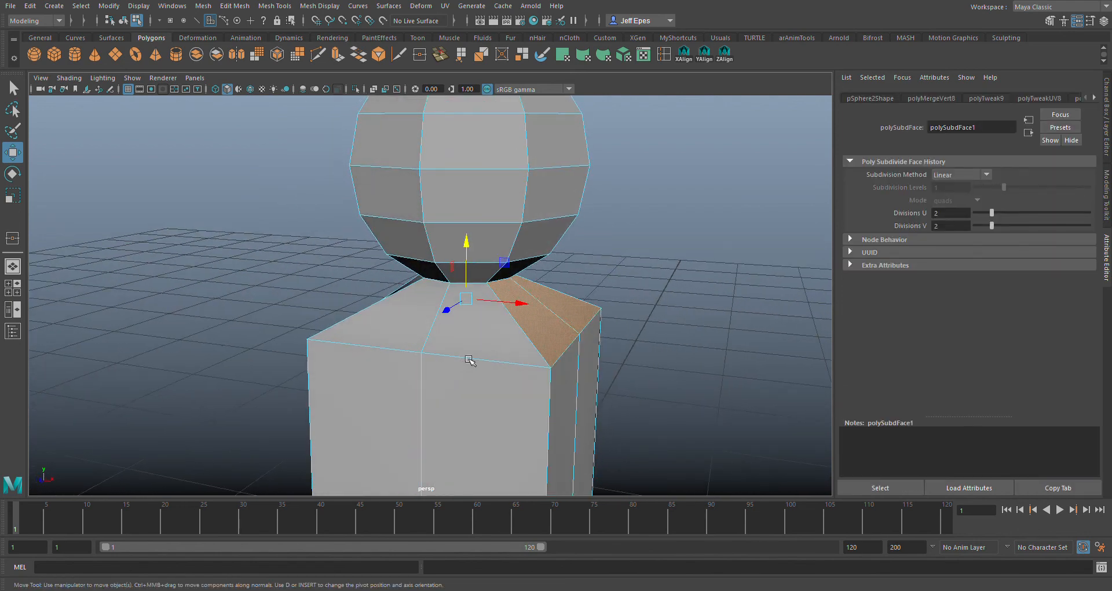
pyautogui.keyDown('shift'); pyautogui.click(402, 331); pyautogui.keyUp('shift')
pyautogui.keyDown('alt'); pyautogui.moveTo(228, 389); pyautogui.dragTo(426, 389); pyautogui.keyUp('alt')
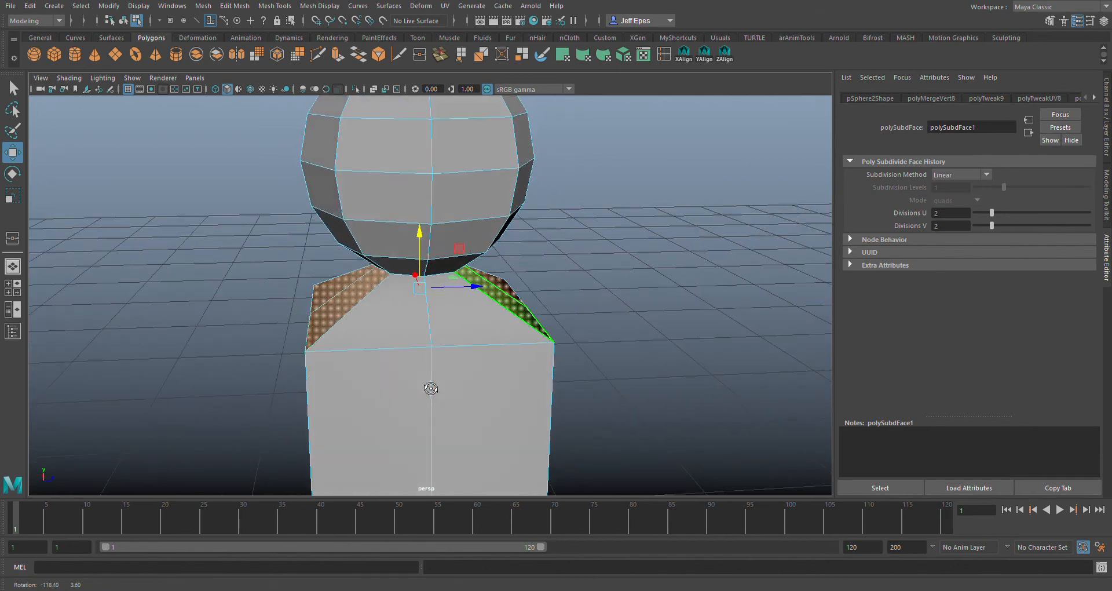
pyautogui.keyDown('shift'); pyautogui.click(510, 345); pyautogui.keyUp('shift')
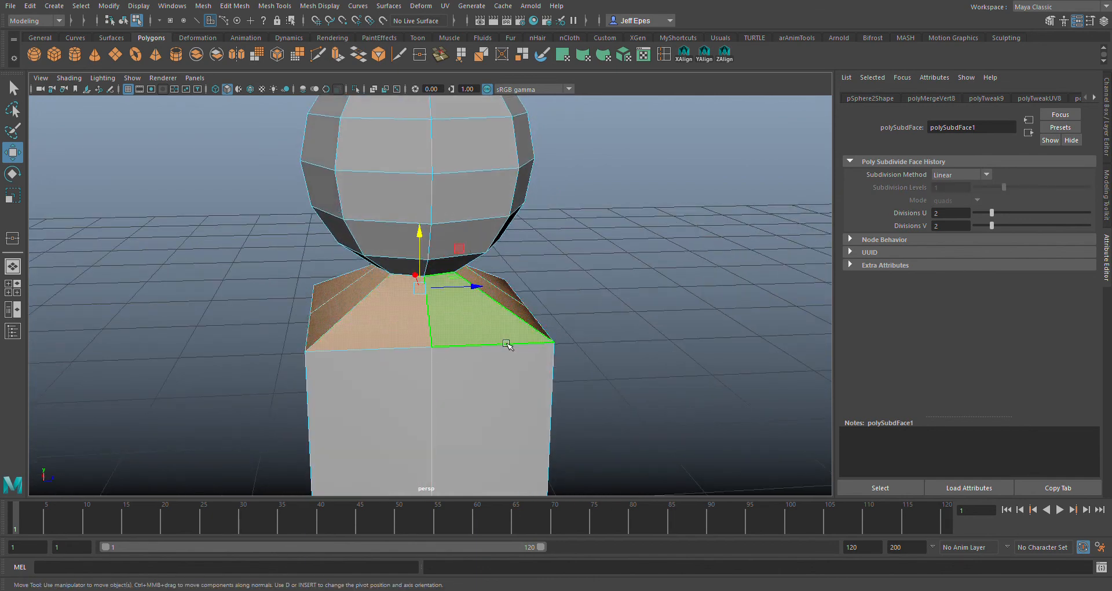
# Inspect the selected shoulder faces close up and from above, and clear the selection
pyautogui.scroll(-5, 580, 324)
pyautogui.scroll(6, 650, 337)
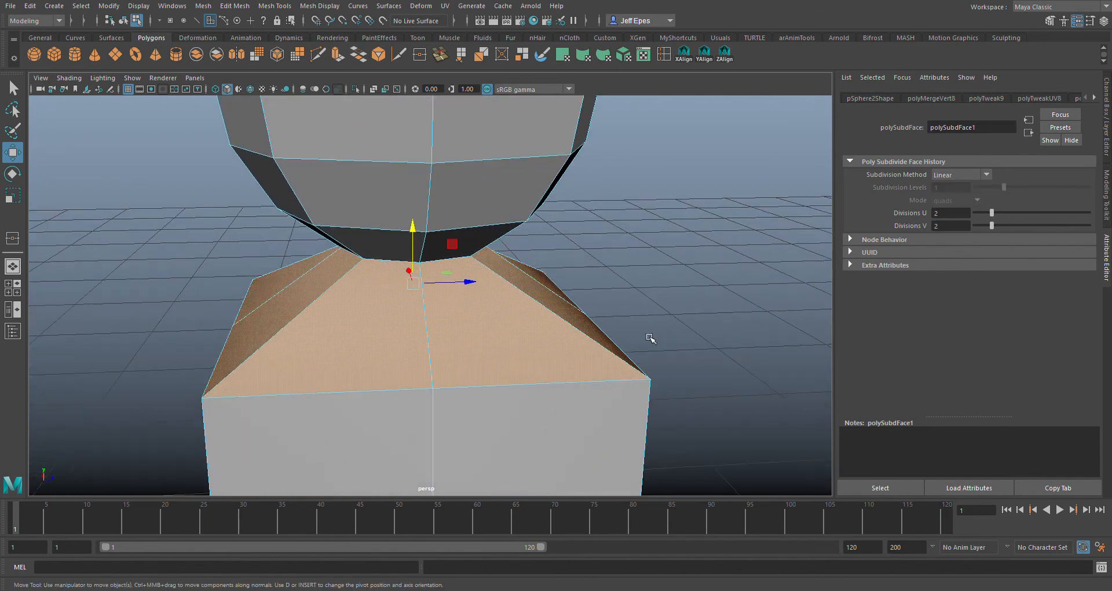
pyautogui.keyDown('alt'); pyautogui.moveTo(664, 296); pyautogui.dragTo(703, 316); pyautogui.keyUp('alt')
pyautogui.scroll(-7, 703, 316)
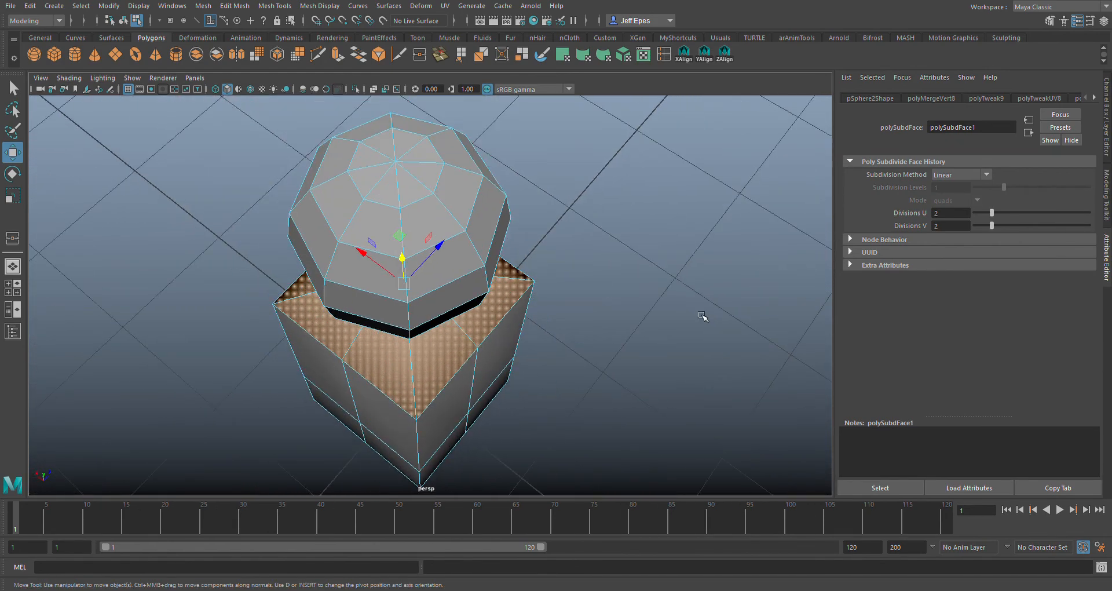
pyautogui.keyDown('alt'); pyautogui.moveTo(611, 398); pyautogui.dragTo(590, 279); pyautogui.keyUp('alt')
pyautogui.click(634, 266)
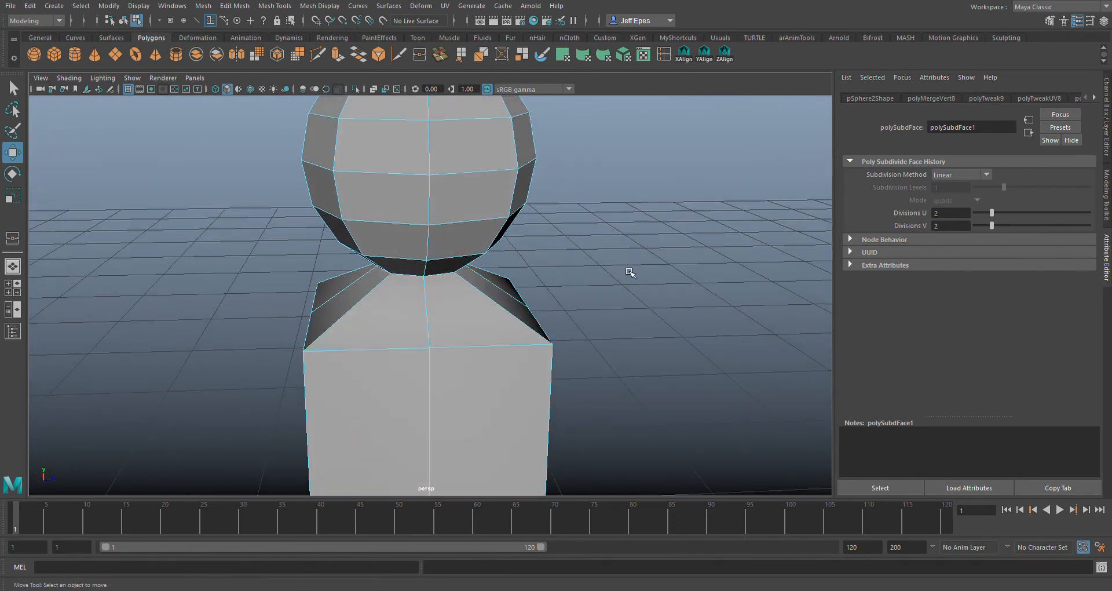
# Examine the face layout of the neck, shoulders and torso from several sides and from above the head
pyautogui.scroll(-5, 626, 281)
pyautogui.scroll(7, 610, 303)
pyautogui.keyDown('alt'); pyautogui.moveTo(617, 299); pyautogui.dragTo(685, 289); pyautogui.keyUp('alt')
pyautogui.scroll(-5, 586, 298)
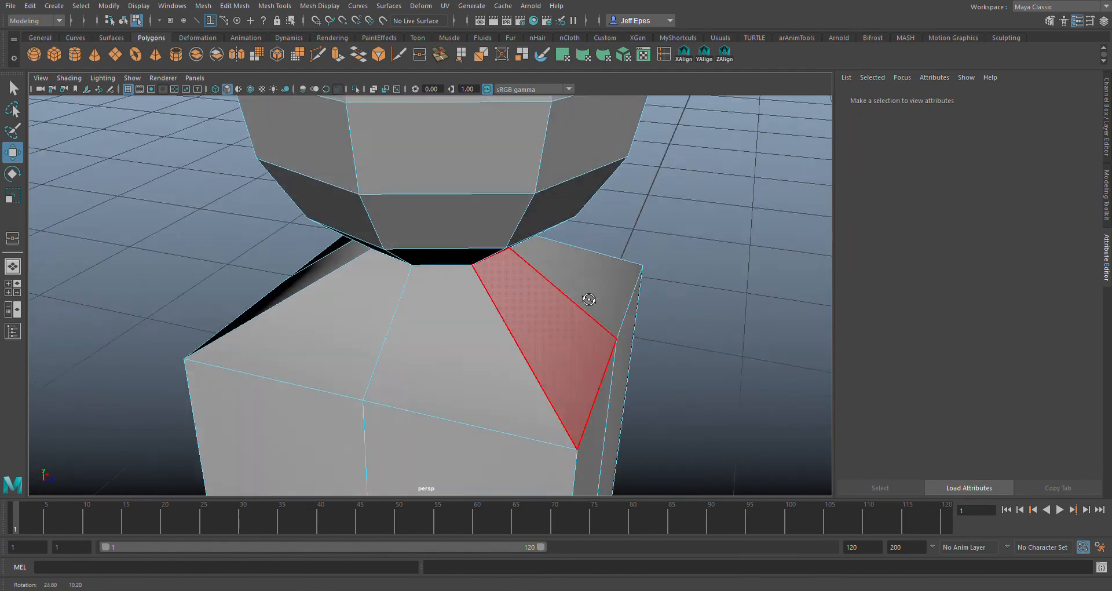
pyautogui.scroll(-3, 584, 391)
pyautogui.keyDown('alt'); pyautogui.moveTo(583, 367); pyautogui.dragTo(502, 367); pyautogui.keyUp('alt')
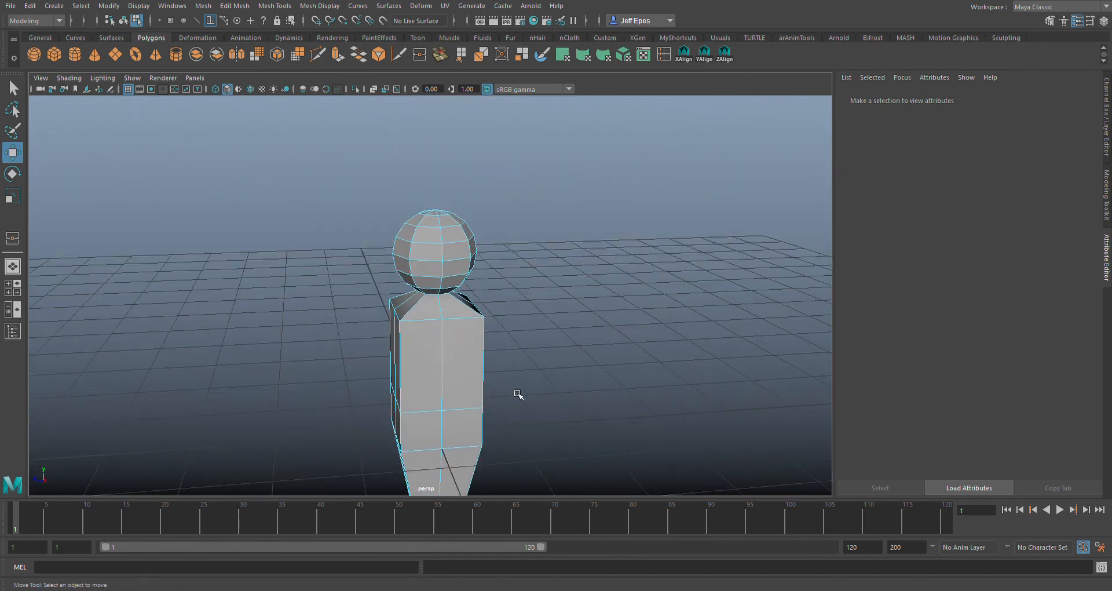
pyautogui.scroll(4, 568, 346)
pyautogui.keyDown('alt'); pyautogui.moveTo(607, 340); pyautogui.dragTo(588, 201, button='middle'); pyautogui.keyUp('alt')
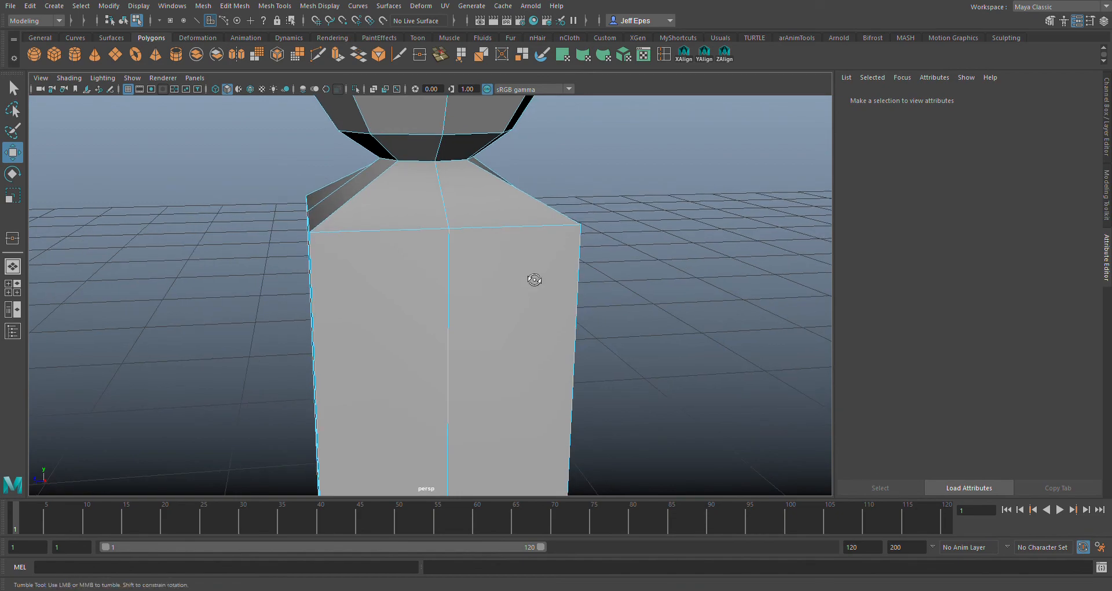
pyautogui.moveTo(533, 281)
pyautogui.keyDown('alt'); pyautogui.mouseDown()
pyautogui.moveTo(673, 261)
pyautogui.moveTo(646, 284)
pyautogui.moveTo(545, 292)
pyautogui.mouseUp(); pyautogui.keyUp('alt')
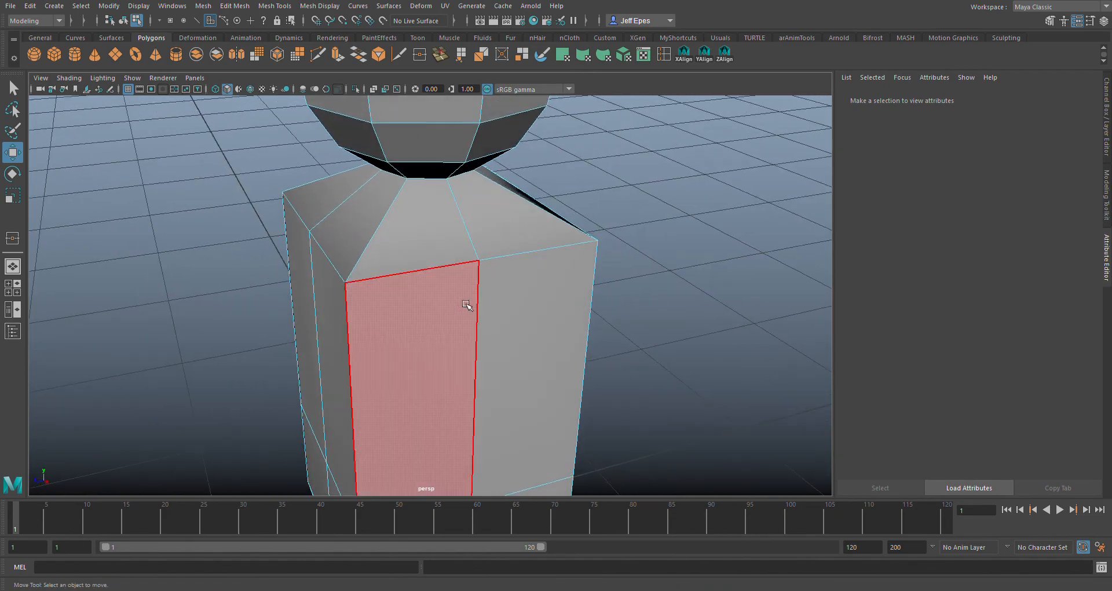
pyautogui.scroll(-5, 468, 305)
pyautogui.scroll(5, 470, 306)
pyautogui.scroll(-6, 426, 336)
pyautogui.keyDown('alt'); pyautogui.moveTo(329, 344); pyautogui.dragTo(472, 302); pyautogui.keyUp('alt')
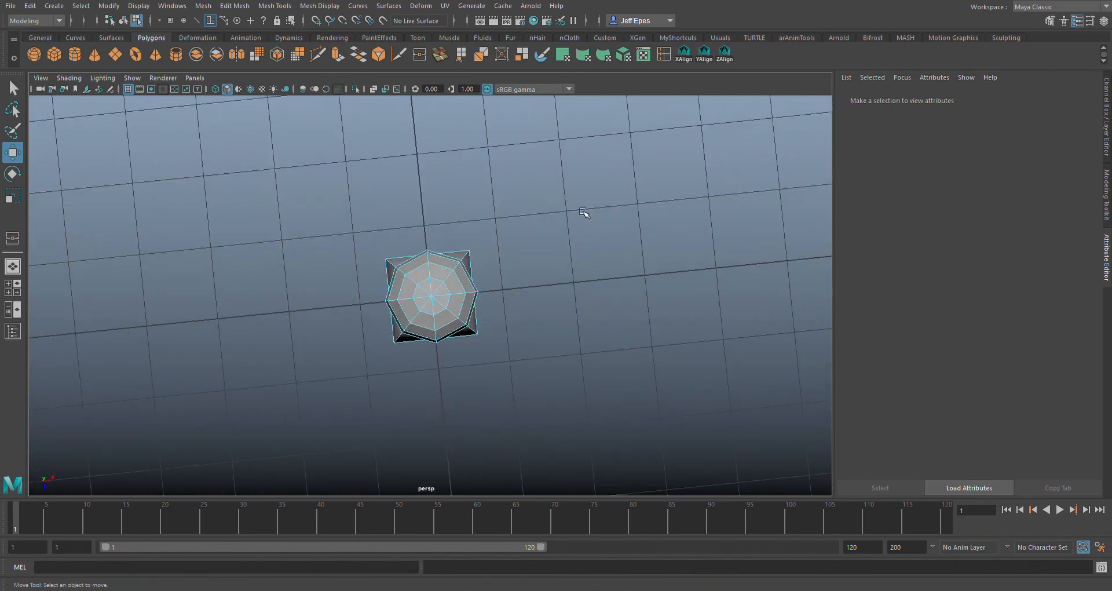
# Examine the triangular faces that meet at the crown of the head from above and at an angle
pyautogui.scroll(6, 543, 358)
pyautogui.keyDown('alt'); pyautogui.moveTo(595, 363); pyautogui.dragTo(560, 344); pyautogui.keyUp('alt')
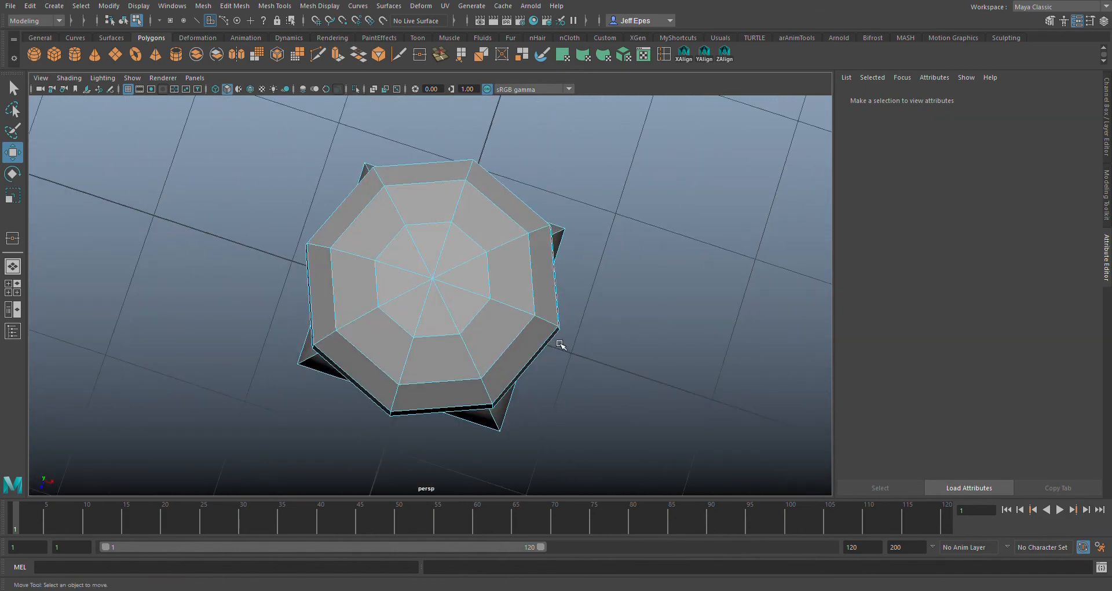
pyautogui.scroll(4, 460, 278)
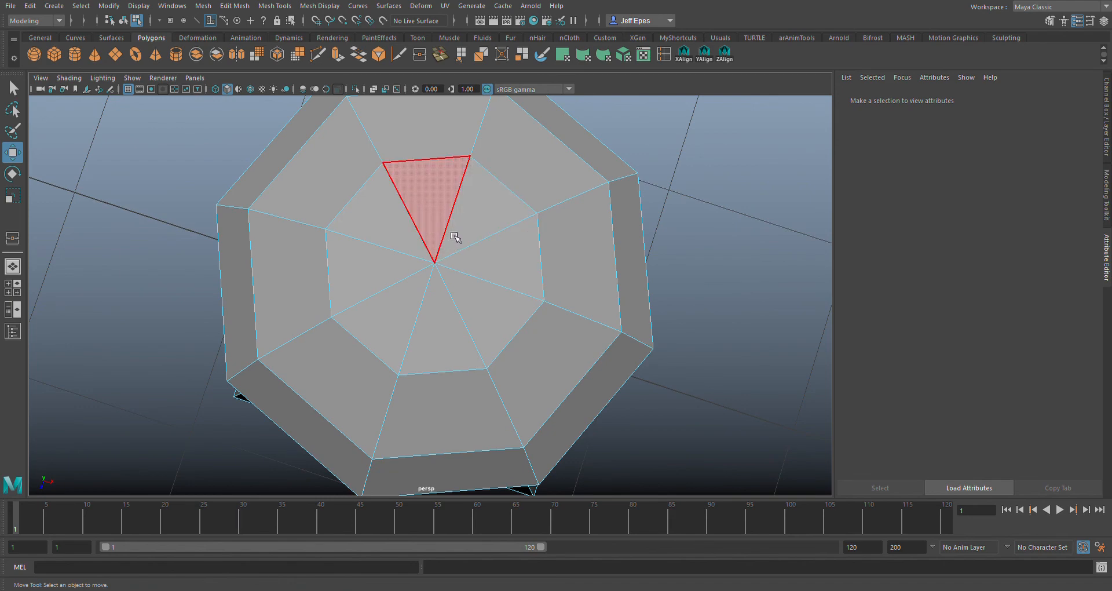
pyautogui.scroll(-4, 488, 182)
pyautogui.keyDown('alt'); pyautogui.moveTo(488, 181); pyautogui.dragTo(630, 297); pyautogui.keyUp('alt')
pyautogui.keyDown('alt'); pyautogui.moveTo(417, 188); pyautogui.dragTo(426, 223); pyautogui.keyUp('alt')
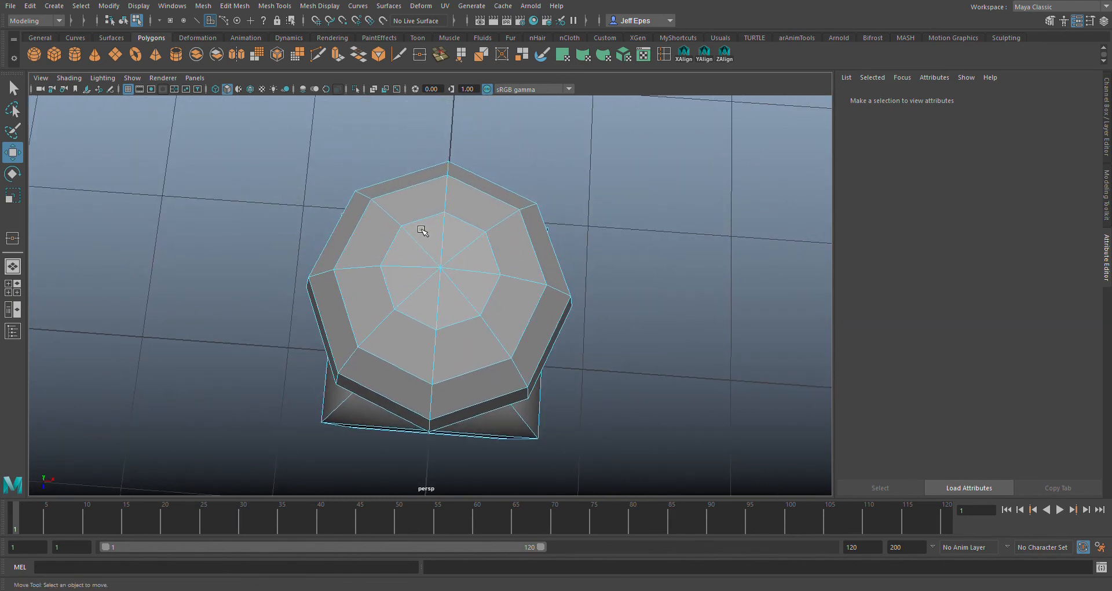
pyautogui.scroll(4, 427, 240)
pyautogui.scroll(-3, 444, 192)
# Select two neighbouring triangular faces at the crown of the head, and clear the selection
pyautogui.click(446, 190)
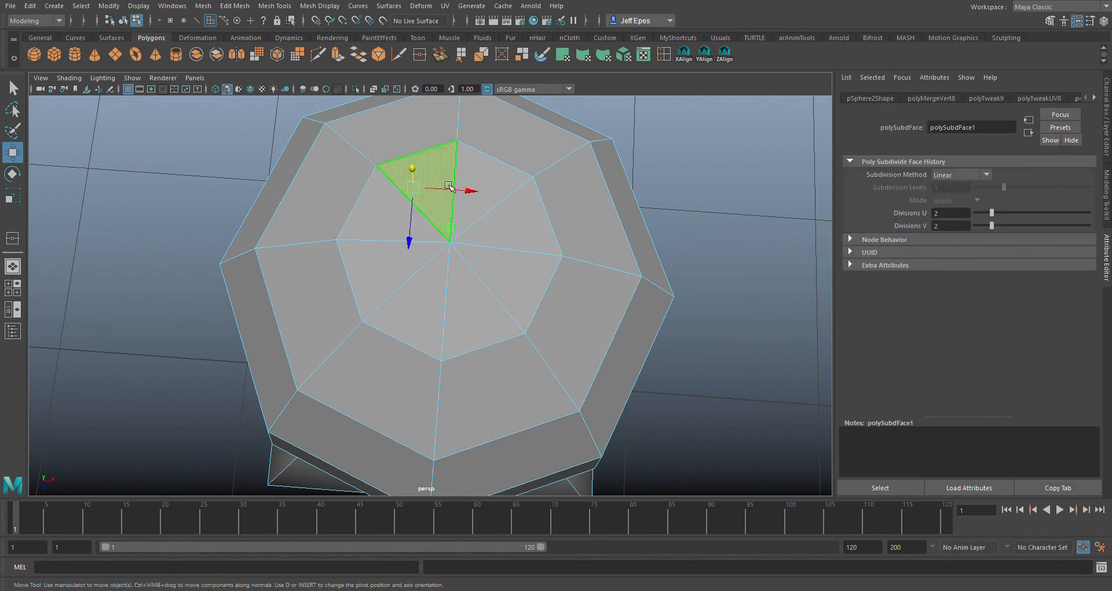
pyautogui.scroll(-3, 557, 181)
pyautogui.scroll(2, 486, 231)
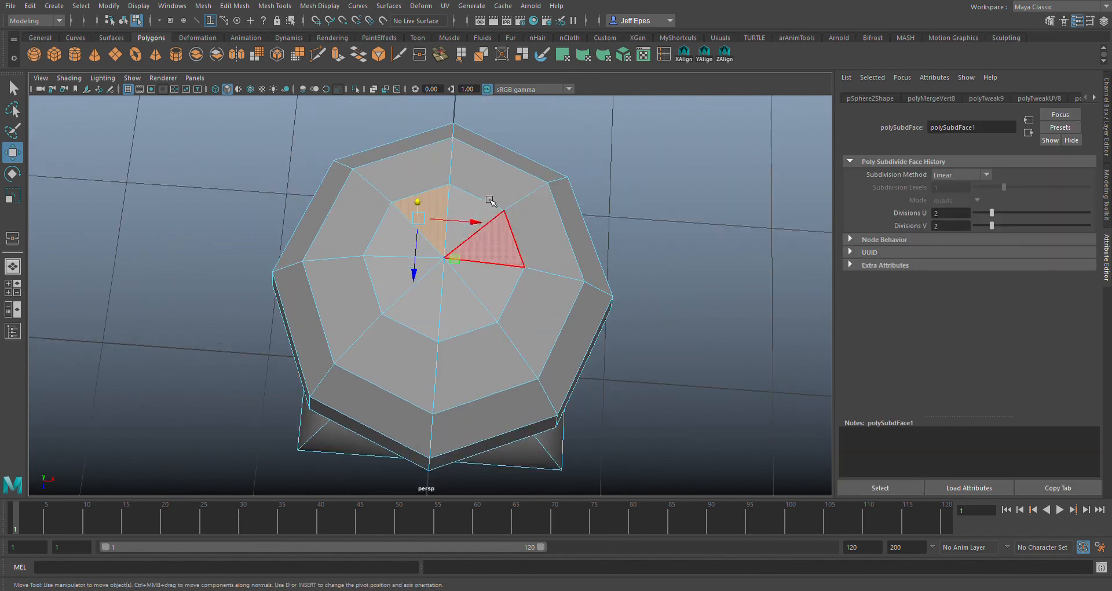
pyautogui.keyDown('shift'); pyautogui.click(364, 242); pyautogui.keyUp('shift')
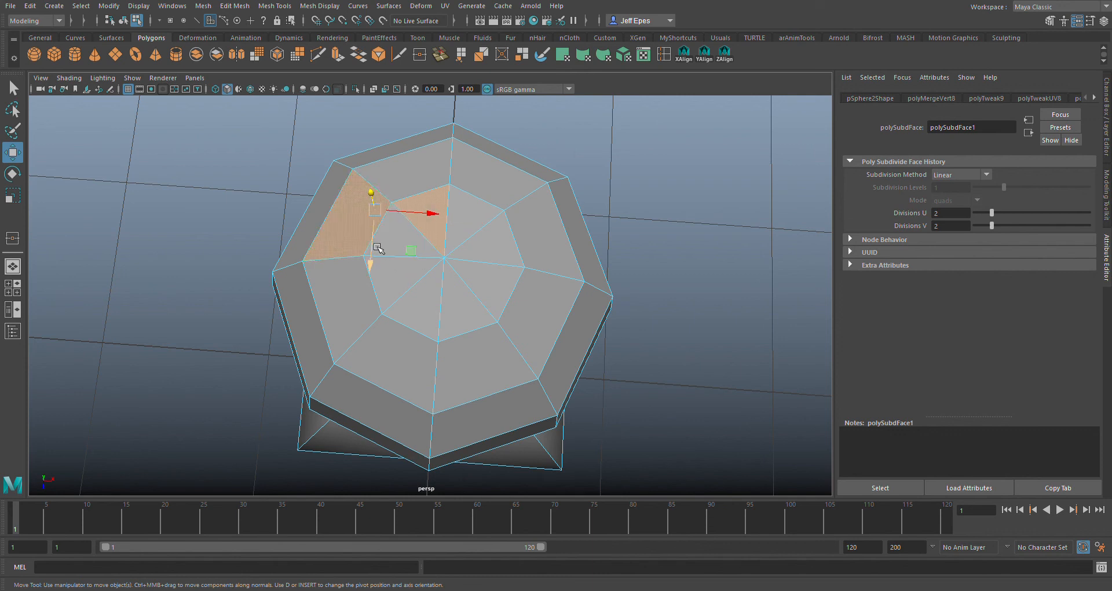
pyautogui.click(392, 253)
pyautogui.keyDown('shift'); pyautogui.click(433, 212); pyautogui.keyUp('shift')
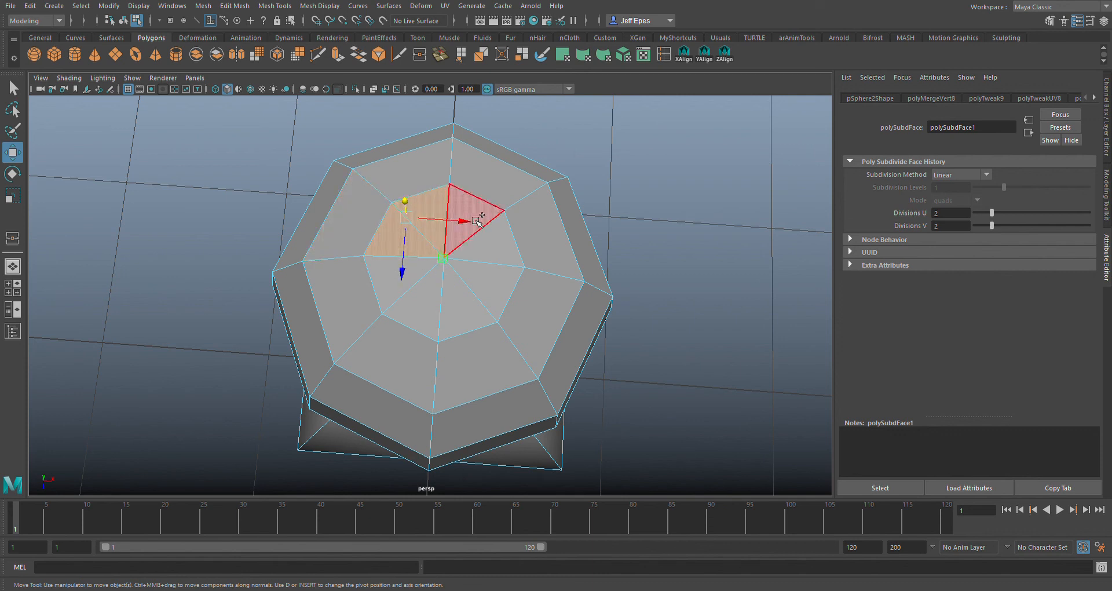
pyautogui.keyDown('alt'); pyautogui.moveTo(757, 240); pyautogui.dragTo(746, 231); pyautogui.keyUp('alt')
pyautogui.click(664, 280)
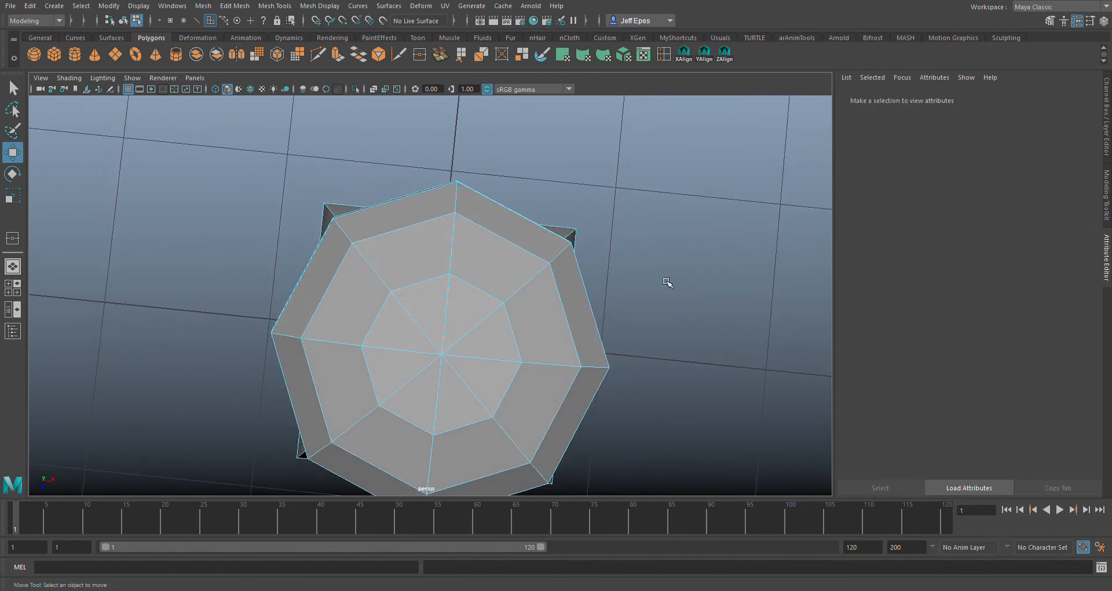
# Try extruding one triangular face at the crown of the head, undoing the first adjustment of the extruded face
pyautogui.click(405, 333)
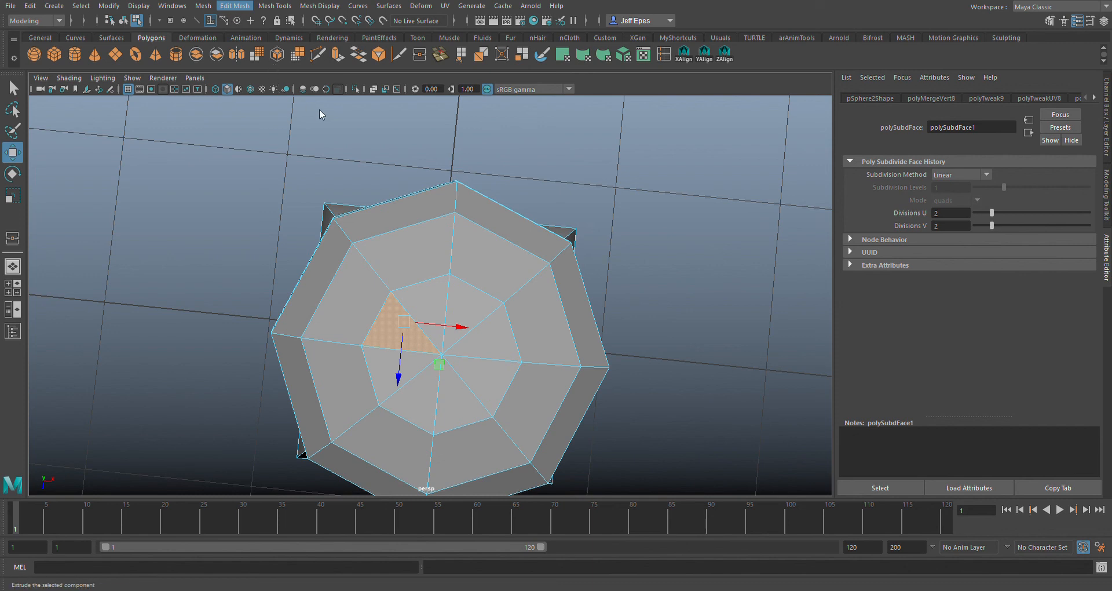
pyautogui.hotkey('ctrl', 'e')
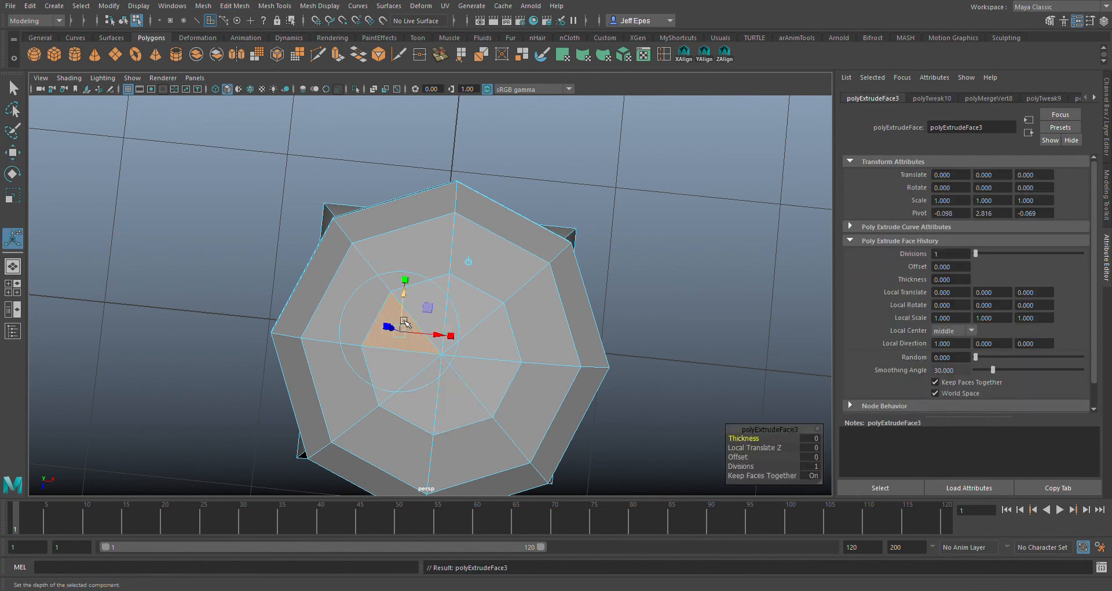
pyautogui.scroll(5, 438, 350)
pyautogui.scroll(-2, 429, 350)
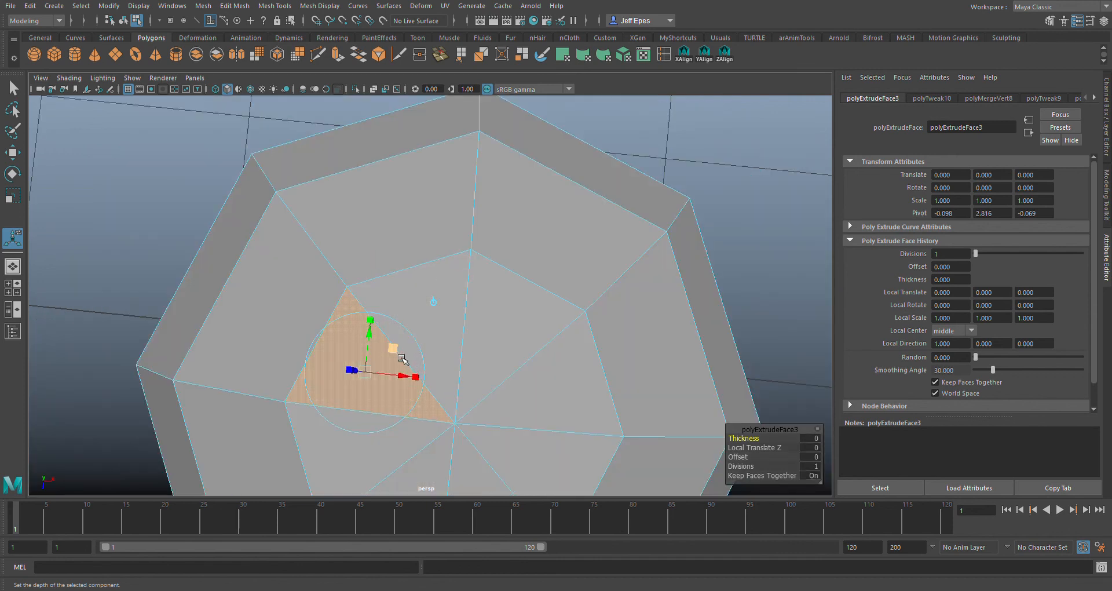
pyautogui.moveTo(402, 359); pyautogui.dragTo(399, 364)
pyautogui.hotkey('ctrl', 'z')
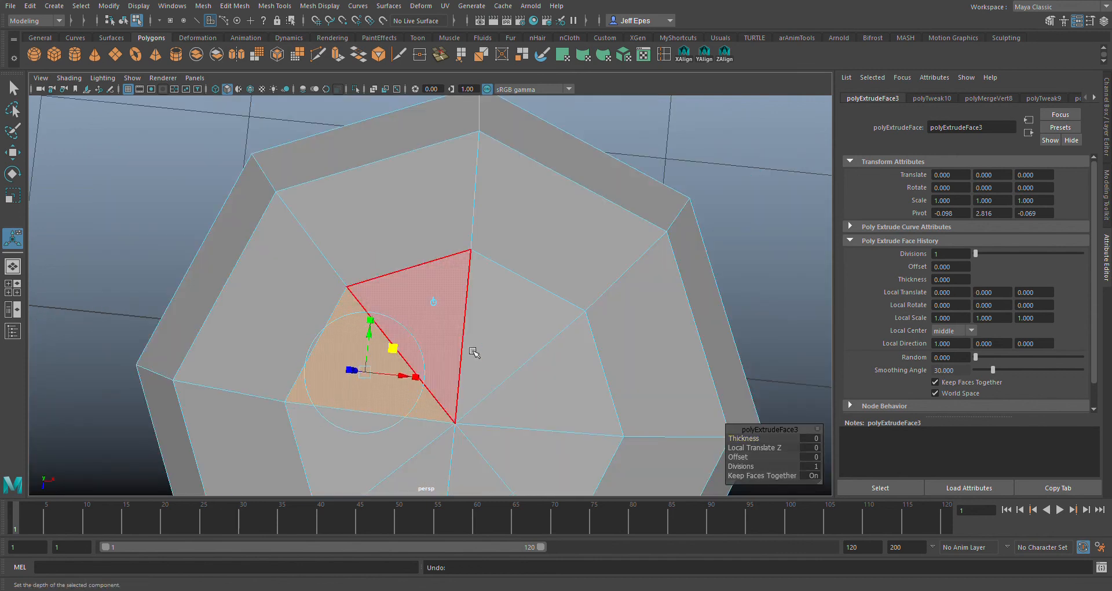
# Try scaling the extruded crown face inward to about 0.36 in X and Z, and check it from the side
pyautogui.click(20, 205)
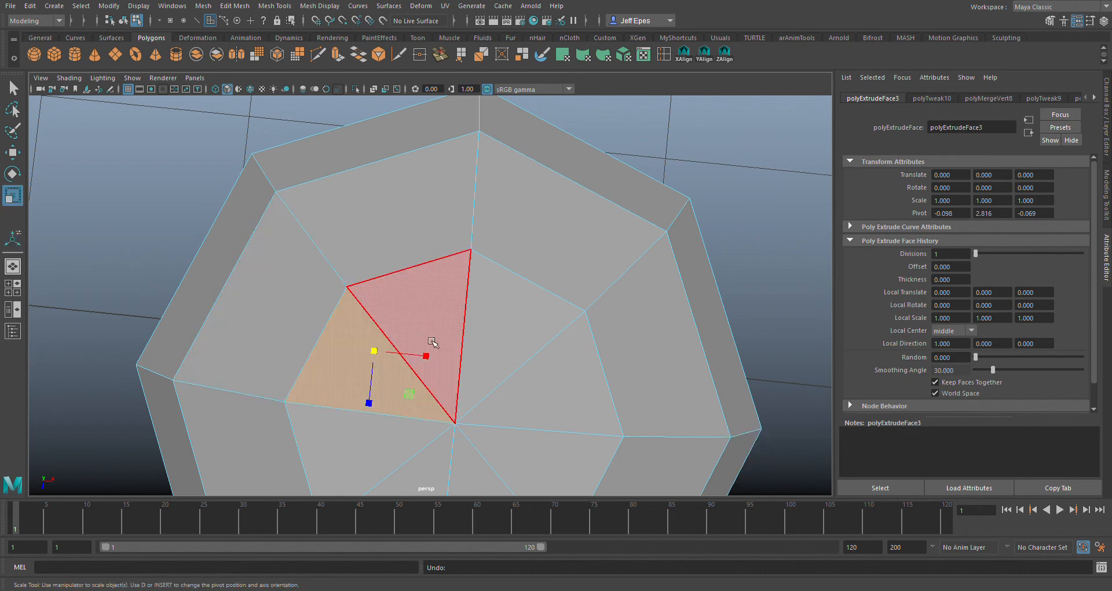
pyautogui.moveTo(415, 399); pyautogui.dragTo(406, 398)
pyautogui.keyDown('alt'); pyautogui.moveTo(424, 353); pyautogui.dragTo(306, 324); pyautogui.keyUp('alt')
pyautogui.keyDown('alt'); pyautogui.moveTo(307, 324); pyautogui.dragTo(372, 516, button='middle'); pyautogui.keyUp('alt')
pyautogui.keyDown('alt'); pyautogui.moveTo(437, 426); pyautogui.dragTo(481, 422); pyautogui.keyUp('alt')
pyautogui.keyDown('alt'); pyautogui.moveTo(481, 422); pyautogui.dragTo(458, 546, button='middle'); pyautogui.keyUp('alt')
pyautogui.keyDown('alt'); pyautogui.moveTo(460, 372); pyautogui.dragTo(650, 365); pyautogui.keyUp('alt')
# Undo the scaling and extrusion of the crown face, and clear the selection
pyautogui.hotkey('ctrl', 'z')
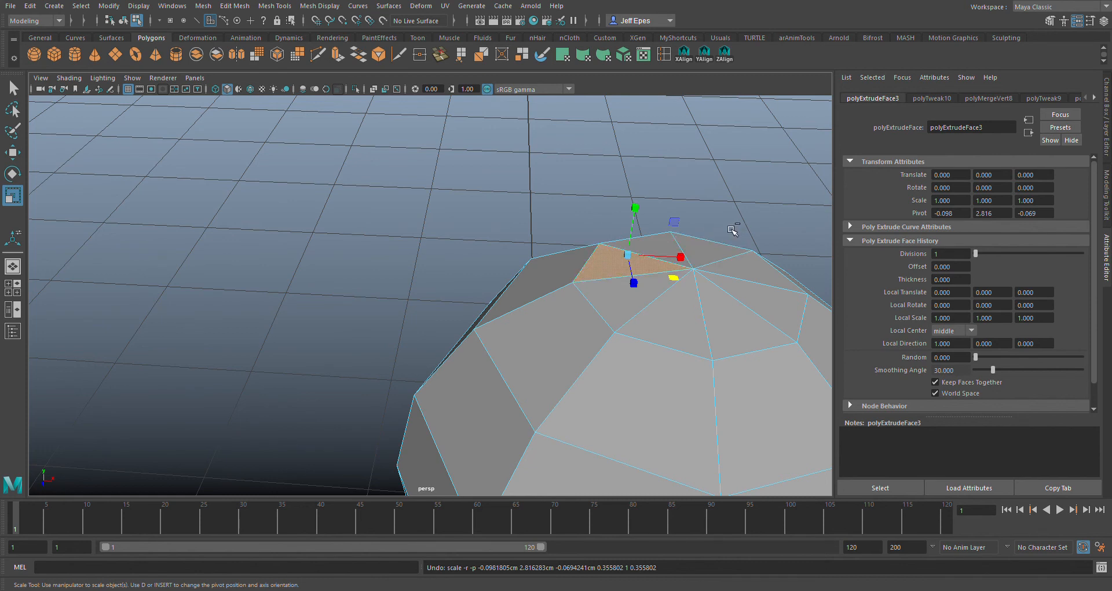
pyautogui.hotkey('ctrl', 'z')
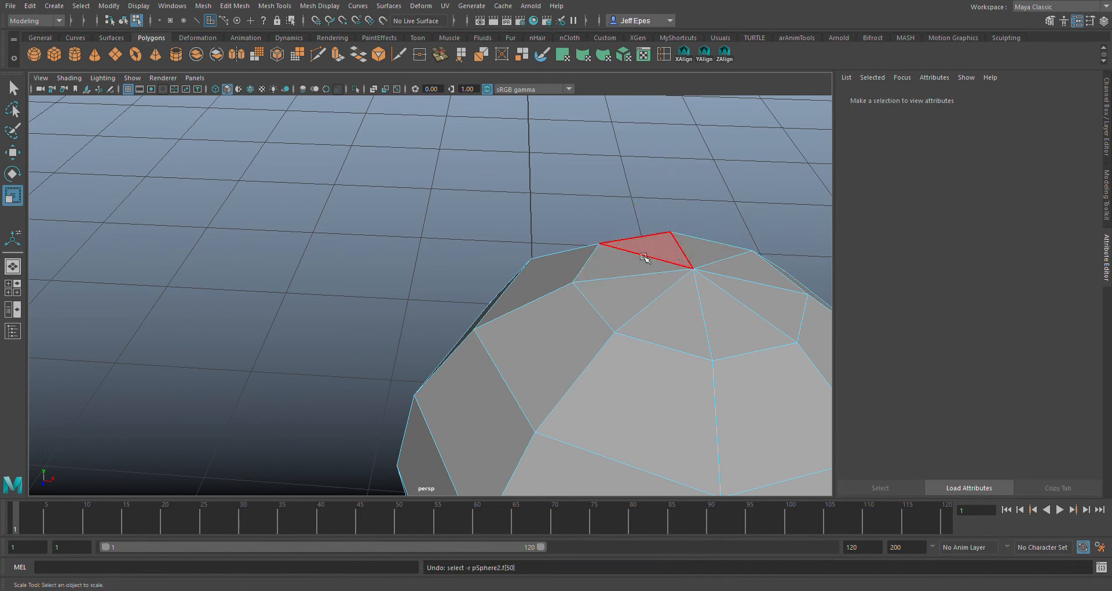
pyautogui.hotkey('ctrl', 'z')
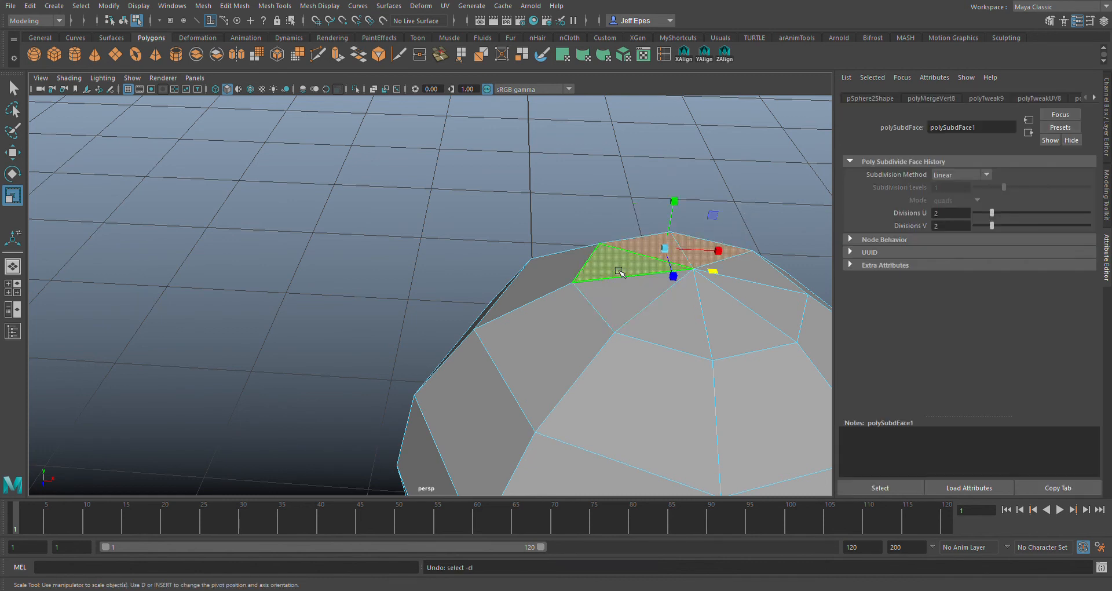
pyautogui.click(416, 224)
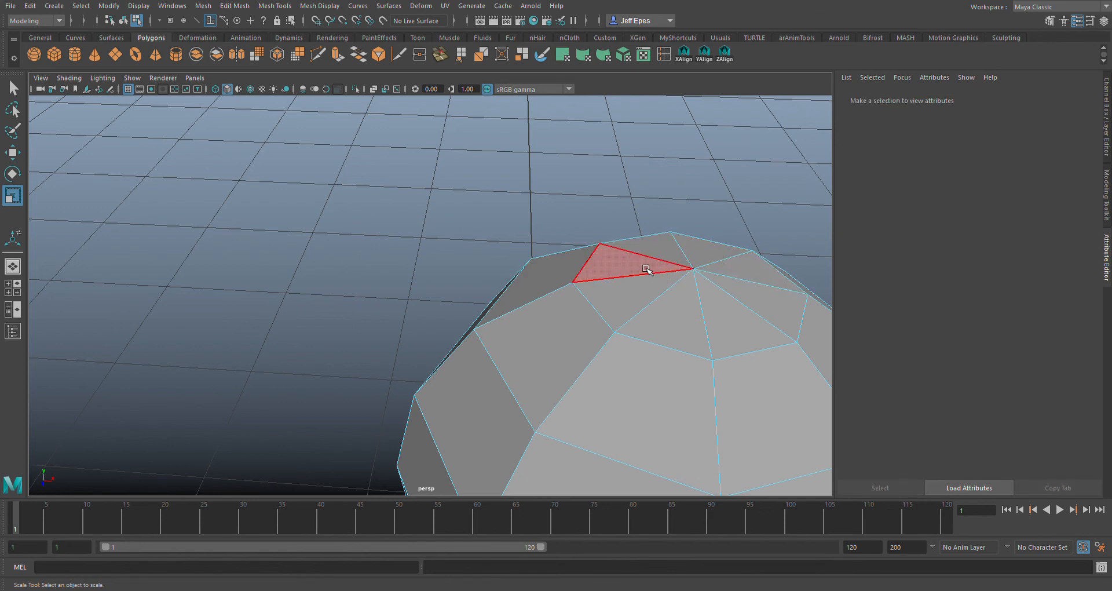
# Select the same triangular face at the crown of the head and extrude it with no thickness or offset
pyautogui.keyDown('alt'); pyautogui.moveTo(647, 270); pyautogui.dragTo(485, 281, button='middle'); pyautogui.keyUp('alt')
pyautogui.keyDown('alt'); pyautogui.moveTo(485, 280); pyautogui.dragTo(497, 297); pyautogui.keyUp('alt')
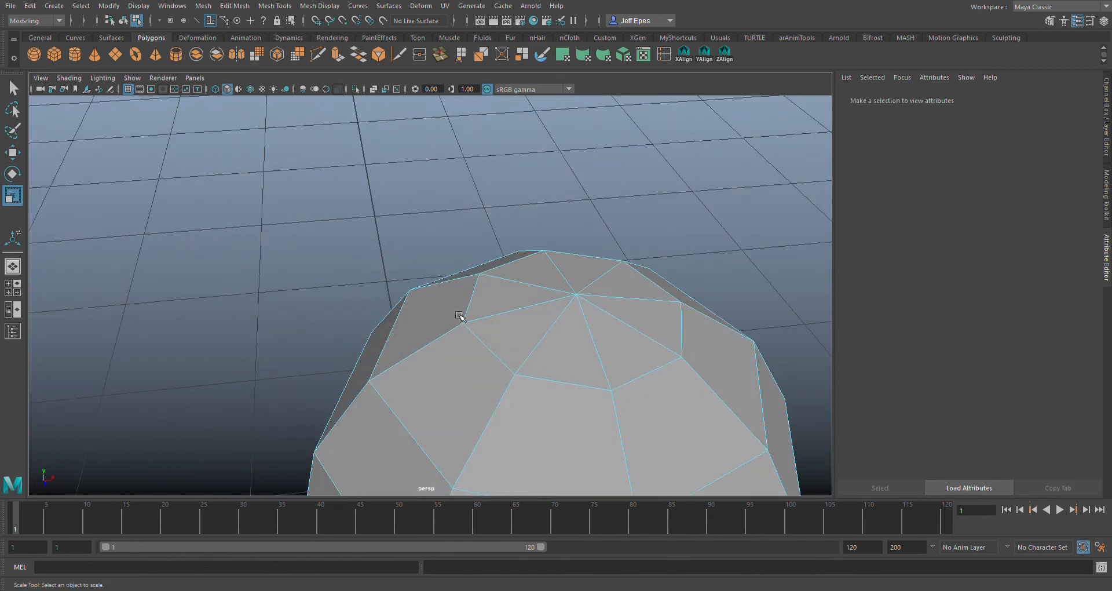
pyautogui.click(498, 296)
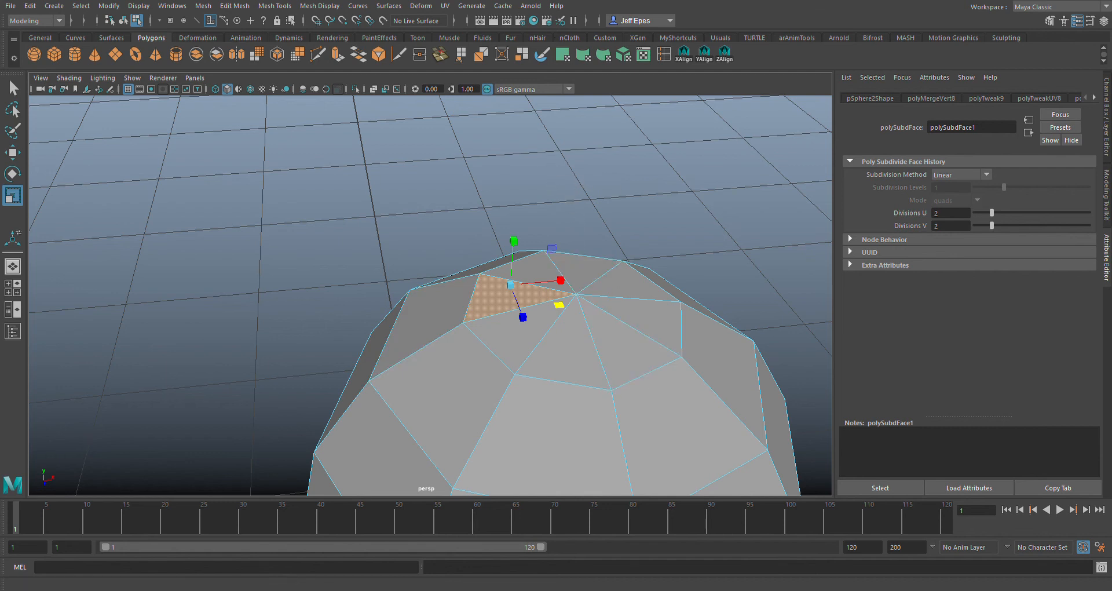
pyautogui.keyDown('alt'); pyautogui.moveTo(533, 134); pyautogui.dragTo(665, 196, button='right'); pyautogui.keyUp('alt')
pyautogui.keyDown('alt'); pyautogui.moveTo(668, 169); pyautogui.dragTo(596, 171, button='middle'); pyautogui.keyUp('alt')
pyautogui.keyDown('alt'); pyautogui.moveTo(591, 172); pyautogui.dragTo(595, 206); pyautogui.keyUp('alt')
pyautogui.keyDown('alt'); pyautogui.moveTo(596, 206); pyautogui.dragTo(496, 161, button='middle'); pyautogui.keyUp('alt')
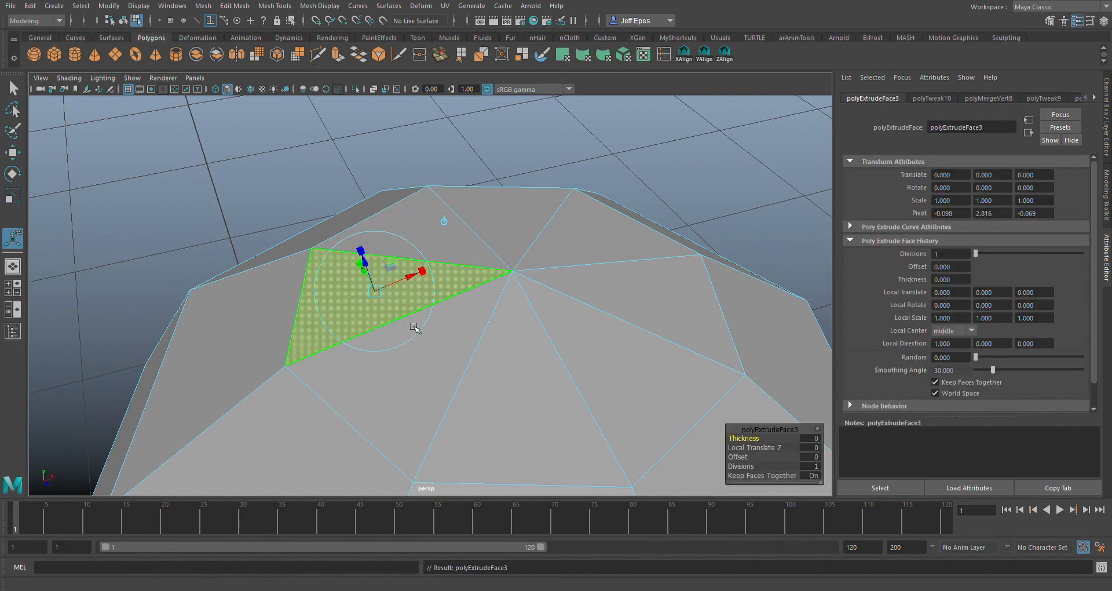
pyautogui.keyDown('alt'); pyautogui.moveTo(415, 325); pyautogui.dragTo(372, 256, button='middle'); pyautogui.keyUp('alt')
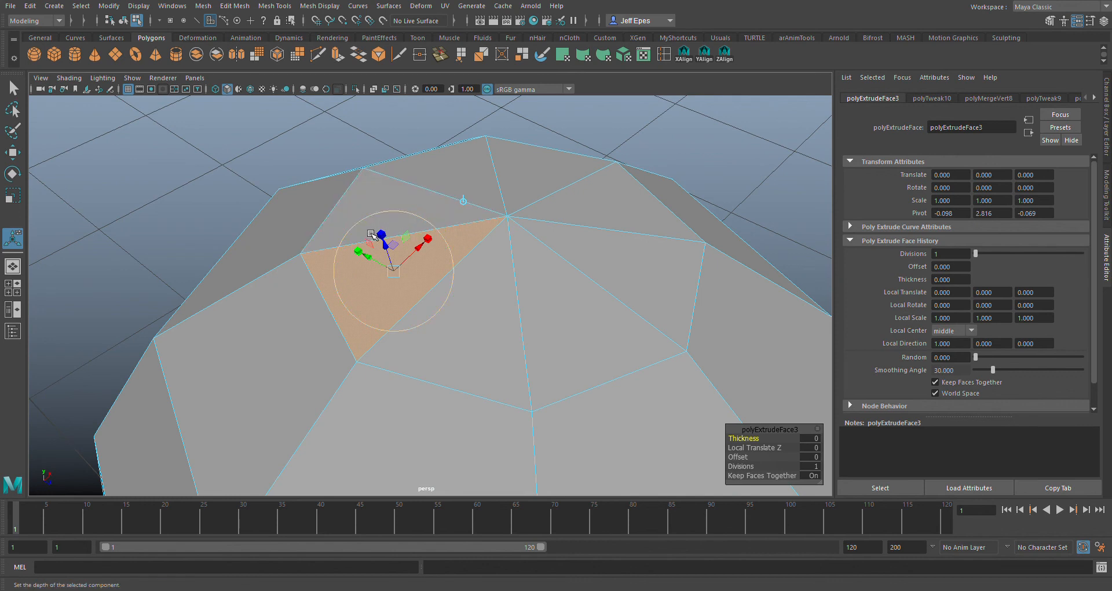
pyautogui.click(372, 234)
pyautogui.moveTo(372, 234); pyautogui.dragTo(375, 236)
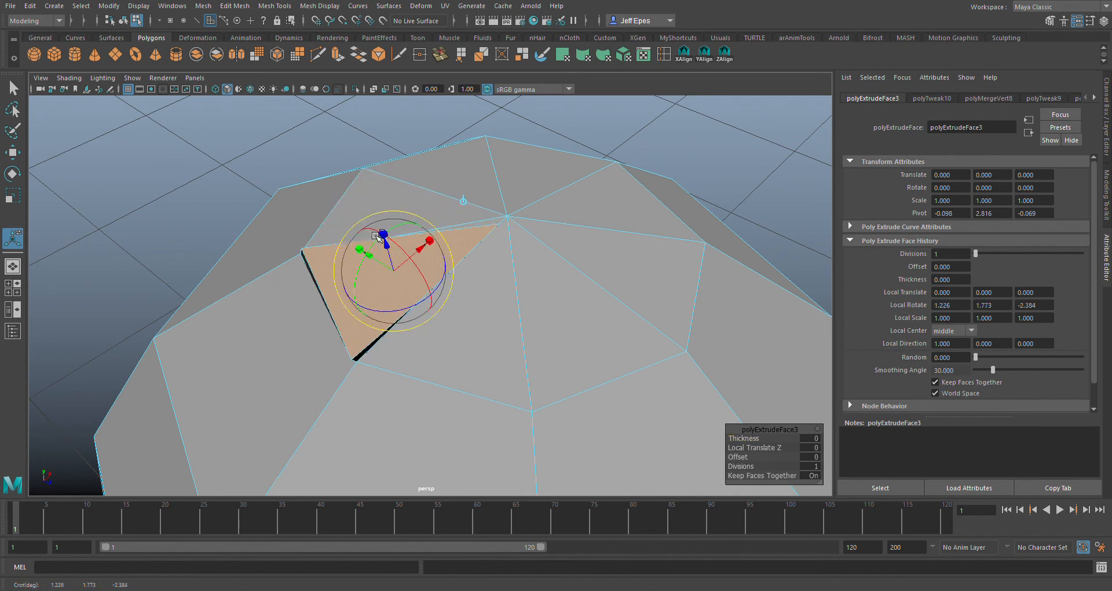
pyautogui.hotkey('ctrl', 'z')
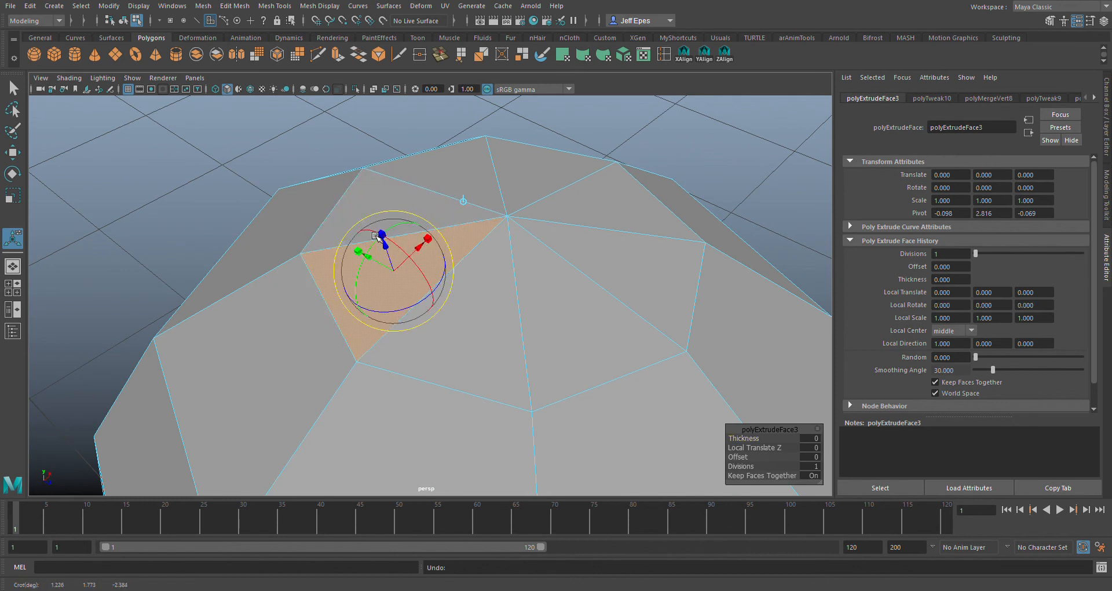
# Scale the extruded crown face inward in X and Z to form a smaller inset triangle
pyautogui.click(13, 196)
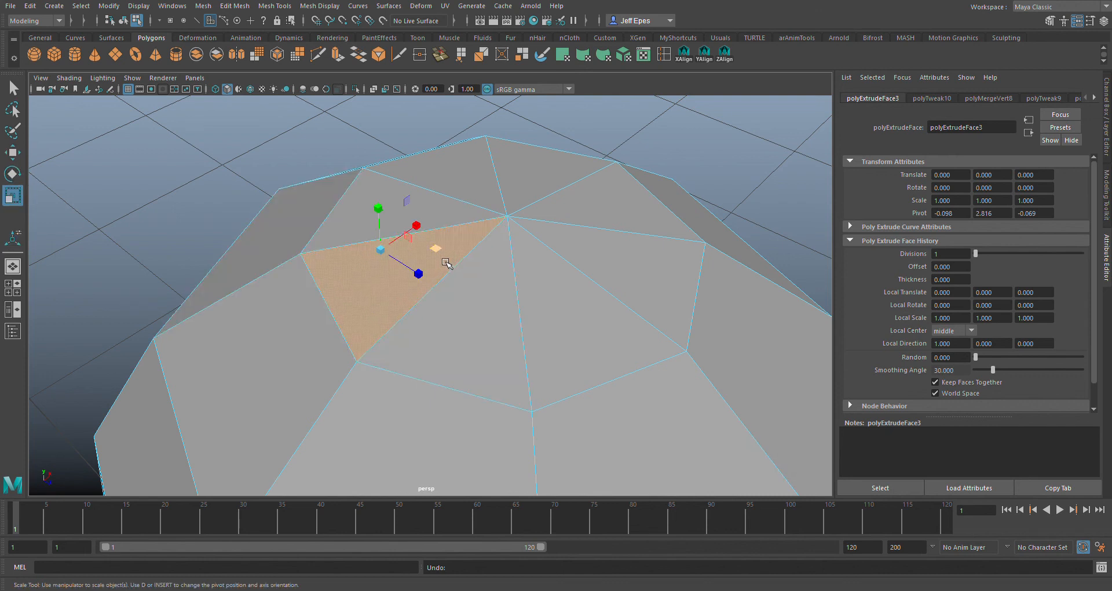
pyautogui.moveTo(438, 259); pyautogui.dragTo(586, 280)
pyautogui.keyDown('alt'); pyautogui.moveTo(585, 280); pyautogui.dragTo(347, 271, button='middle'); pyautogui.keyUp('alt')
pyautogui.keyDown('alt'); pyautogui.moveTo(347, 271); pyautogui.dragTo(296, 393); pyautogui.keyUp('alt')
pyautogui.keyDown('alt'); pyautogui.moveTo(295, 393); pyautogui.dragTo(174, 448, button='middle'); pyautogui.keyUp('alt')
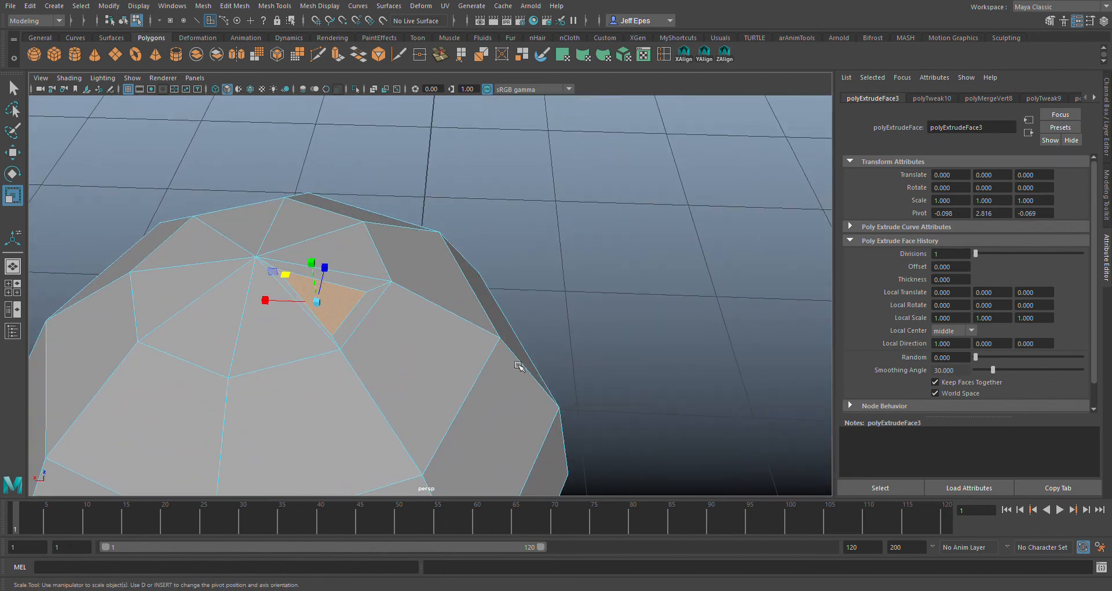
# Inspect the inset triangle and the narrow faces around it close up and from low and raised angles
pyautogui.keyDown('alt'); pyautogui.moveTo(516, 376); pyautogui.dragTo(645, 258); pyautogui.keyUp('alt')
pyautogui.keyDown('alt'); pyautogui.moveTo(643, 260); pyautogui.dragTo(546, 330, button='middle'); pyautogui.keyUp('alt')
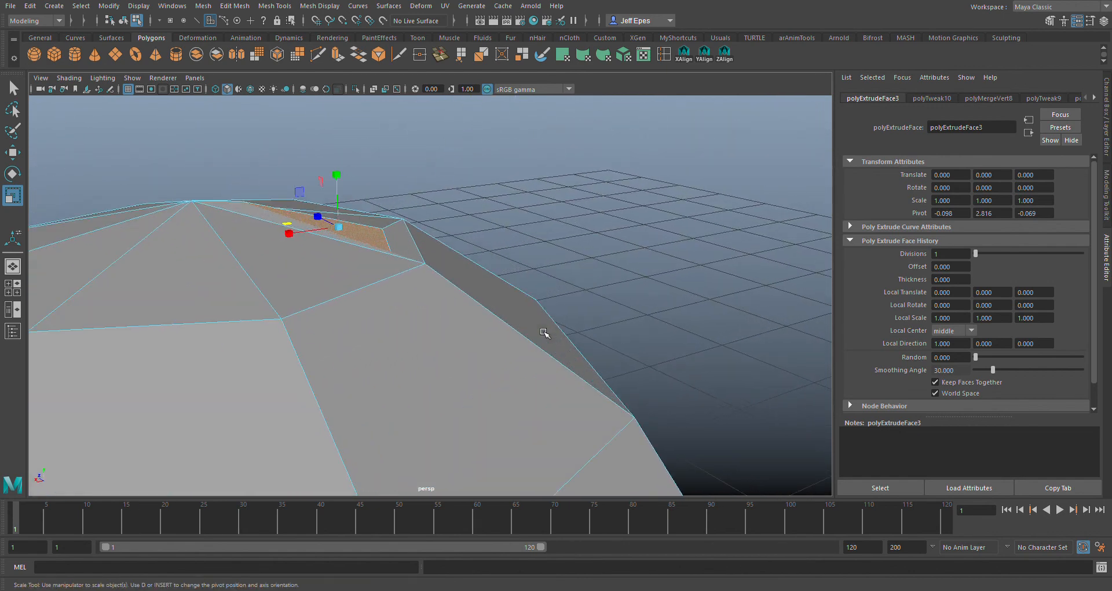
pyautogui.moveTo(544, 330)
pyautogui.keyDown('alt'); pyautogui.mouseDown()
pyautogui.moveTo(571, 335)
pyautogui.moveTo(557, 339)
pyautogui.mouseUp(); pyautogui.keyUp('alt')
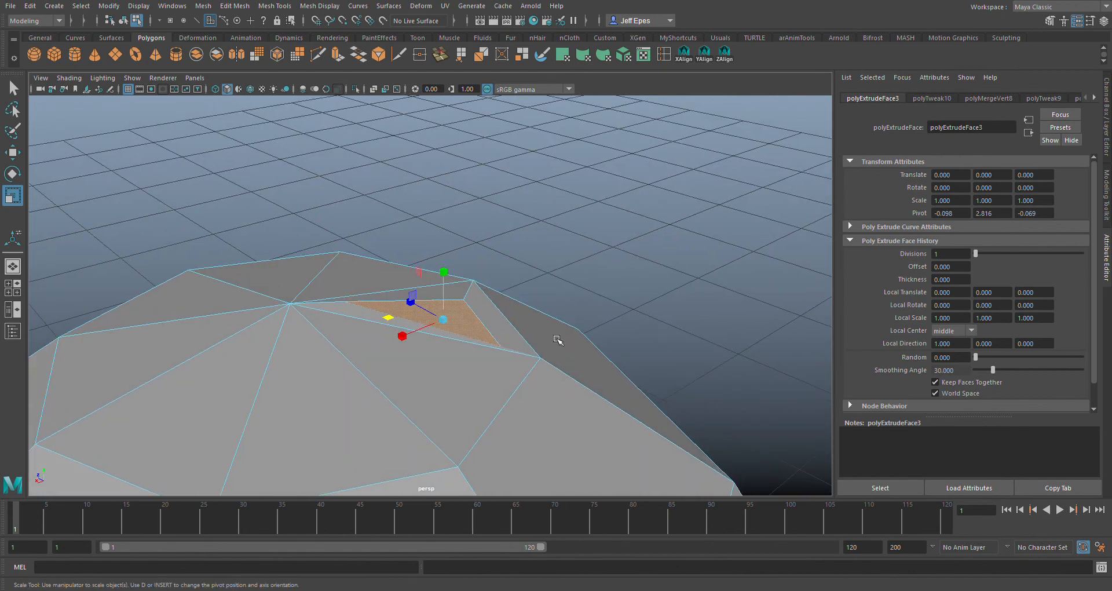
pyautogui.scroll(4, 504, 288)
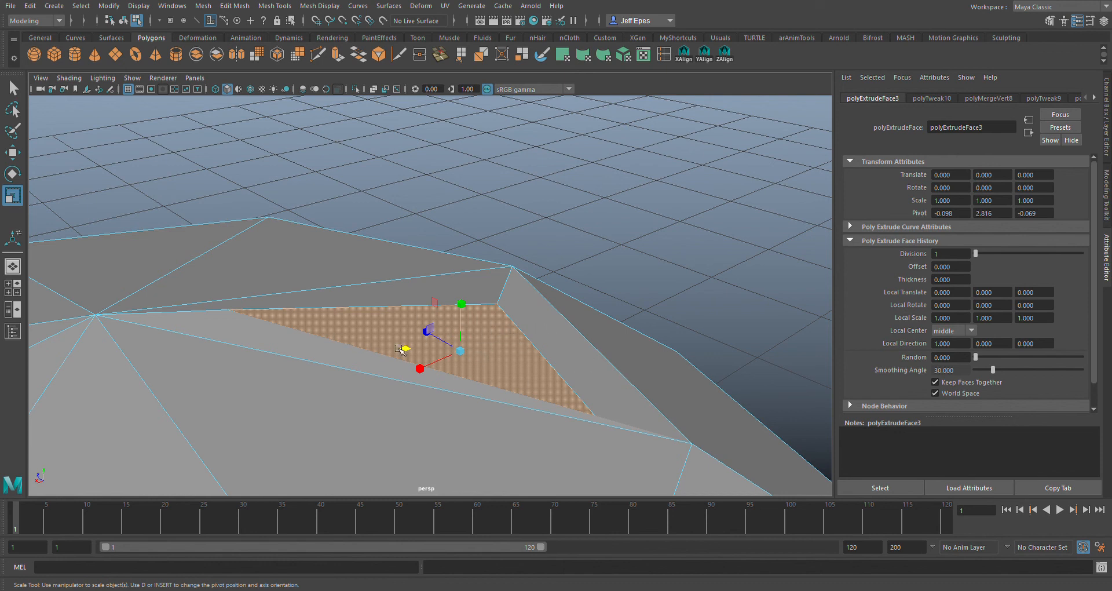
pyautogui.scroll(-4, 687, 255)
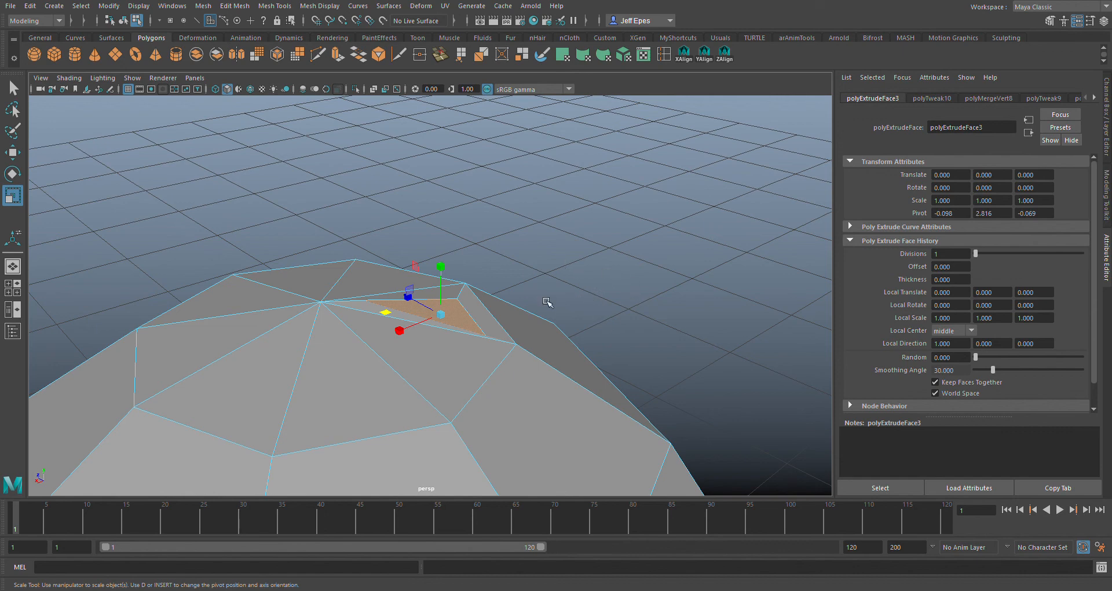
pyautogui.keyDown('alt'); pyautogui.moveTo(566, 288); pyautogui.dragTo(566, 273); pyautogui.keyUp('alt')
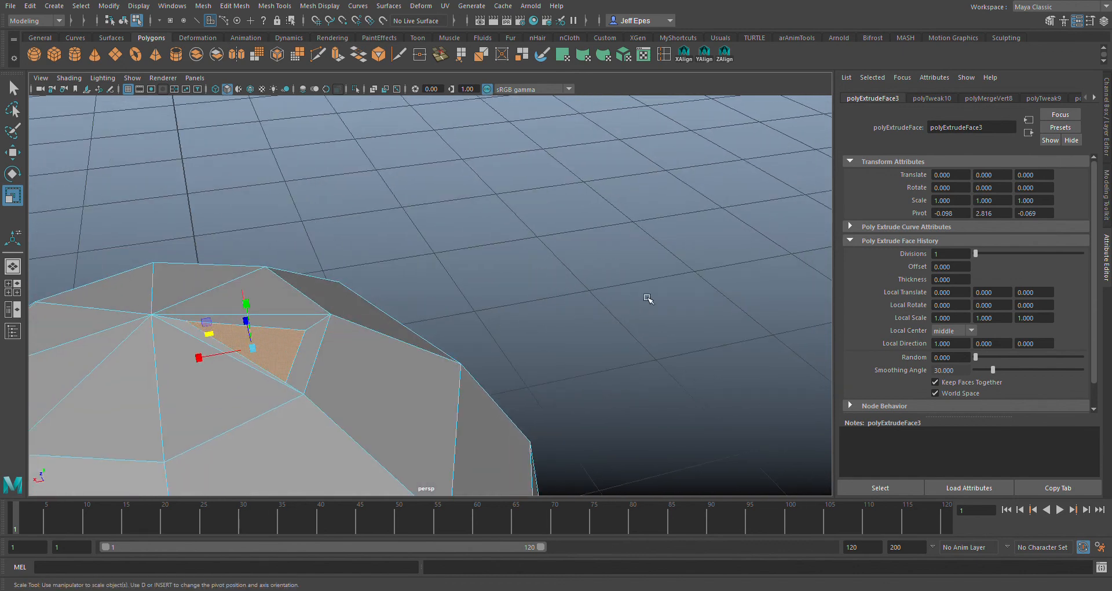
pyautogui.keyDown('alt'); pyautogui.moveTo(648, 298); pyautogui.dragTo(761, 298, button='middle'); pyautogui.keyUp('alt')
pyautogui.keyDown('alt'); pyautogui.moveTo(765, 301); pyautogui.dragTo(794, 327, button='right'); pyautogui.keyUp('alt')
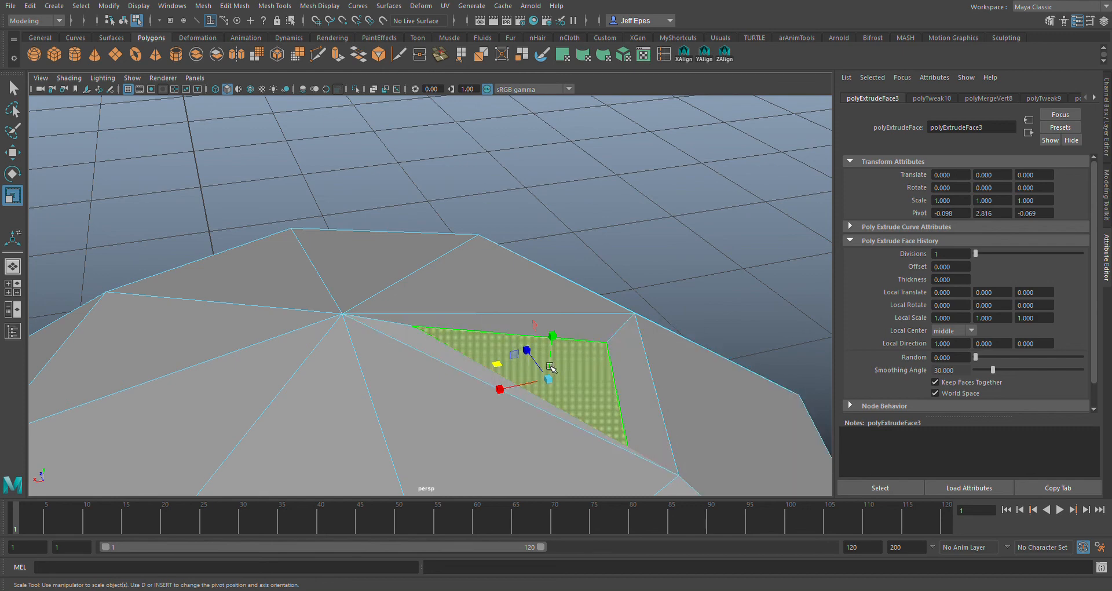
pyautogui.keyDown('alt'); pyautogui.moveTo(649, 283); pyautogui.dragTo(637, 244); pyautogui.keyUp('alt')
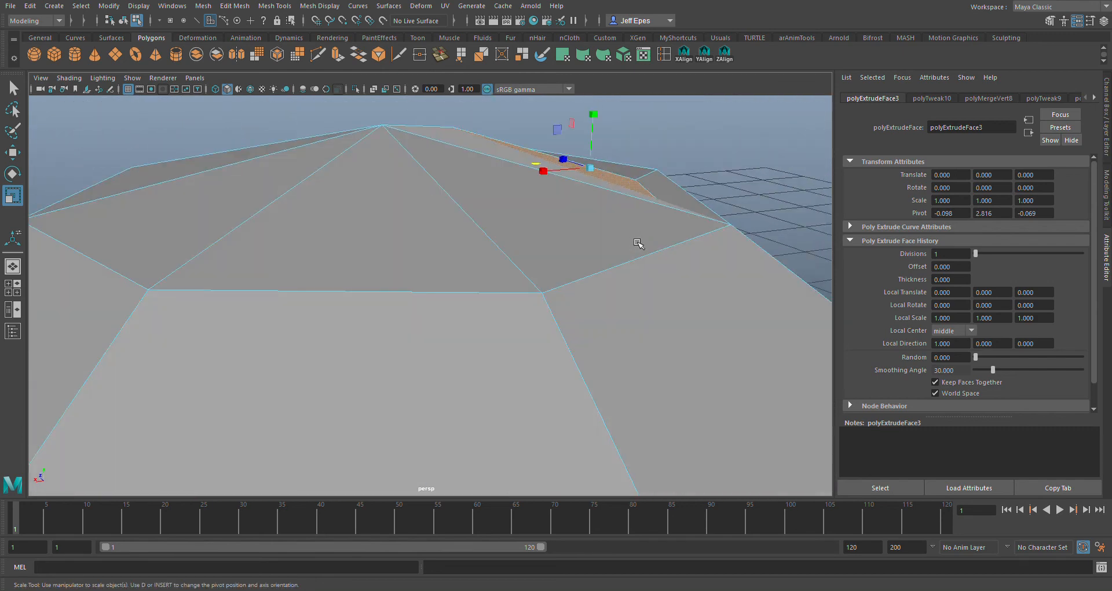
pyautogui.moveTo(698, 183)
pyautogui.keyDown('alt'); pyautogui.mouseDown(button='middle')
pyautogui.moveTo(660, 222)
pyautogui.moveTo(682, 192)
pyautogui.mouseUp(button='middle'); pyautogui.keyUp('alt')
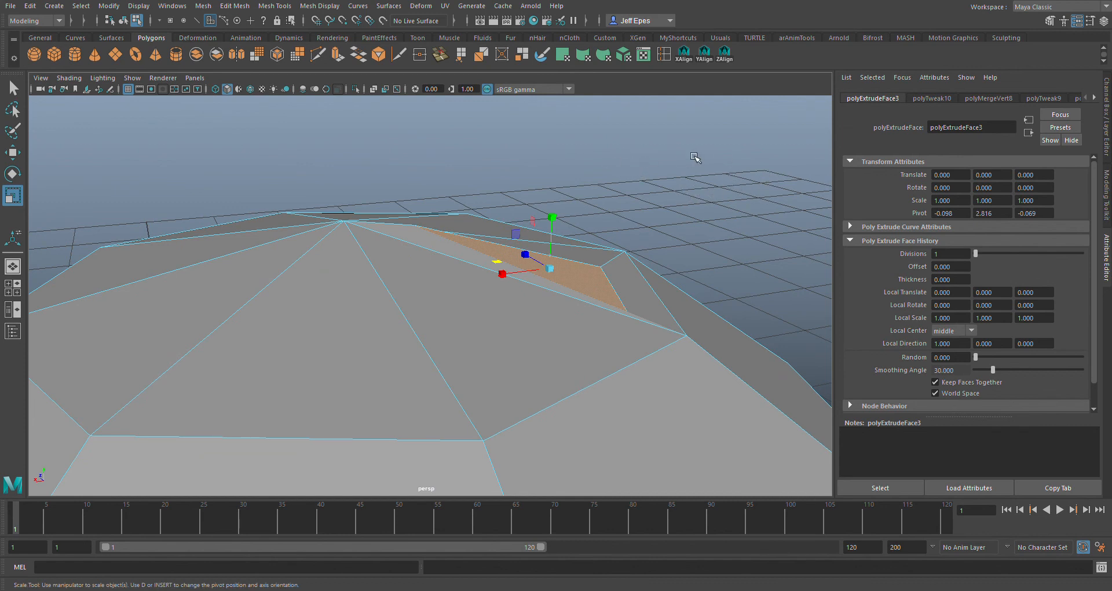
pyautogui.click(420, 55)
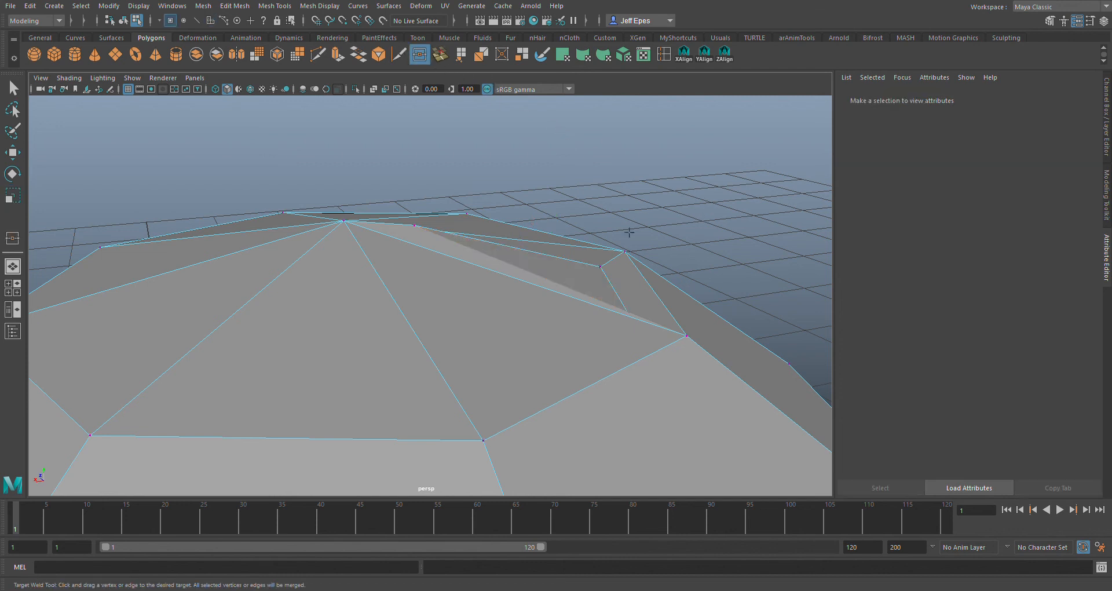
pyautogui.keyDown('alt'); pyautogui.moveTo(675, 188); pyautogui.dragTo(668, 210); pyautogui.keyUp('alt')
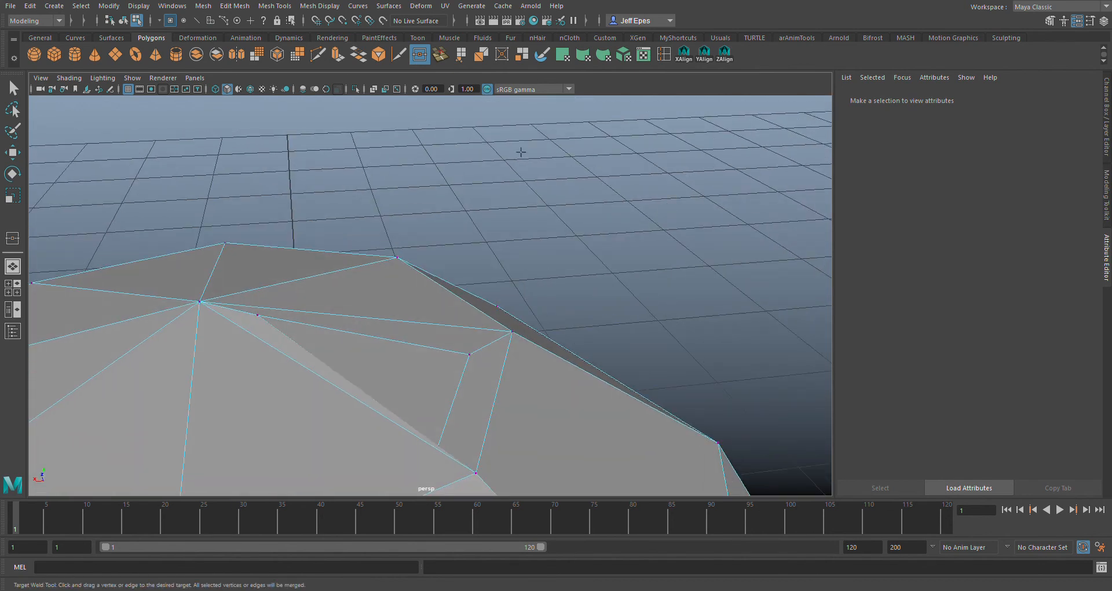
pyautogui.hotkey('ctrl', 'z')
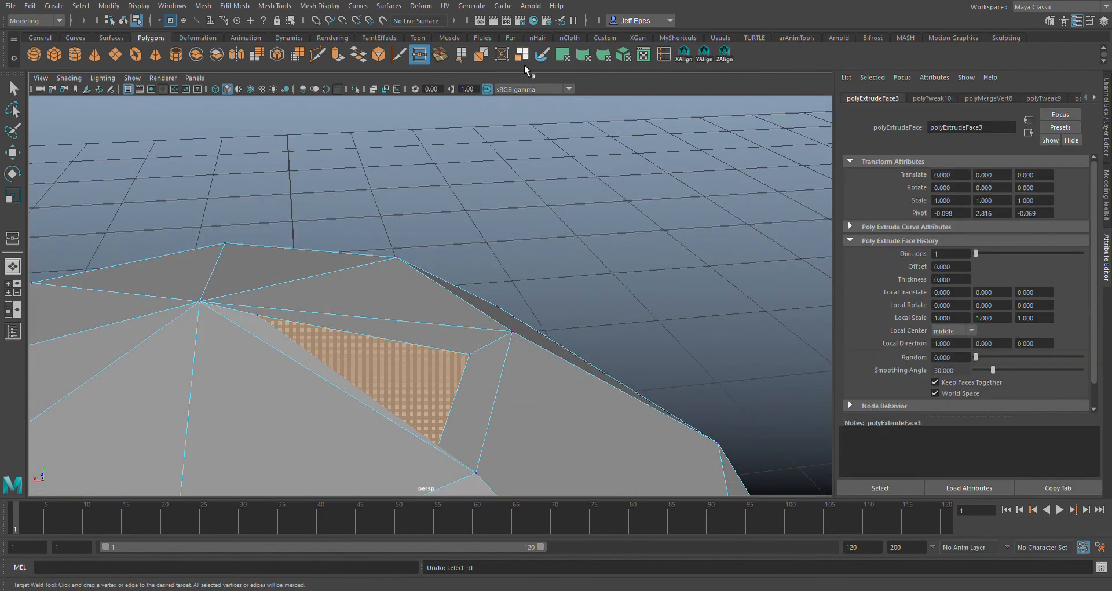
# Try to collapse the inset triangle at the crown of the head while in vertex selection mode
pyautogui.click(506, 59)
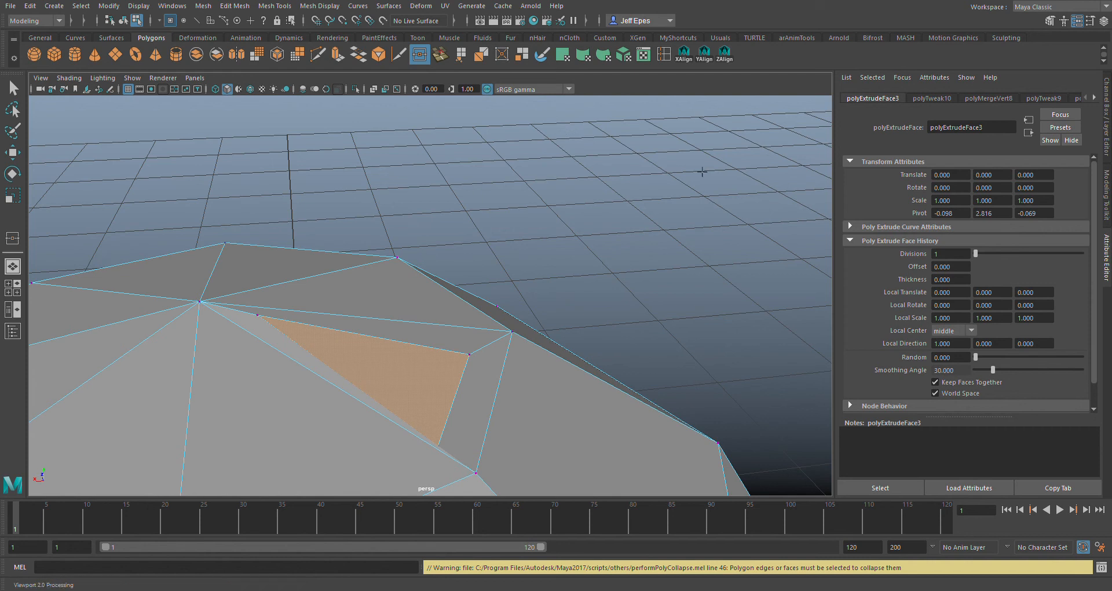
pyautogui.click(19, 92)
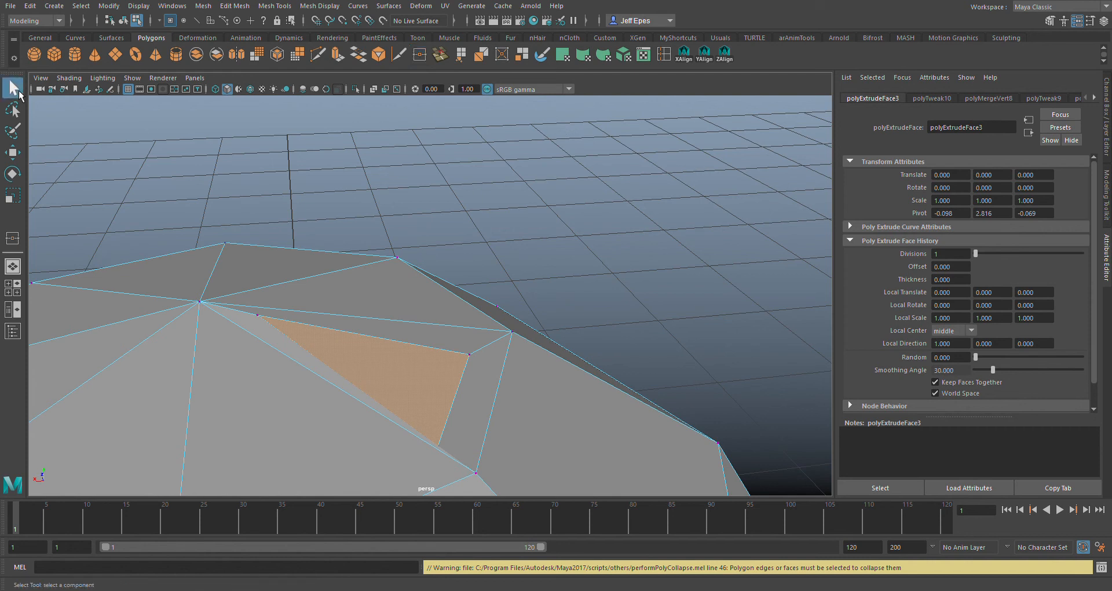
pyautogui.click(428, 385)
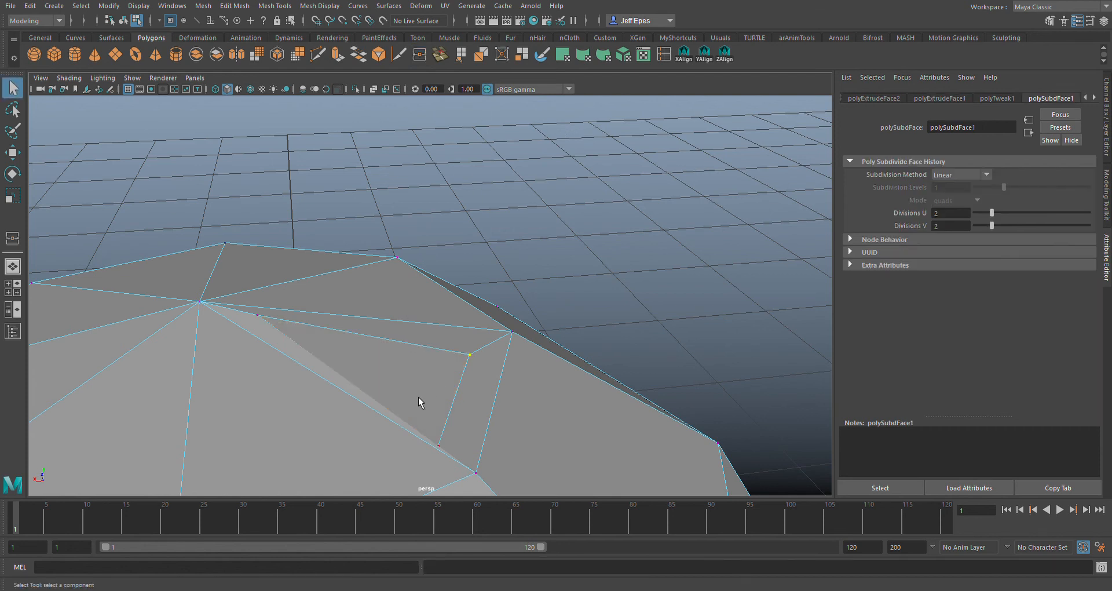
pyautogui.keyDown('alt'); pyautogui.moveTo(661, 264); pyautogui.dragTo(631, 237); pyautogui.keyUp('alt')
pyautogui.keyDown('alt'); pyautogui.moveTo(631, 237); pyautogui.dragTo(591, 275, button='middle'); pyautogui.keyUp('alt')
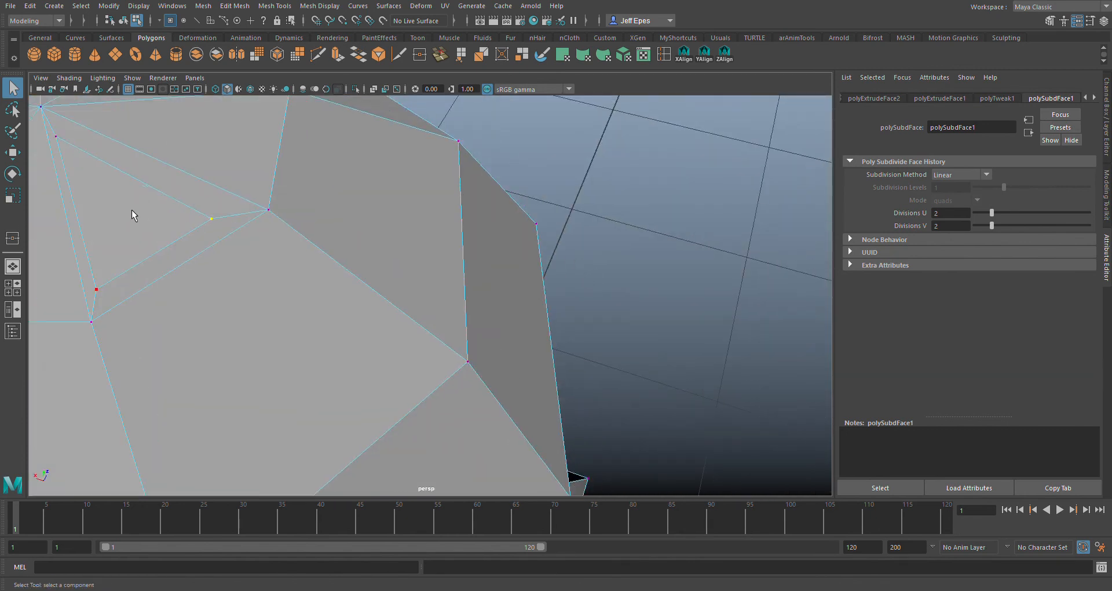
# Switch to face selection, select the inset triangle at the crown and collapse it to a single point
pyautogui.press('F11')
pyautogui.click(123, 223)
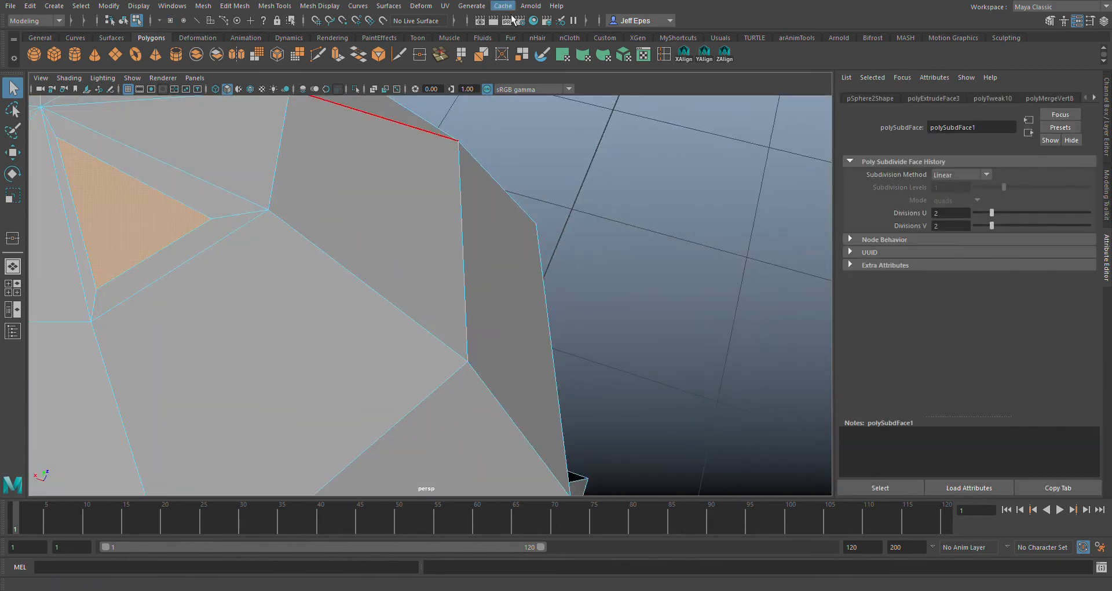
pyautogui.click(504, 56)
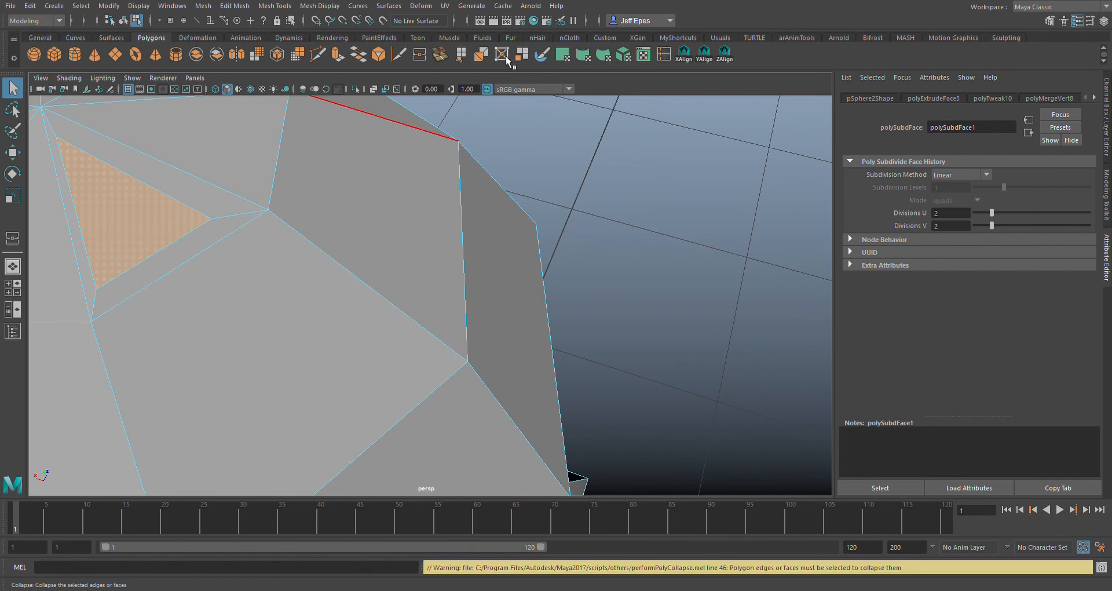
pyautogui.keyDown('alt'); pyautogui.moveTo(504, 215); pyautogui.dragTo(428, 349); pyautogui.keyUp('alt')
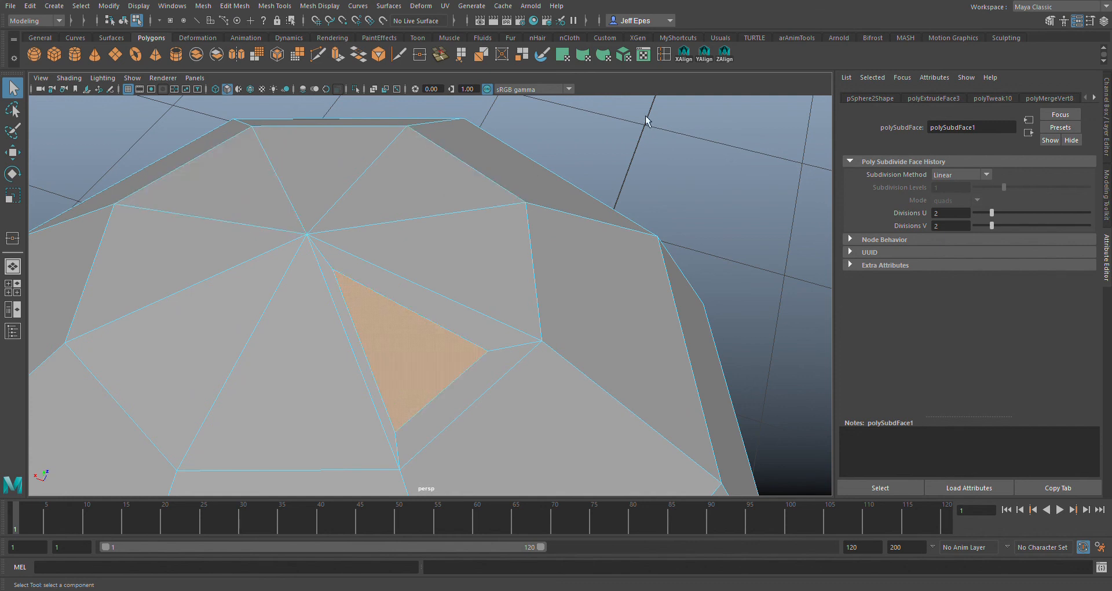
pyautogui.click(502, 55)
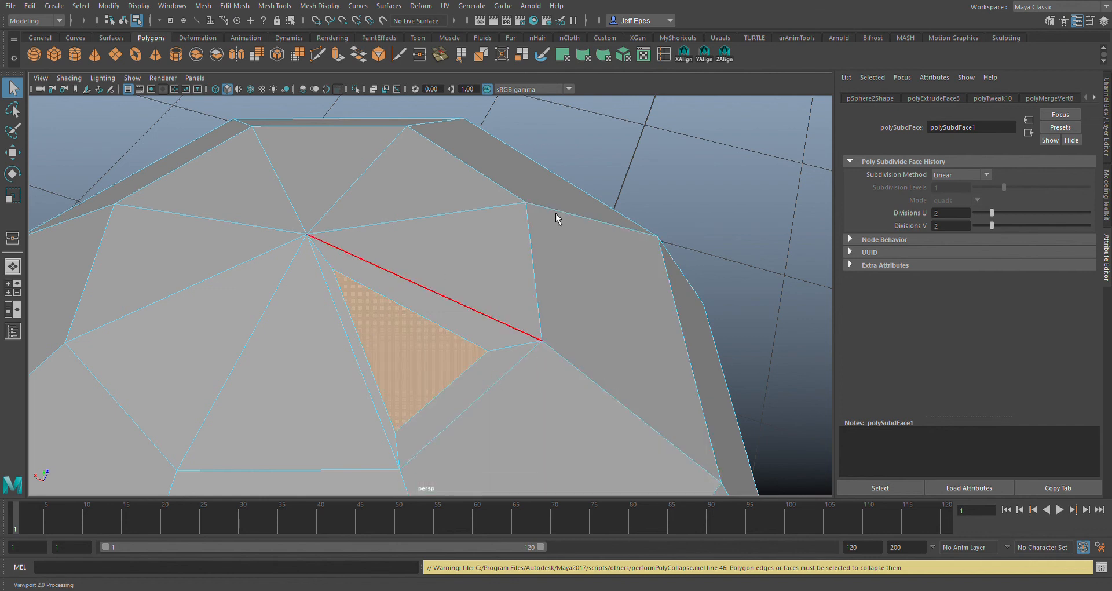
pyautogui.click(785, 179)
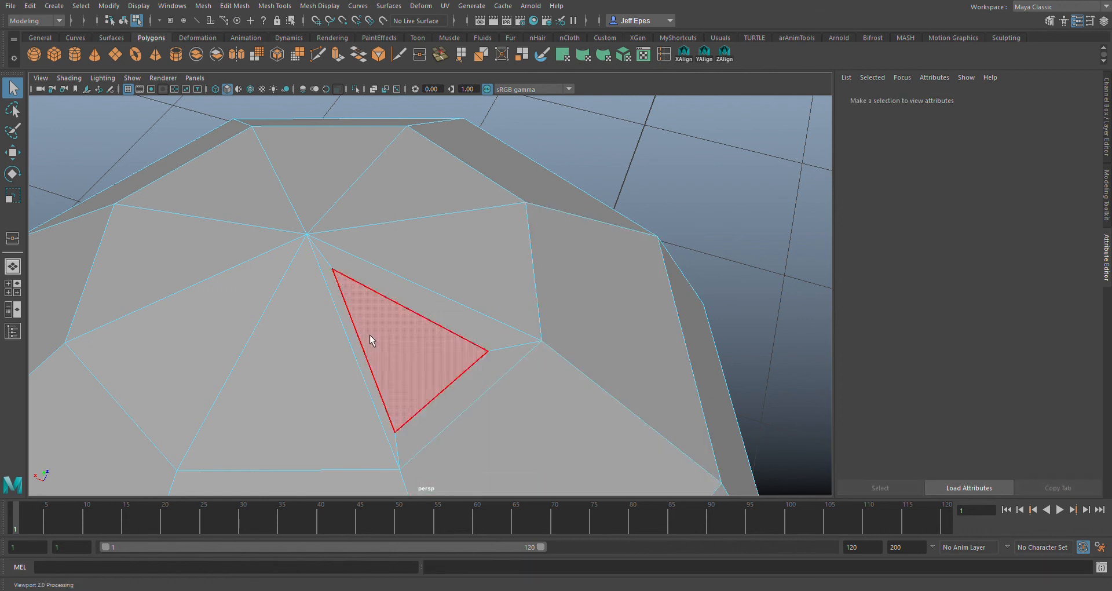
pyautogui.click(386, 343)
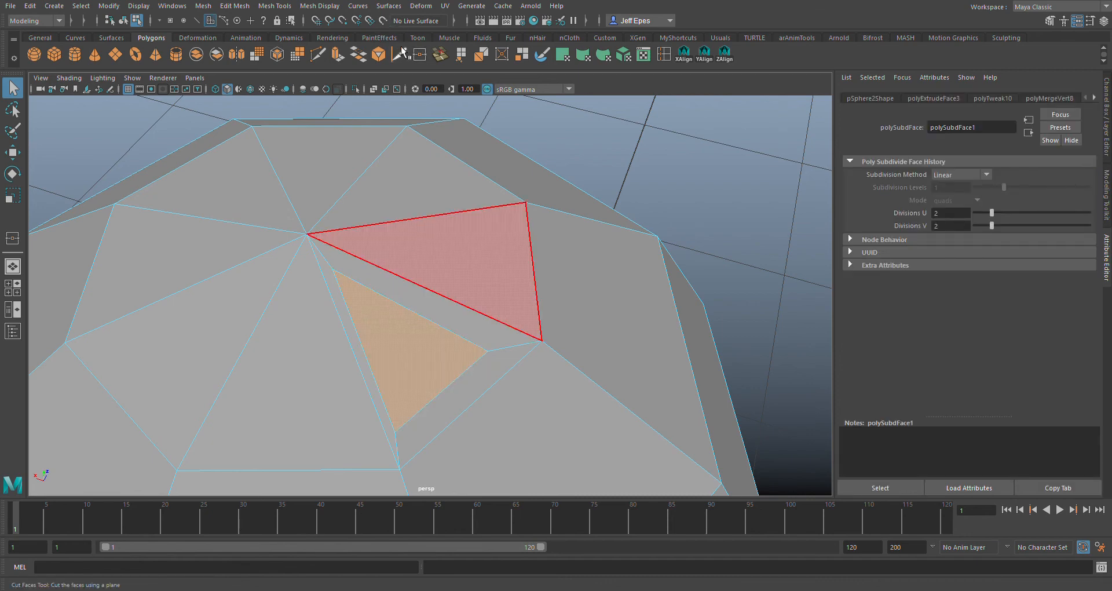
pyautogui.click(511, 56)
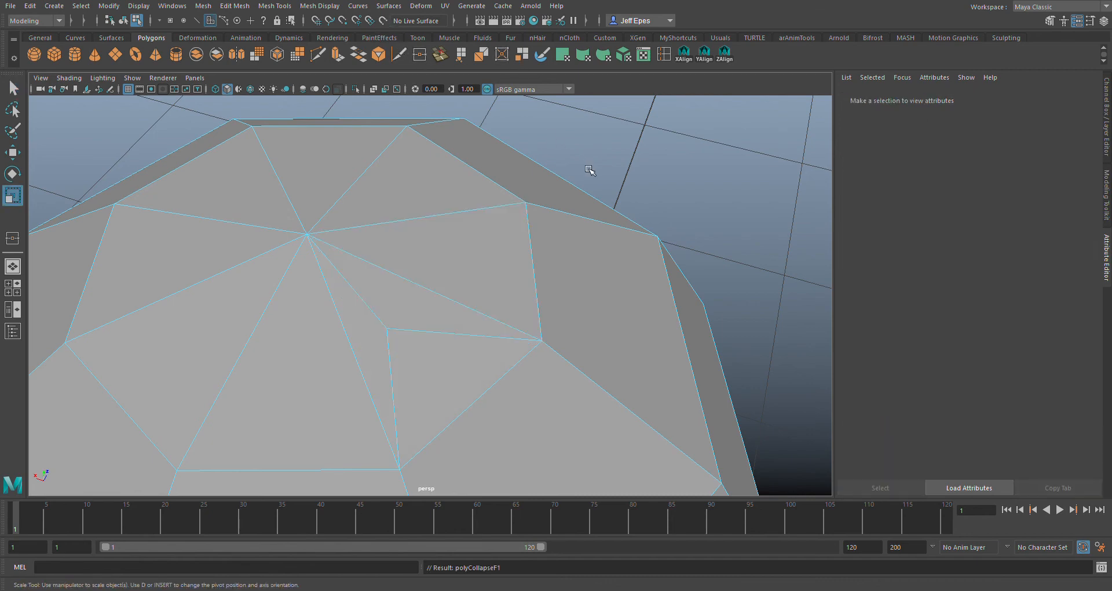
# Extrude the triangular crown face adjacent to the collapsed one with no thickness or offset, undoing the trial shift of the extrusion
pyautogui.scroll(-5, 589, 169)
pyautogui.keyDown('alt'); pyautogui.moveTo(579, 265); pyautogui.dragTo(432, 226); pyautogui.keyUp('alt')
pyautogui.scroll(-5, 433, 228)
pyautogui.keyDown('alt'); pyautogui.moveTo(540, 319); pyautogui.dragTo(565, 358); pyautogui.keyUp('alt')
pyautogui.scroll(8, 556, 336)
pyautogui.keyDown('alt'); pyautogui.moveTo(511, 253); pyautogui.dragTo(541, 273); pyautogui.keyUp('alt')
pyautogui.click(507, 249)
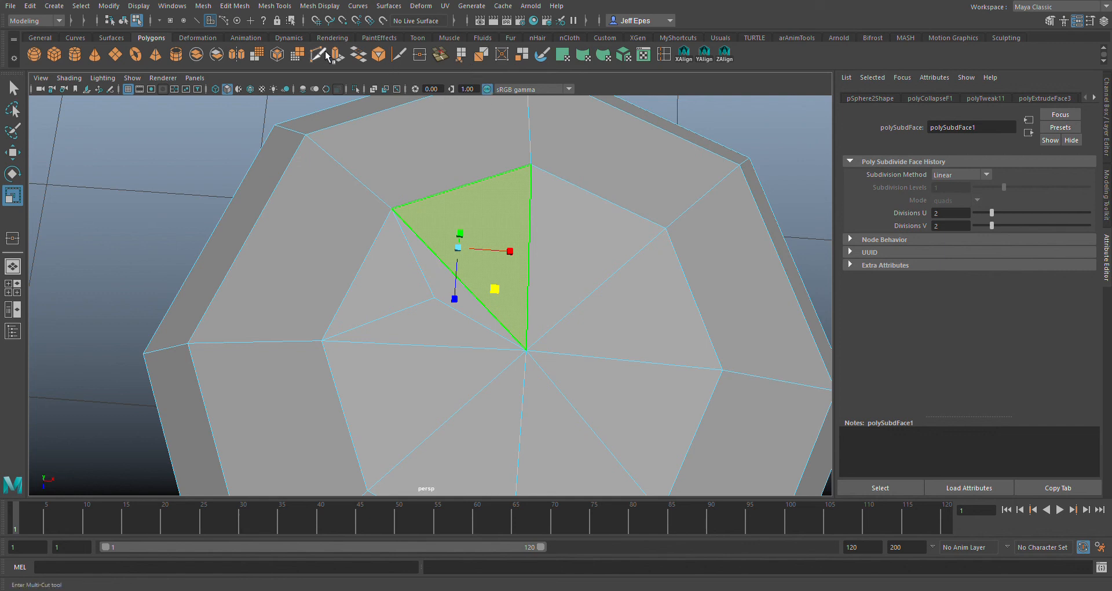
pyautogui.click(358, 55)
pyautogui.moveTo(510, 220); pyautogui.dragTo(511, 242)
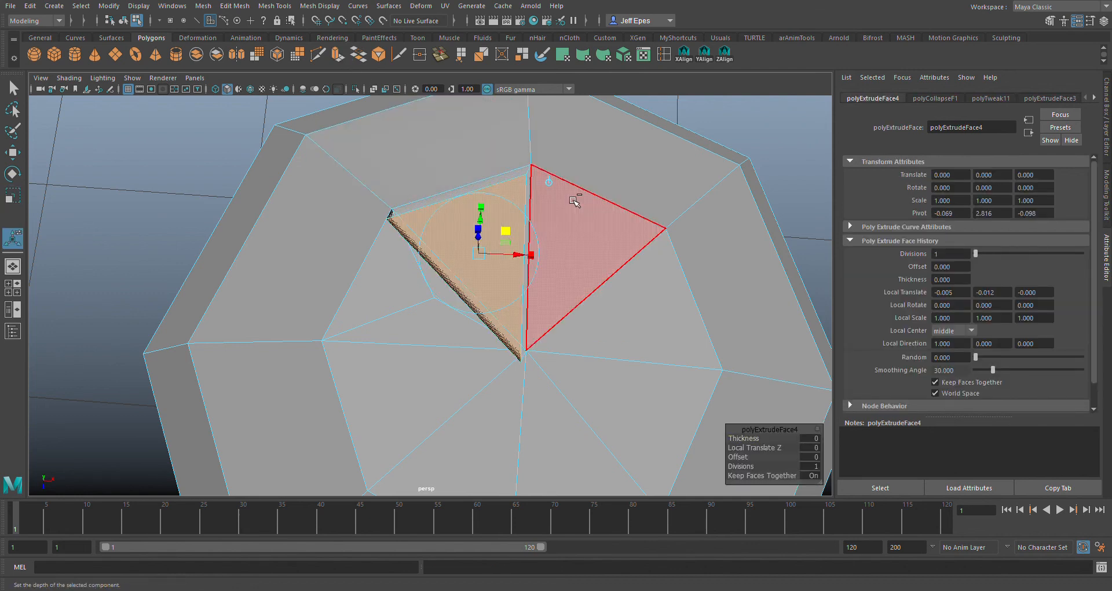
pyautogui.hotkey('ctrl', 'z')
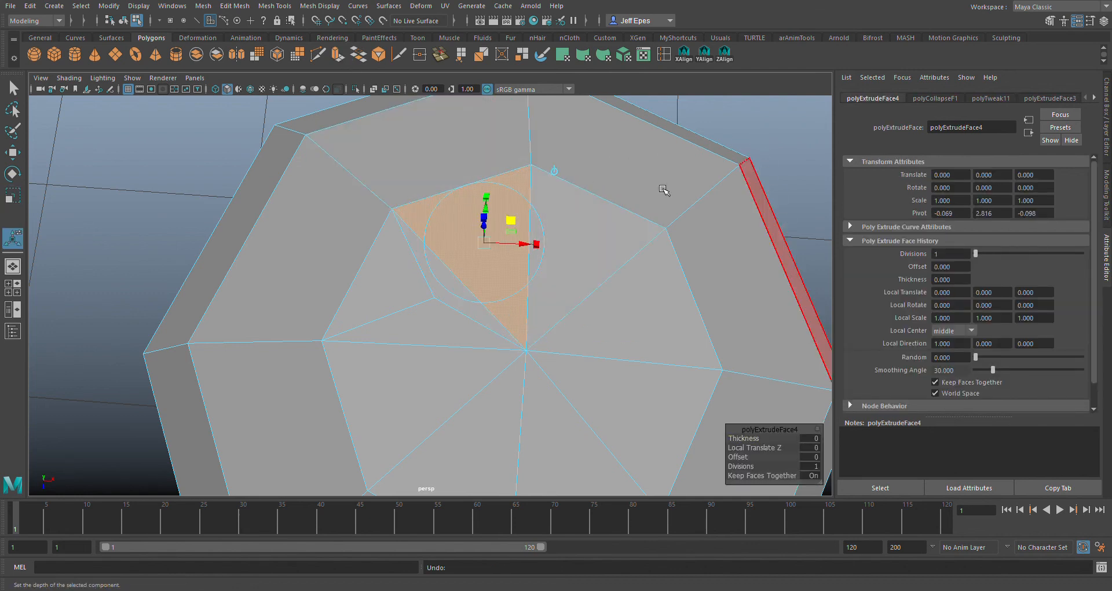
# Scale the extruded face inward in X and Z to about 0.51 and shift it slightly along X within its original triangle
pyautogui.click(14, 204)
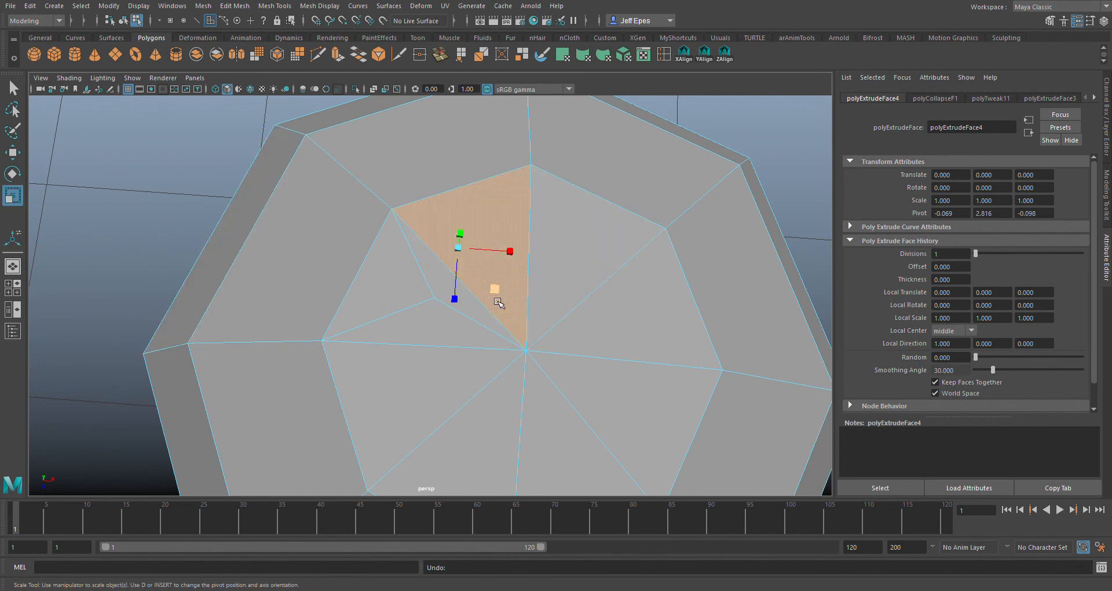
pyautogui.moveTo(498, 303); pyautogui.dragTo(489, 296, button='middle')
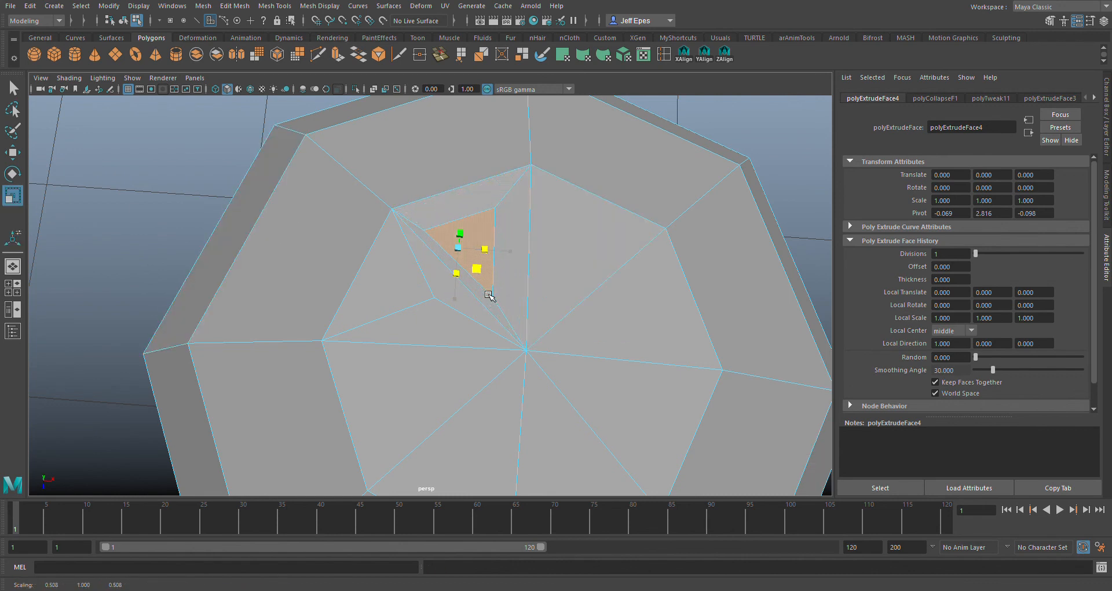
pyautogui.press('w')
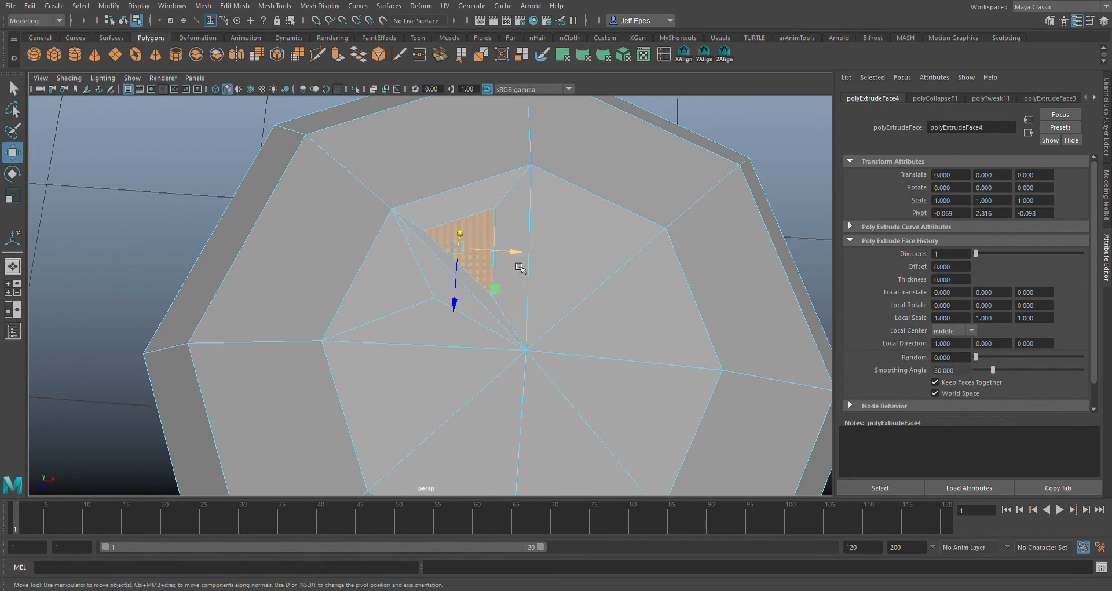
pyautogui.moveTo(520, 267); pyautogui.dragTo(518, 260, button='middle')
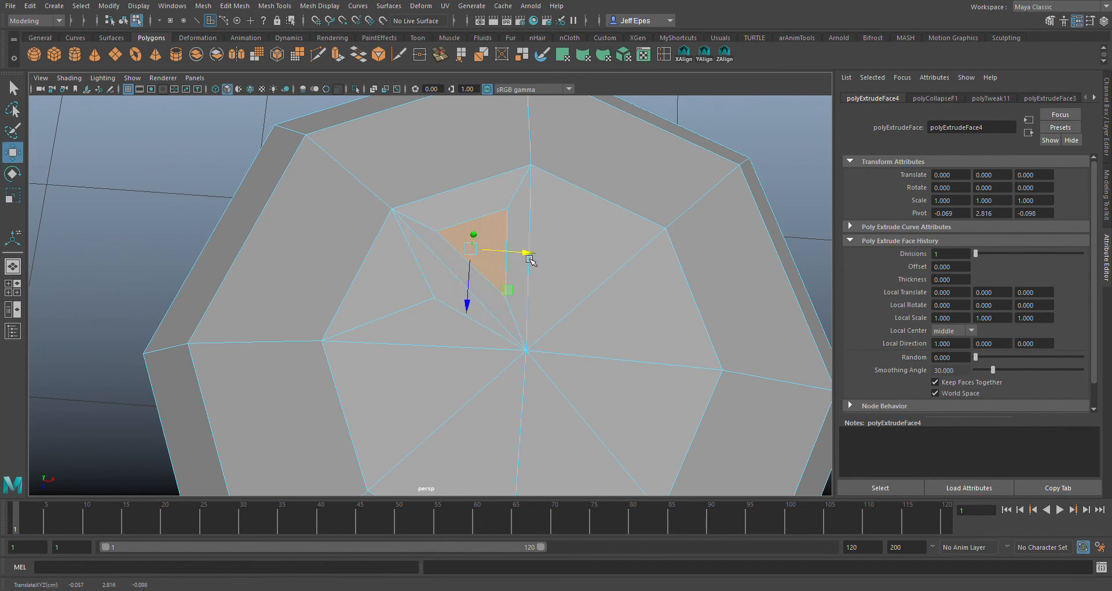
# Extrude the next triangular face around the crown with no thickness and scale it inward to form a smaller inset triangle
pyautogui.click(616, 248)
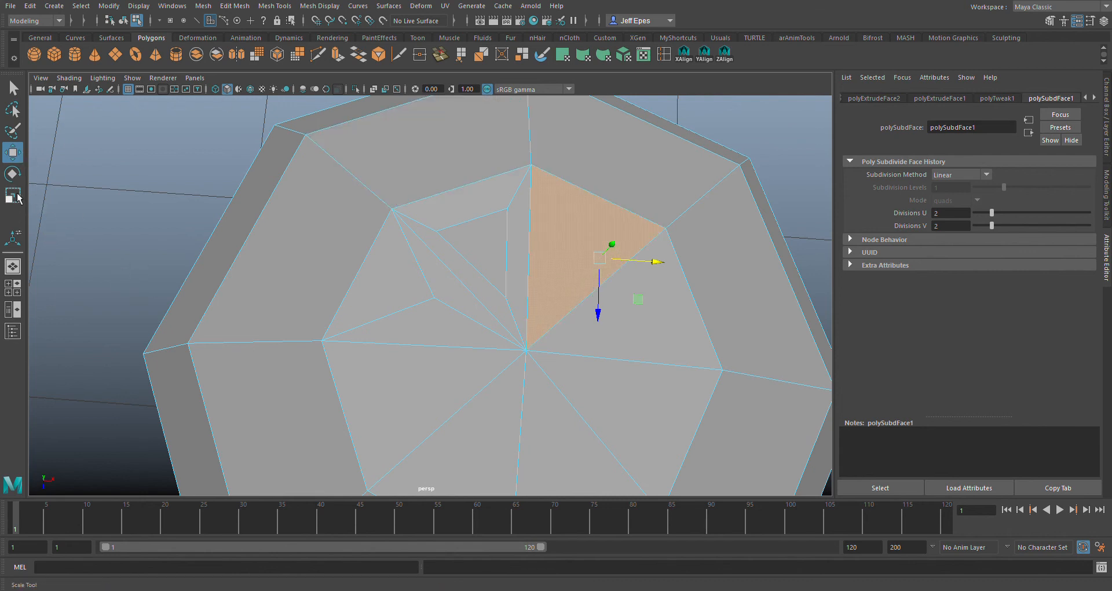
pyautogui.click(12, 196)
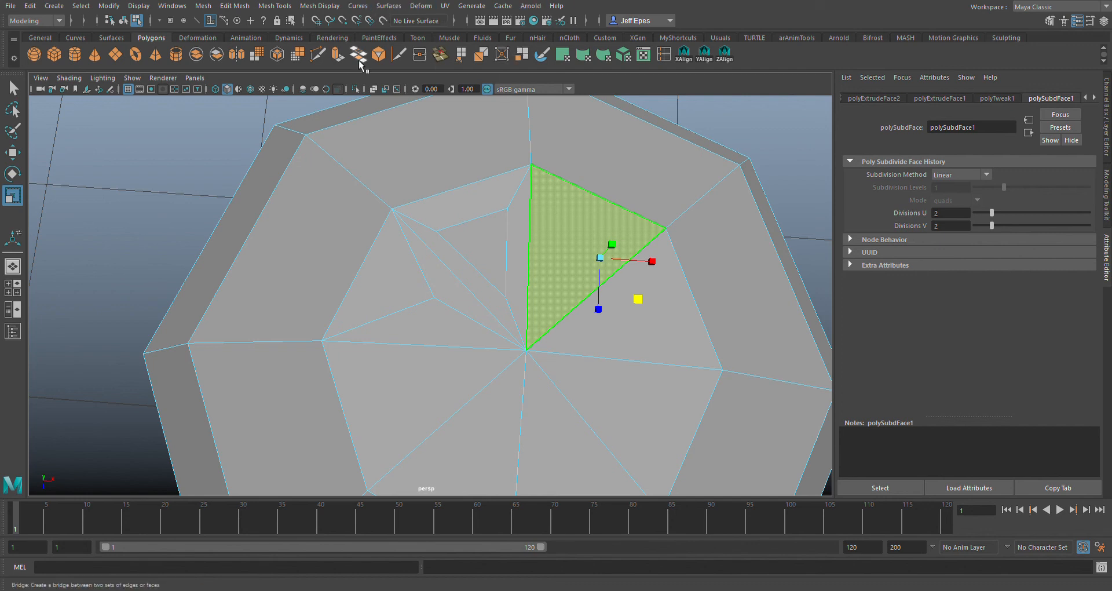
pyautogui.click(340, 56)
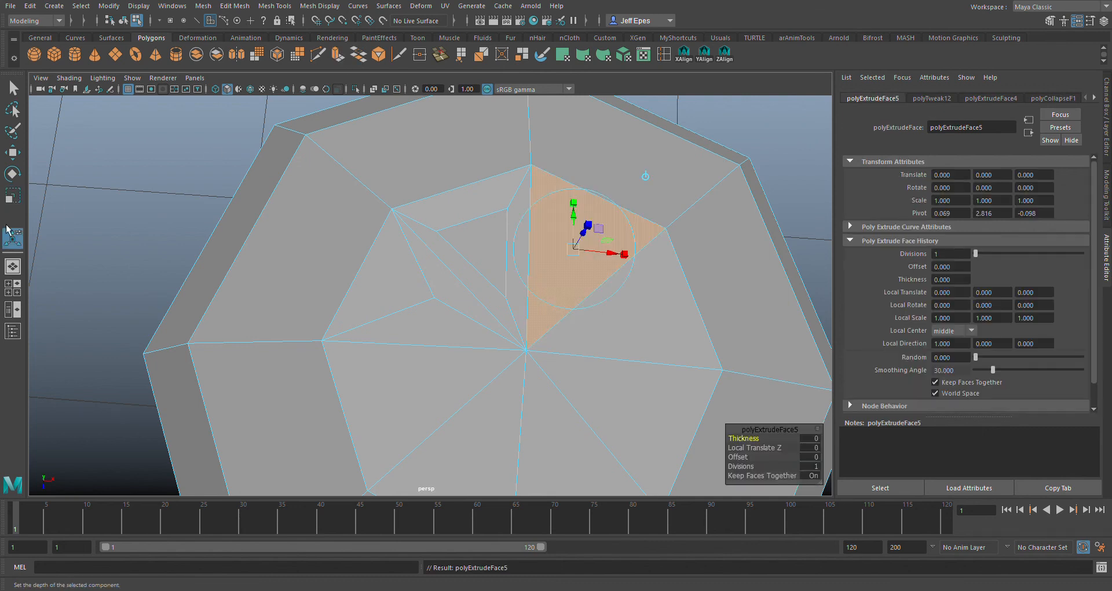
pyautogui.click(13, 195)
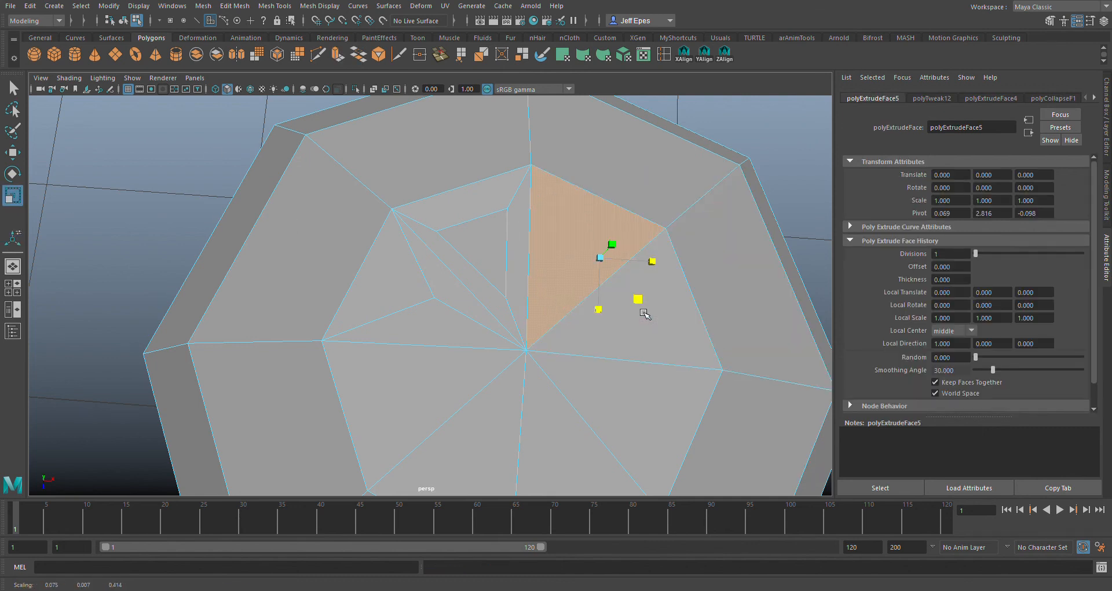
pyautogui.moveTo(644, 313); pyautogui.dragTo(635, 309)
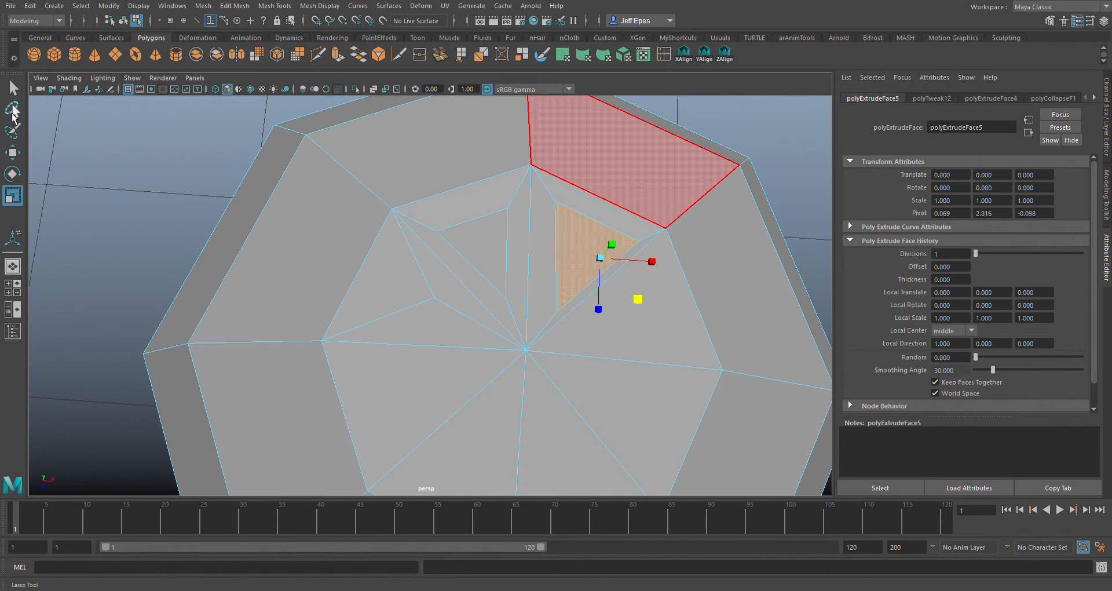
# Collapse both remaining inset triangles at the crown, one at a time, each to a single point
pyautogui.press('q')
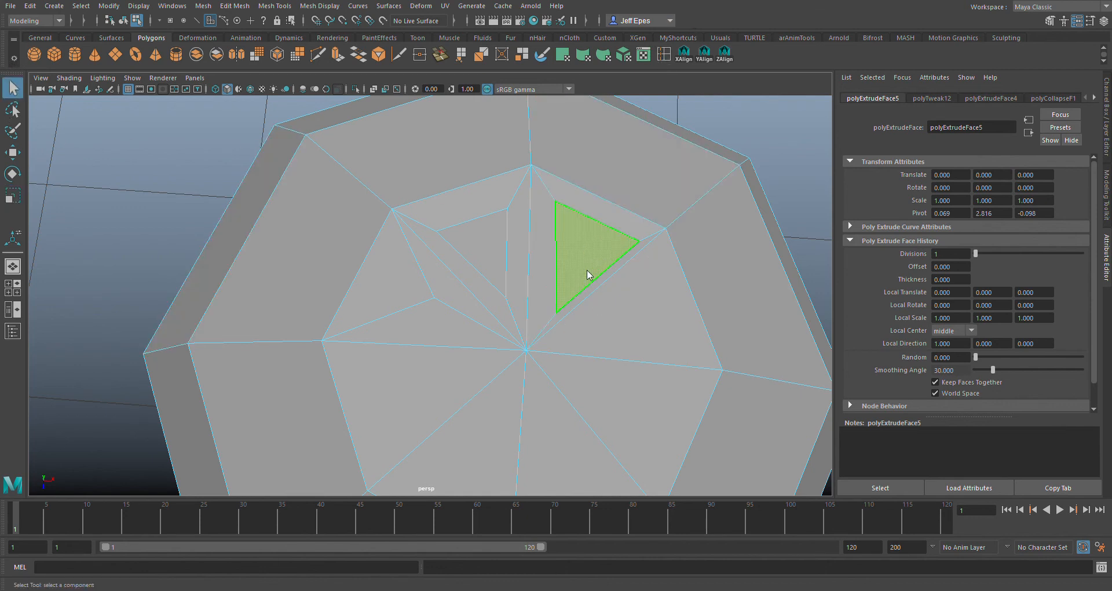
pyautogui.click(593, 253)
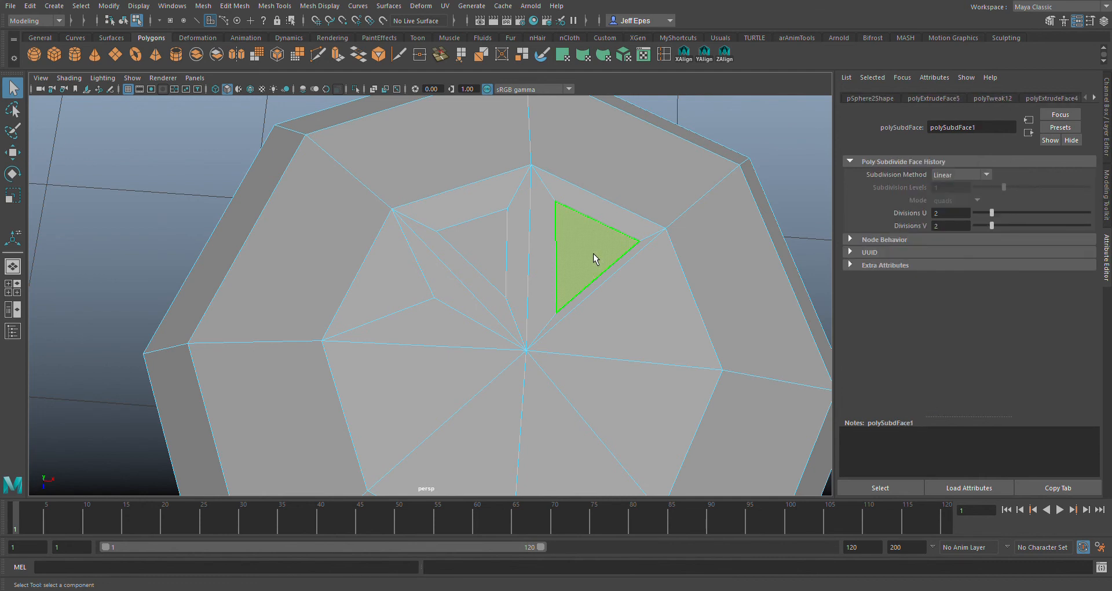
pyautogui.click(502, 55)
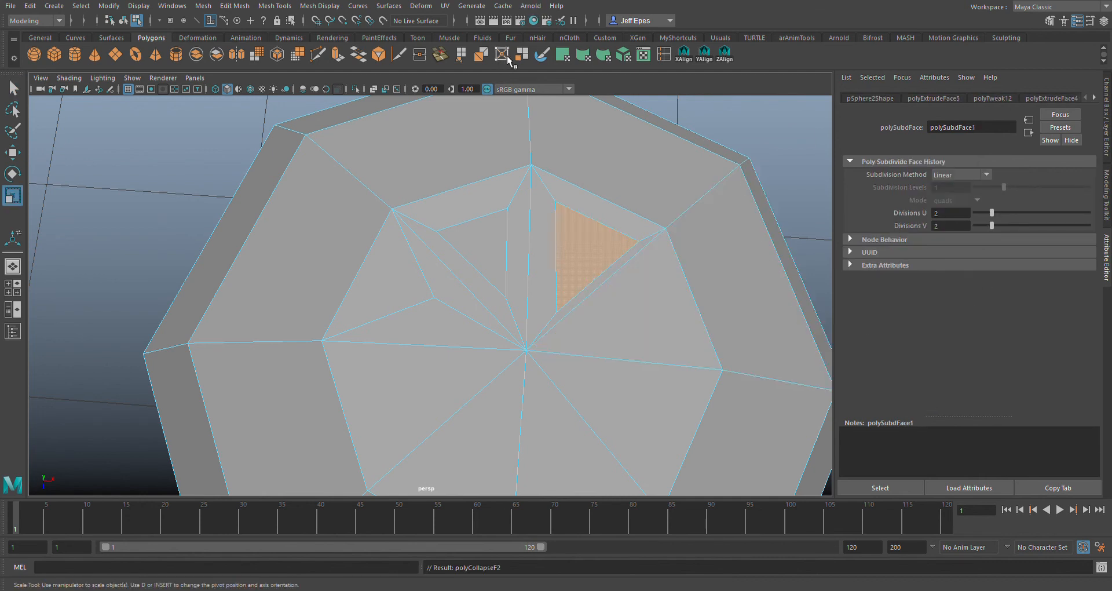
pyautogui.click(492, 260)
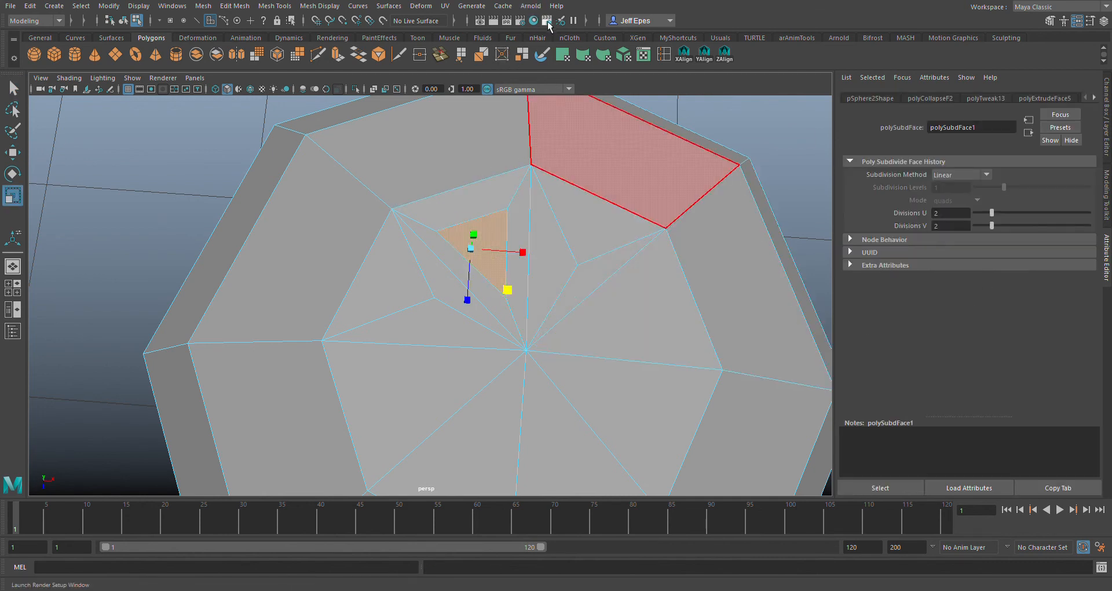
pyautogui.click(504, 55)
# Examine the collapsed crown triangles from above and from lower angles, and switch the head mesh to vertex selection
pyautogui.scroll(-7, 641, 259)
pyautogui.scroll(5, 652, 256)
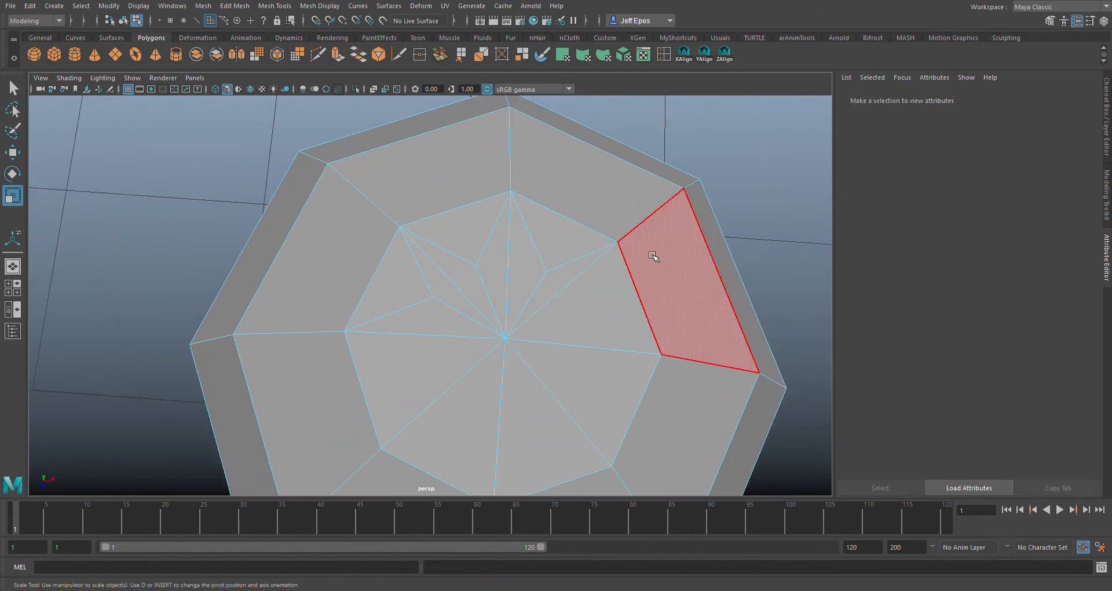
pyautogui.keyDown('alt'); pyautogui.moveTo(454, 378); pyautogui.dragTo(690, 204); pyautogui.keyUp('alt')
pyautogui.keyDown('alt'); pyautogui.moveTo(647, 182); pyautogui.dragTo(596, 304, button='right'); pyautogui.keyUp('alt')
pyautogui.keyDown('alt'); pyautogui.moveTo(546, 285); pyautogui.dragTo(601, 261); pyautogui.keyUp('alt')
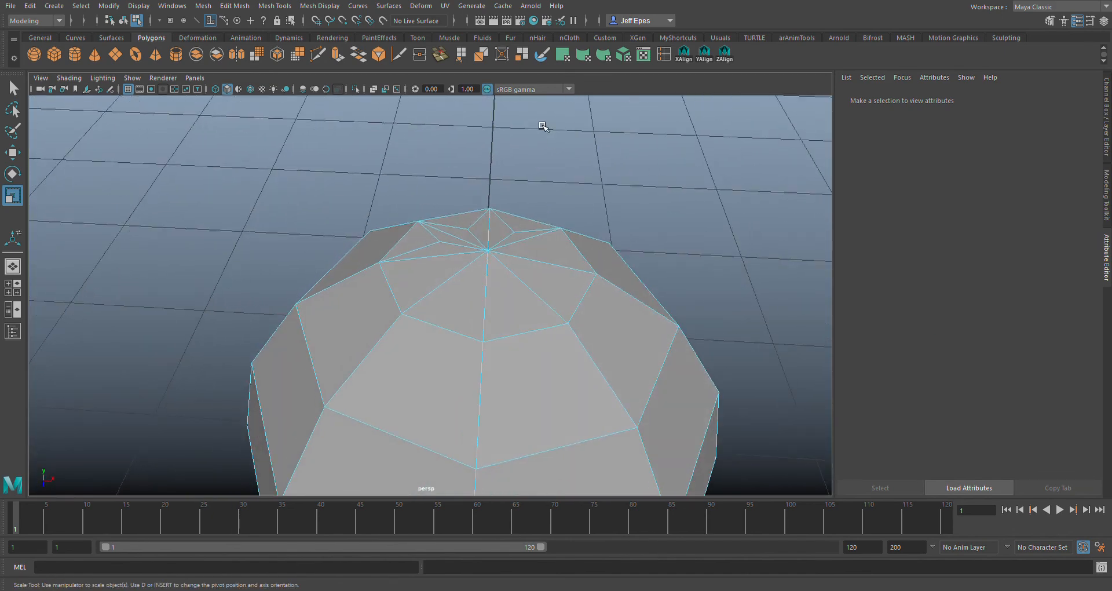
pyautogui.keyDown('alt'); pyautogui.moveTo(543, 127); pyautogui.dragTo(557, 187, button='right'); pyautogui.keyUp('alt')
pyautogui.keyDown('alt'); pyautogui.moveTo(557, 186); pyautogui.dragTo(509, 259, button='middle'); pyautogui.keyUp('alt')
pyautogui.keyDown('alt'); pyautogui.moveTo(509, 260); pyautogui.dragTo(509, 223, button='right'); pyautogui.keyUp('alt')
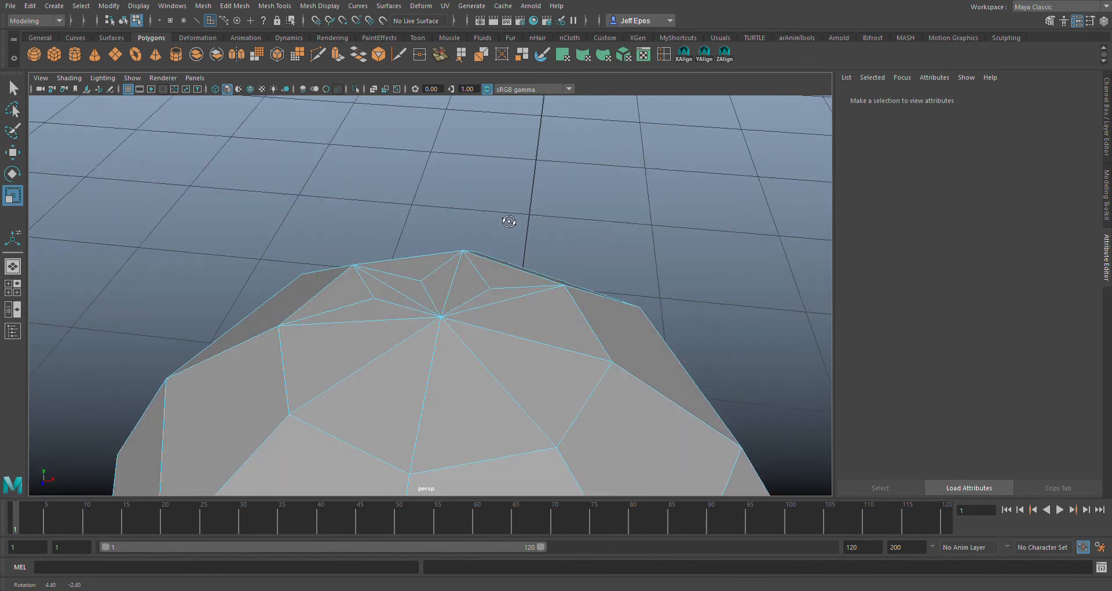
pyautogui.click(557, 225)
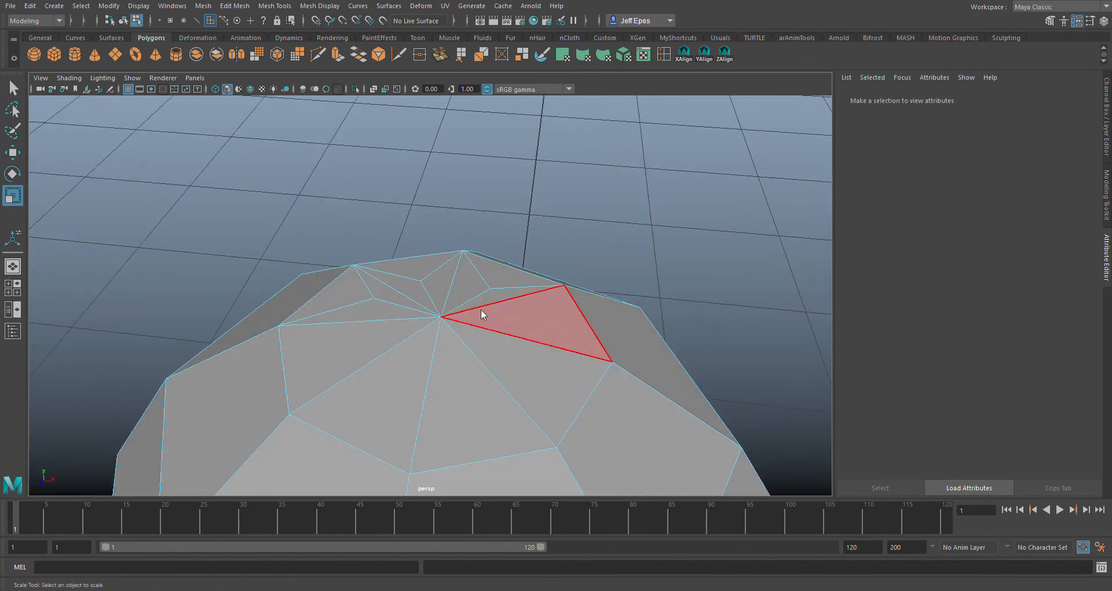
pyautogui.press('F9')
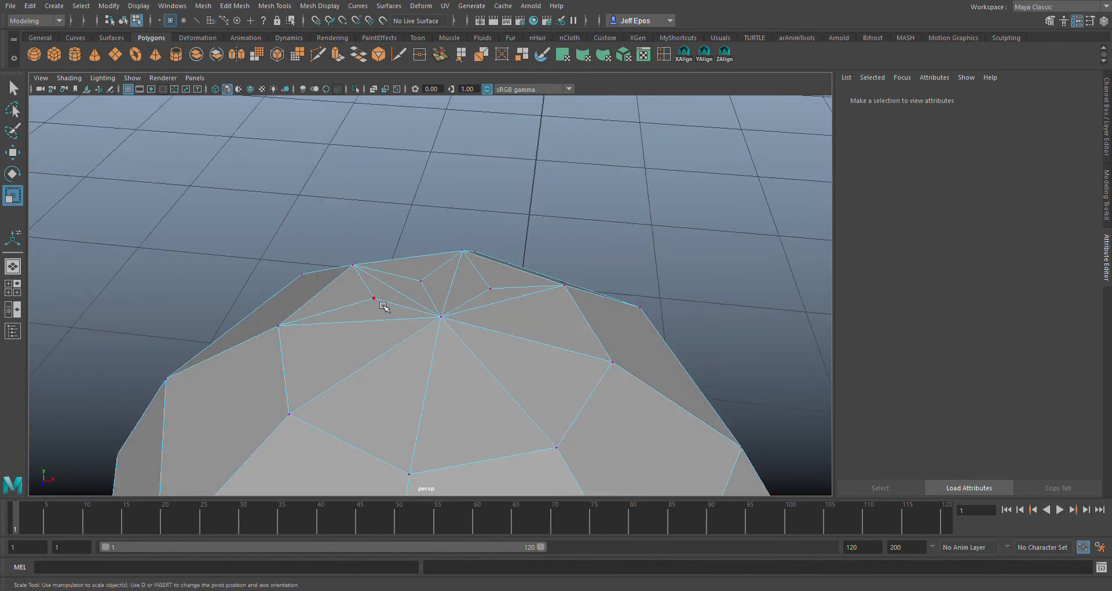
# Raise the first collapsed crown triangle's centre vertex upward with the Move tool to form a short spike
pyautogui.click(373, 298)
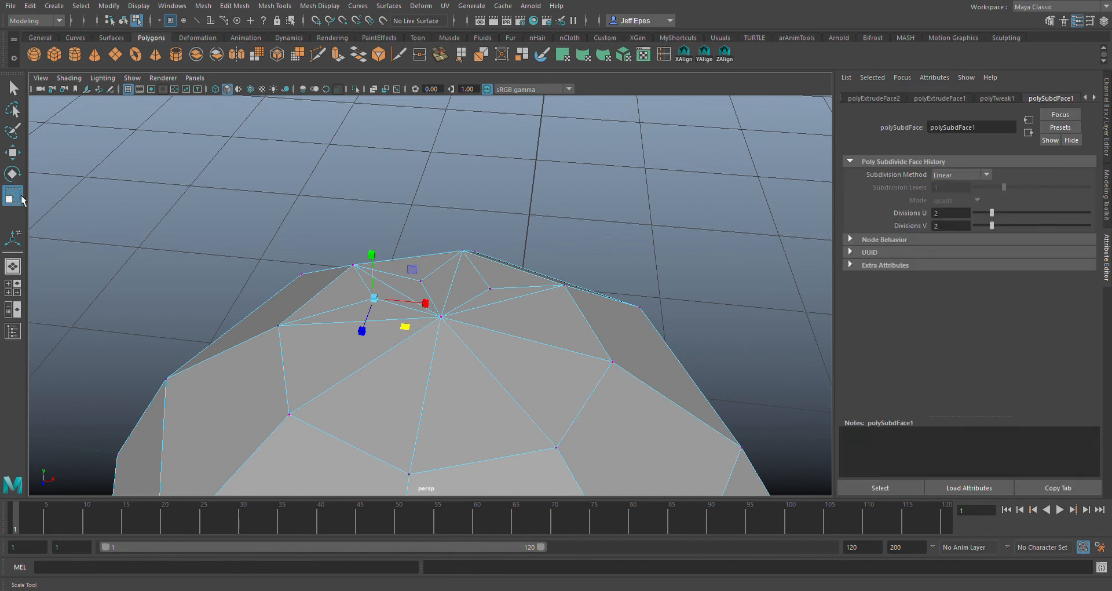
pyautogui.click(13, 152)
pyautogui.keyDown('alt'); pyautogui.moveTo(341, 229); pyautogui.dragTo(322, 105); pyautogui.keyUp('alt')
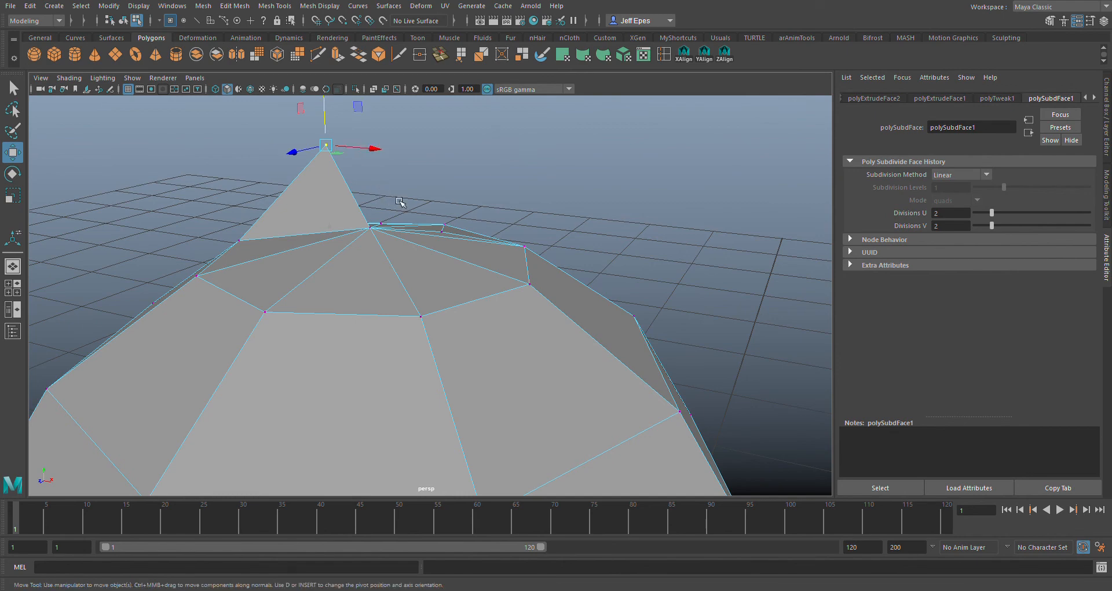
pyautogui.keyDown('alt'); pyautogui.moveTo(402, 206); pyautogui.dragTo(399, 314); pyautogui.keyUp('alt')
# Pull the middle crown triangle's centre vertex up into a tall spike and slide its tip sideways along the X-Z plane
pyautogui.click(395, 298)
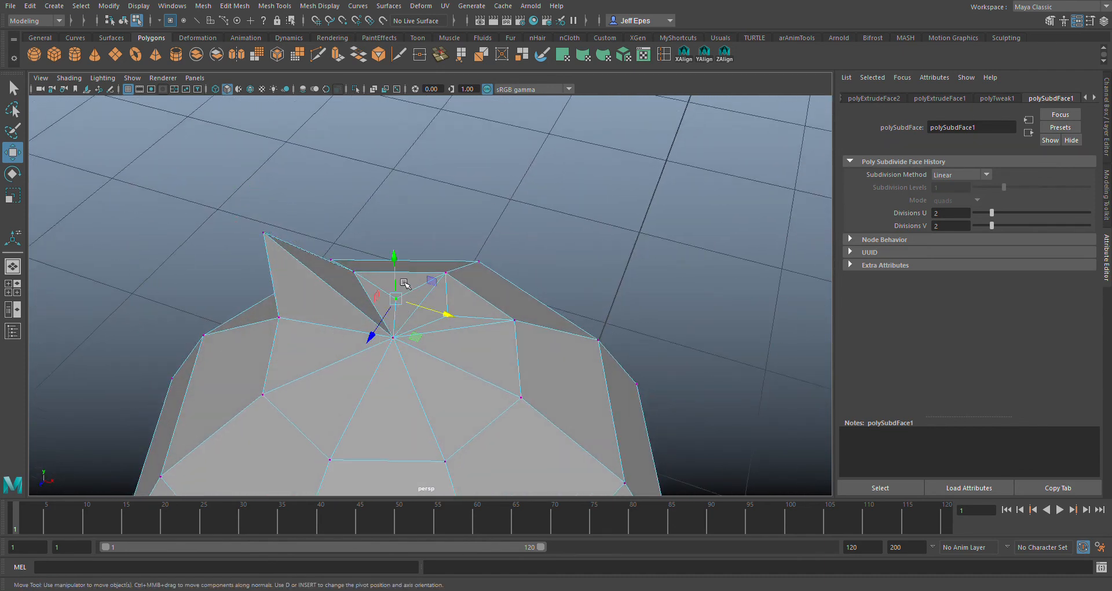
pyautogui.moveTo(400, 250); pyautogui.dragTo(401, 32)
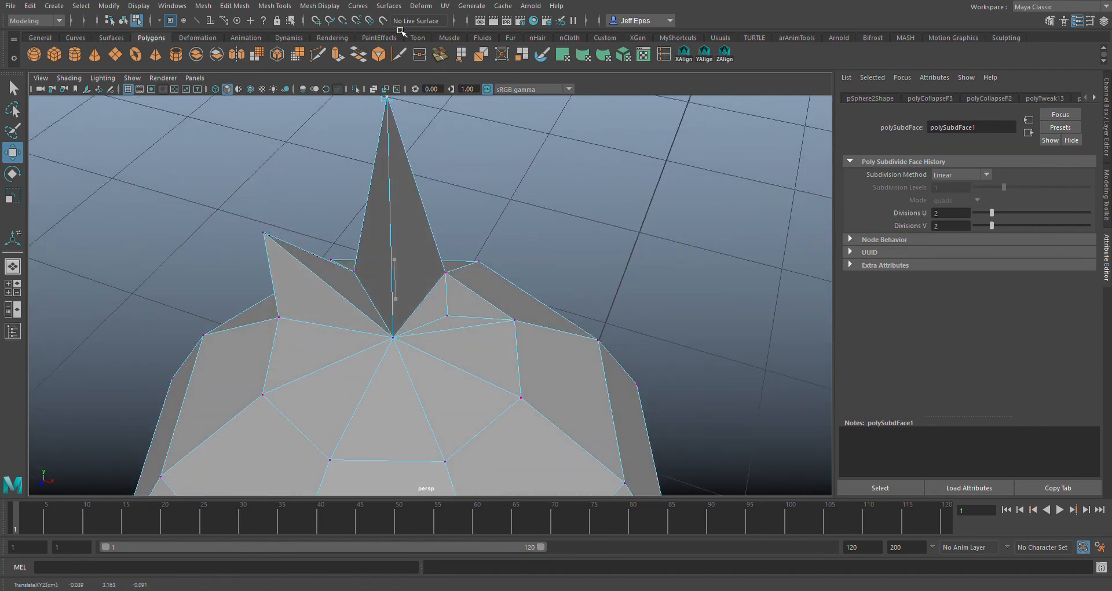
pyautogui.keyDown('alt'); pyautogui.moveTo(449, 315); pyautogui.dragTo(566, 310); pyautogui.keyUp('alt')
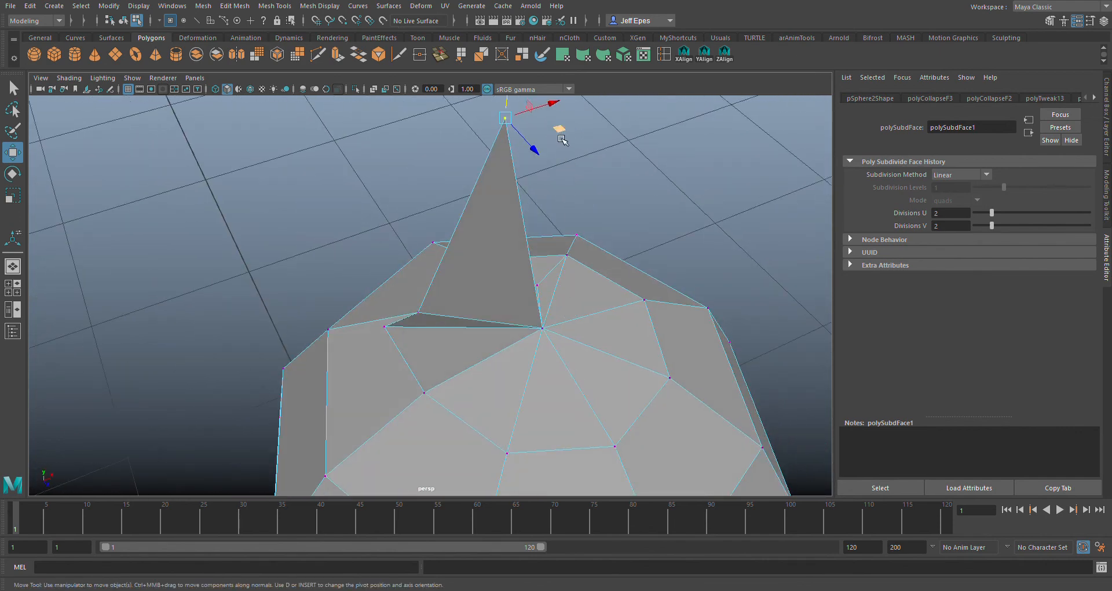
pyautogui.moveTo(561, 138); pyautogui.dragTo(546, 136)
pyautogui.moveTo(498, 139); pyautogui.dragTo(429, 146)
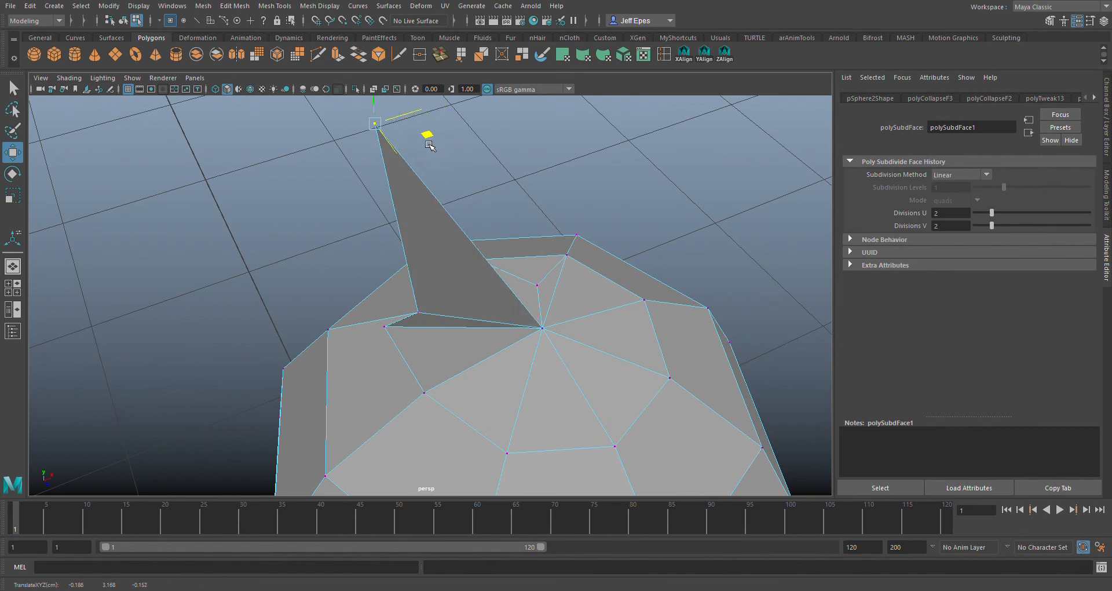
# Raise the third crown triangle's centre vertex into a spike and shift its tip outward along X
pyautogui.keyDown('alt'); pyautogui.moveTo(541, 168); pyautogui.dragTo(484, 144); pyautogui.keyUp('alt')
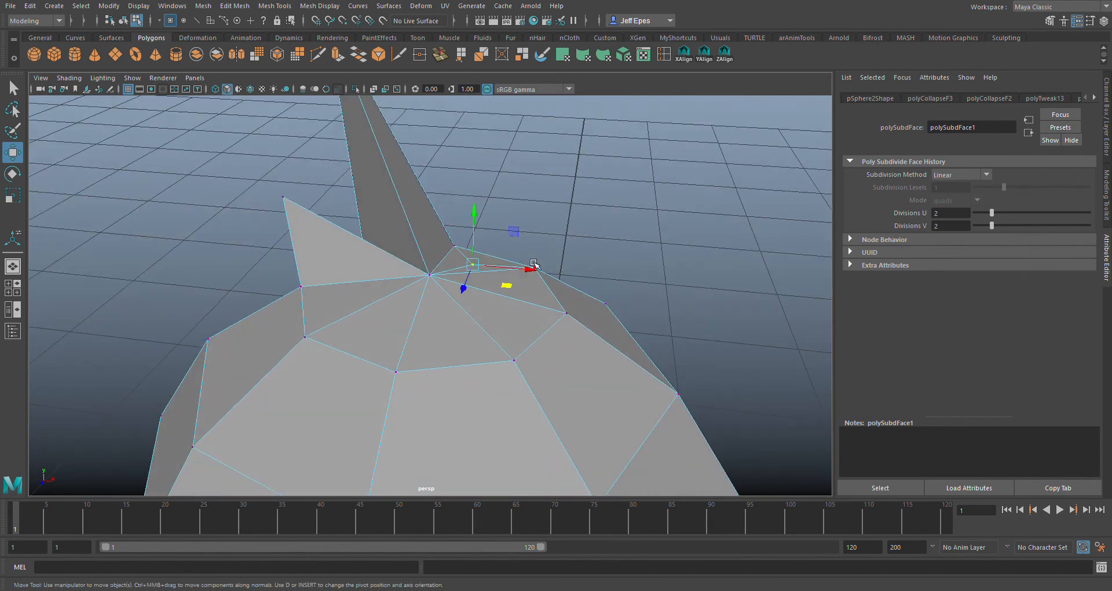
pyautogui.moveTo(486, 237); pyautogui.dragTo(486, 173, button='middle')
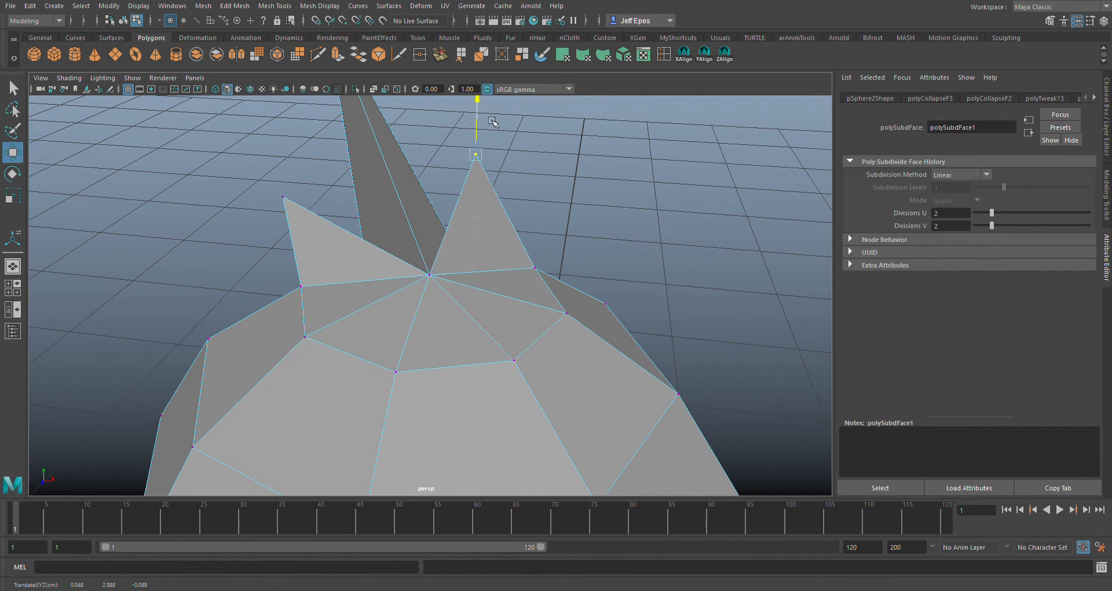
pyautogui.moveTo(535, 166); pyautogui.dragTo(602, 193)
pyautogui.keyDown('alt'); pyautogui.moveTo(604, 245); pyautogui.dragTo(627, 225); pyautogui.keyUp('alt')
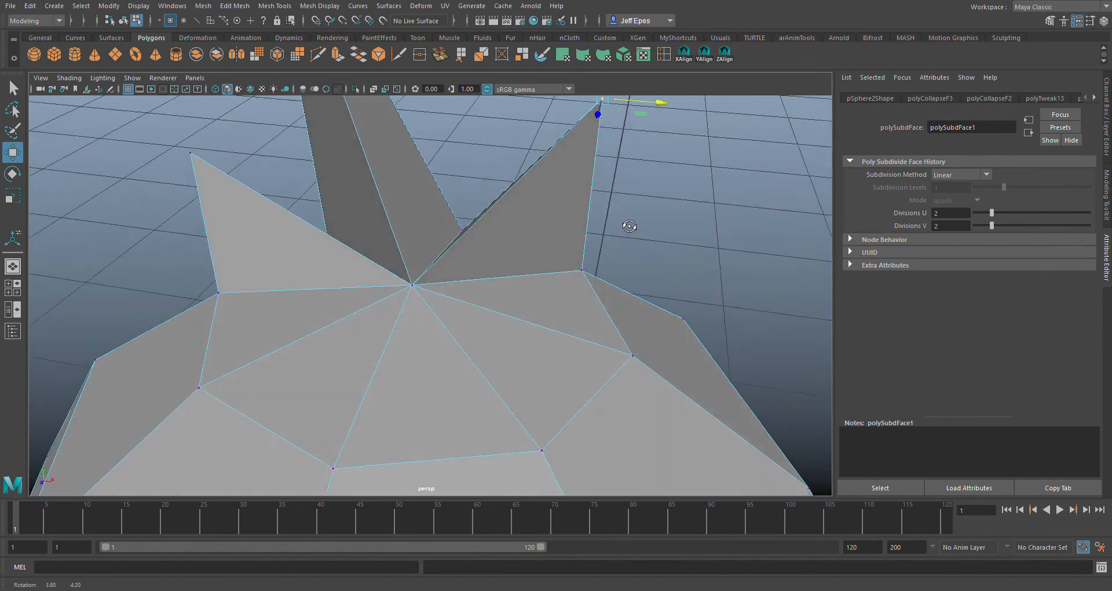
# Examine the spiked head on the whole figure from several angles and inspect the lower part of the head
pyautogui.scroll(-10, 618, 217)
pyautogui.keyDown('alt'); pyautogui.moveTo(620, 310); pyautogui.dragTo(591, 316); pyautogui.keyUp('alt')
pyautogui.scroll(-8, 586, 330)
pyautogui.scroll(7, 556, 374)
pyautogui.scroll(-3, 540, 393)
pyautogui.keyDown('alt'); pyautogui.moveTo(539, 392); pyautogui.dragTo(536, 240, button='middle'); pyautogui.keyUp('alt')
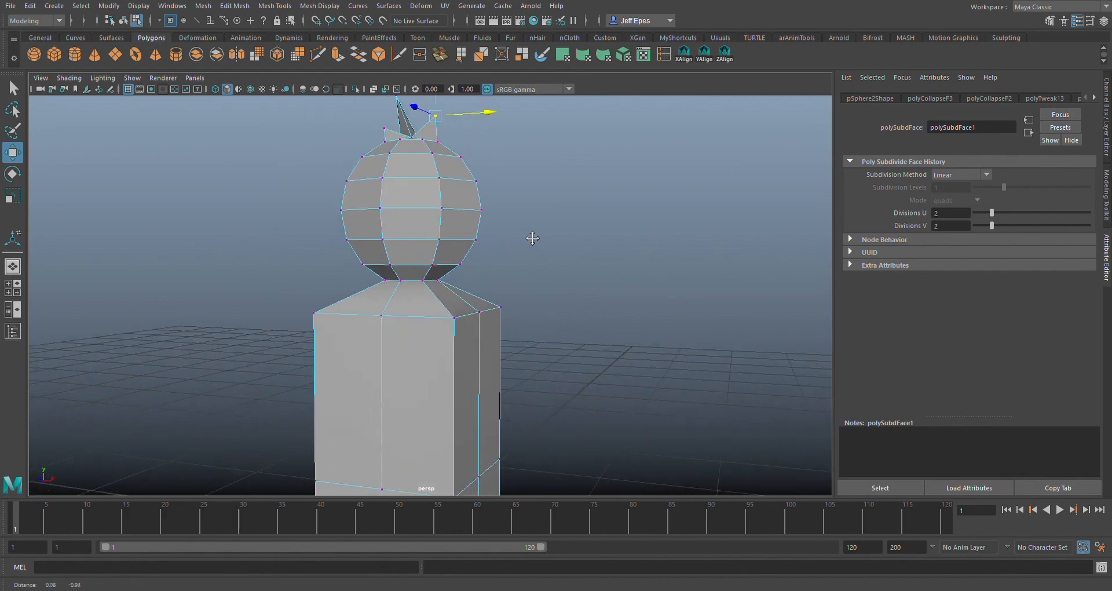
pyautogui.keyDown('alt'); pyautogui.moveTo(537, 241); pyautogui.dragTo(436, 299); pyautogui.keyUp('alt')
pyautogui.scroll(5, 472, 284)
pyautogui.scroll(-5, 435, 299)
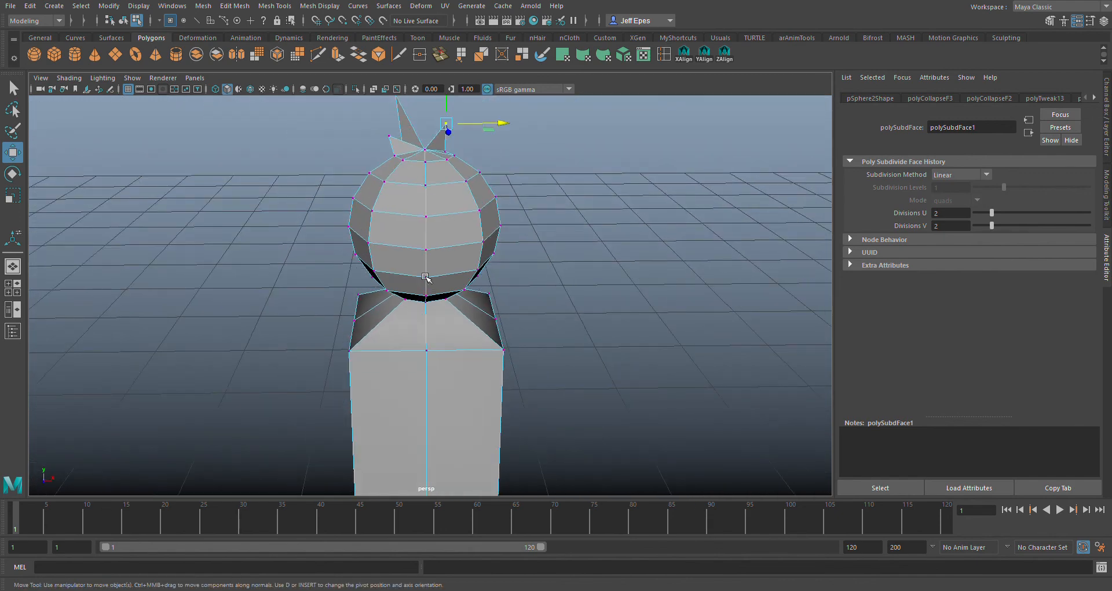
pyautogui.scroll(5, 442, 258)
pyautogui.scroll(2, 440, 264)
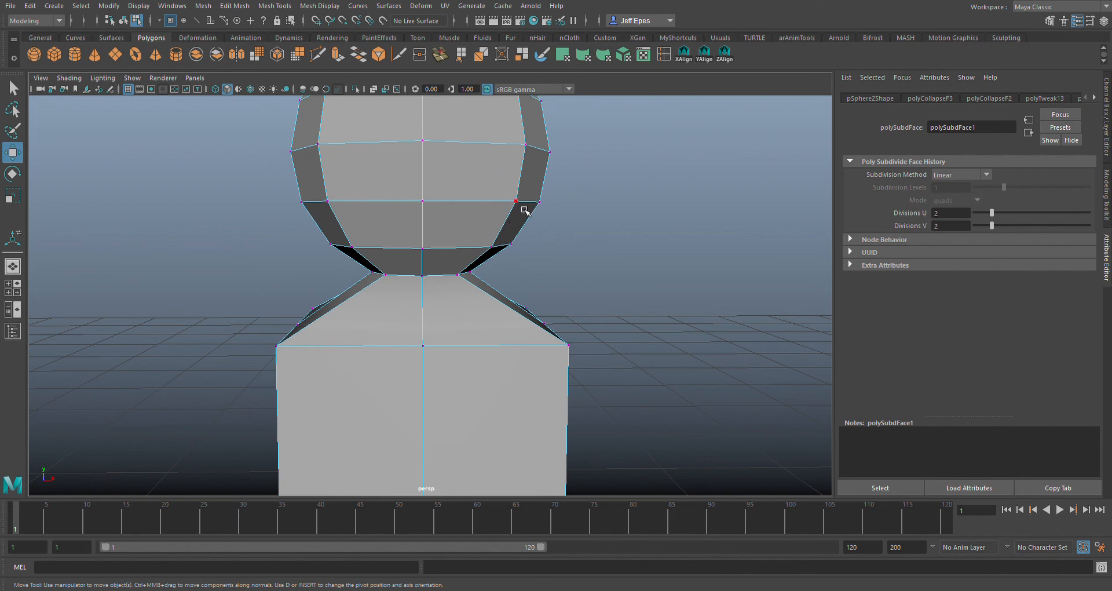
# Try pulling one lower front vertex of the head outward about 0.26 along X, then undo the move and deselect it
pyautogui.scroll(4, 585, 230)
pyautogui.keyDown('alt'); pyautogui.moveTo(632, 245); pyautogui.dragTo(607, 312, button='middle'); pyautogui.keyUp('alt')
pyautogui.scroll(2, 607, 311)
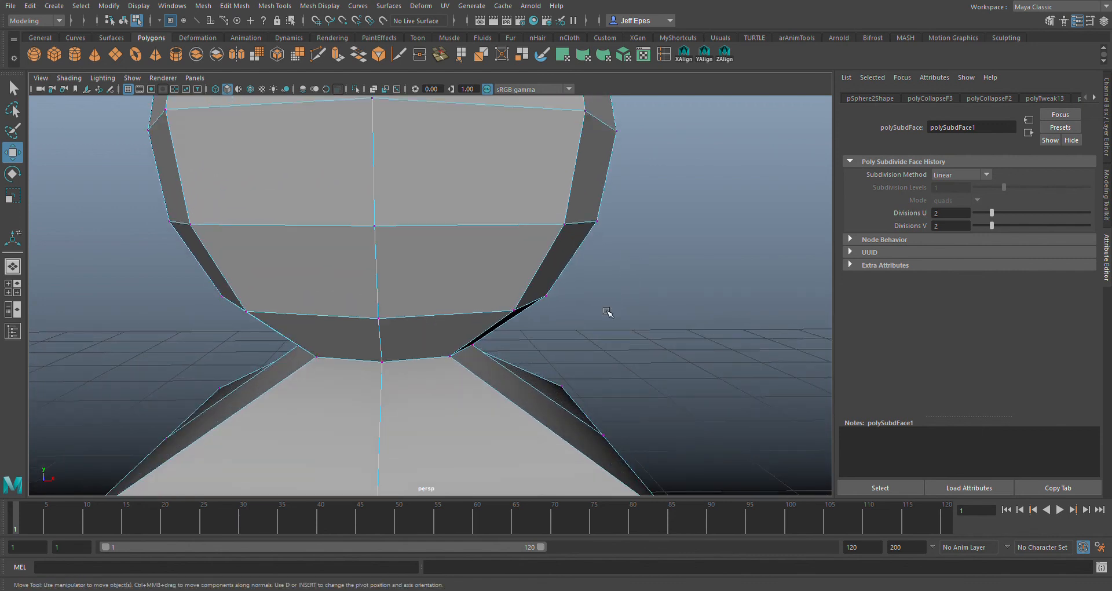
pyautogui.click(565, 224)
pyautogui.moveTo(611, 230); pyautogui.dragTo(757, 233)
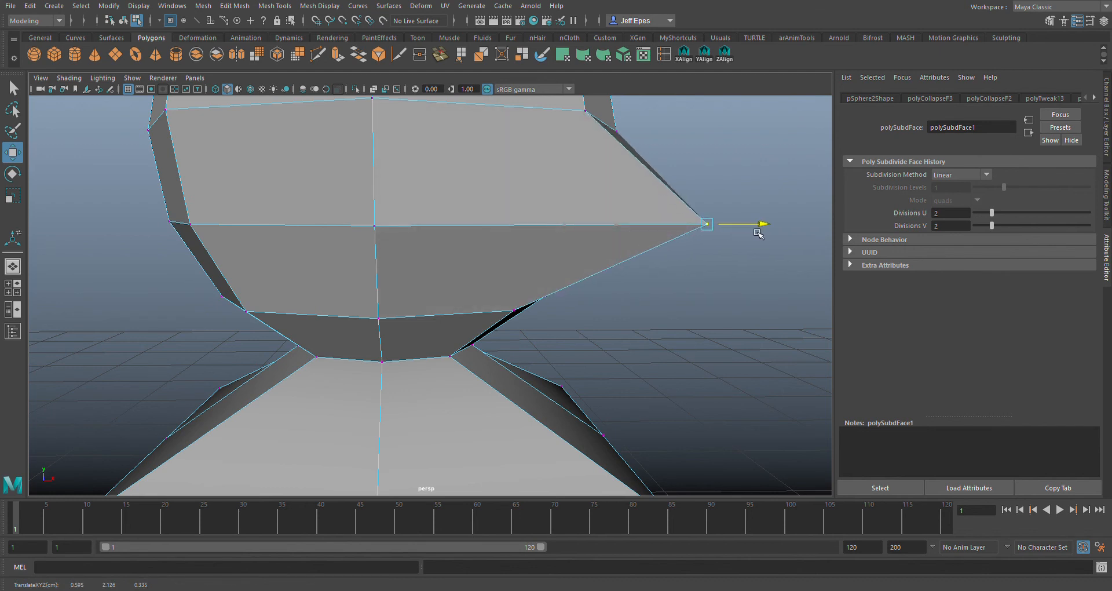
pyautogui.hotkey('ctrl', 'z')
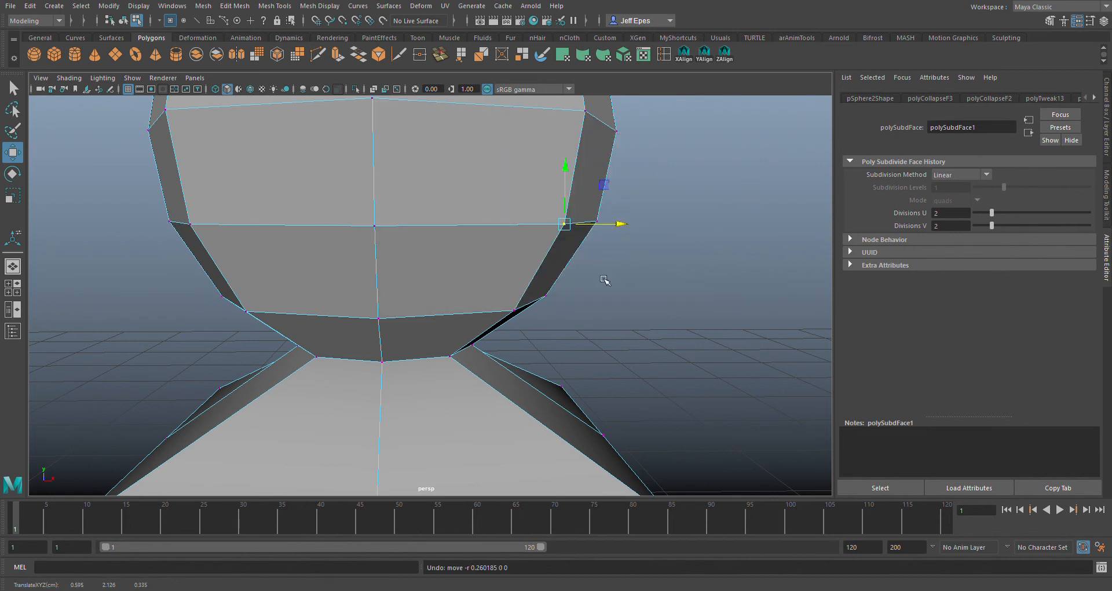
pyautogui.click(701, 289)
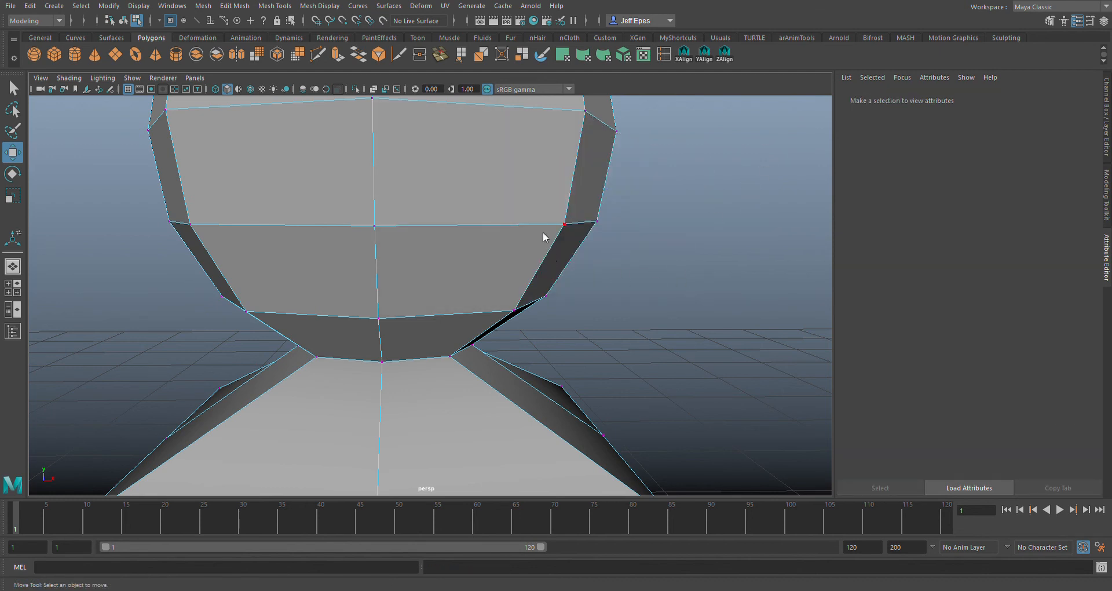
# In edge mode, try moving one sloped edge on the lower front of the head about 0.12 along X, then undo it
pyautogui.press('F10')
pyautogui.click(559, 273)
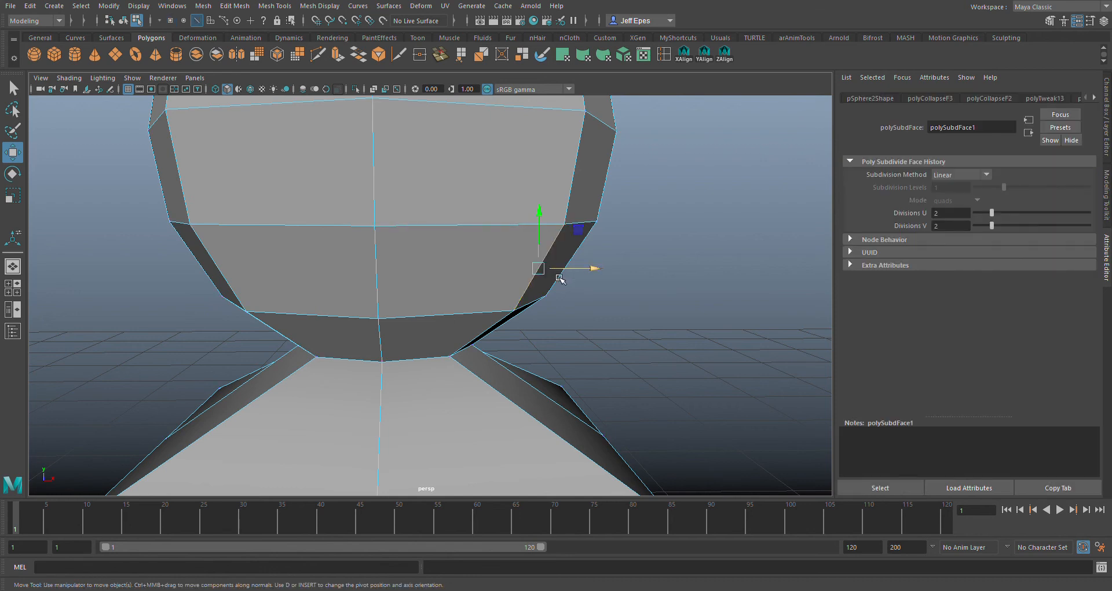
pyautogui.moveTo(595, 278); pyautogui.dragTo(663, 273)
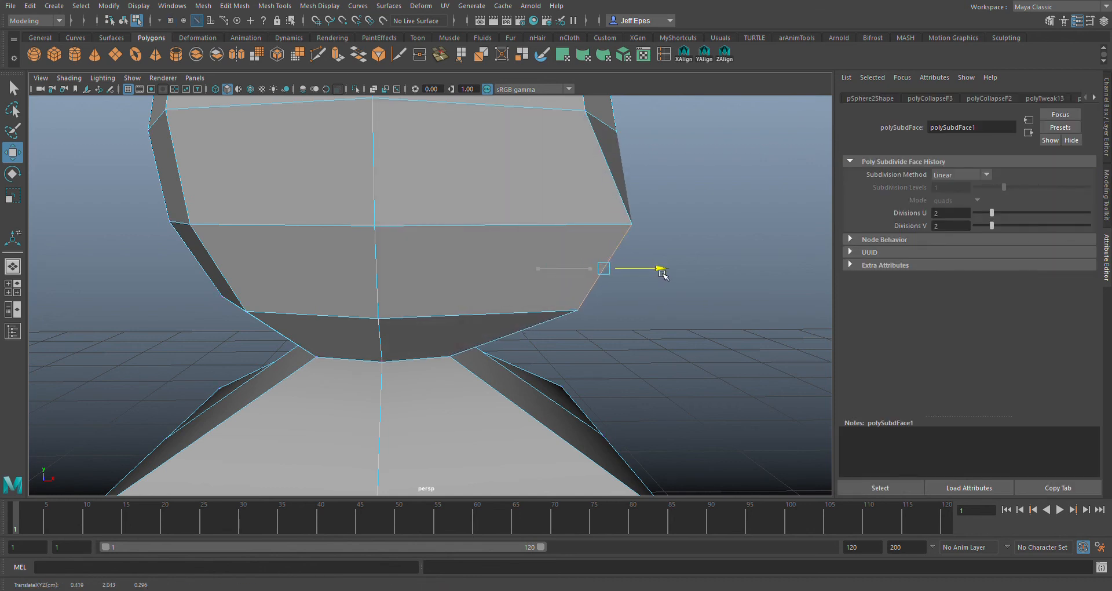
pyautogui.hotkey('ctrl', 'z')
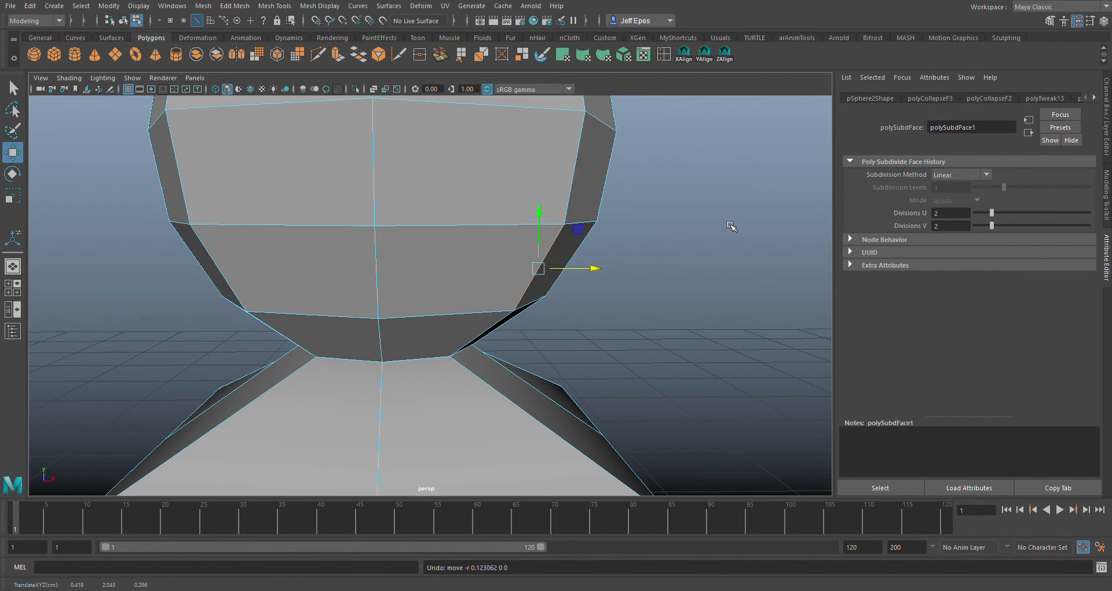
# Select the six-edge outline of the two lower front head faces, try scaling it along X by about 1.46, then undo and deselect
pyautogui.keyDown('alt'); pyautogui.moveTo(702, 326); pyautogui.dragTo(623, 305, button='right'); pyautogui.keyUp('alt')
pyautogui.moveTo(624, 313)
pyautogui.keyDown('alt'); pyautogui.mouseDown()
pyautogui.moveTo(637, 298)
pyautogui.moveTo(547, 311)
pyautogui.moveTo(623, 310)
pyautogui.mouseUp(); pyautogui.keyUp('alt')
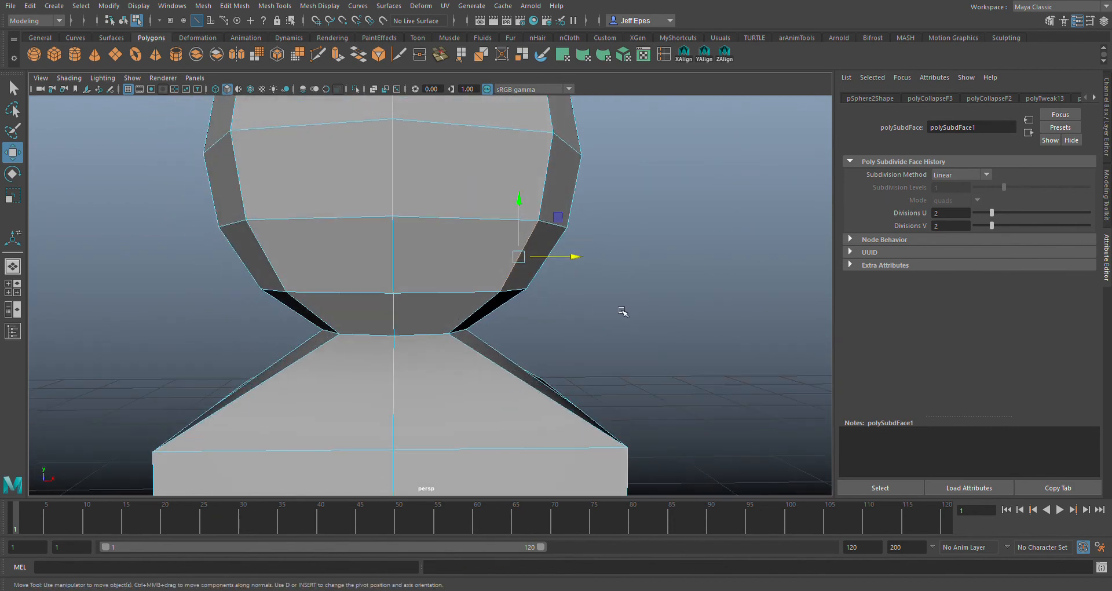
pyautogui.keyDown('shift'); pyautogui.click(456, 304); pyautogui.keyUp('shift')
pyautogui.keyDown('shift'); pyautogui.click(340, 300); pyautogui.keyUp('shift')
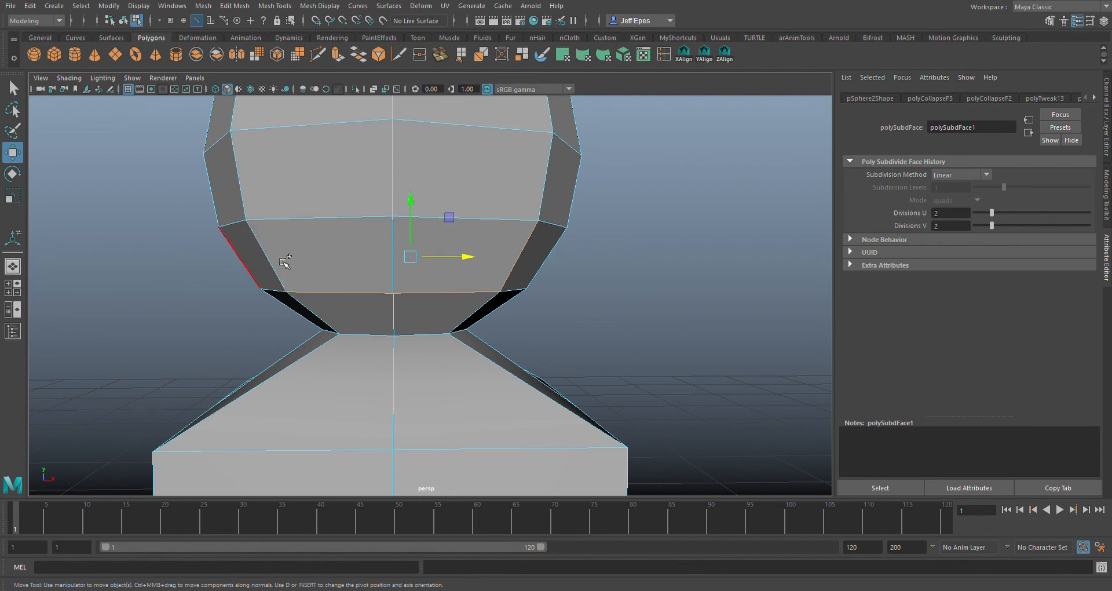
pyautogui.keyDown('shift'); pyautogui.click(276, 266); pyautogui.keyUp('shift')
pyautogui.keyDown('shift'); pyautogui.click(301, 231); pyautogui.keyUp('shift')
pyautogui.keyDown('shift'); pyautogui.click(509, 228); pyautogui.keyUp('shift')
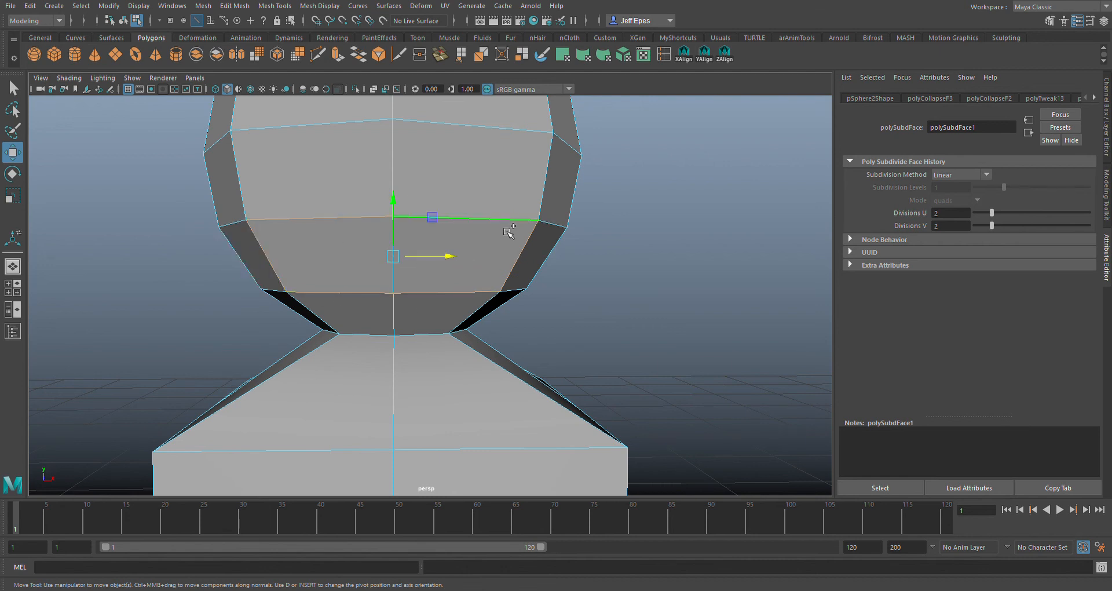
pyautogui.moveTo(482, 285)
pyautogui.keyDown('alt'); pyautogui.mouseDown()
pyautogui.moveTo(518, 271)
pyautogui.moveTo(480, 264)
pyautogui.mouseUp(); pyautogui.keyUp('alt')
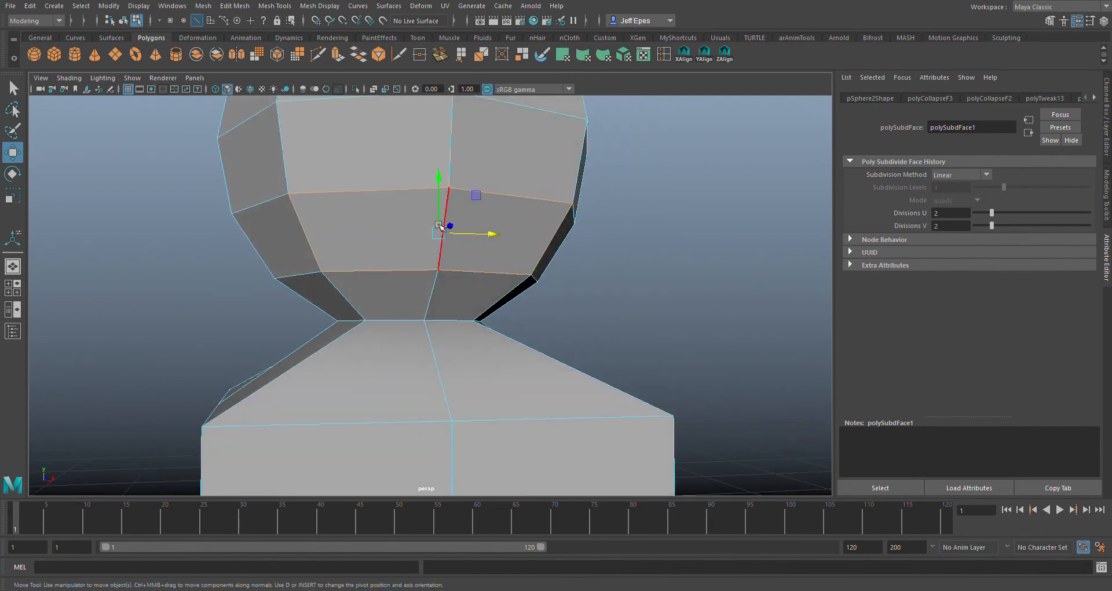
pyautogui.keyDown('alt'); pyautogui.moveTo(653, 254); pyautogui.dragTo(686, 231); pyautogui.keyUp('alt')
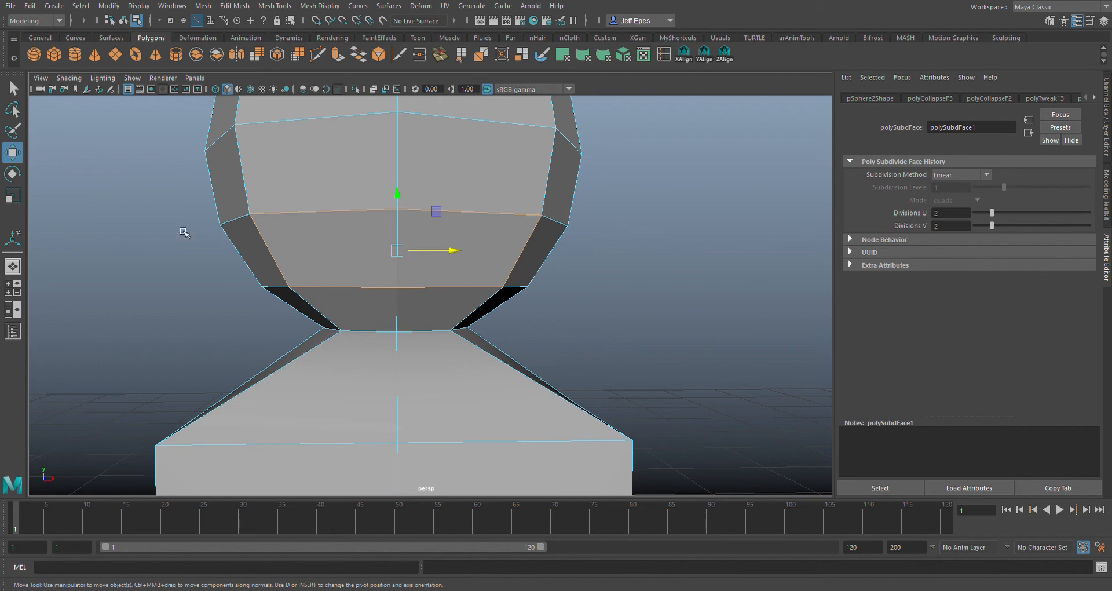
pyautogui.press('r')
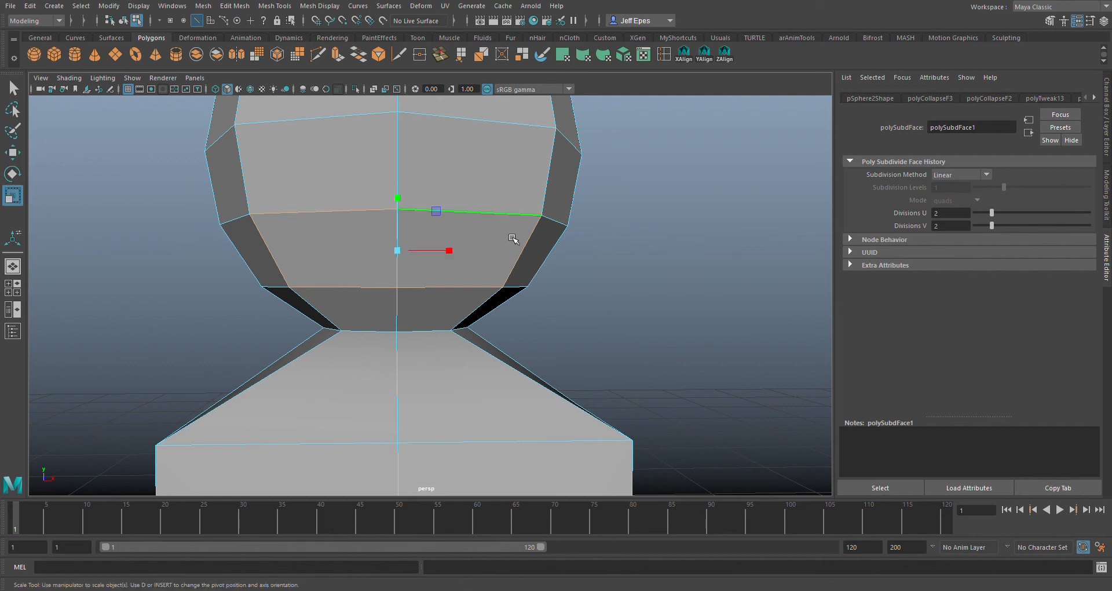
pyautogui.moveTo(556, 272)
pyautogui.keyDown('alt'); pyautogui.mouseDown()
pyautogui.moveTo(687, 277)
pyautogui.moveTo(598, 287)
pyautogui.moveTo(569, 285)
pyautogui.moveTo(568, 271)
pyautogui.mouseUp(); pyautogui.keyUp('alt')
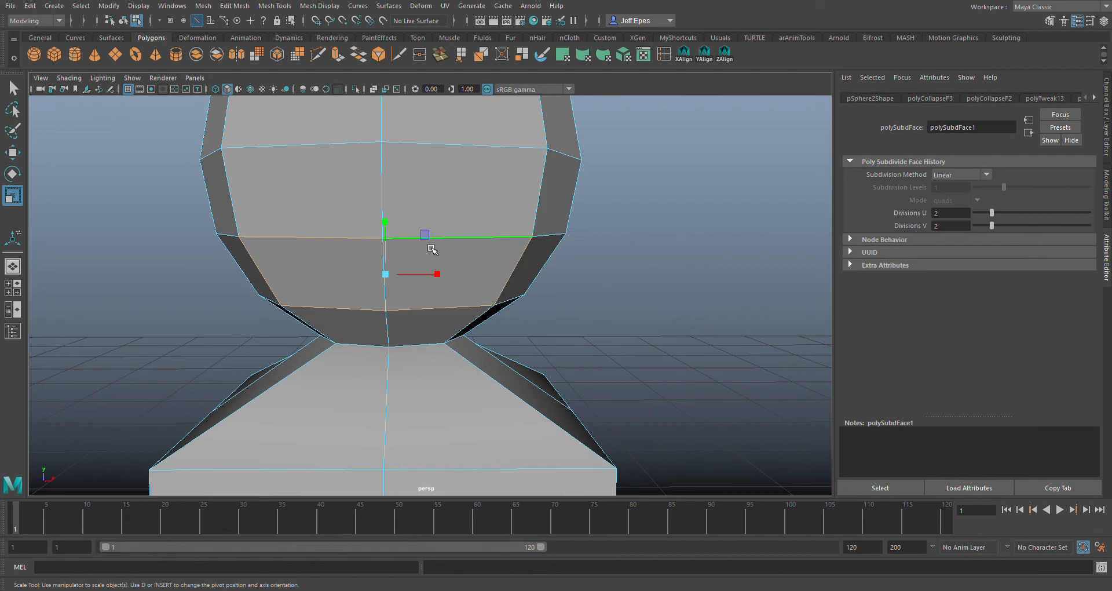
pyautogui.moveTo(444, 284); pyautogui.dragTo(631, 279)
pyautogui.hotkey('ctrl', 'z')
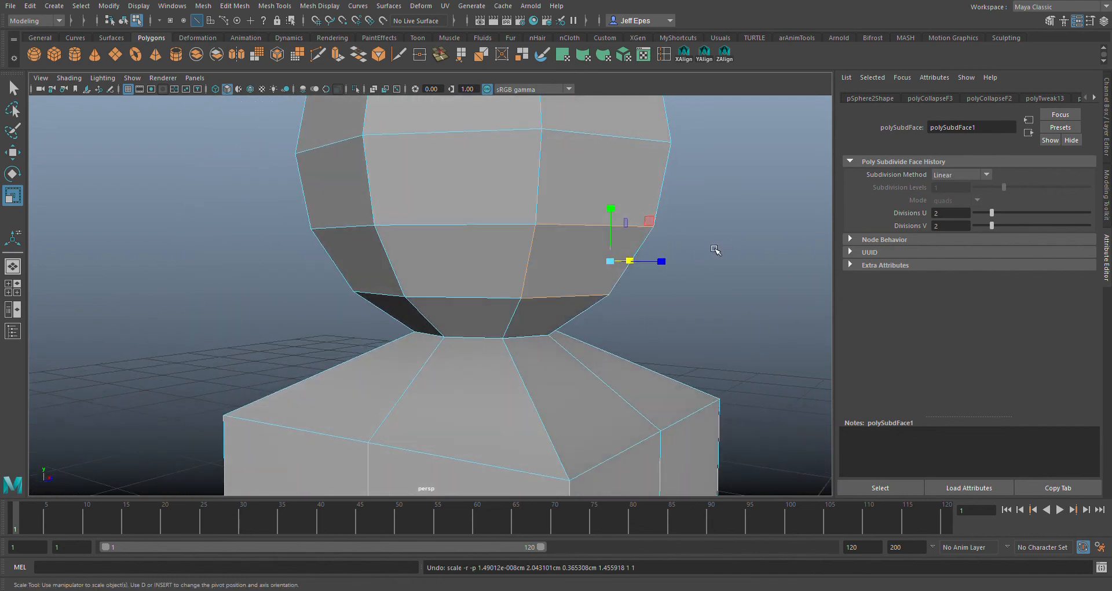
pyautogui.keyDown('alt'); pyautogui.moveTo(715, 249); pyautogui.dragTo(625, 256); pyautogui.keyUp('alt')
pyautogui.click(640, 266)
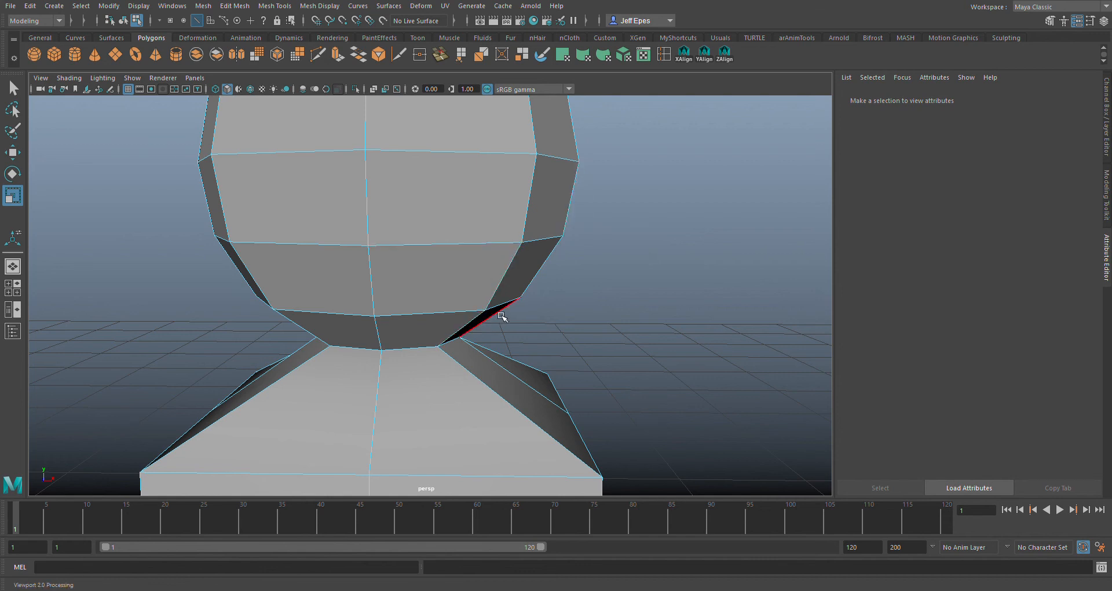
# In vertex mode, try moving a lower side vertex of the head outward about 0.14 along X, then undo the move and deselect it
pyautogui.keyDown('alt'); pyautogui.moveTo(641, 303); pyautogui.dragTo(619, 292); pyautogui.keyUp('alt')
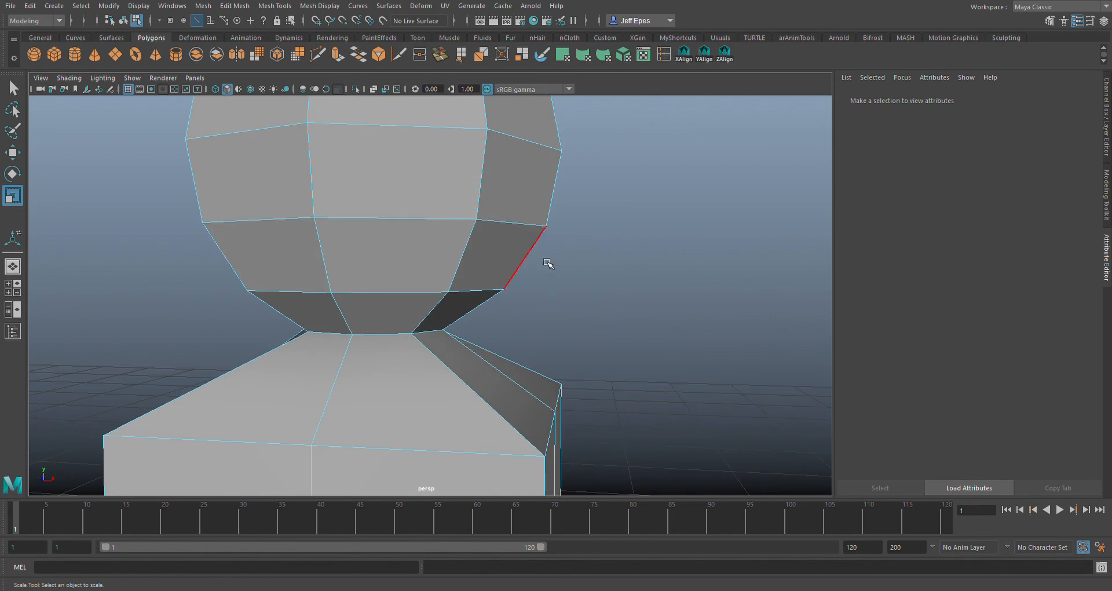
pyautogui.press('F9')
pyautogui.click(12, 152)
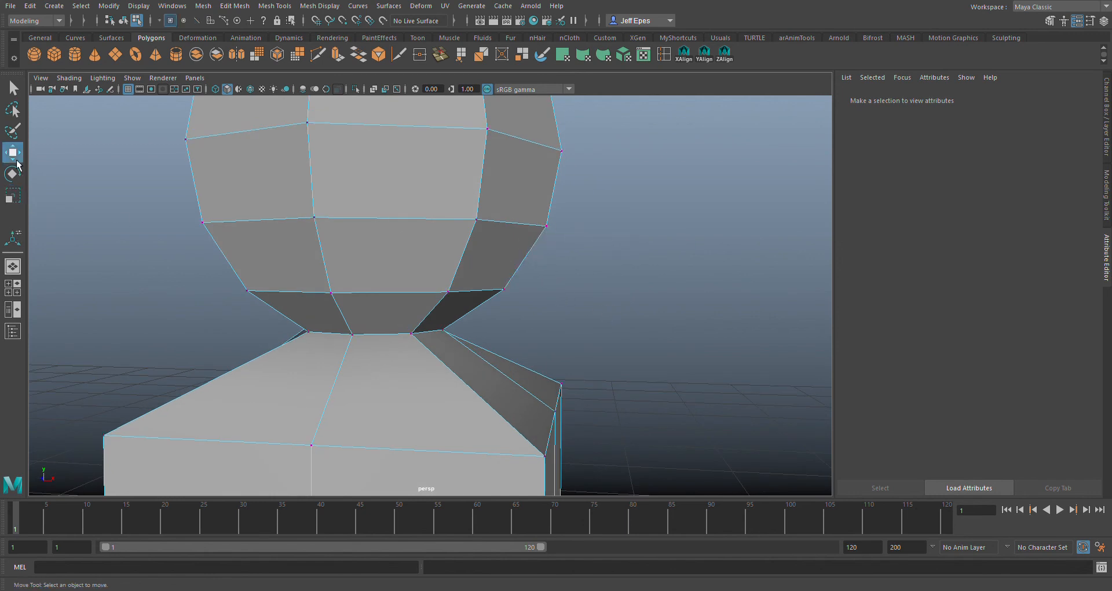
pyautogui.click(554, 234)
pyautogui.moveTo(603, 228); pyautogui.dragTo(659, 232)
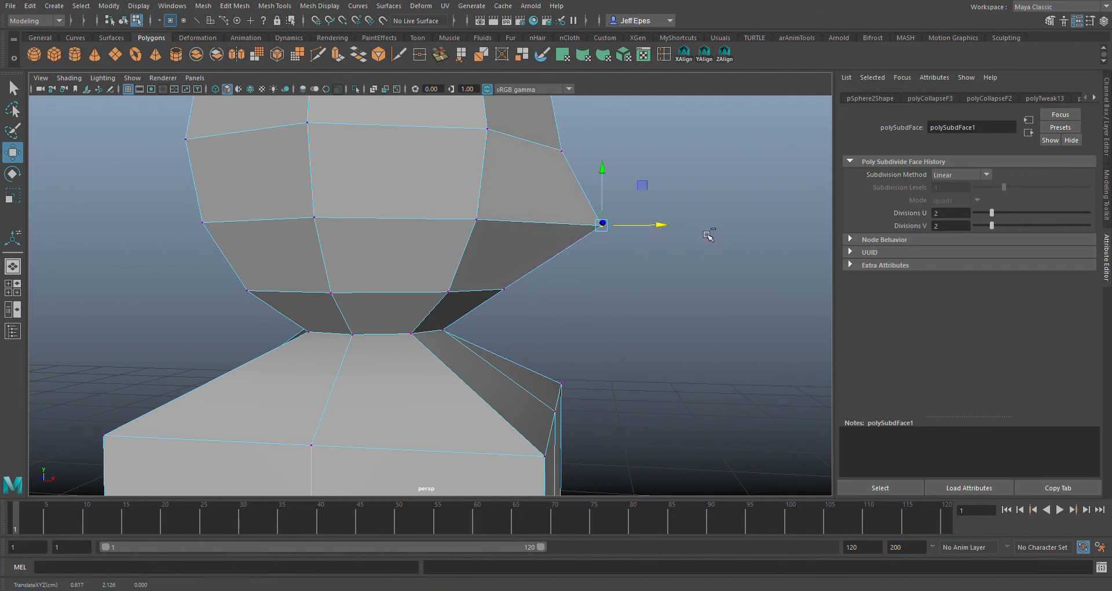
pyautogui.hotkey('ctrl', 'z')
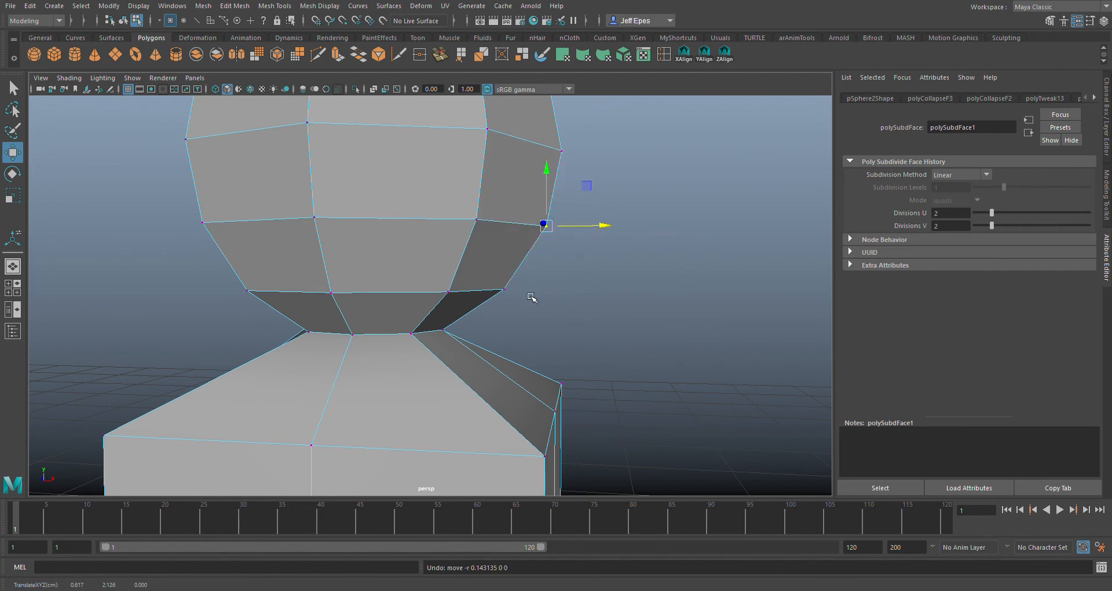
pyautogui.click(743, 300)
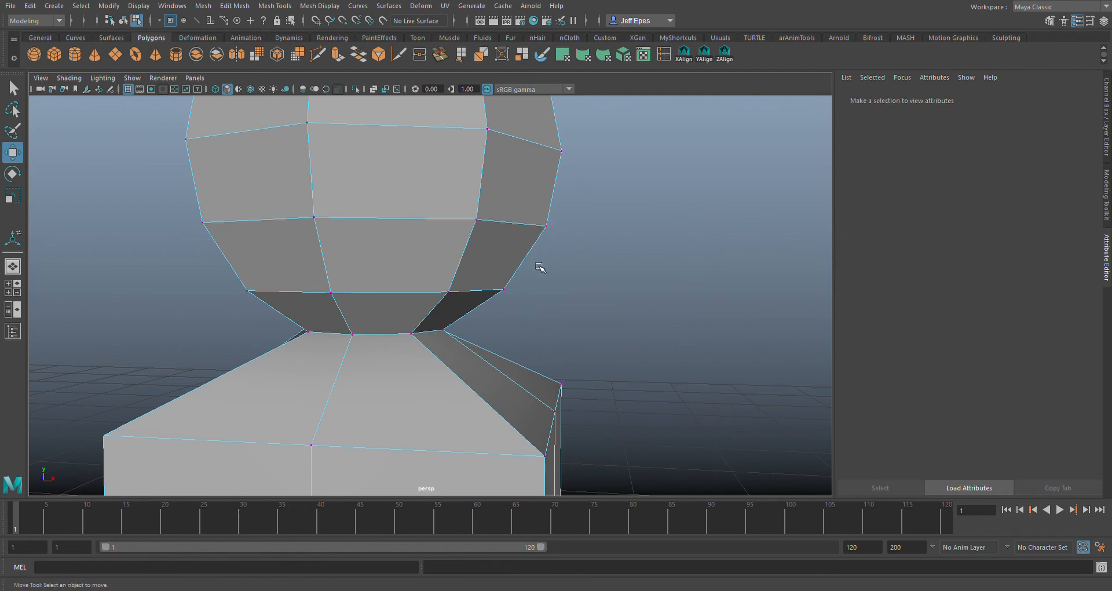
# In edge mode, select one sloped edge on each side of the lower head, try scaling them along X by about 1.19, then undo and deselect
pyautogui.press('F11')
pyautogui.press('F10')
pyautogui.click(533, 268)
pyautogui.keyDown('alt'); pyautogui.moveTo(553, 286); pyautogui.dragTo(600, 292); pyautogui.keyUp('alt')
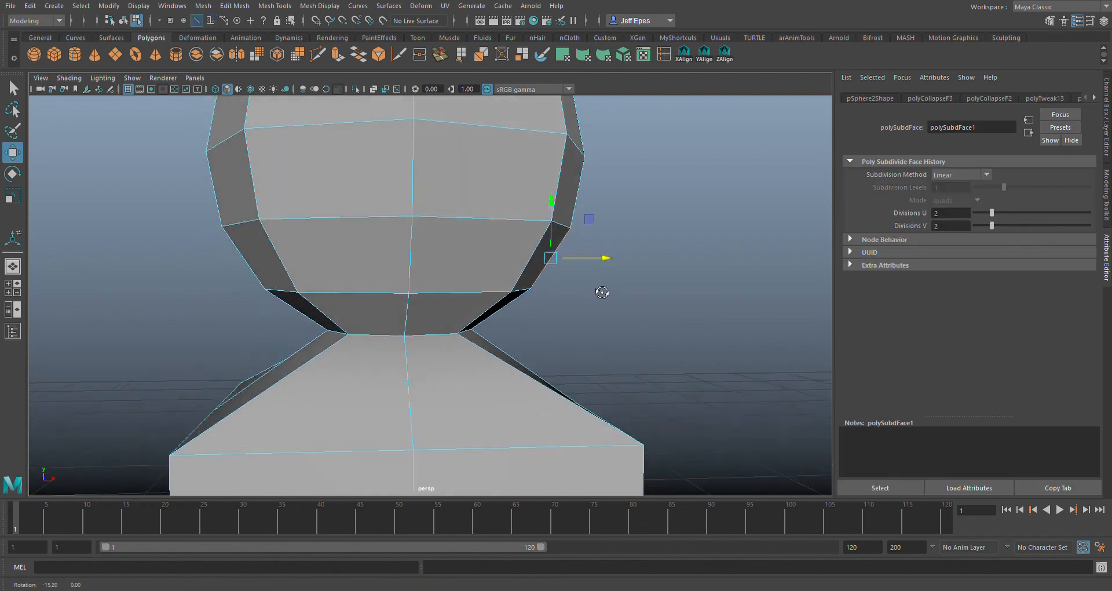
pyautogui.click(275, 293)
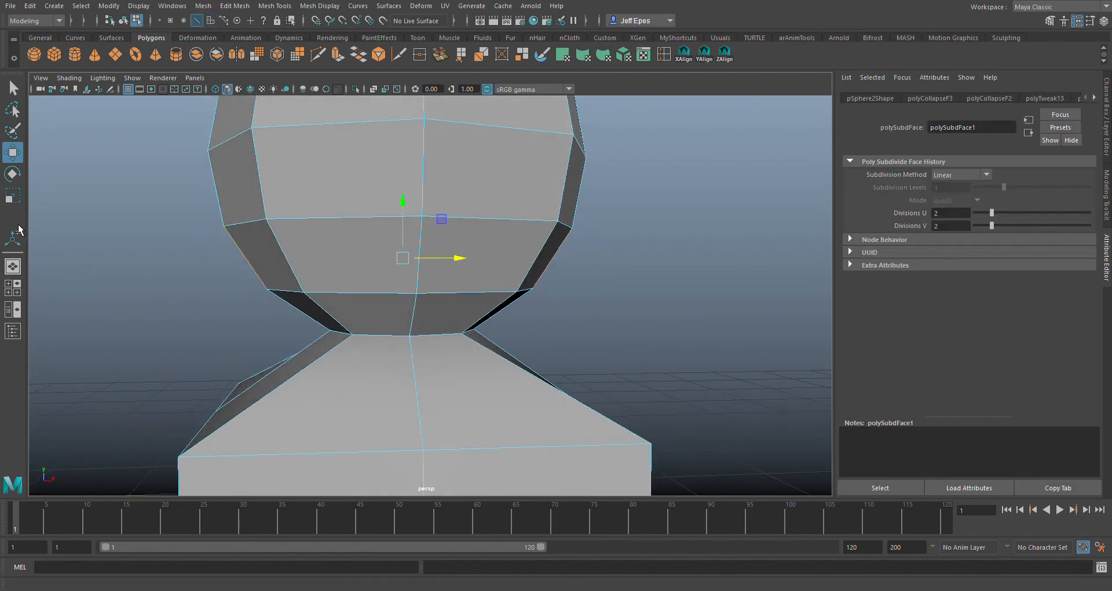
pyautogui.click(13, 196)
pyautogui.moveTo(454, 258); pyautogui.dragTo(527, 267)
pyautogui.hotkey('ctrl', 'z')
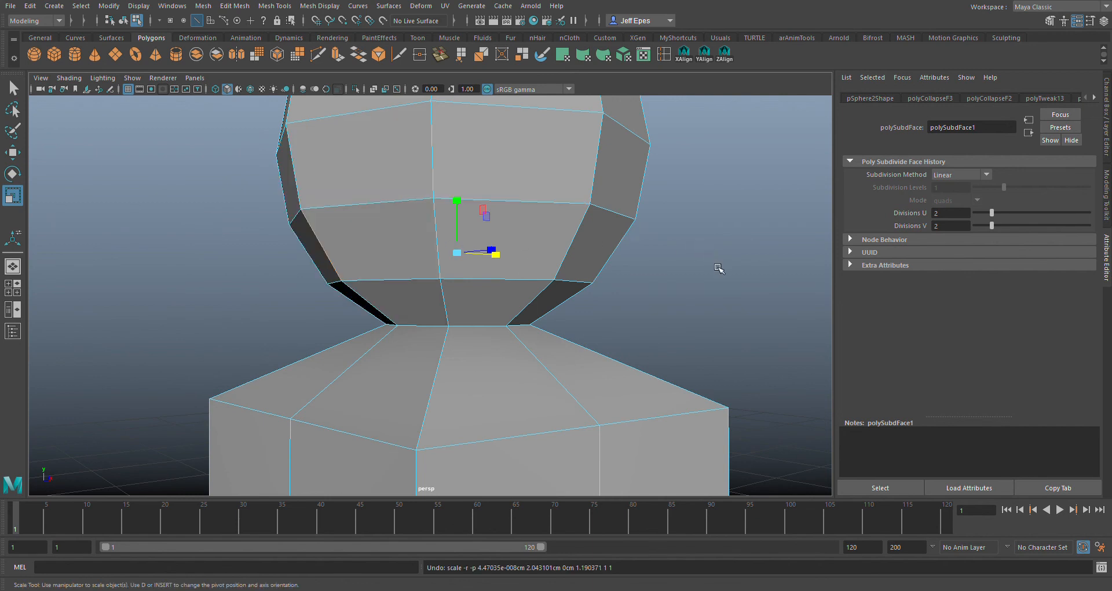
pyautogui.keyDown('alt'); pyautogui.moveTo(718, 268); pyautogui.dragTo(683, 273); pyautogui.keyUp('alt')
pyautogui.click(663, 290)
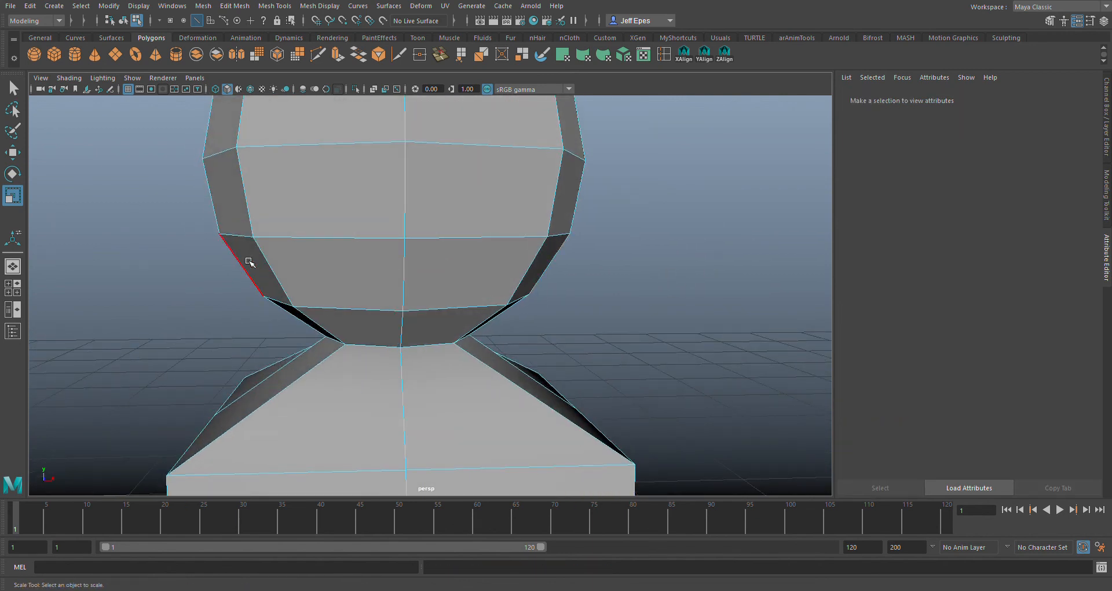
# In face mode, select the two opposite side faces of the lower head, try scaling them along X by about 1.10, then undo and deselect
pyautogui.press('F11')
pyautogui.click(265, 274)
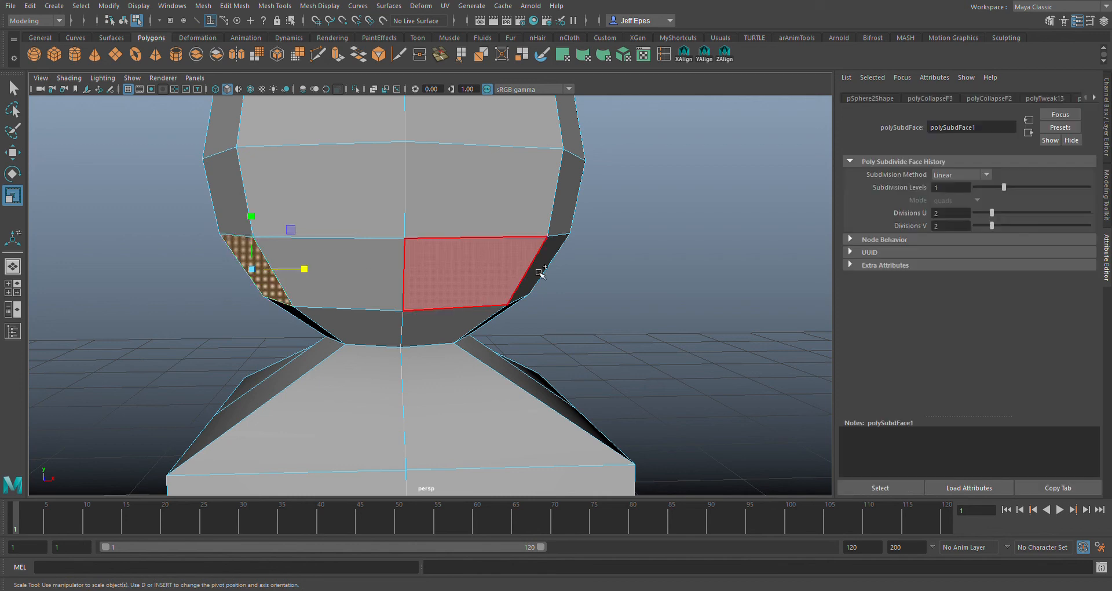
pyautogui.keyDown('shift'); pyautogui.click(559, 272); pyautogui.keyUp('shift')
pyautogui.keyDown('alt'); pyautogui.moveTo(603, 278); pyautogui.dragTo(591, 280); pyautogui.keyUp('alt')
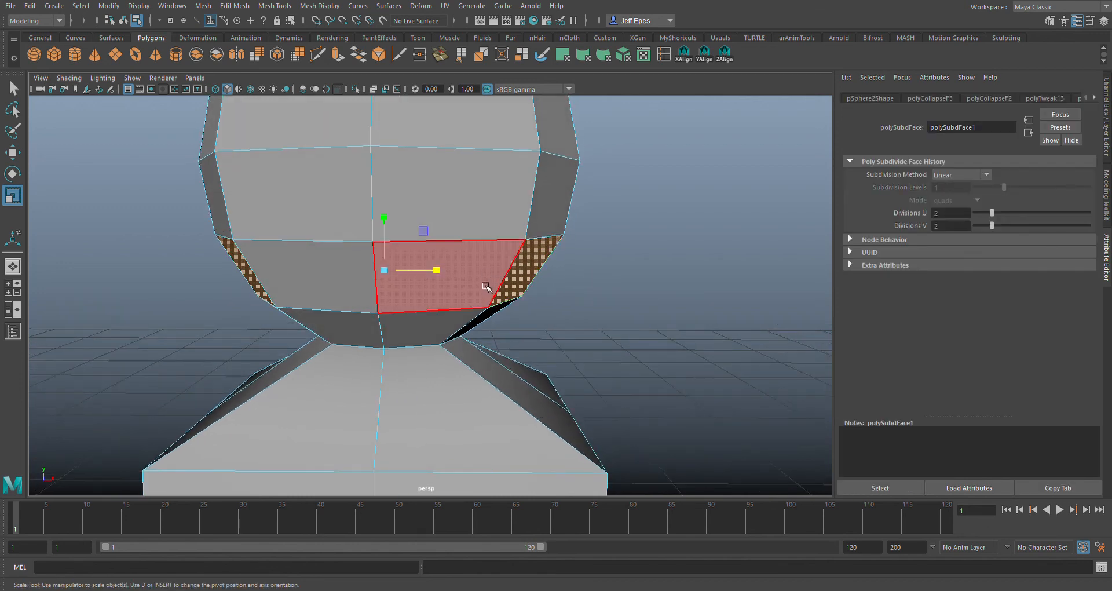
pyautogui.moveTo(450, 282)
pyautogui.mouseDown()
pyautogui.moveTo(640, 286)
pyautogui.moveTo(423, 287)
pyautogui.moveTo(481, 285)
pyautogui.moveTo(454, 283)
pyautogui.mouseUp()
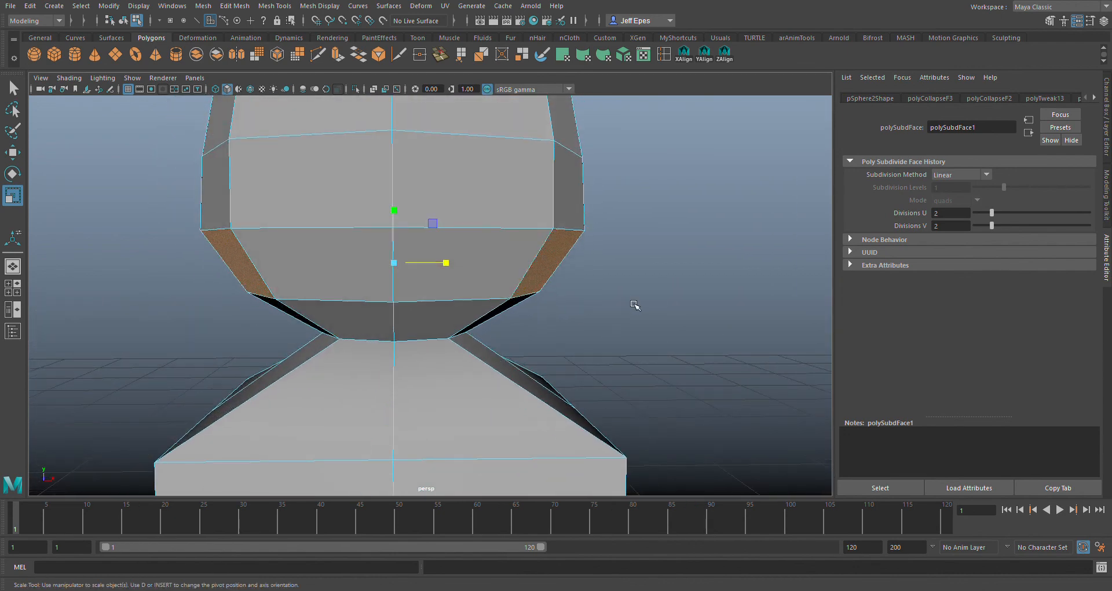
pyautogui.keyDown('alt'); pyautogui.moveTo(634, 305); pyautogui.dragTo(571, 264); pyautogui.keyUp('alt')
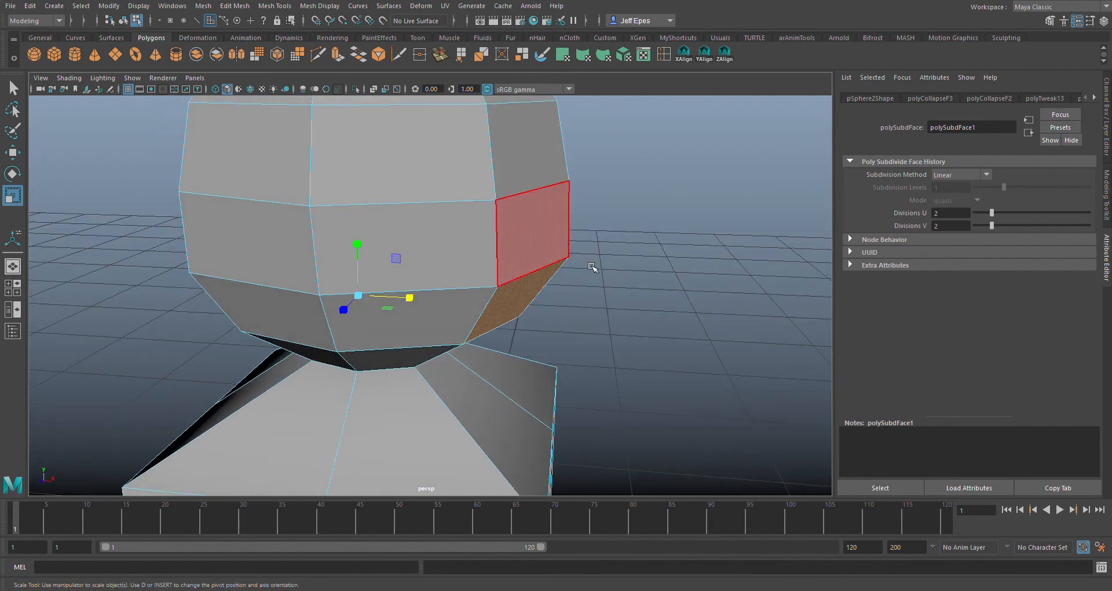
pyautogui.moveTo(648, 270)
pyautogui.keyDown('alt'); pyautogui.mouseDown()
pyautogui.moveTo(703, 256)
pyautogui.moveTo(652, 257)
pyautogui.moveTo(666, 264)
pyautogui.mouseUp(); pyautogui.keyUp('alt')
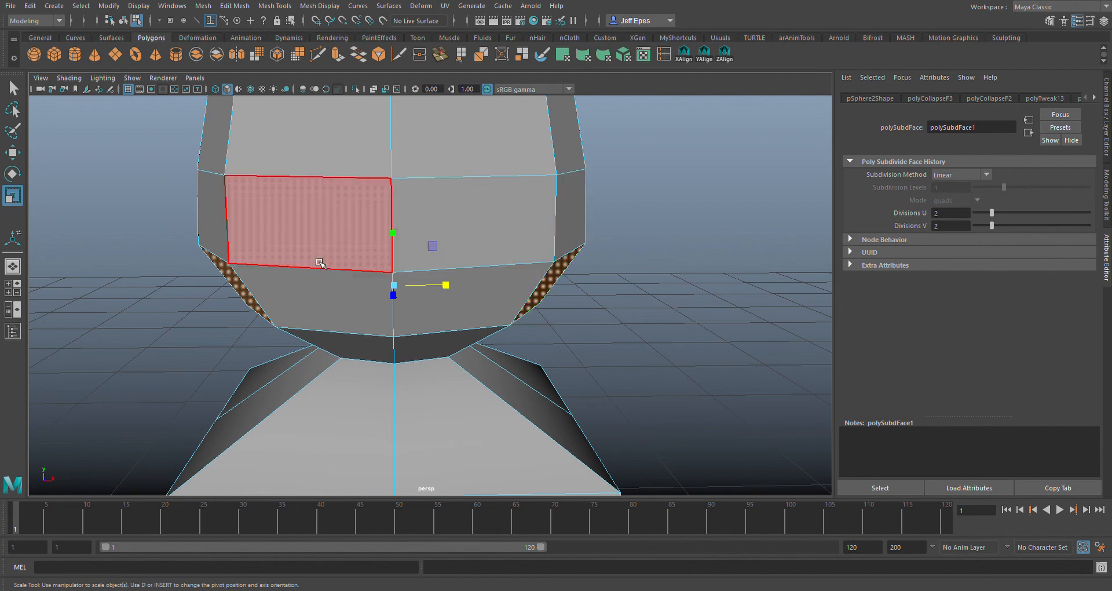
pyautogui.keyDown('alt'); pyautogui.moveTo(182, 283); pyautogui.dragTo(276, 274); pyautogui.keyUp('alt')
pyautogui.hotkey('ctrl', 'z')
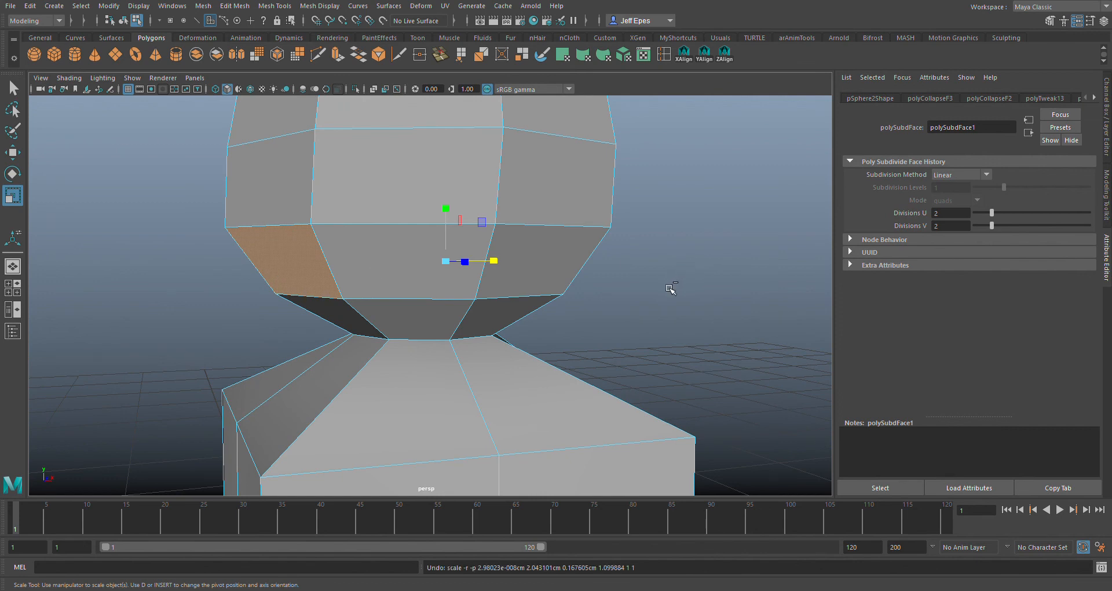
pyautogui.click(697, 293)
# Try slicing the lower side face of the head with the Cut Faces Tool, then undo the cuts
pyautogui.keyDown('alt'); pyautogui.moveTo(698, 293); pyautogui.dragTo(664, 304); pyautogui.keyUp('alt')
pyautogui.keyDown('alt'); pyautogui.moveTo(696, 348); pyautogui.dragTo(649, 321); pyautogui.keyUp('alt')
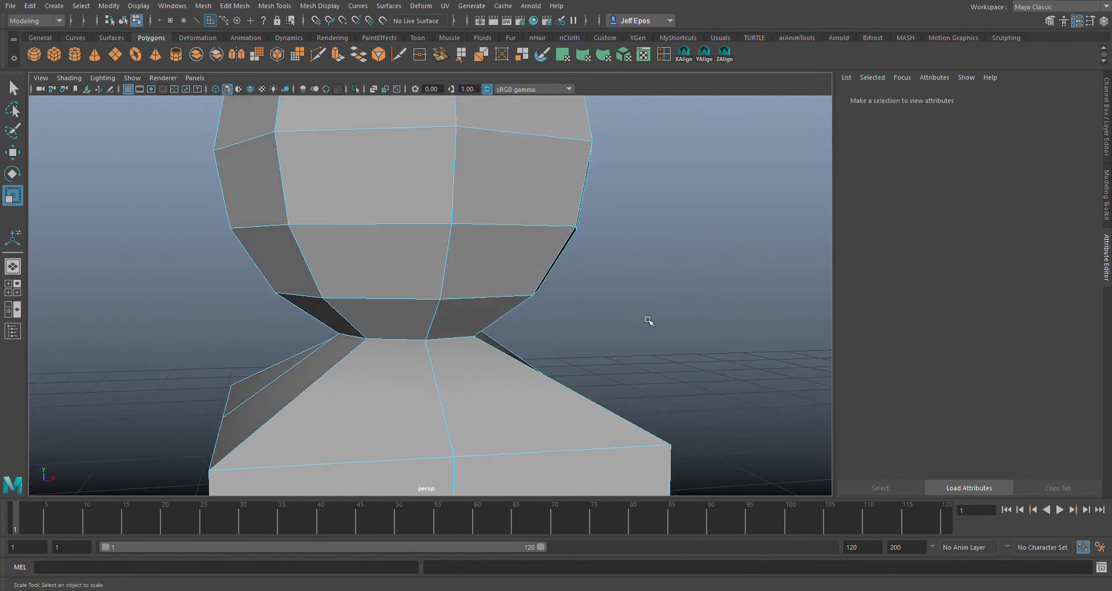
pyautogui.click(420, 60)
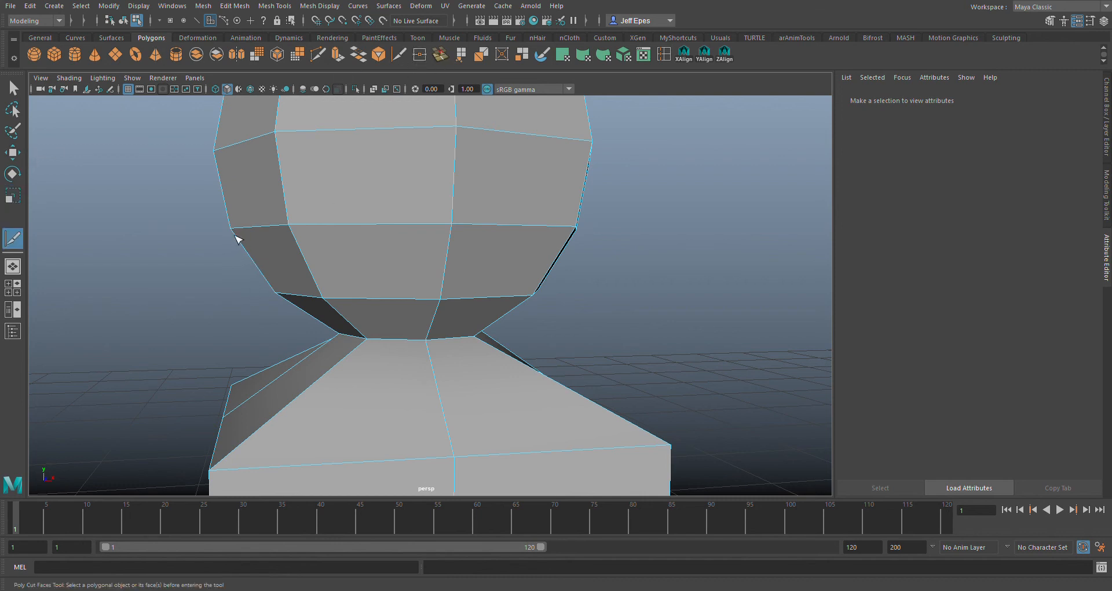
pyautogui.click(240, 241)
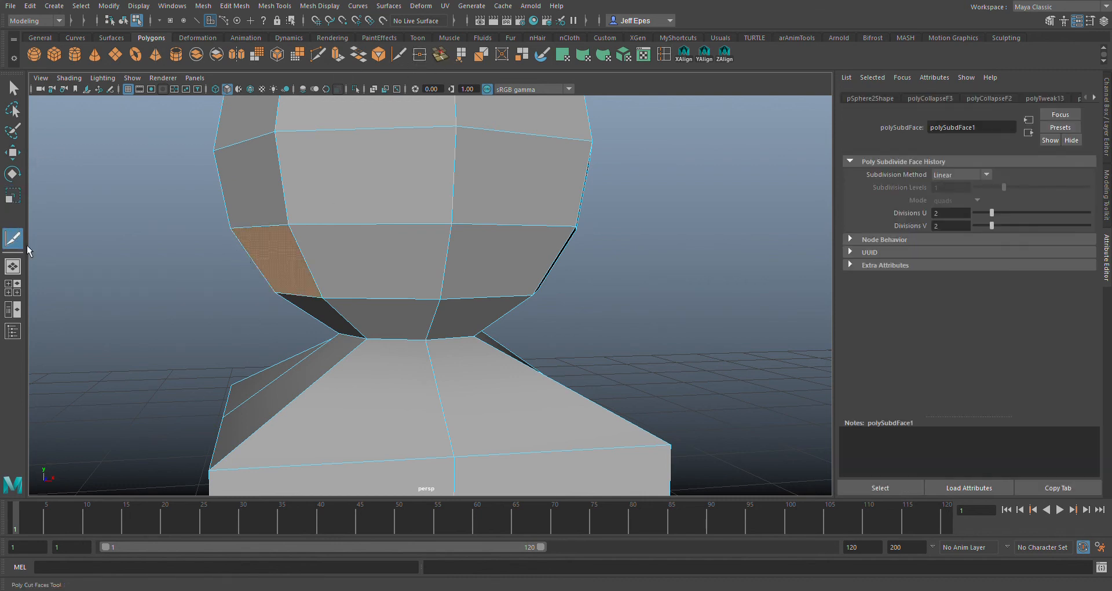
pyautogui.keyDown('alt'); pyautogui.moveTo(144, 280); pyautogui.dragTo(304, 234); pyautogui.keyUp('alt')
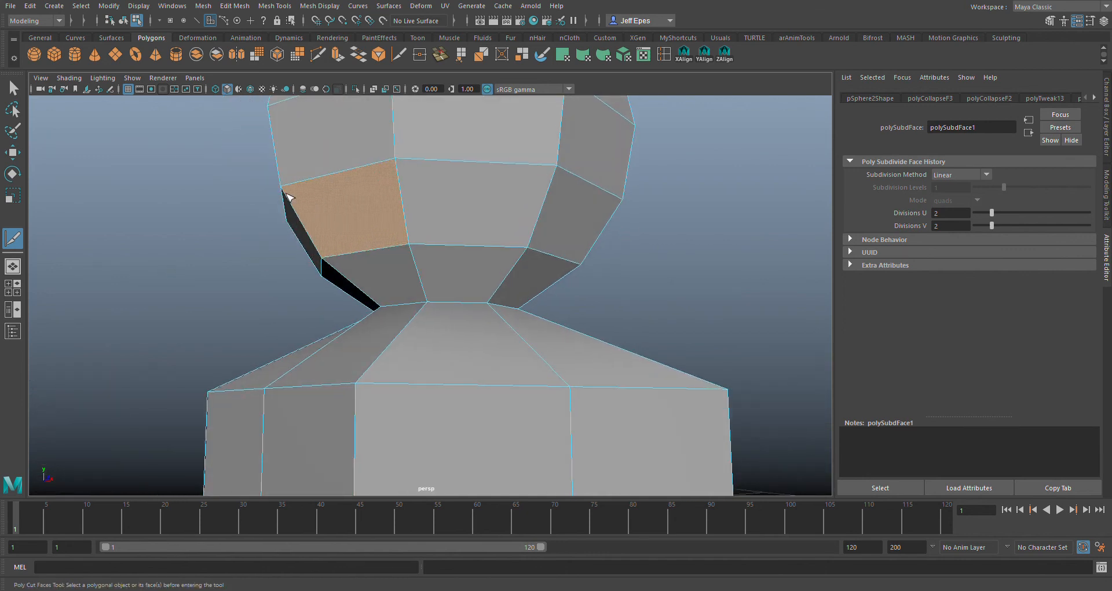
pyautogui.keyDown('alt'); pyautogui.moveTo(403, 251); pyautogui.dragTo(263, 253); pyautogui.keyUp('alt')
pyautogui.hotkey('ctrl', 'z')
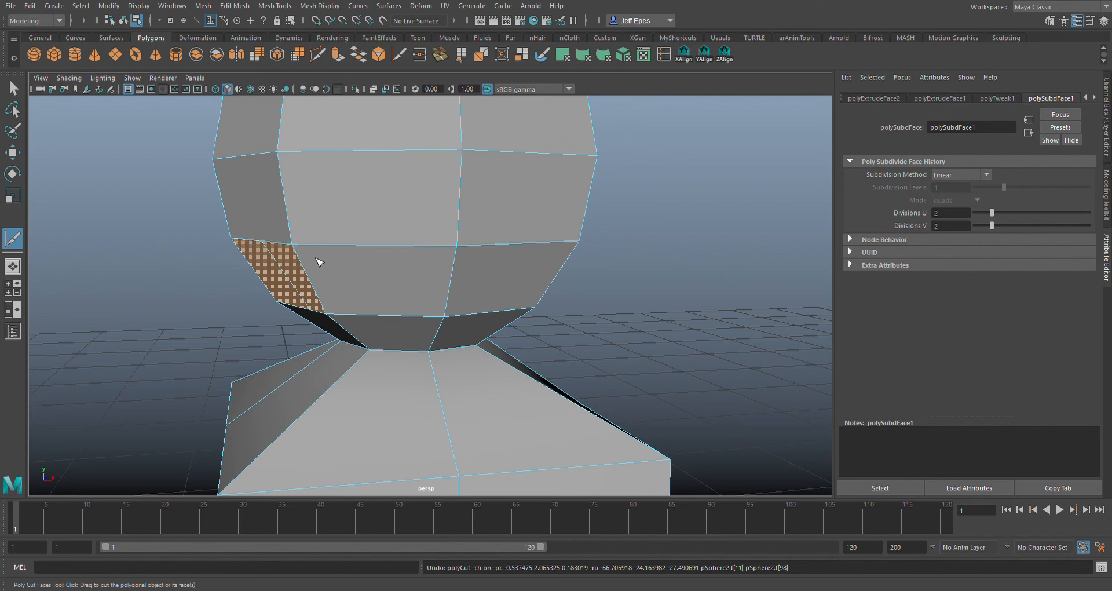
pyautogui.keyDown('alt'); pyautogui.moveTo(215, 289); pyautogui.dragTo(218, 369, button='right'); pyautogui.keyUp('alt')
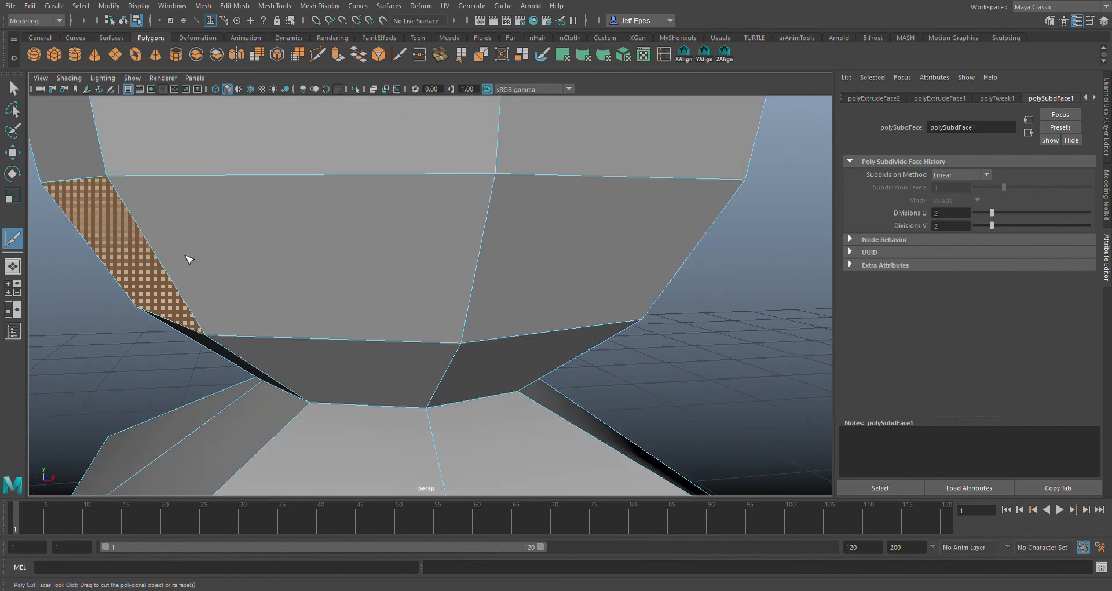
pyautogui.press('F9')
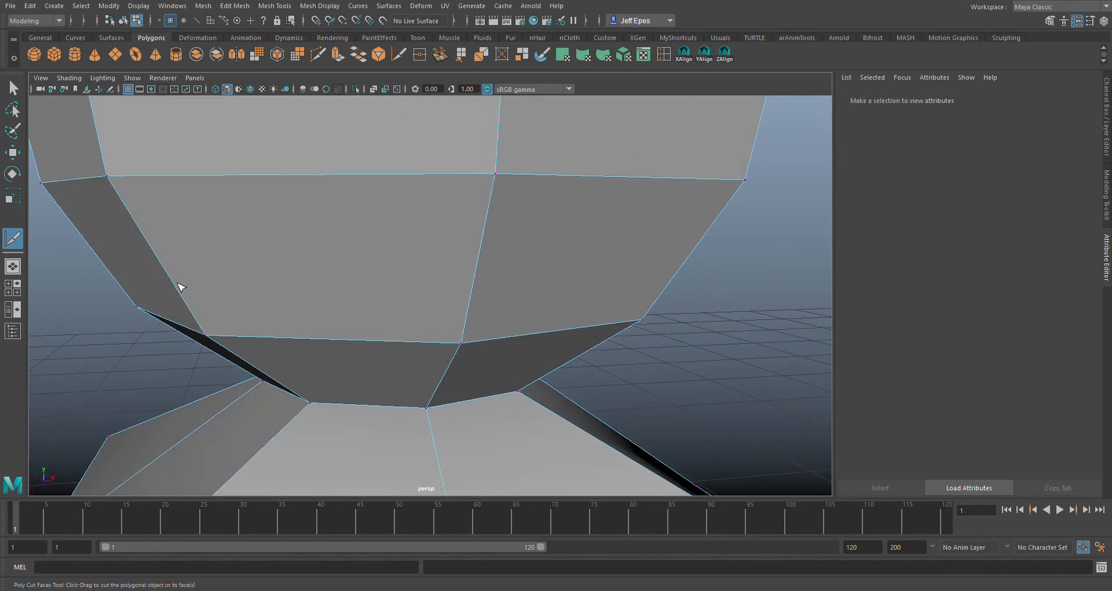
pyautogui.keyDown('alt'); pyautogui.moveTo(130, 270); pyautogui.dragTo(187, 271); pyautogui.keyUp('alt')
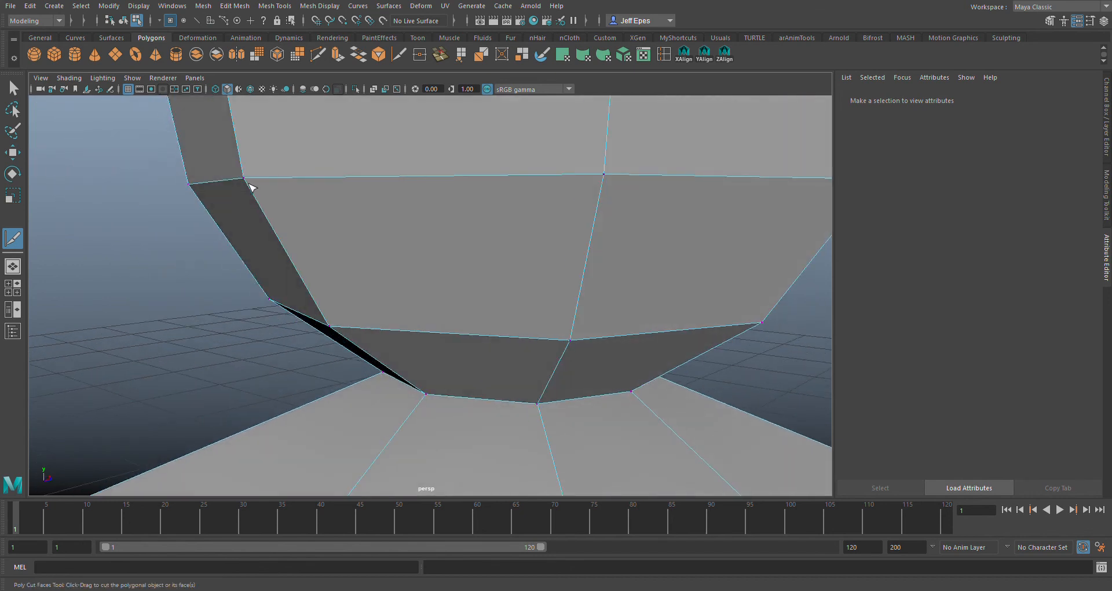
pyautogui.click(249, 184)
pyautogui.click(249, 184)
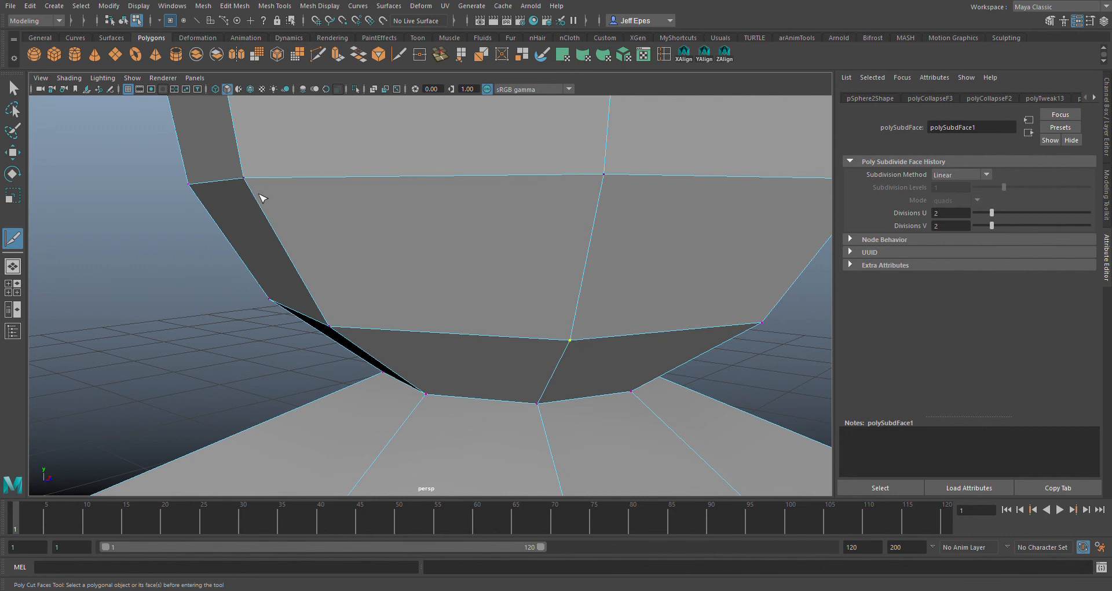
pyautogui.press('q')
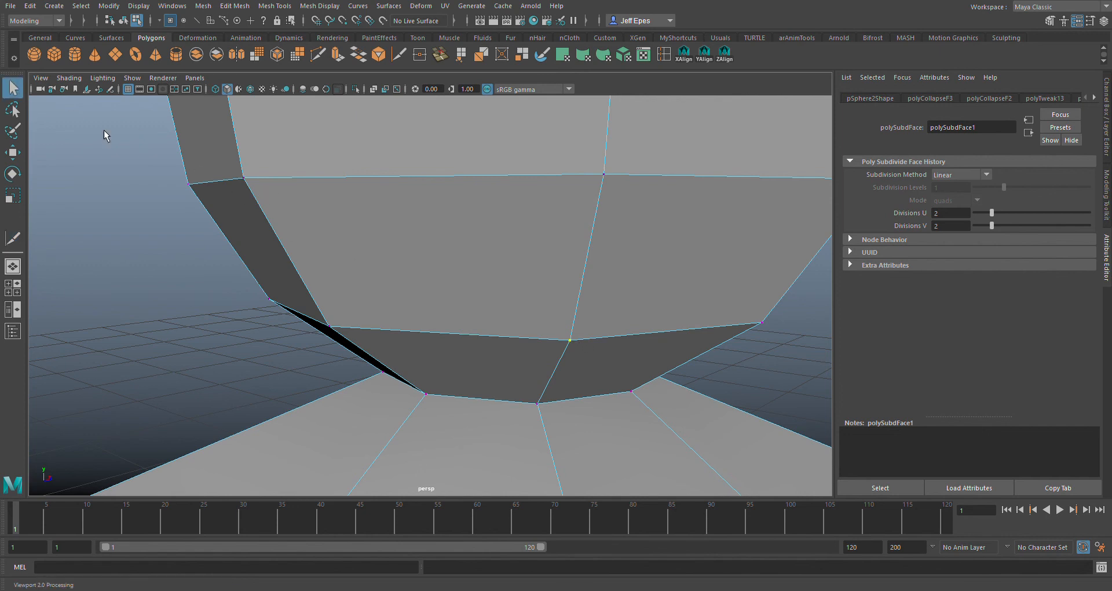
pyautogui.press('F10')
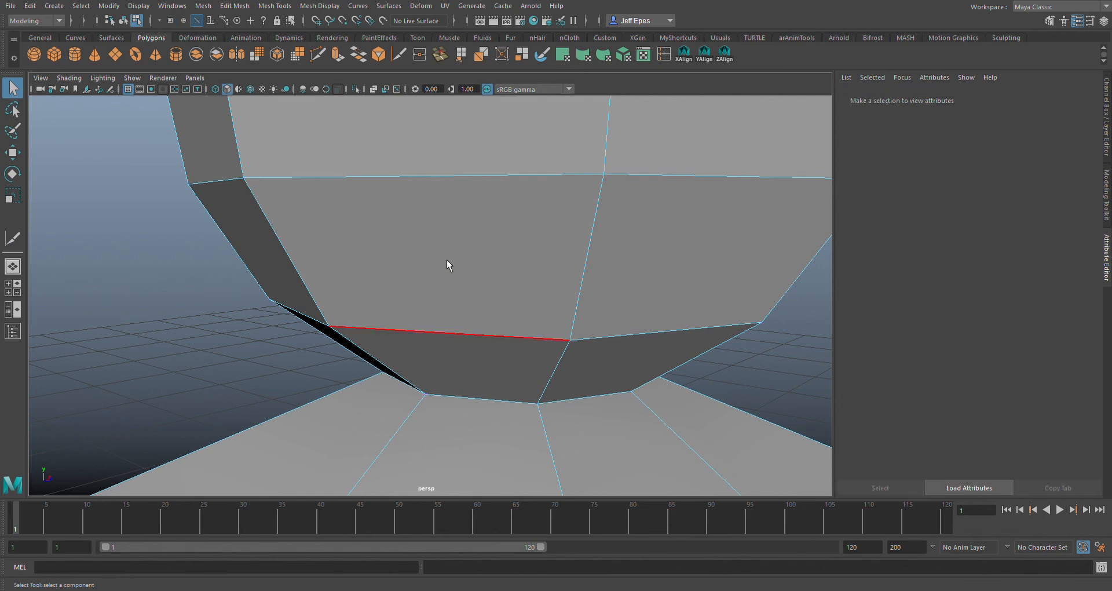
pyautogui.press('F8')
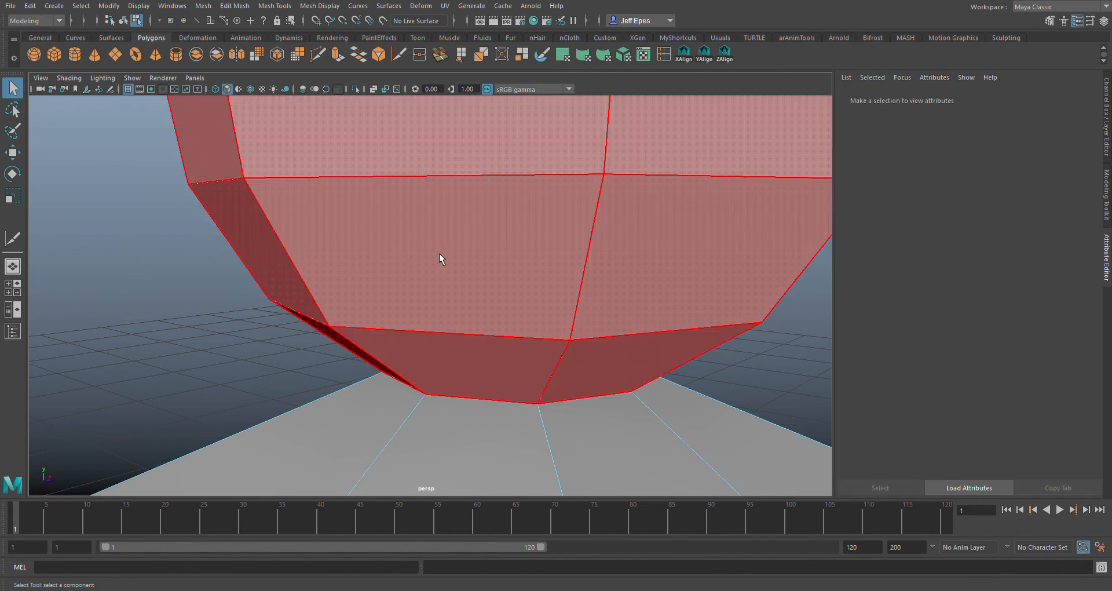
# Select the large lower side face of the head, try slanted and corner-to-corner cuts with the Cut Faces Tool, and undo each one
pyautogui.press('F11')
pyautogui.click(362, 236)
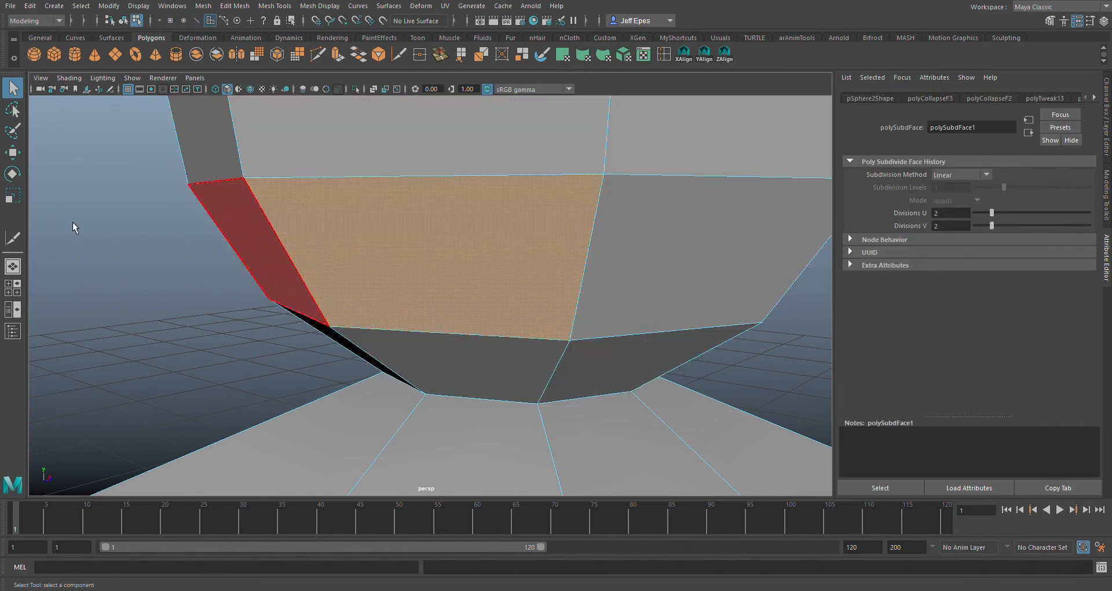
pyautogui.click(18, 236)
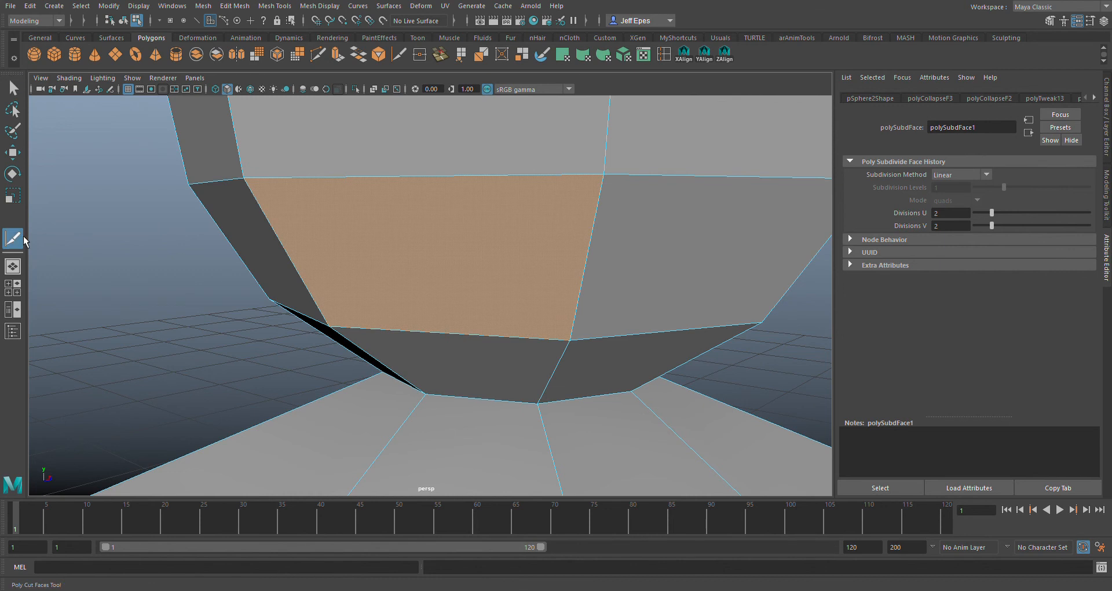
pyautogui.click(251, 187)
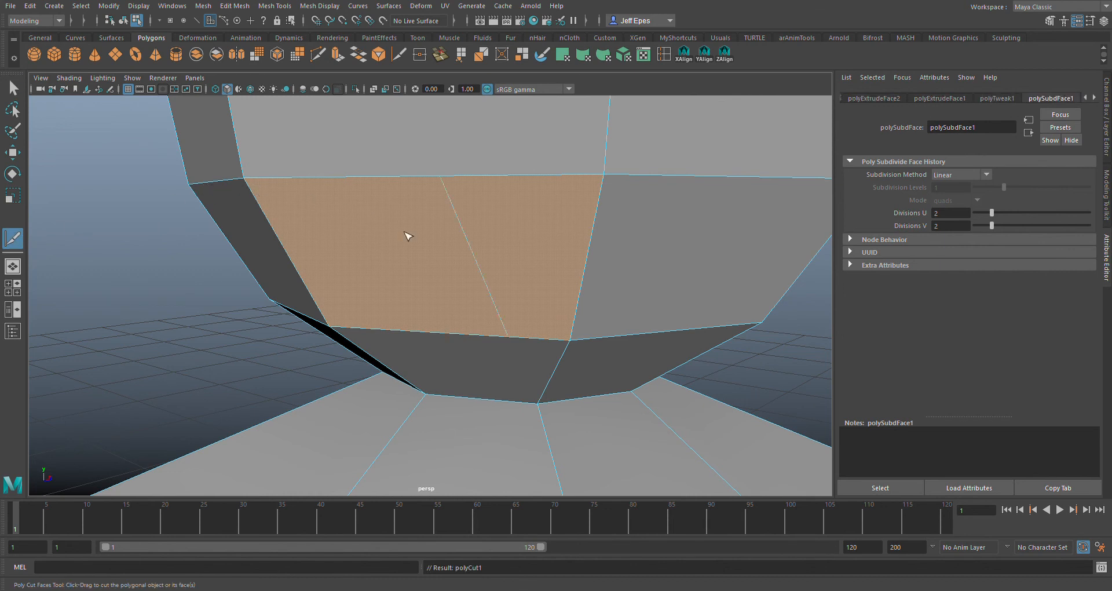
pyautogui.hotkey('ctrl', 'z')
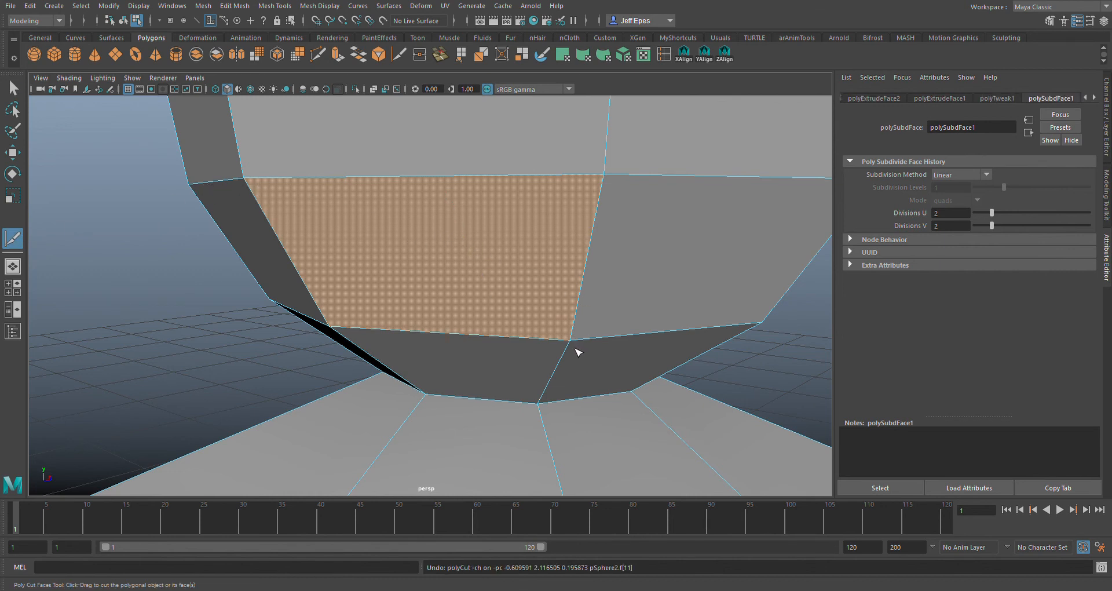
pyautogui.moveTo(577, 351); pyautogui.dragTo(495, 310)
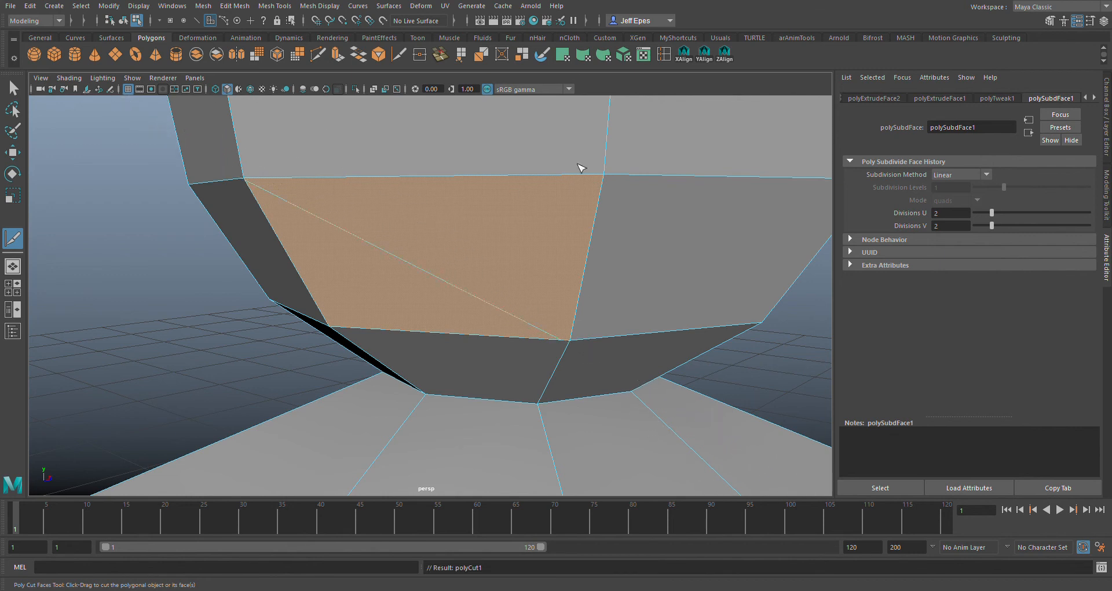
pyautogui.hotkey('ctrl', 'z')
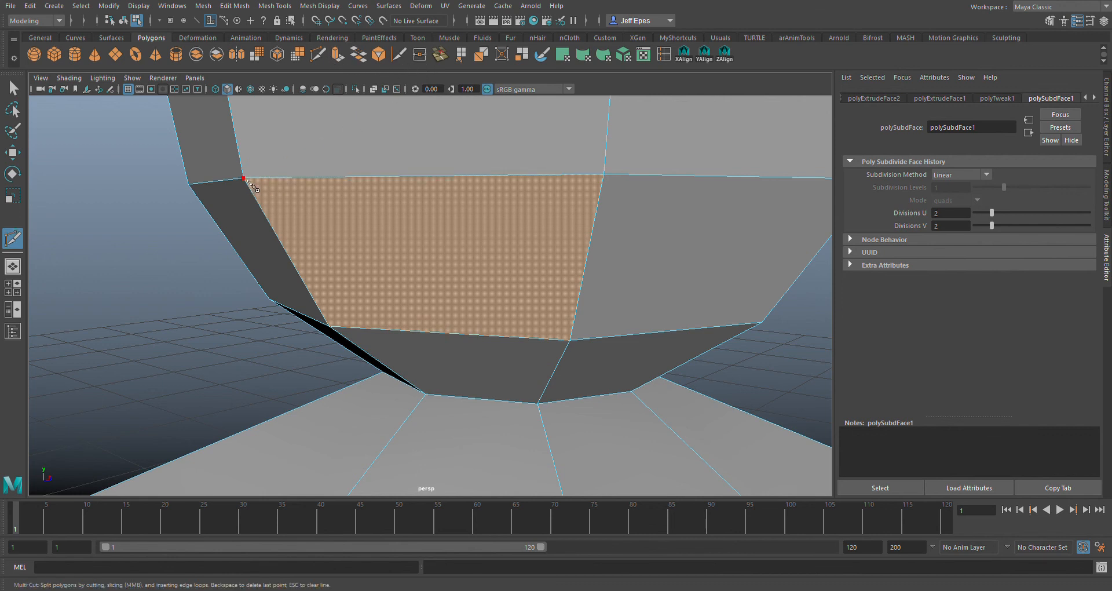
# With Multi-Cut, add corner-to-corner diagonal edges across the lower side faces on opposite sides of the head
pyautogui.click(570, 341)
pyautogui.press('Return')
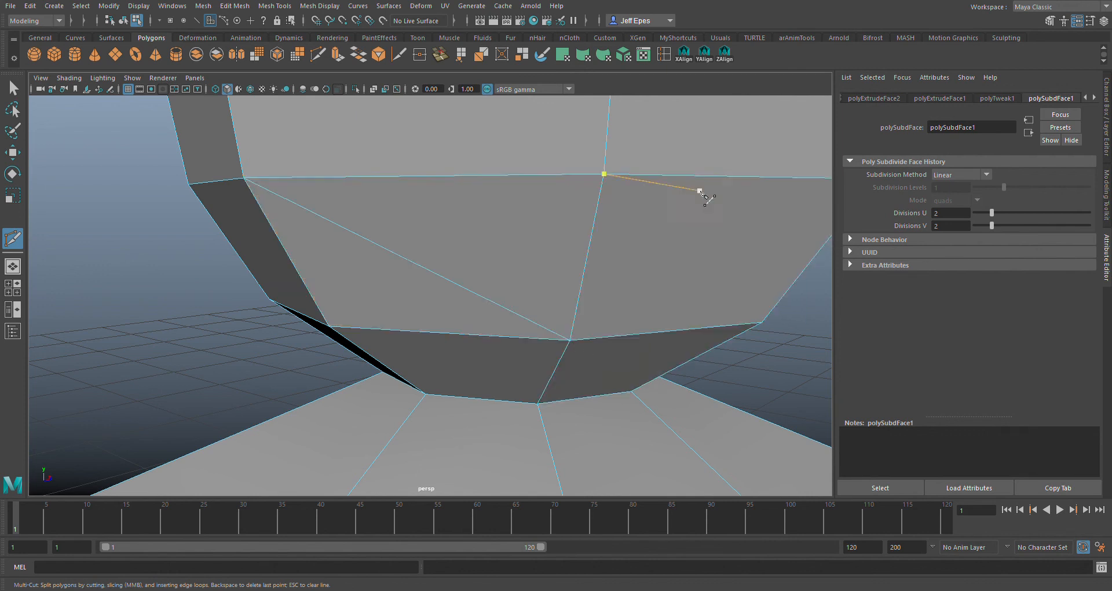
pyautogui.keyDown('alt'); pyautogui.moveTo(700, 189); pyautogui.dragTo(684, 298, button='right'); pyautogui.keyUp('alt')
pyautogui.keyDown('alt'); pyautogui.moveTo(689, 294); pyautogui.dragTo(577, 261); pyautogui.keyUp('alt')
pyautogui.click(373, 316)
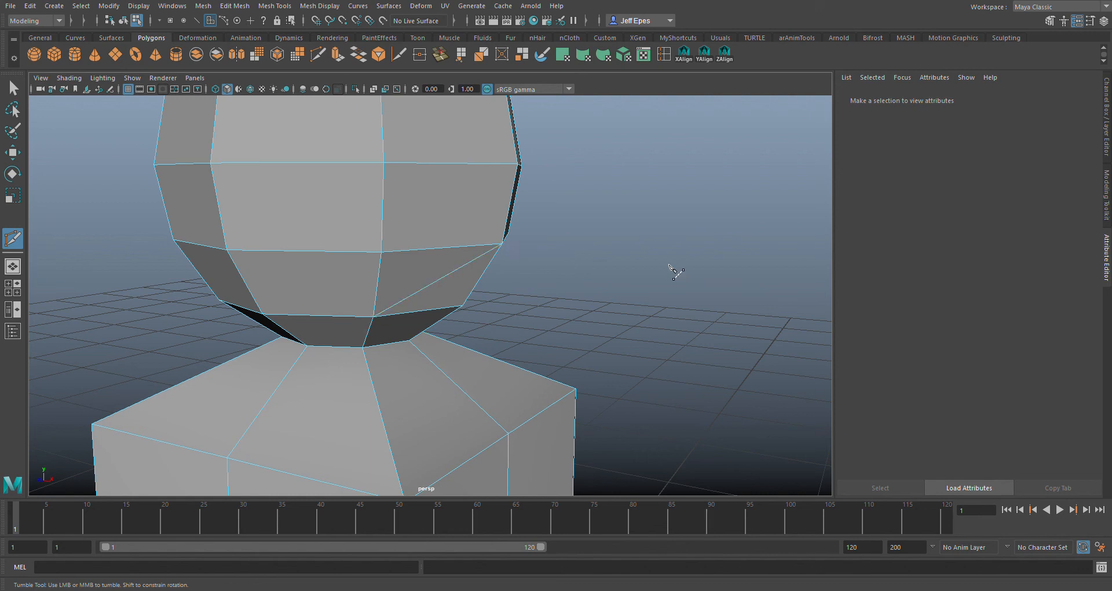
# In edge mode, select the diagonal edges on the lower side faces on both sides of the head
pyautogui.keyDown('alt'); pyautogui.moveTo(571, 288); pyautogui.dragTo(612, 283); pyautogui.keyUp('alt')
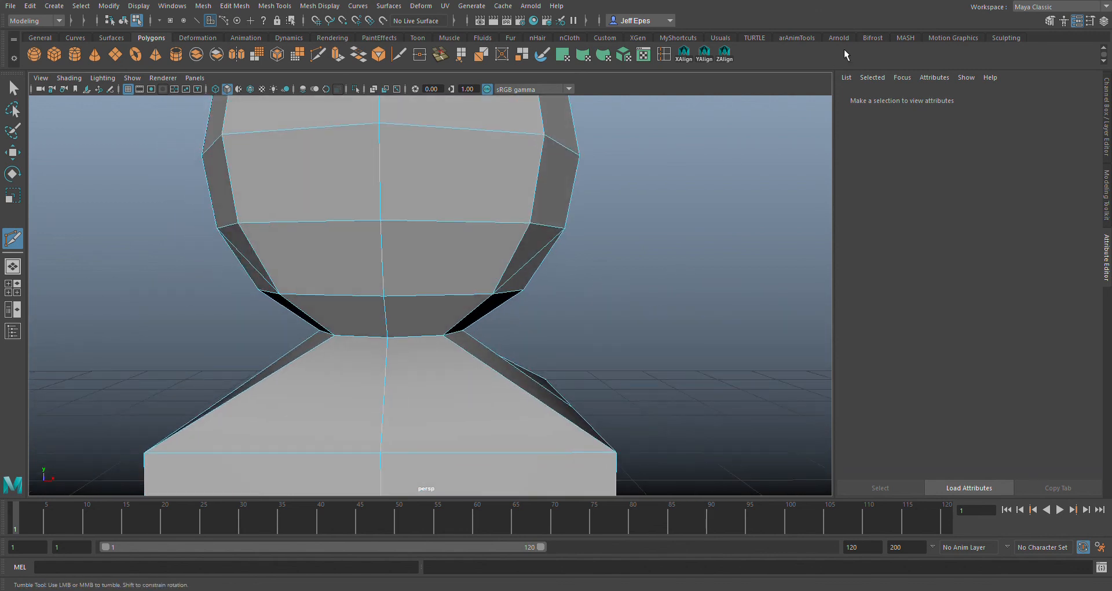
pyautogui.keyDown('alt'); pyautogui.moveTo(749, 261); pyautogui.dragTo(825, 269); pyautogui.keyUp('alt')
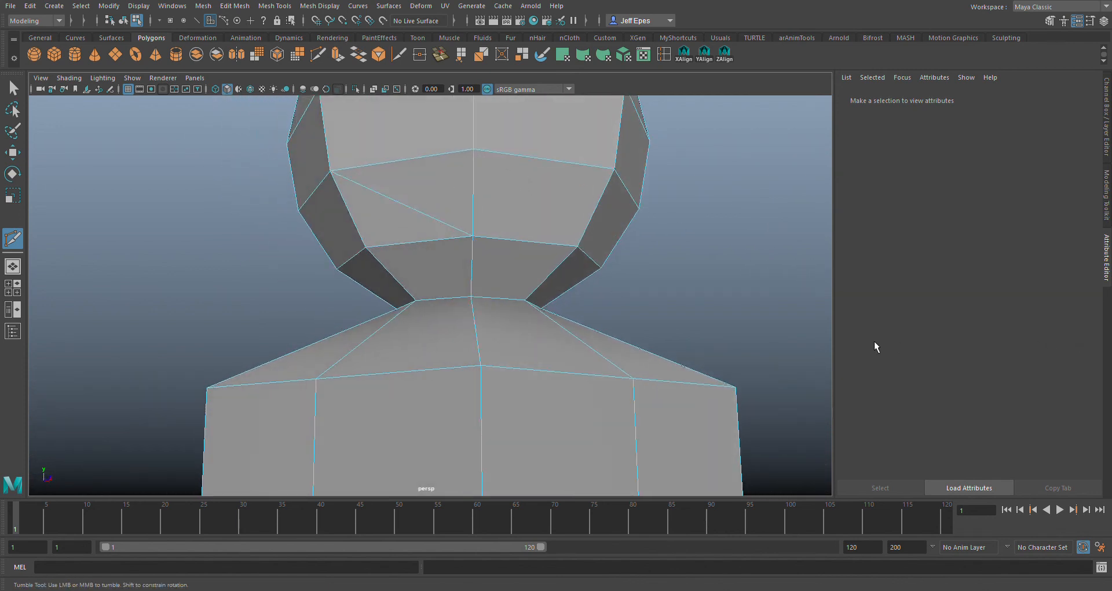
pyautogui.keyDown('alt'); pyautogui.moveTo(779, 277); pyautogui.dragTo(565, 282); pyautogui.keyUp('alt')
pyautogui.click(13, 88)
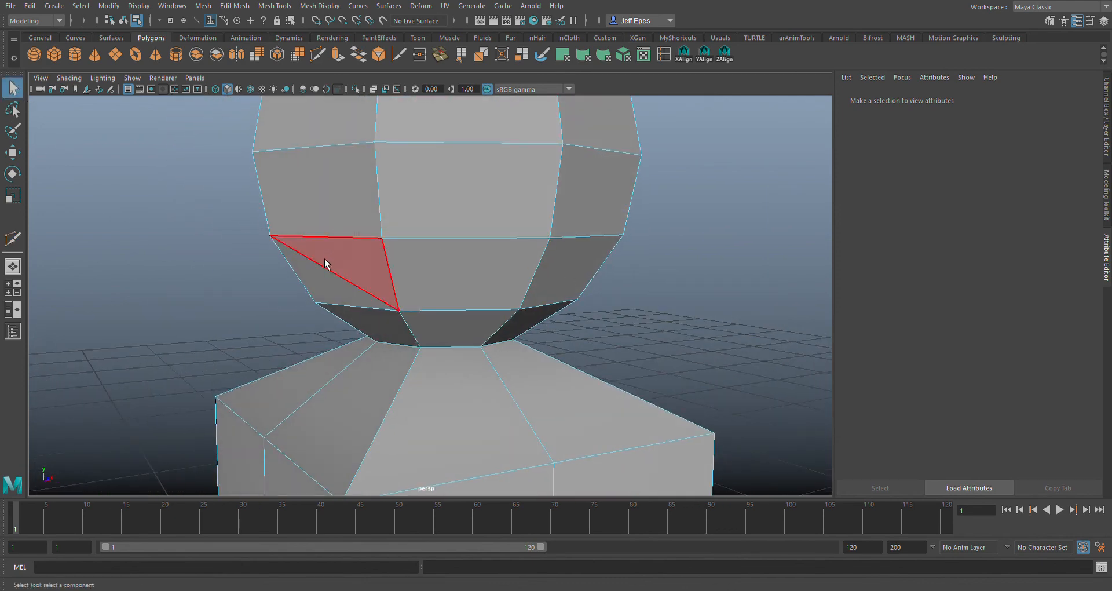
pyautogui.moveTo(324, 244); pyautogui.dragTo(325, 233, button='right')
pyautogui.click(347, 277)
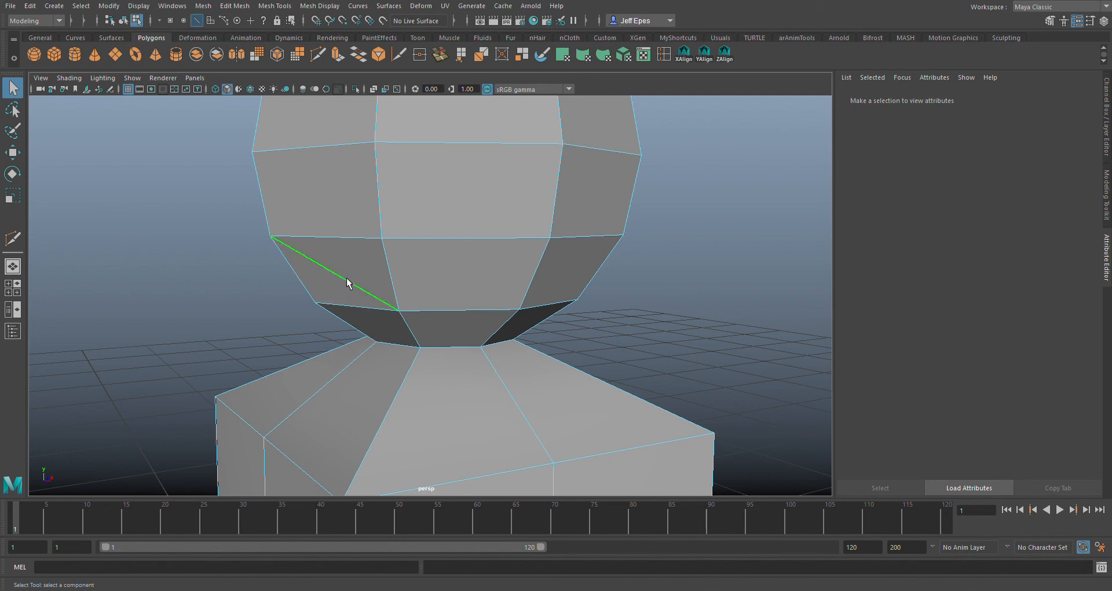
pyautogui.keyDown('alt'); pyautogui.moveTo(768, 277); pyautogui.dragTo(676, 268); pyautogui.keyUp('alt')
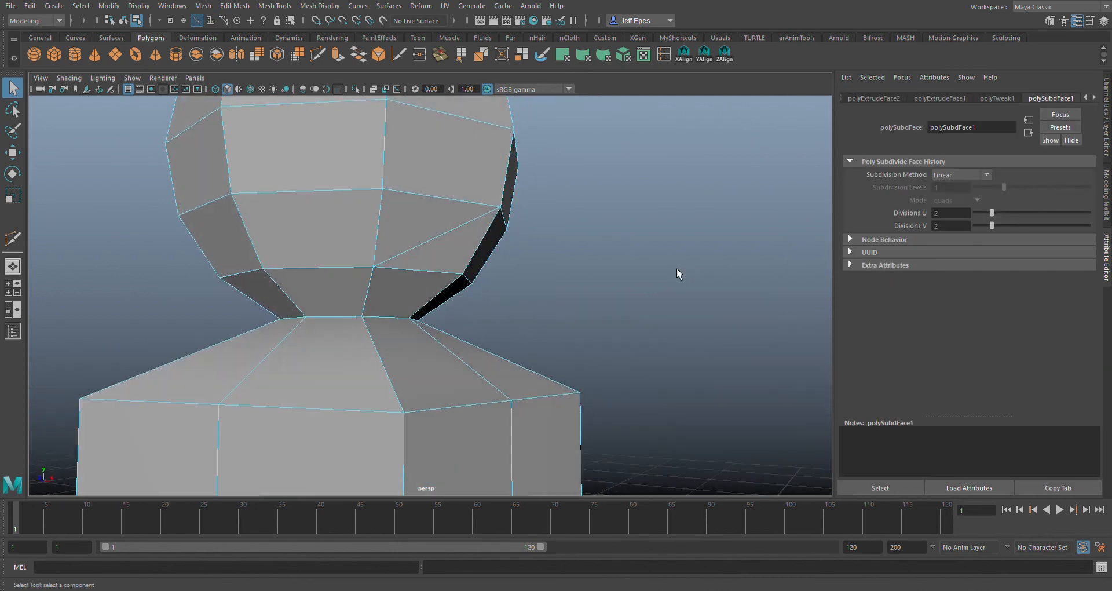
pyautogui.click(436, 238)
pyautogui.keyDown('alt'); pyautogui.moveTo(554, 108); pyautogui.dragTo(708, 387, button='right'); pyautogui.keyUp('alt')
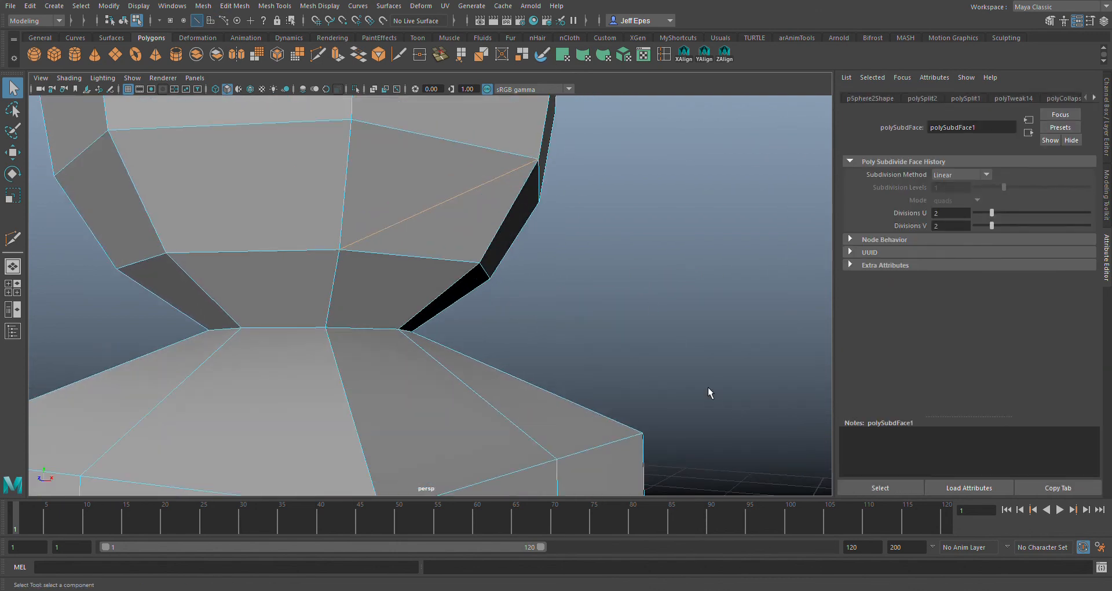
# Subdivide the two selected diagonal edges with Divisions set to 1, and clear the selection
pyautogui.keyDown('alt'); pyautogui.moveTo(581, 293); pyautogui.dragTo(637, 308); pyautogui.keyUp('alt')
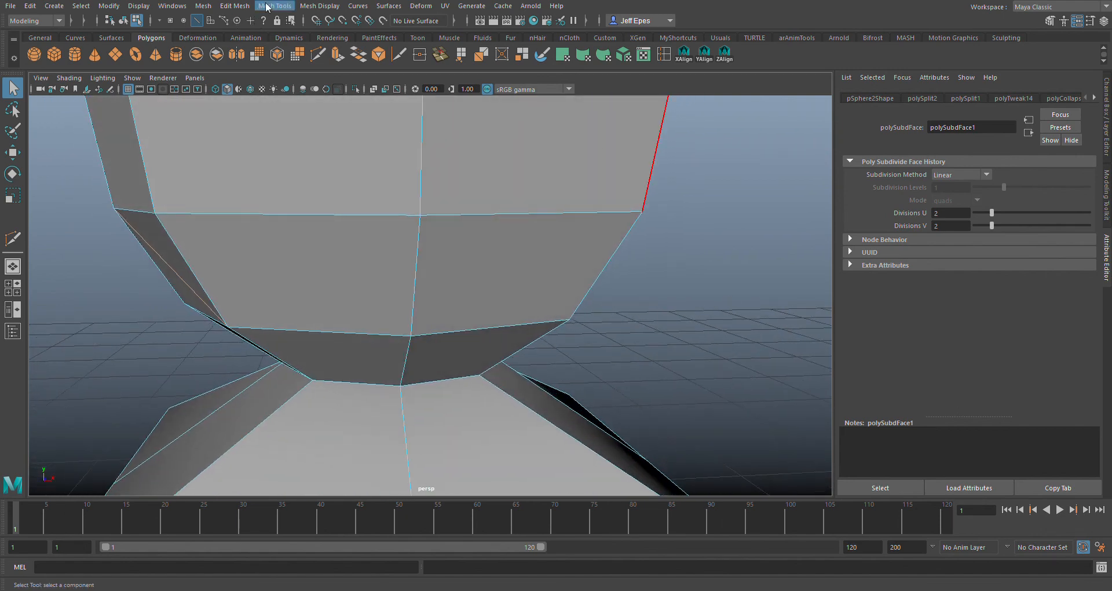
pyautogui.click(263, 32)
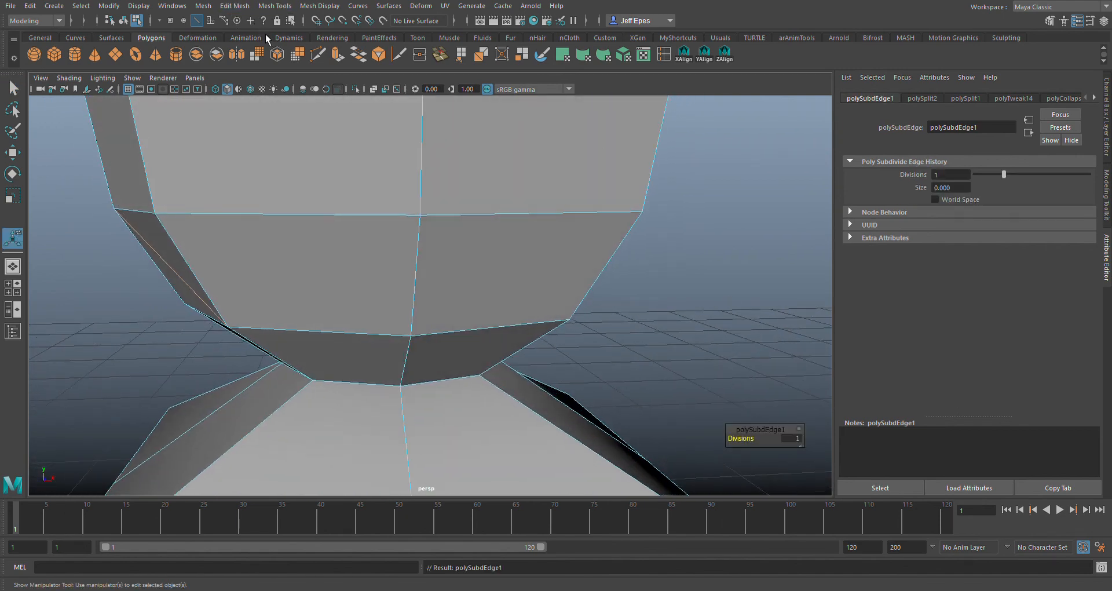
pyautogui.keyDown('alt'); pyautogui.moveTo(764, 365); pyautogui.dragTo(585, 284); pyautogui.keyUp('alt')
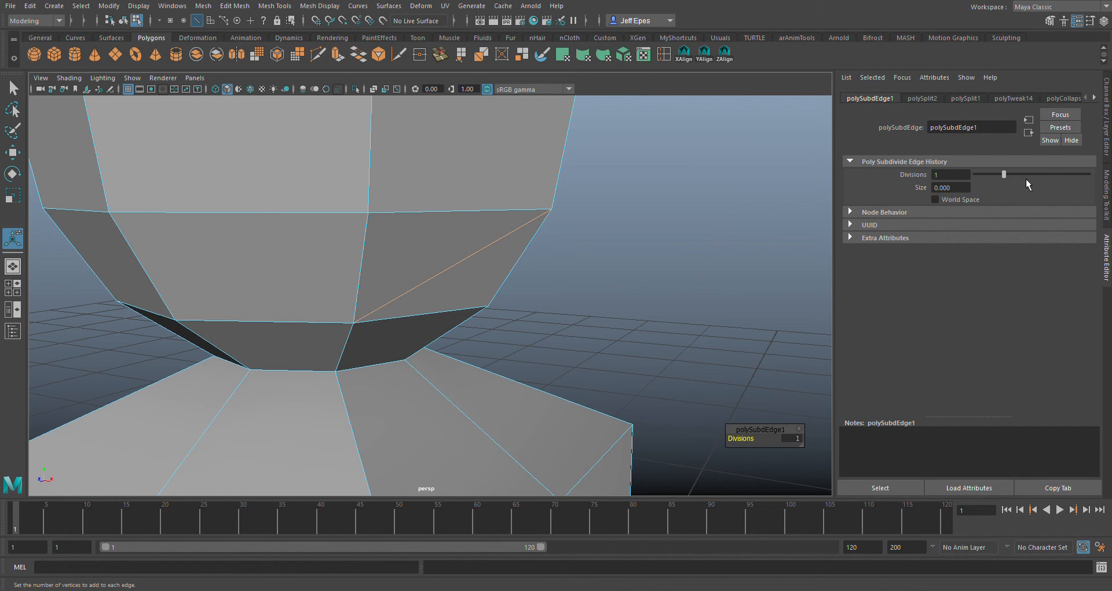
pyautogui.click(619, 303)
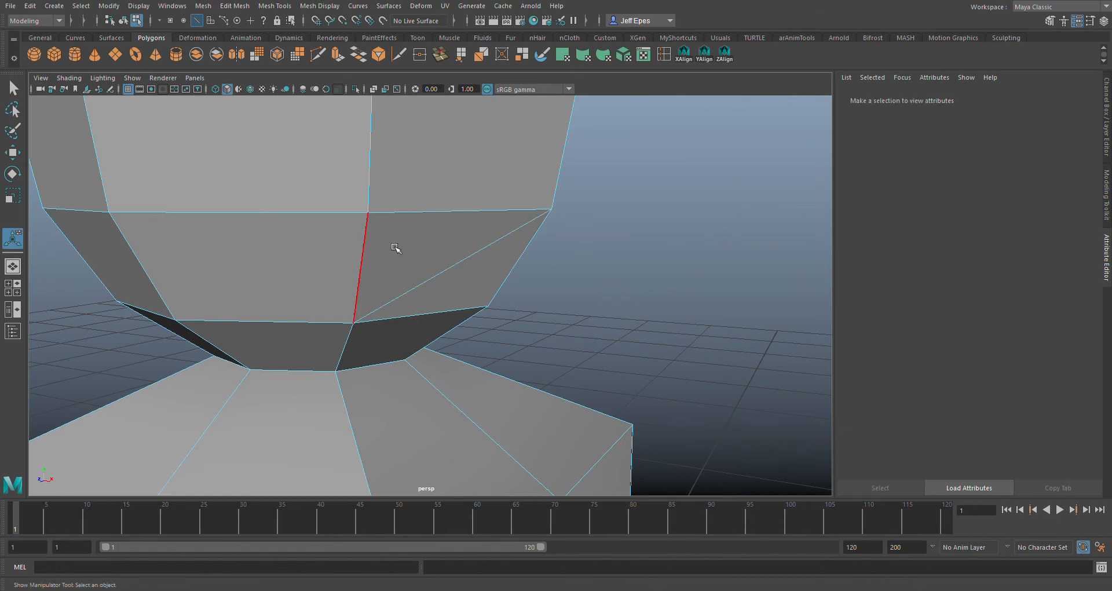
# With Multi-Cut, connect the upper corner of each lower side face to the midpoint of its diagonal edge, on both sides of the head
pyautogui.keyDown('alt'); pyautogui.moveTo(573, 346); pyautogui.dragTo(715, 319); pyautogui.keyUp('alt')
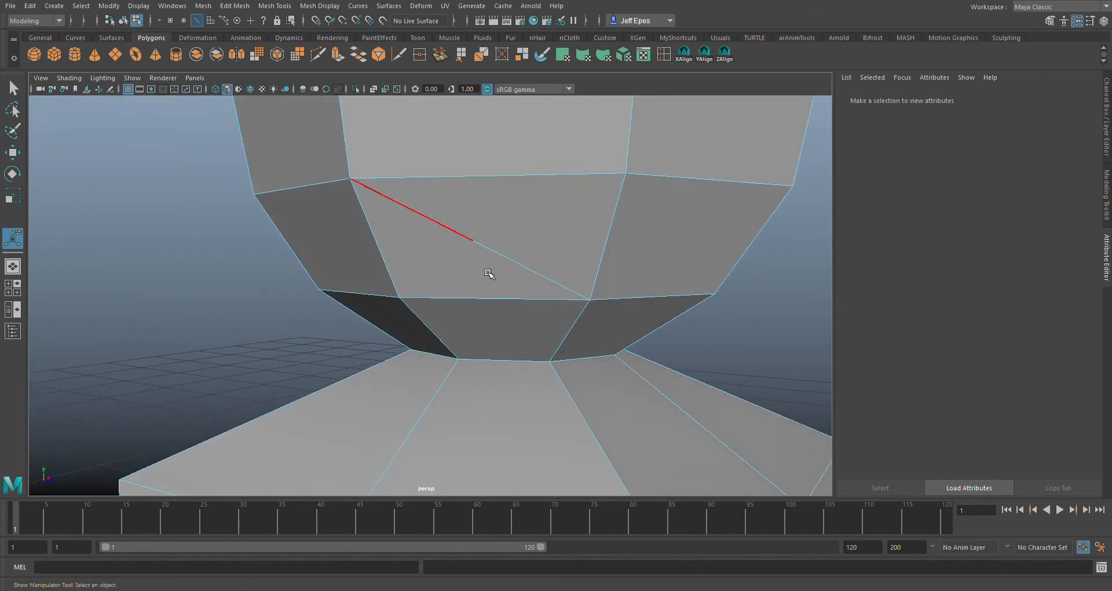
pyautogui.click(317, 54)
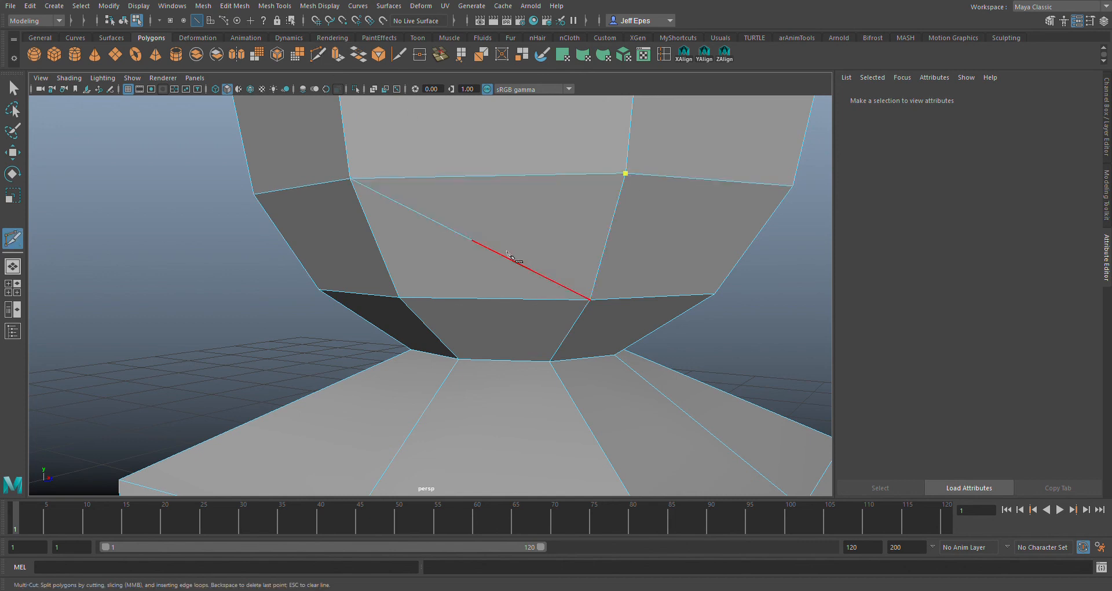
pyautogui.click(472, 241)
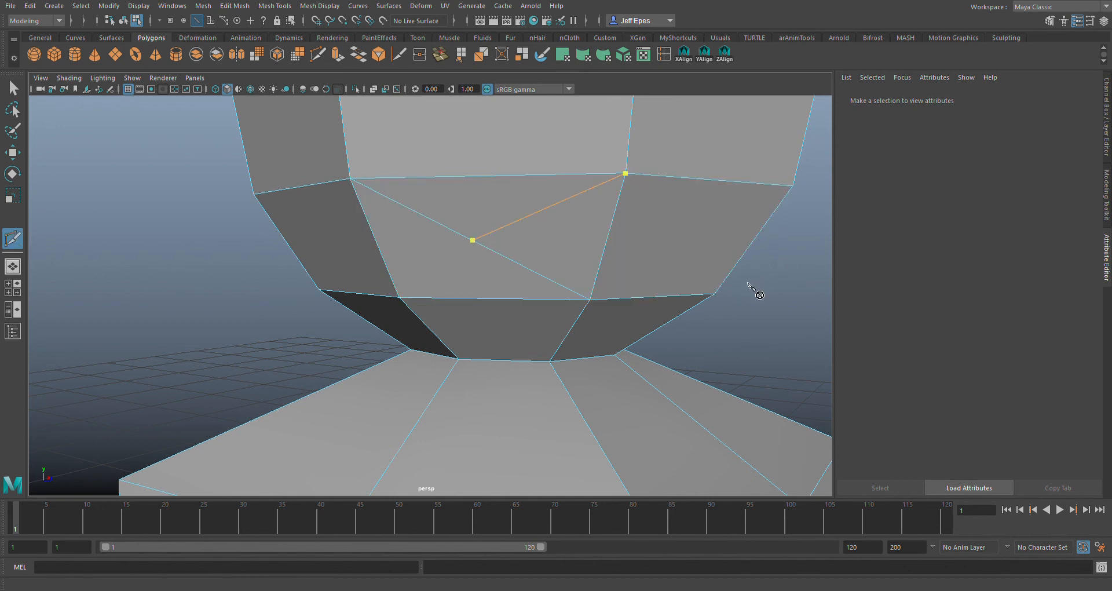
pyautogui.keyDown('alt'); pyautogui.moveTo(749, 280); pyautogui.dragTo(681, 295); pyautogui.keyUp('alt')
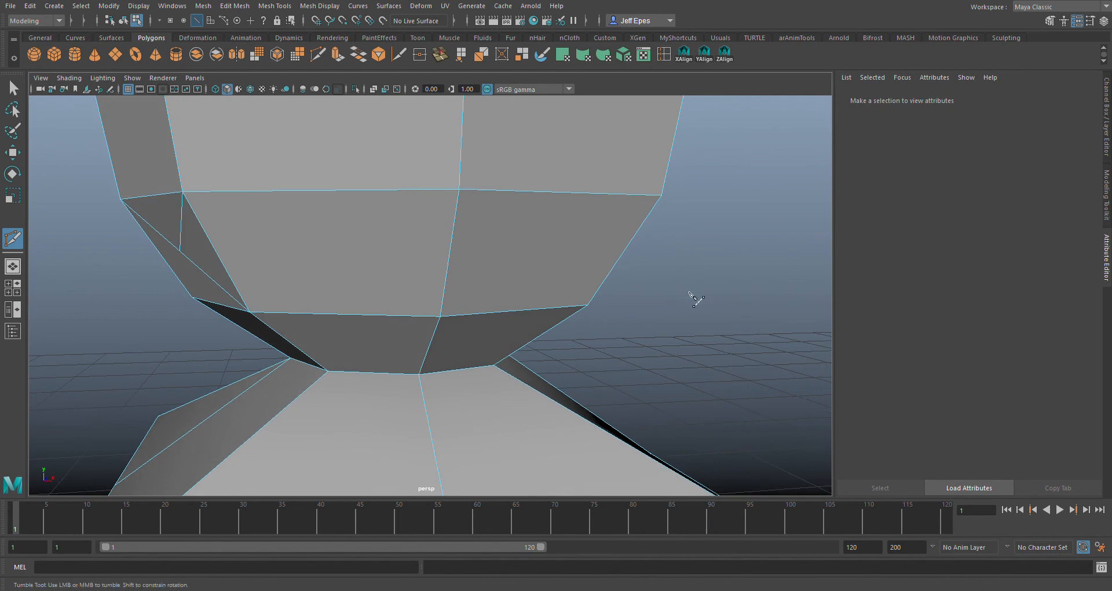
pyautogui.keyDown('alt'); pyautogui.moveTo(754, 293); pyautogui.dragTo(586, 294); pyautogui.keyUp('alt')
pyautogui.click(417, 220)
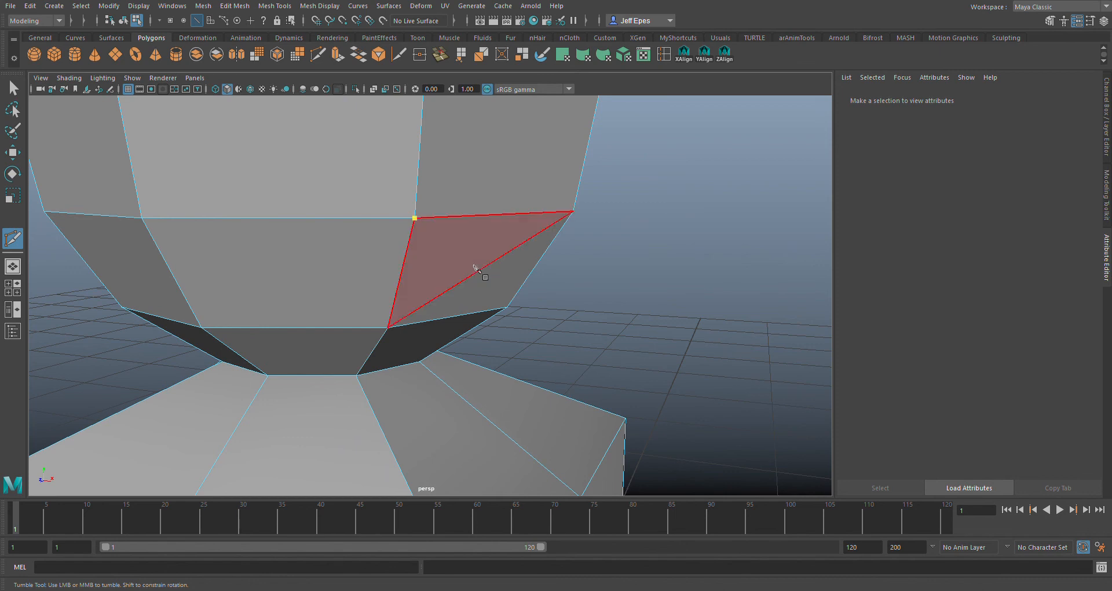
pyautogui.click(487, 268)
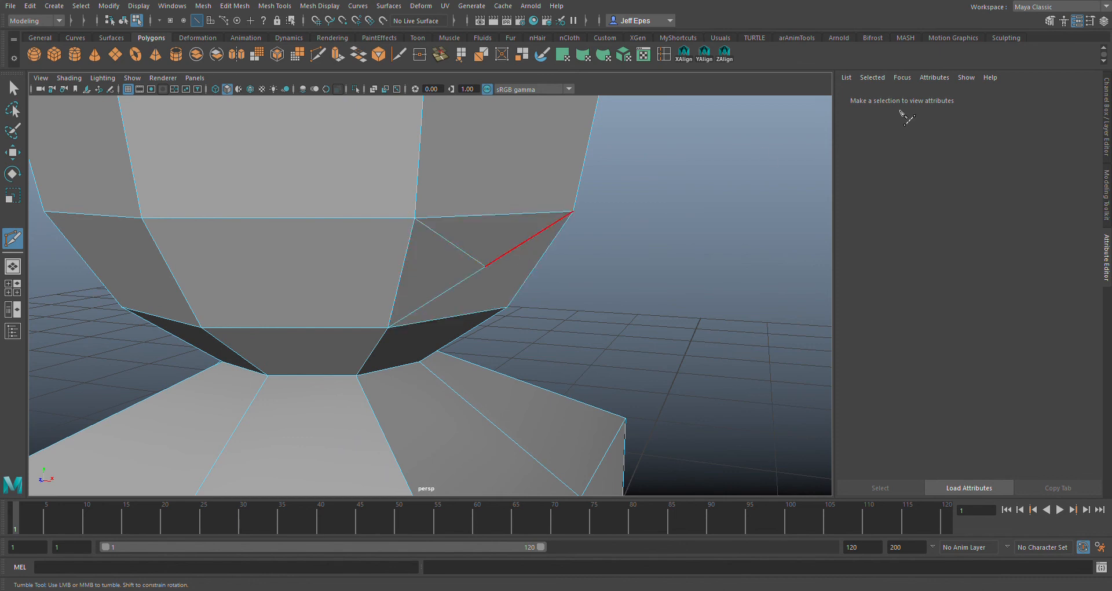
# In face mode, extrude the upper triangular face above one diagonal and scale it to about 0.6 along Y and Z
pyautogui.keyDown('alt'); pyautogui.moveTo(718, 283); pyautogui.dragTo(697, 301, button='right'); pyautogui.keyUp('alt')
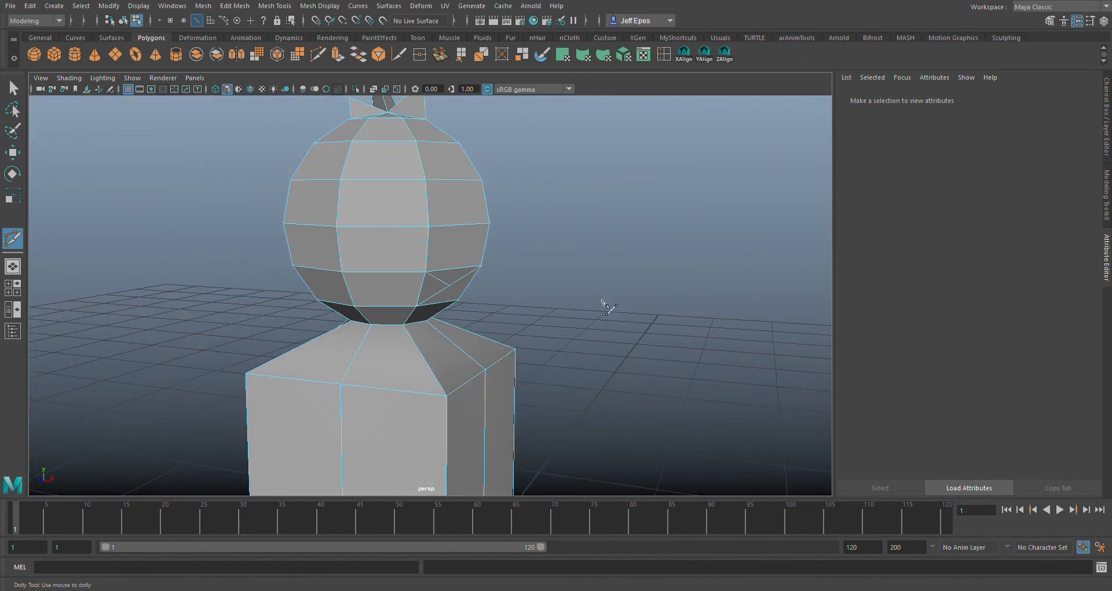
pyautogui.keyDown('alt'); pyautogui.moveTo(586, 302); pyautogui.dragTo(789, 401); pyautogui.keyUp('alt')
pyautogui.scroll(5, 598, 309)
pyautogui.keyDown('alt'); pyautogui.moveTo(584, 352); pyautogui.dragTo(679, 330); pyautogui.keyUp('alt')
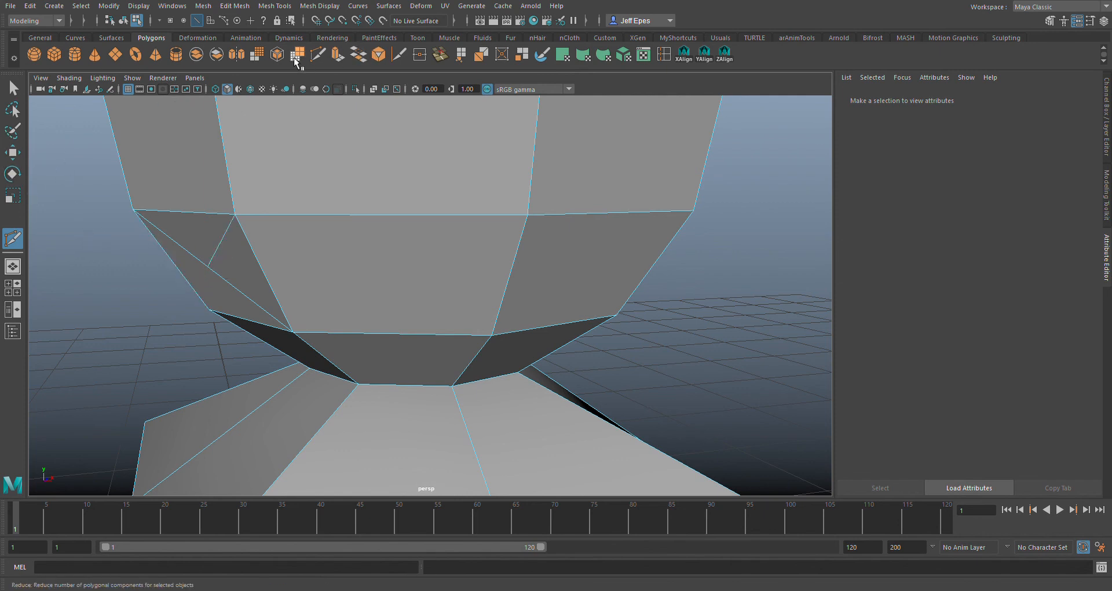
pyautogui.click(341, 56)
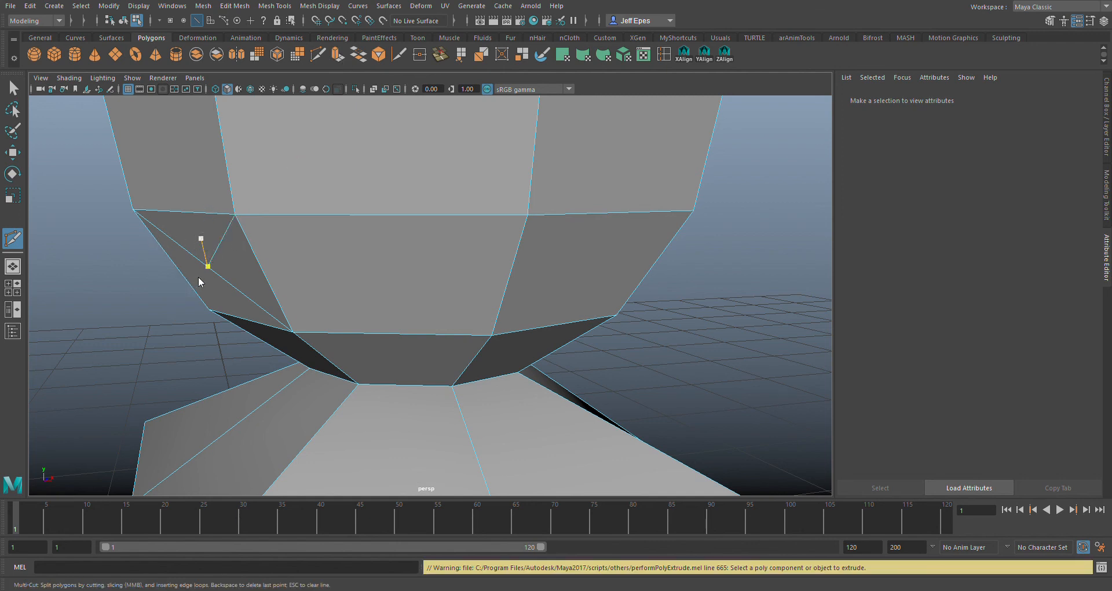
pyautogui.press('F11')
pyautogui.click(13, 88)
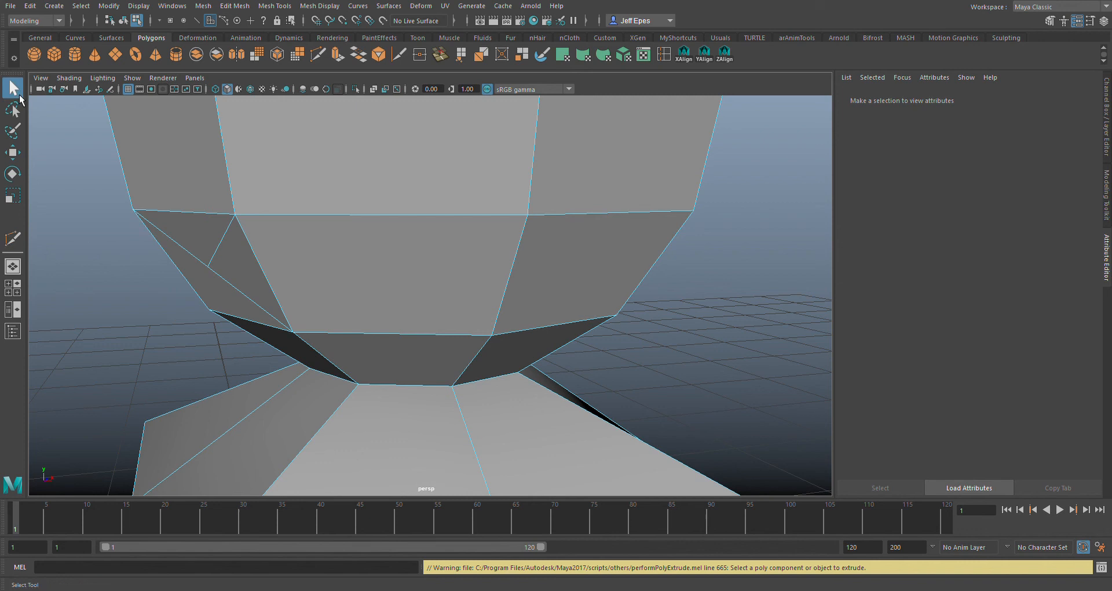
pyautogui.click(208, 244)
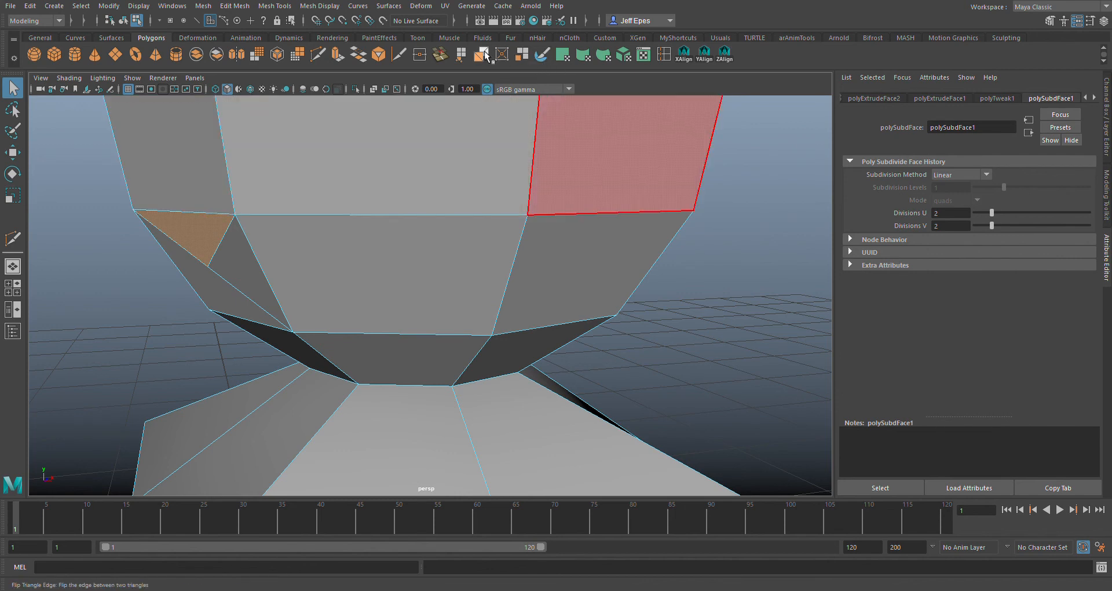
pyautogui.click(337, 55)
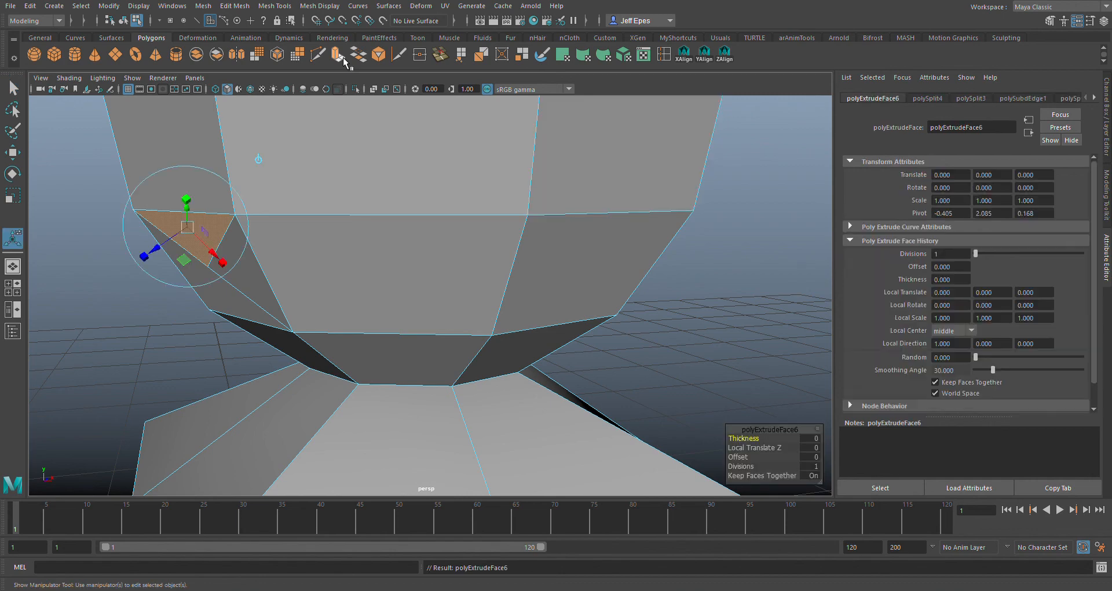
pyautogui.click(13, 197)
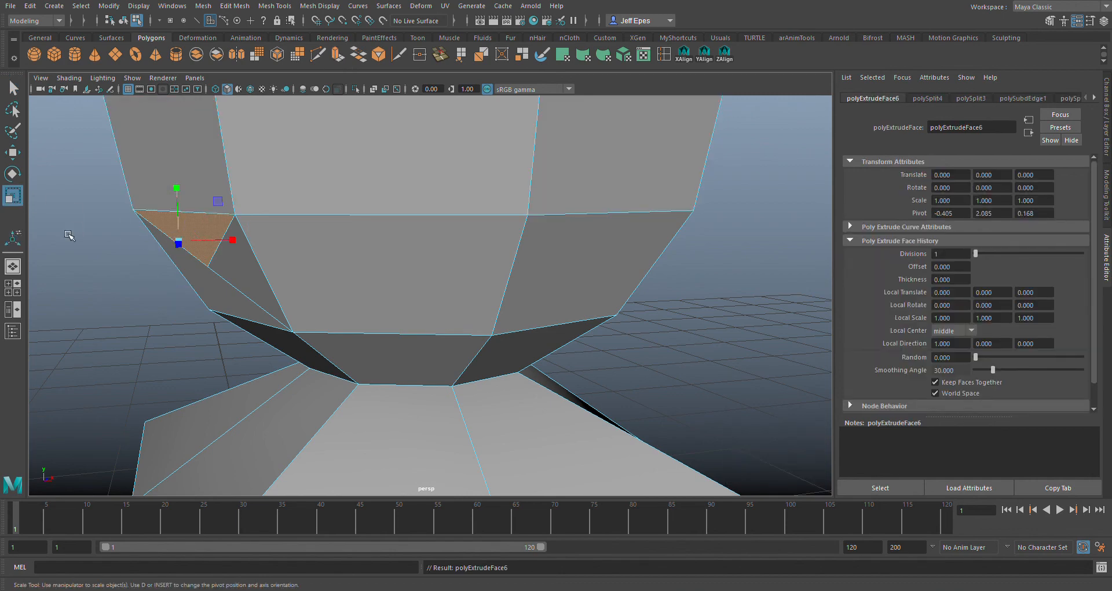
pyautogui.keyDown('alt'); pyautogui.moveTo(72, 234); pyautogui.dragTo(164, 233); pyautogui.keyUp('alt')
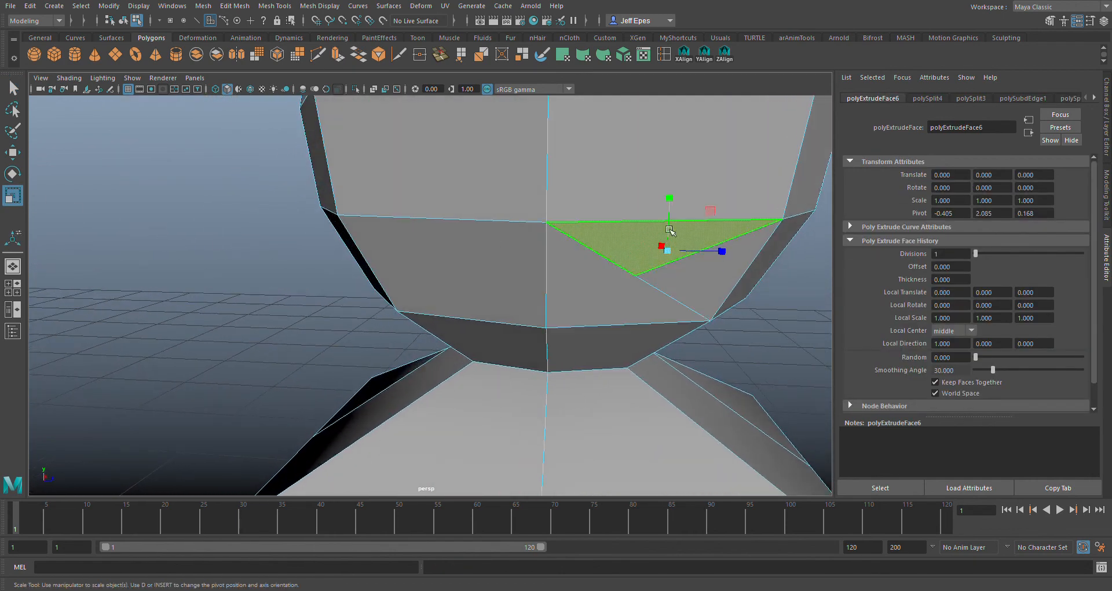
pyautogui.moveTo(716, 223)
pyautogui.mouseDown()
pyautogui.moveTo(698, 231)
pyautogui.moveTo(707, 231)
pyautogui.mouseUp()
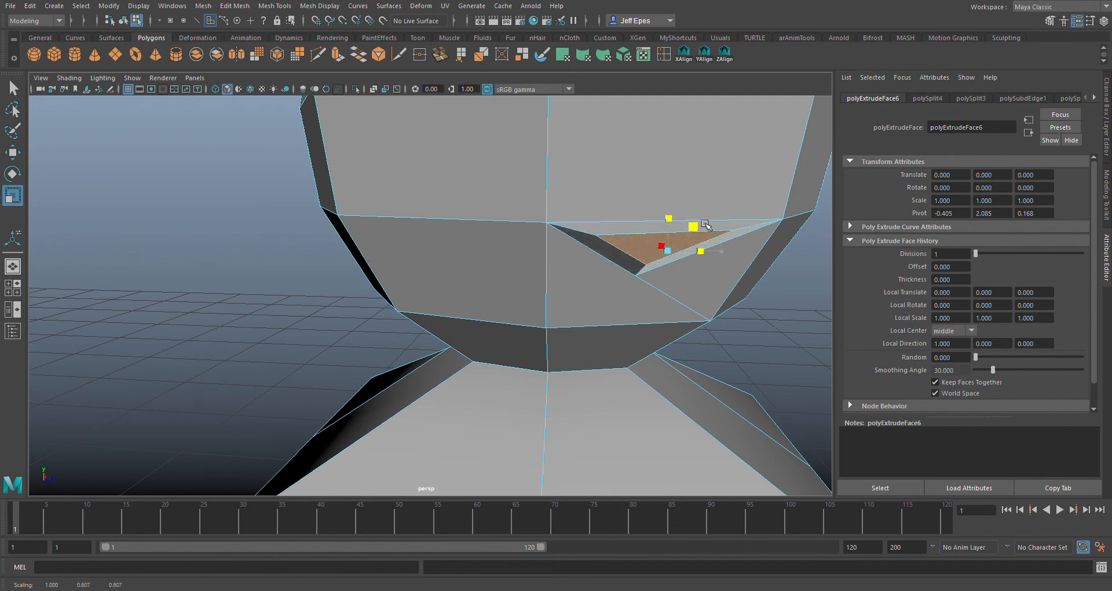
# Extrude the neighbouring triangular face at the outer end of the same diagonal and scale it to about 0.59 along Y and Z
pyautogui.press('q')
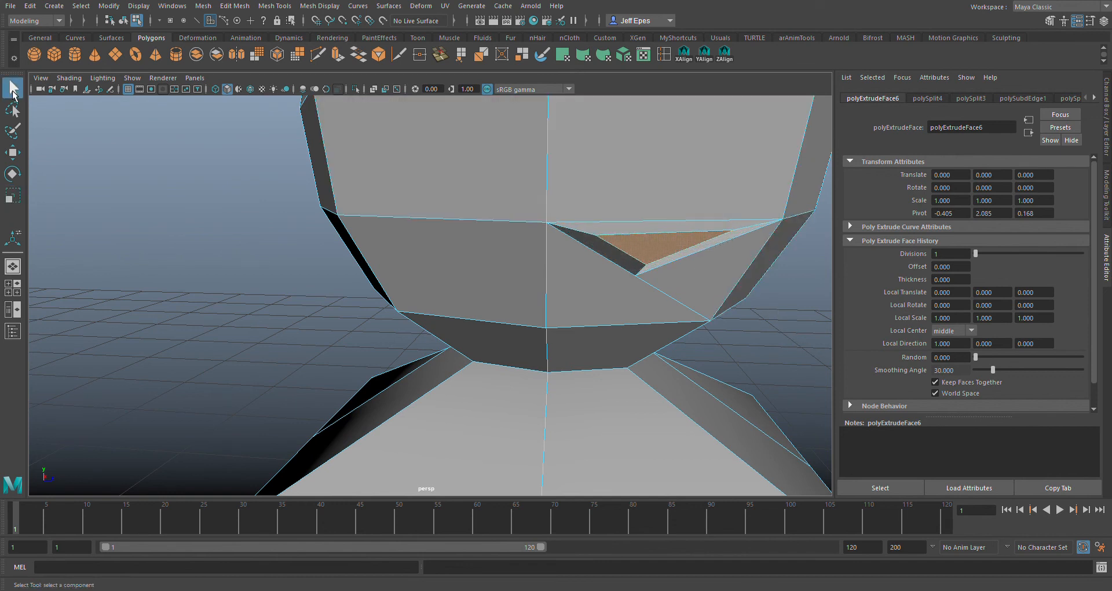
pyautogui.click(728, 288)
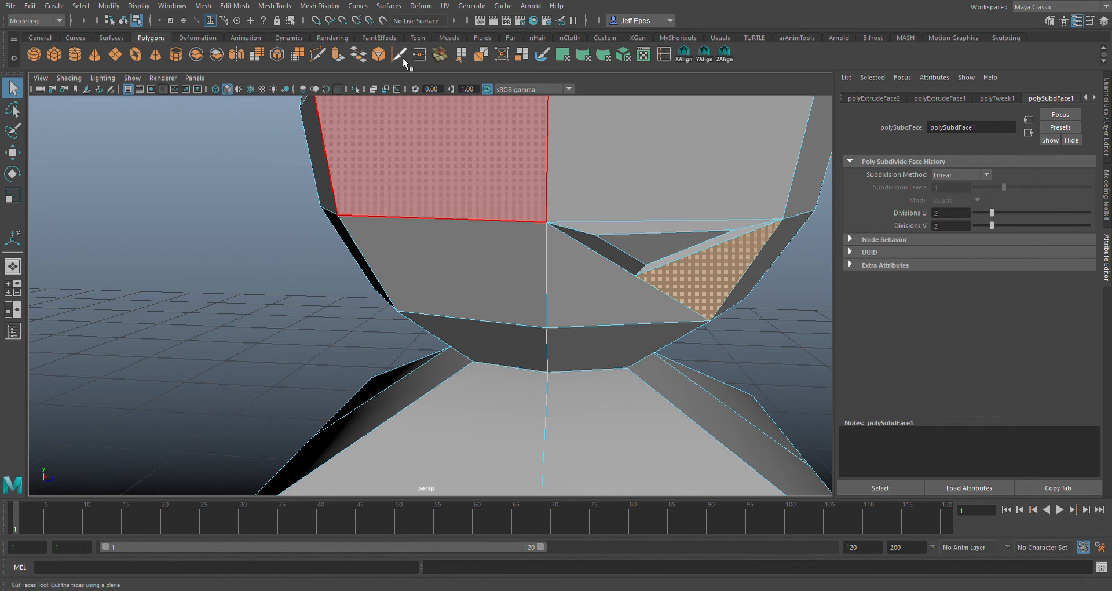
pyautogui.click(350, 60)
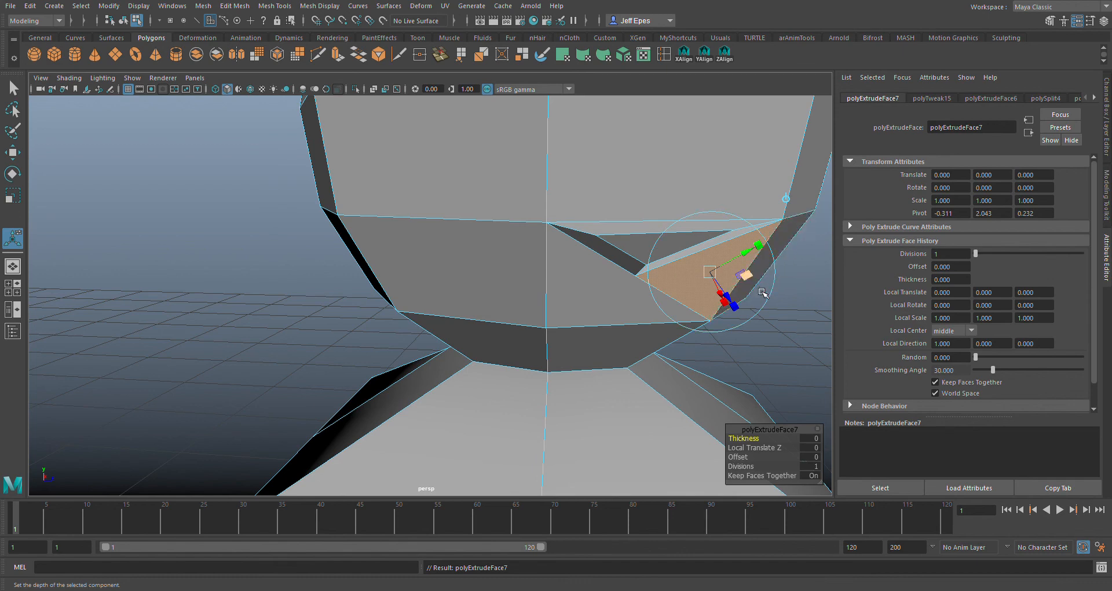
pyautogui.press('r')
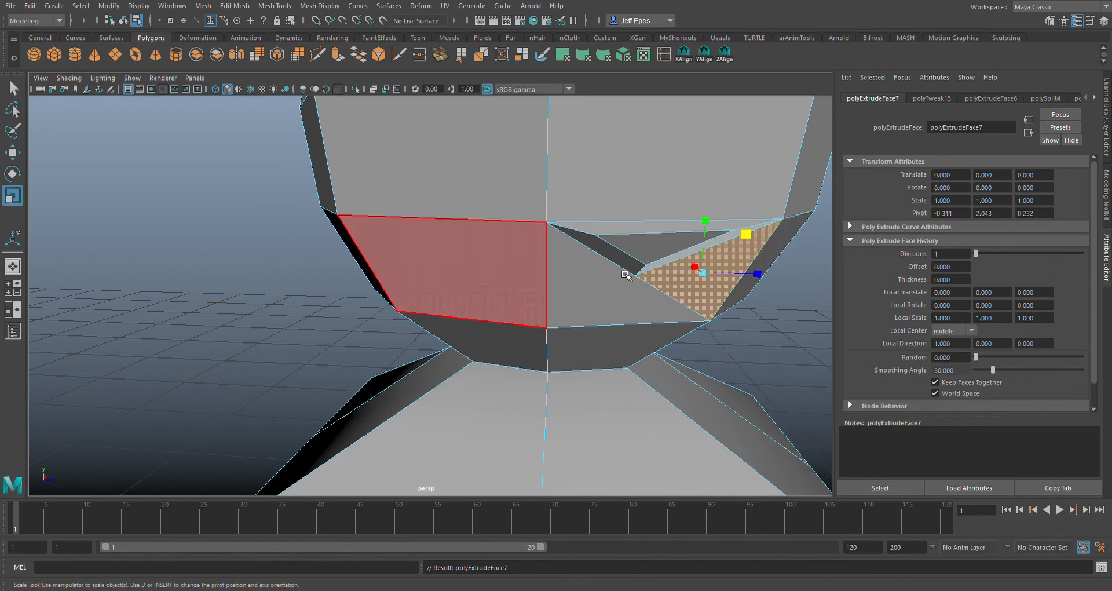
pyautogui.moveTo(755, 246); pyautogui.dragTo(727, 250)
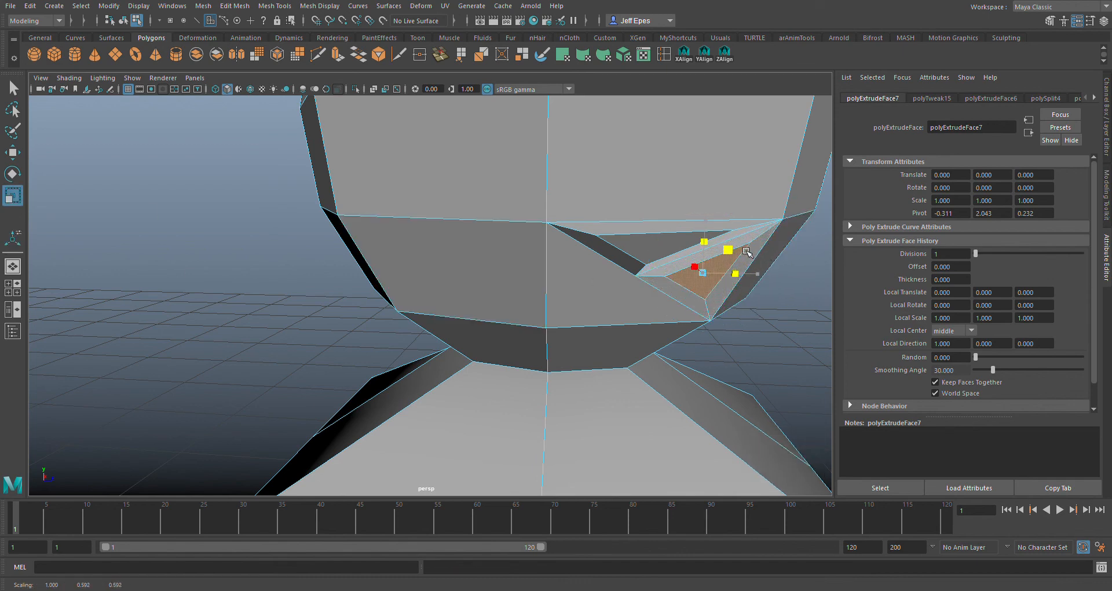
# On the opposite side of the head, extrude the matching outer triangular face and scale it down along Y and Z
pyautogui.keyDown('alt'); pyautogui.moveTo(787, 308); pyautogui.dragTo(628, 271); pyautogui.keyUp('alt')
pyautogui.click(297, 228)
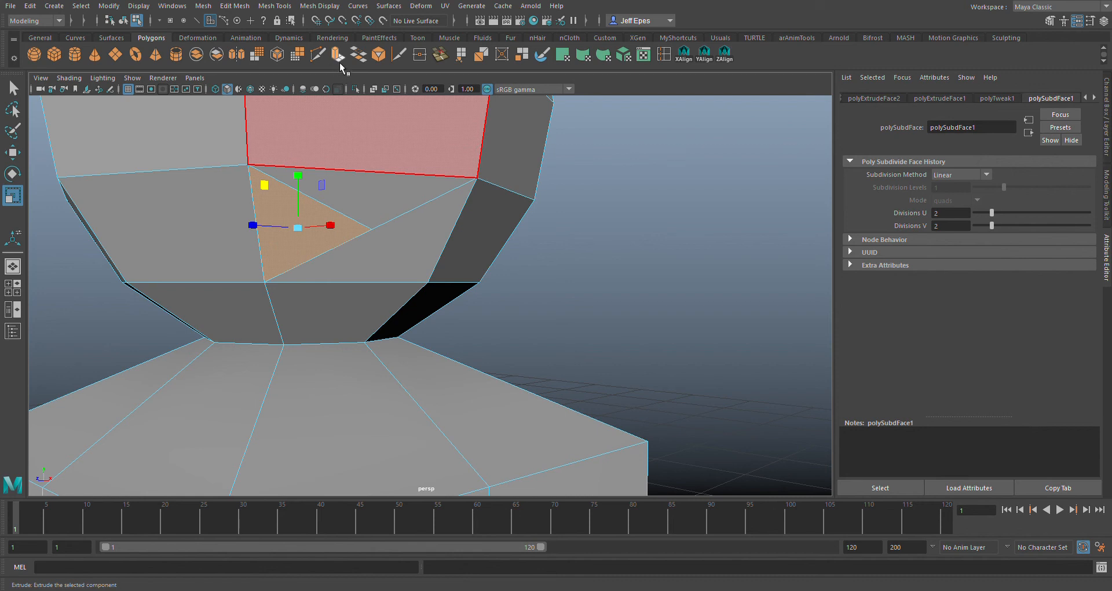
pyautogui.click(341, 64)
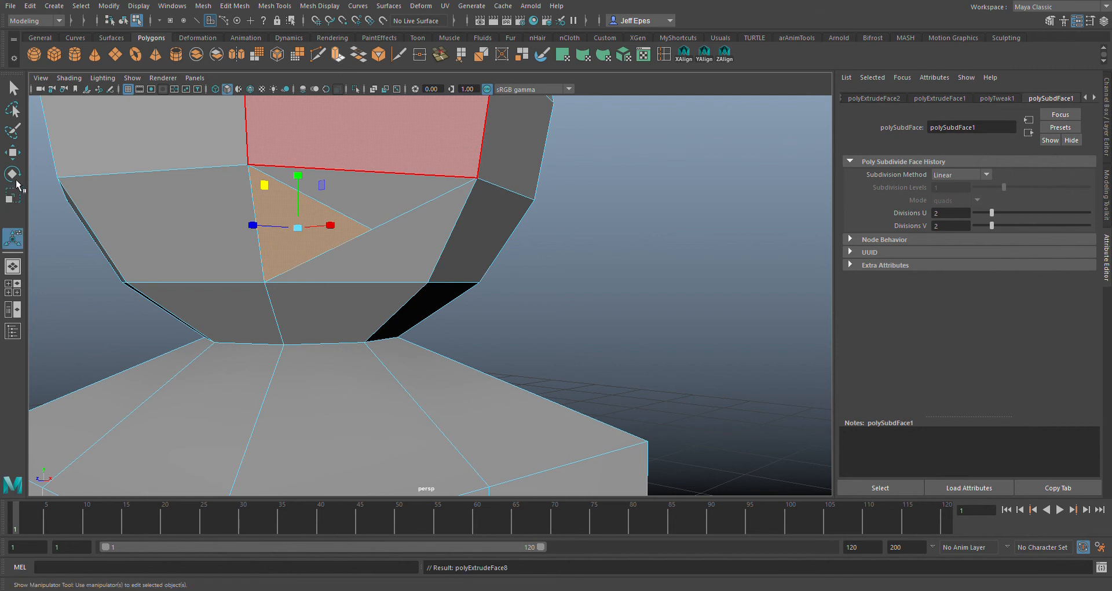
pyautogui.click(17, 201)
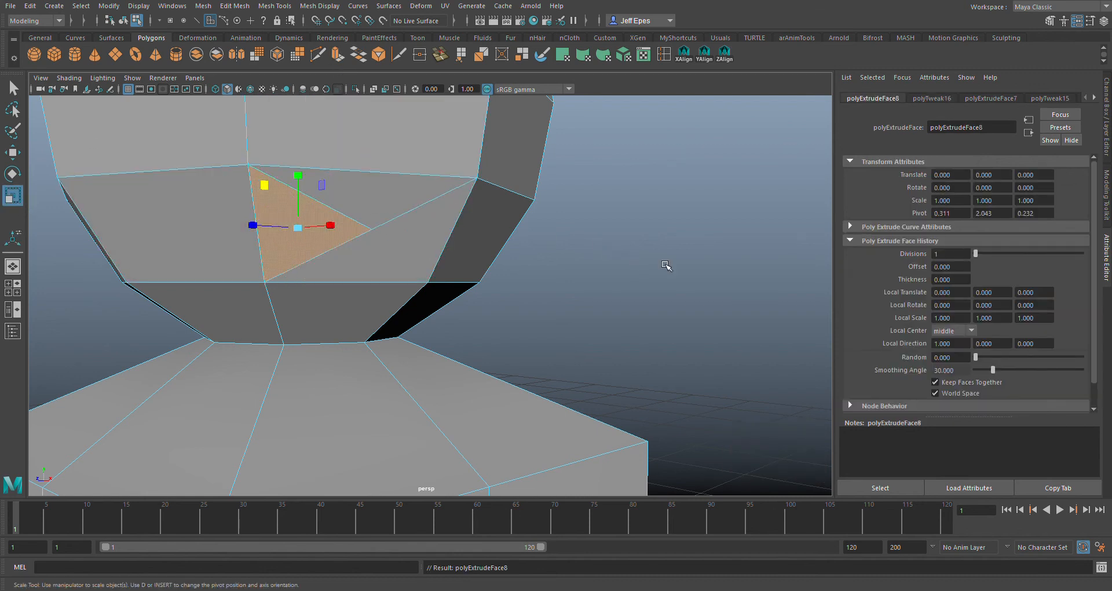
pyautogui.keyDown('alt'); pyautogui.moveTo(260, 224); pyautogui.dragTo(201, 237); pyautogui.keyUp('alt')
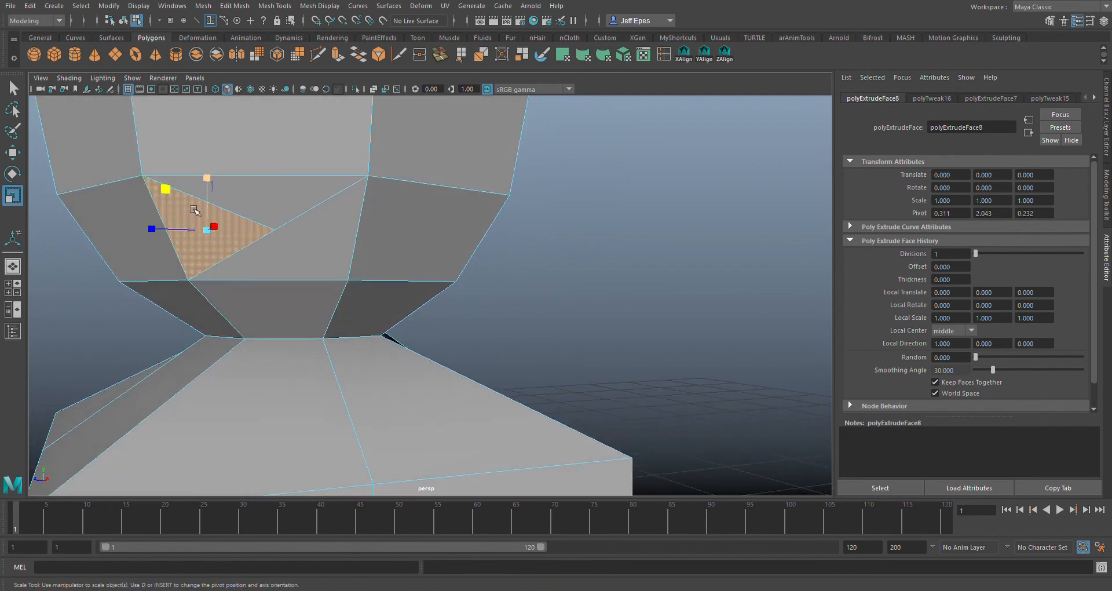
pyautogui.moveTo(165, 189); pyautogui.dragTo(186, 209)
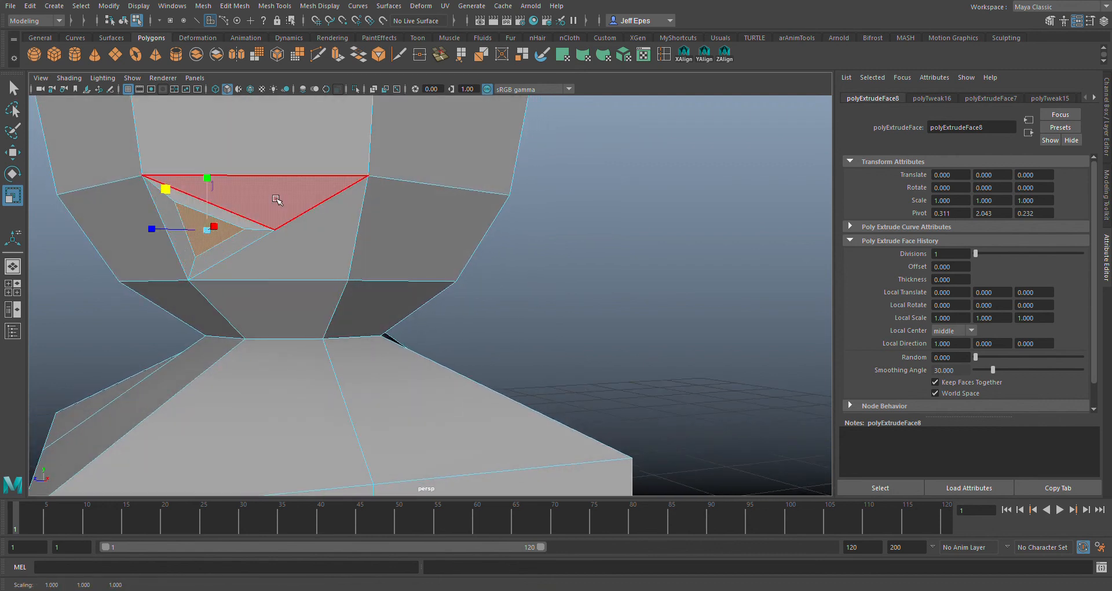
# On the opposite side of the head, extrude the upper triangular face above the diagonal and scale it down along Y and Z
pyautogui.click(278, 207)
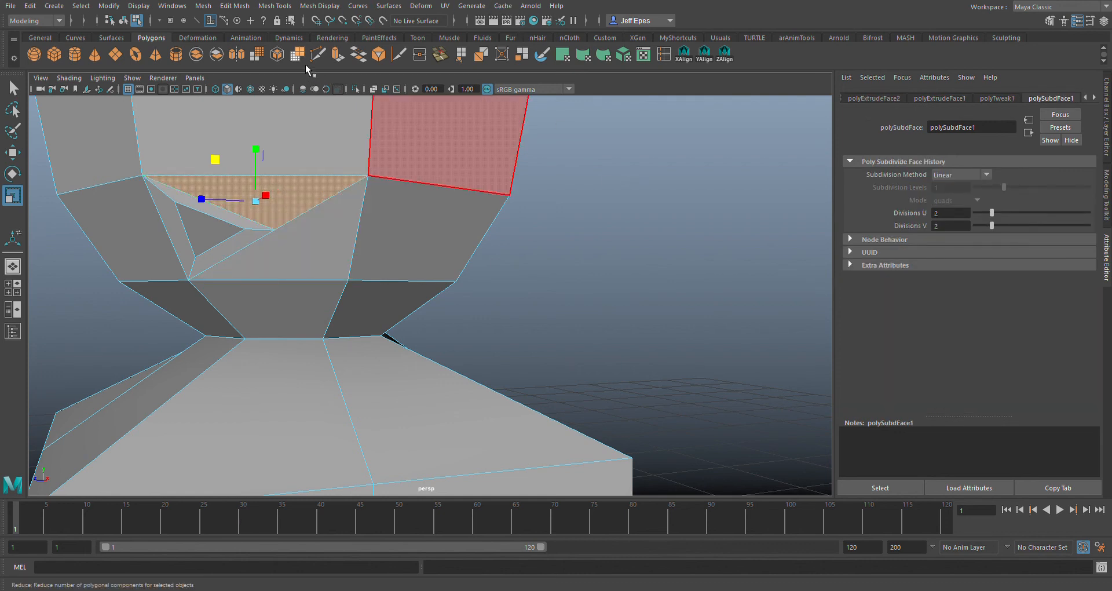
pyautogui.click(342, 63)
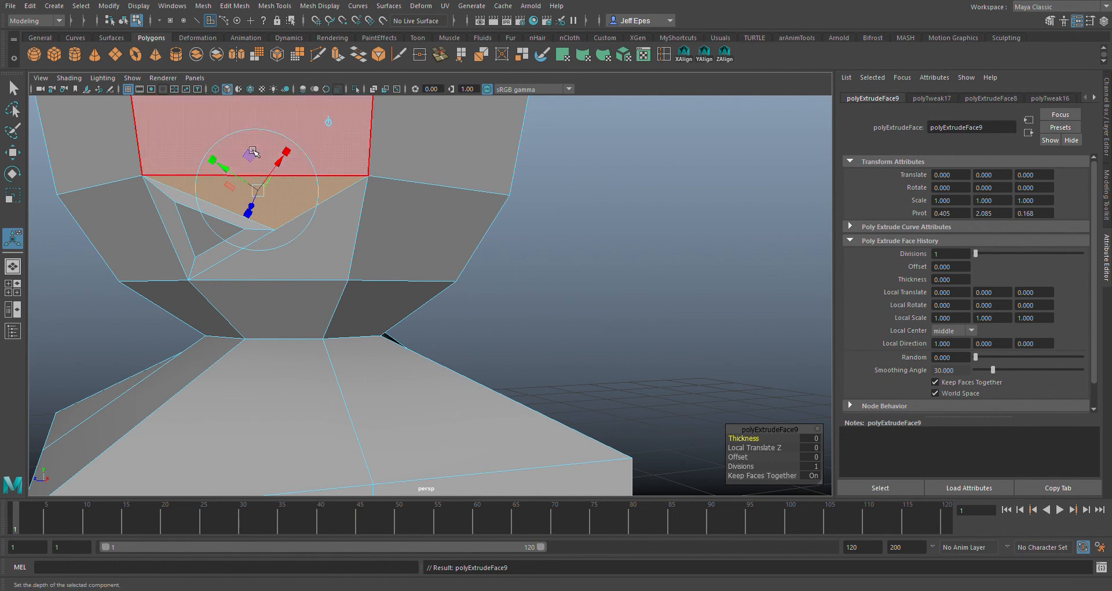
pyautogui.press('r')
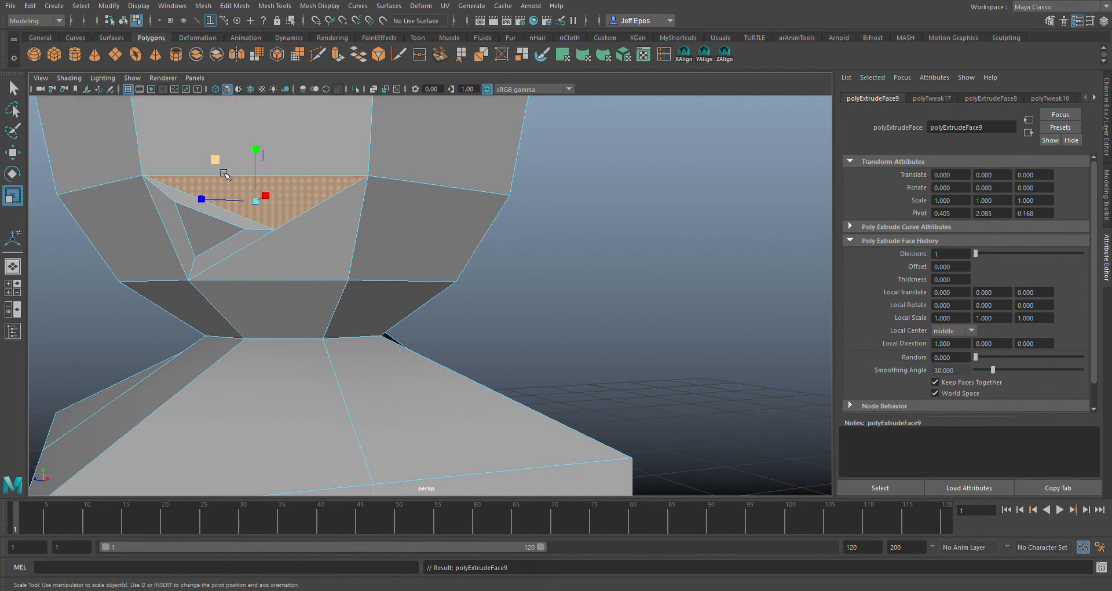
pyautogui.moveTo(224, 173); pyautogui.dragTo(232, 182)
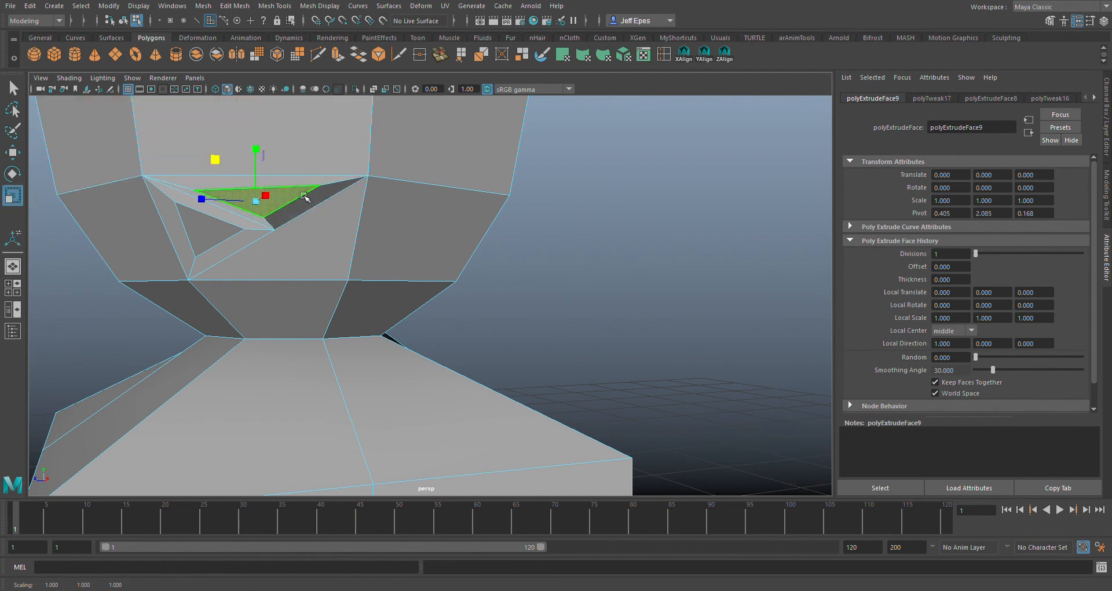
pyautogui.scroll(2, 527, 310)
pyautogui.keyDown('alt'); pyautogui.moveTo(512, 318); pyautogui.dragTo(559, 325); pyautogui.keyUp('alt')
pyautogui.click(17, 94)
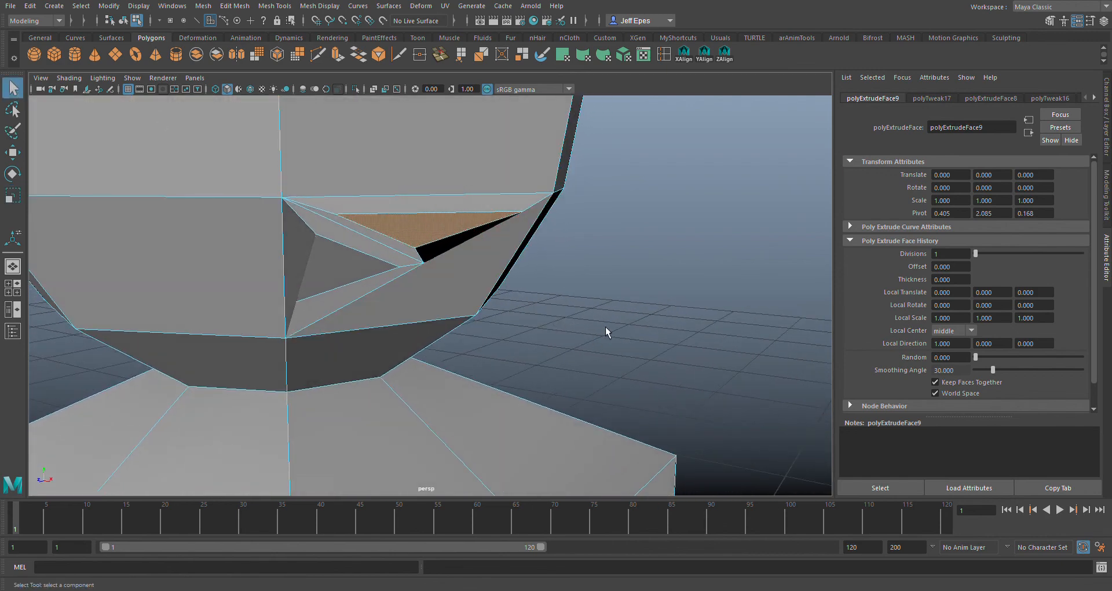
pyautogui.click(606, 326)
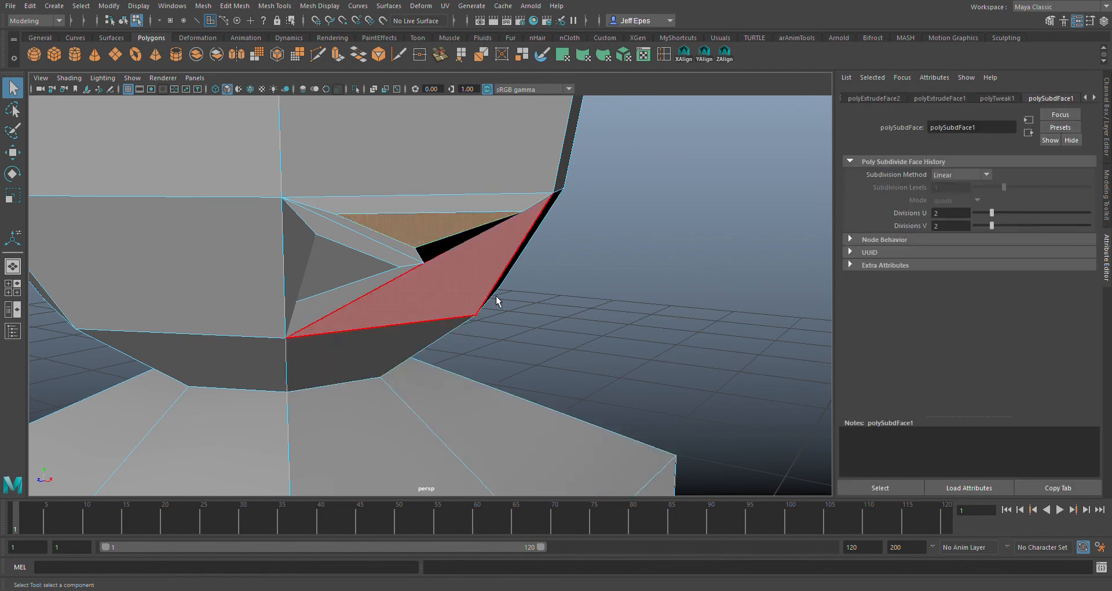
# Collapse the two extruded triangular faces on this side of the head to single points
pyautogui.keyDown('alt'); pyautogui.moveTo(496, 293); pyautogui.dragTo(447, 171); pyautogui.keyUp('alt')
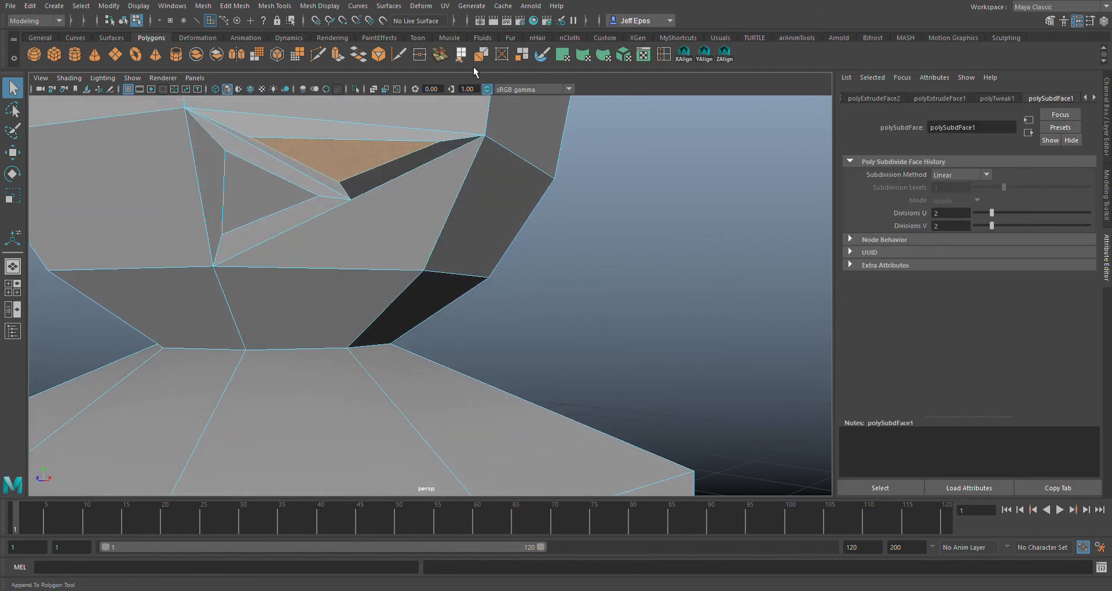
pyautogui.press('r')
pyautogui.click(506, 60)
pyautogui.keyDown('alt'); pyautogui.moveTo(475, 102); pyautogui.dragTo(569, 138); pyautogui.keyUp('alt')
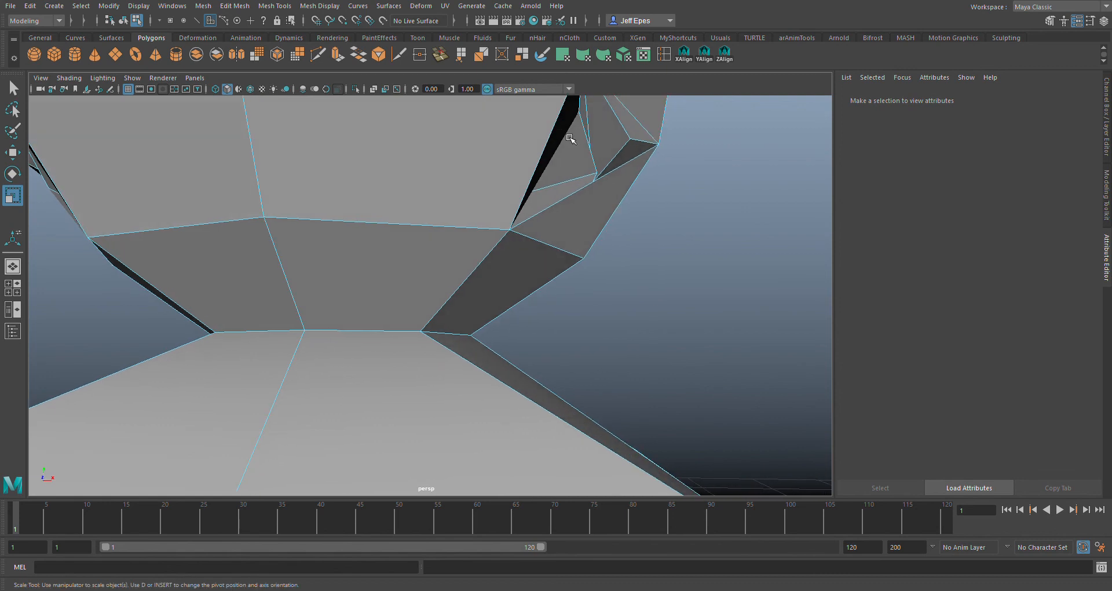
pyautogui.click(586, 166)
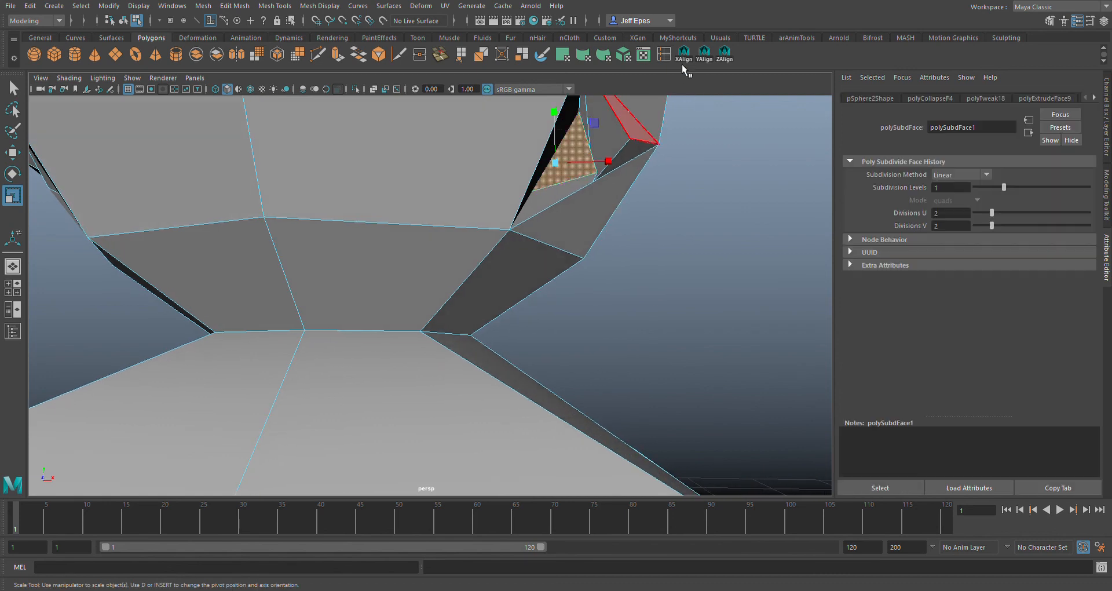
pyautogui.click(502, 56)
# Collapse the two matching extruded triangular faces on the other side of the head to single points
pyautogui.keyDown('alt'); pyautogui.moveTo(649, 197); pyautogui.dragTo(722, 202); pyautogui.keyUp('alt')
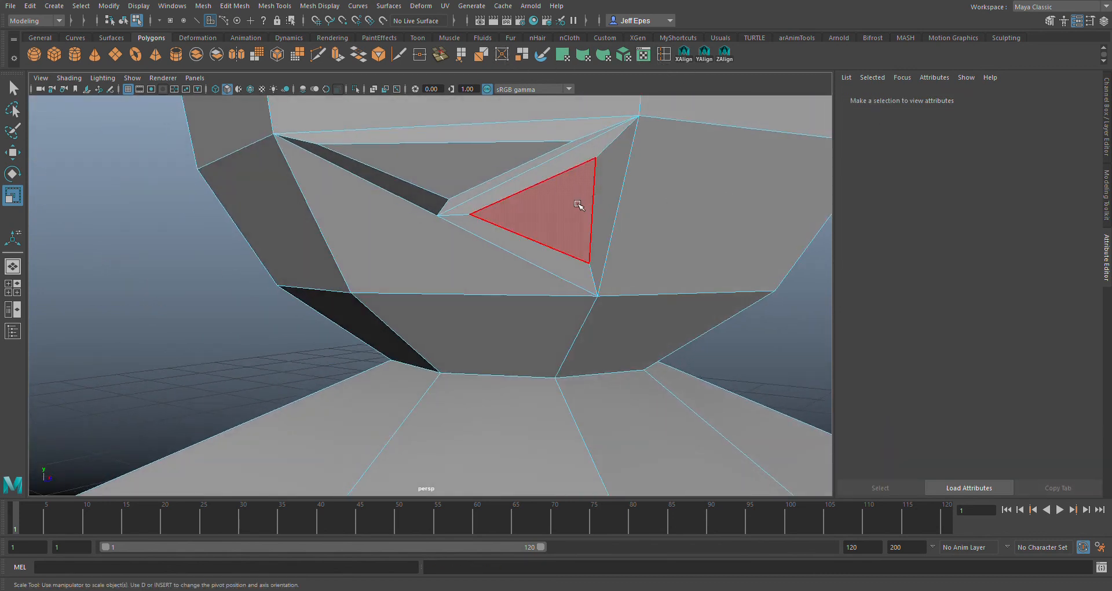
pyautogui.click(576, 202)
pyautogui.click(502, 56)
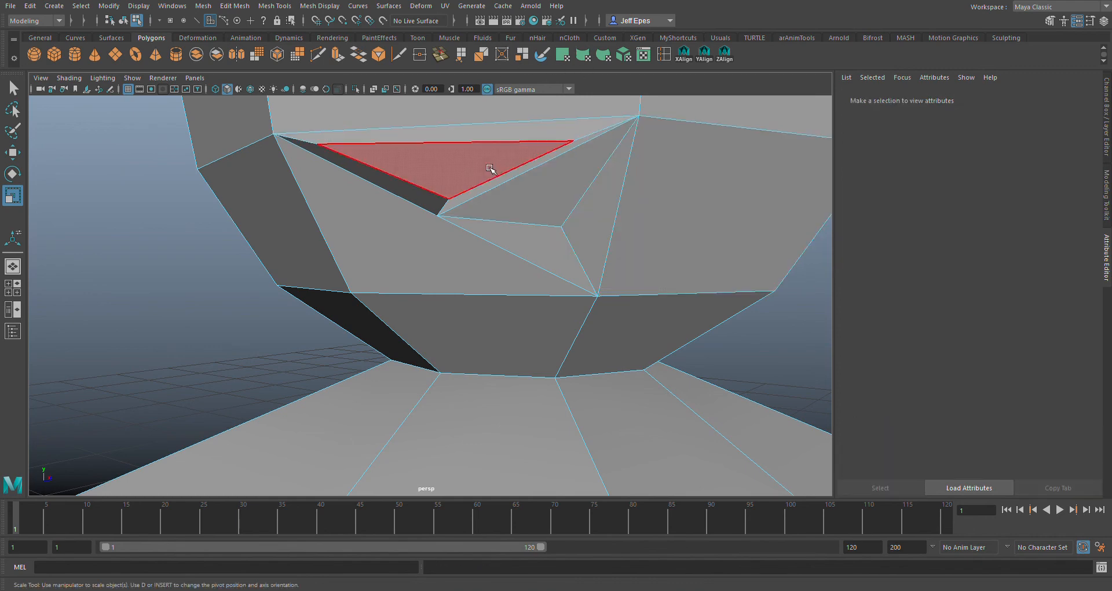
pyautogui.click(489, 168)
pyautogui.click(501, 56)
# In vertex mode, move the upper collapsed point on one side of the head outward along X to form a long horizontal spike
pyautogui.keyDown('alt'); pyautogui.moveTo(665, 243); pyautogui.dragTo(722, 304); pyautogui.keyUp('alt')
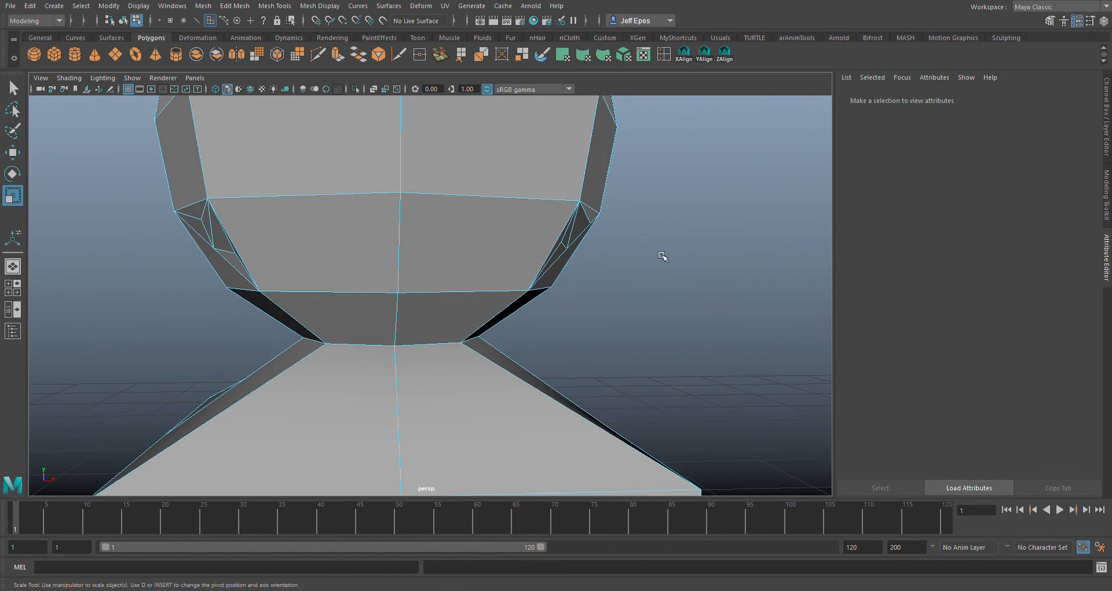
pyautogui.keyDown('alt'); pyautogui.moveTo(489, 310); pyautogui.dragTo(507, 308); pyautogui.keyUp('alt')
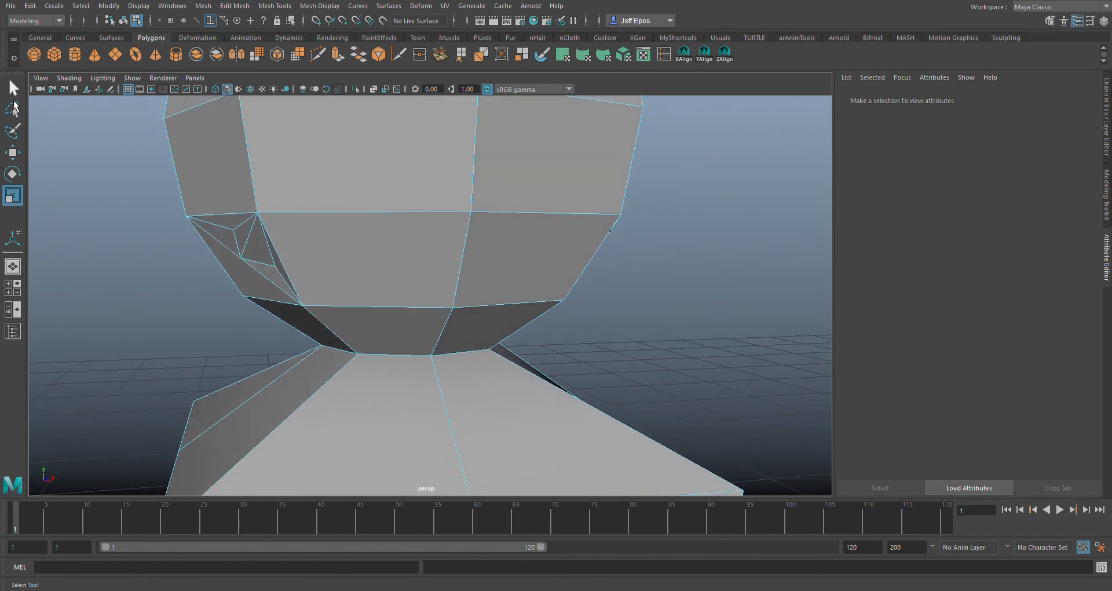
pyautogui.click(13, 88)
pyautogui.click(12, 152)
pyautogui.moveTo(249, 239); pyautogui.dragTo(240, 238, button='right')
pyautogui.click(240, 237)
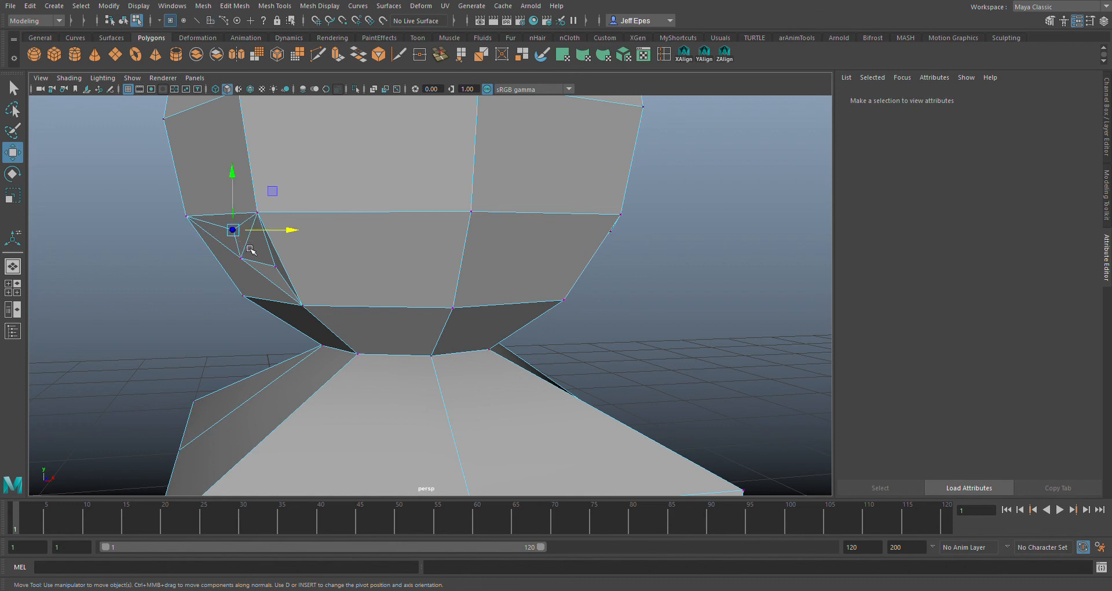
pyautogui.moveTo(292, 235); pyautogui.dragTo(161, 259)
# Move the lower collapsed point on each side of the head down along Y to form a pair of downward spikes
pyautogui.click(275, 268)
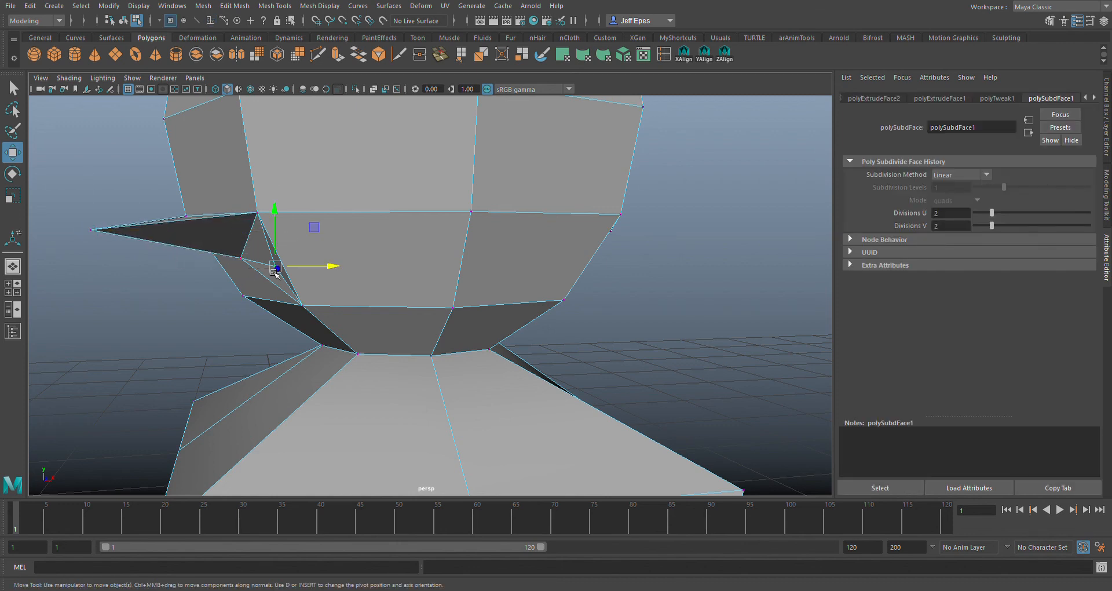
pyautogui.moveTo(282, 213); pyautogui.dragTo(288, 330)
pyautogui.moveTo(479, 422)
pyautogui.keyDown('alt'); pyautogui.mouseDown()
pyautogui.moveTo(591, 420)
pyautogui.moveTo(409, 414)
pyautogui.moveTo(481, 419)
pyautogui.mouseUp(); pyautogui.keyUp('alt')
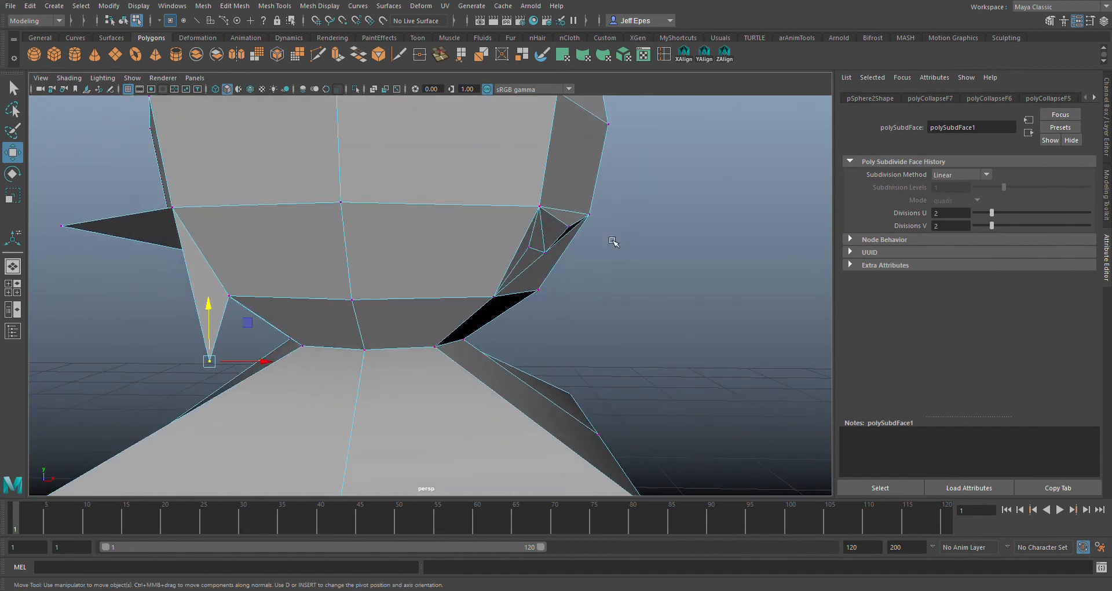
pyautogui.click(529, 245)
pyautogui.moveTo(535, 203); pyautogui.dragTo(537, 313)
# Move the remaining upper collapsed point outward along X to form a matching horizontal spike on the opposite side of the head
pyautogui.keyDown('alt'); pyautogui.moveTo(603, 323); pyautogui.dragTo(595, 363); pyautogui.keyUp('alt')
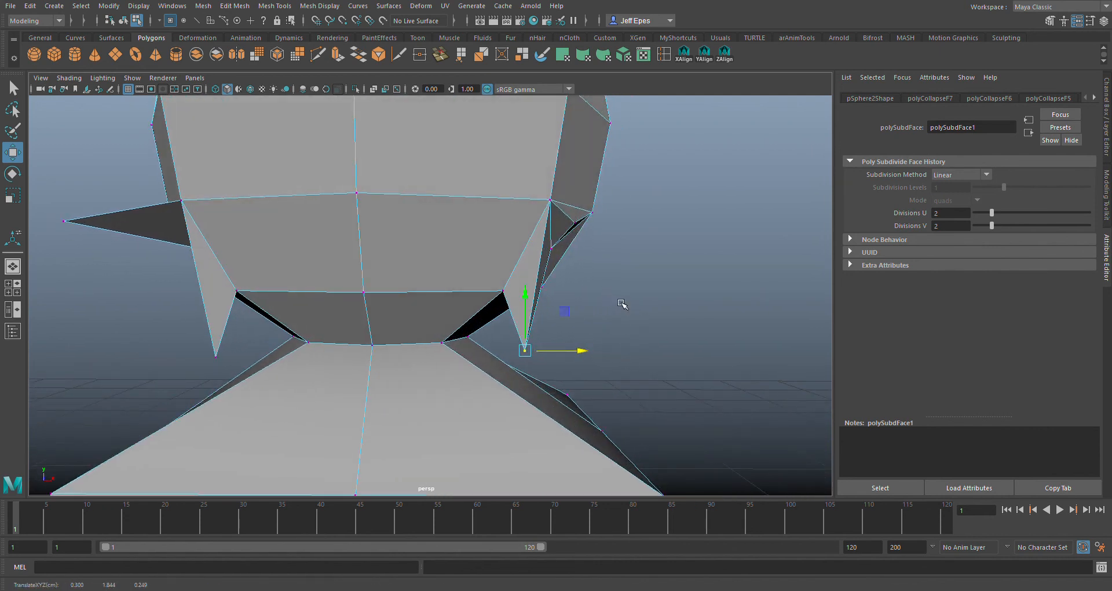
pyautogui.click(580, 223)
pyautogui.moveTo(623, 234); pyautogui.dragTo(718, 225)
# Deselect the vertex and examine the spiked head and body of the whole figure from several angles
pyautogui.keyDown('alt'); pyautogui.moveTo(698, 278); pyautogui.dragTo(675, 325); pyautogui.keyUp('alt')
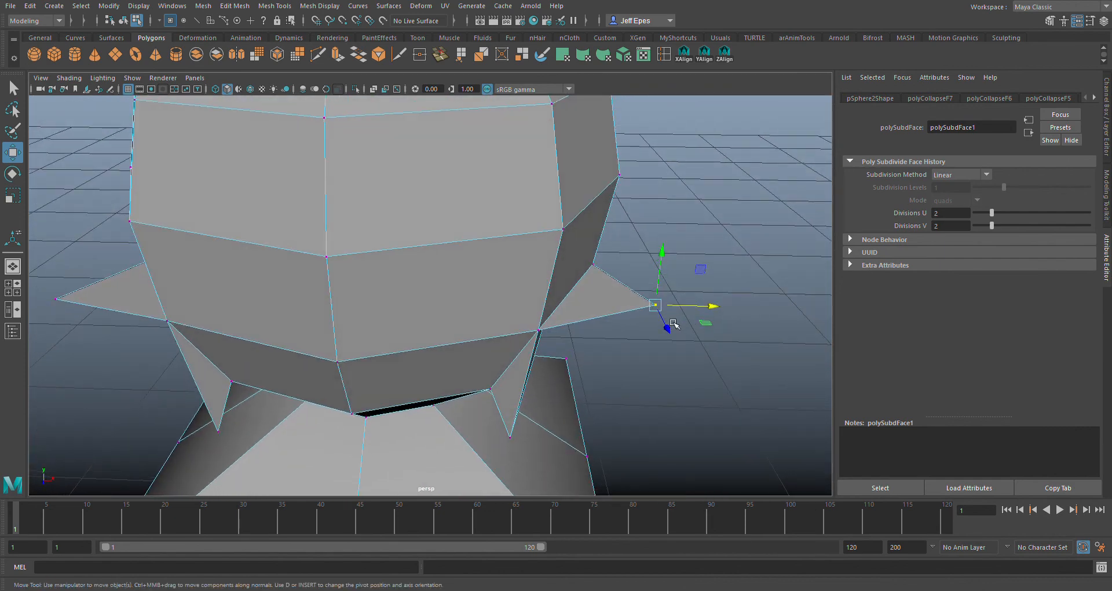
pyautogui.scroll(-10, 673, 324)
pyautogui.scroll(3, 610, 364)
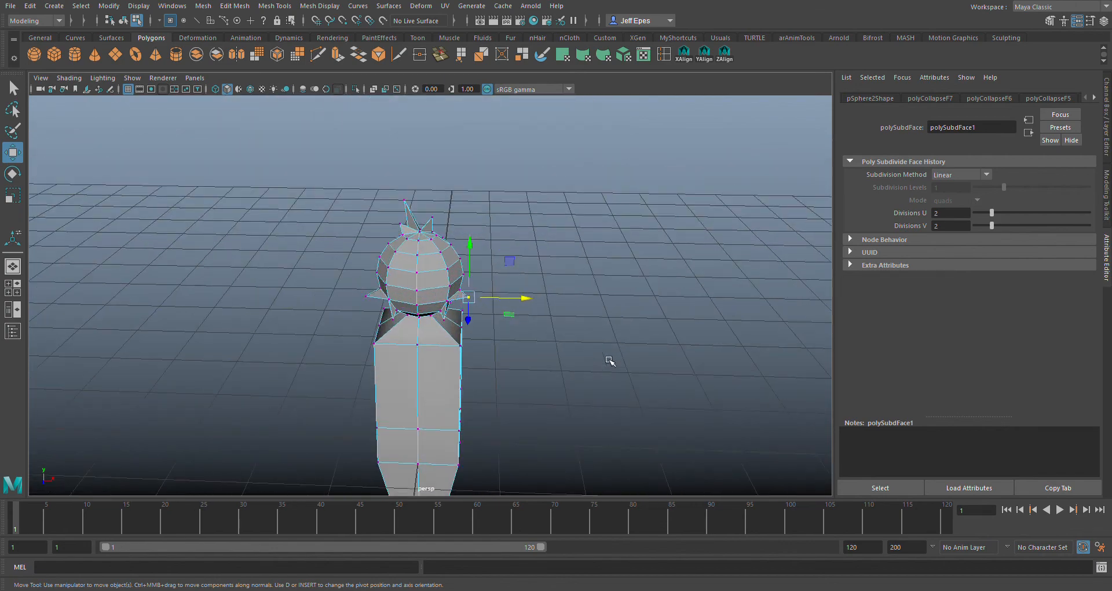
pyautogui.keyDown('alt'); pyautogui.moveTo(567, 387); pyautogui.dragTo(747, 397); pyautogui.keyUp('alt')
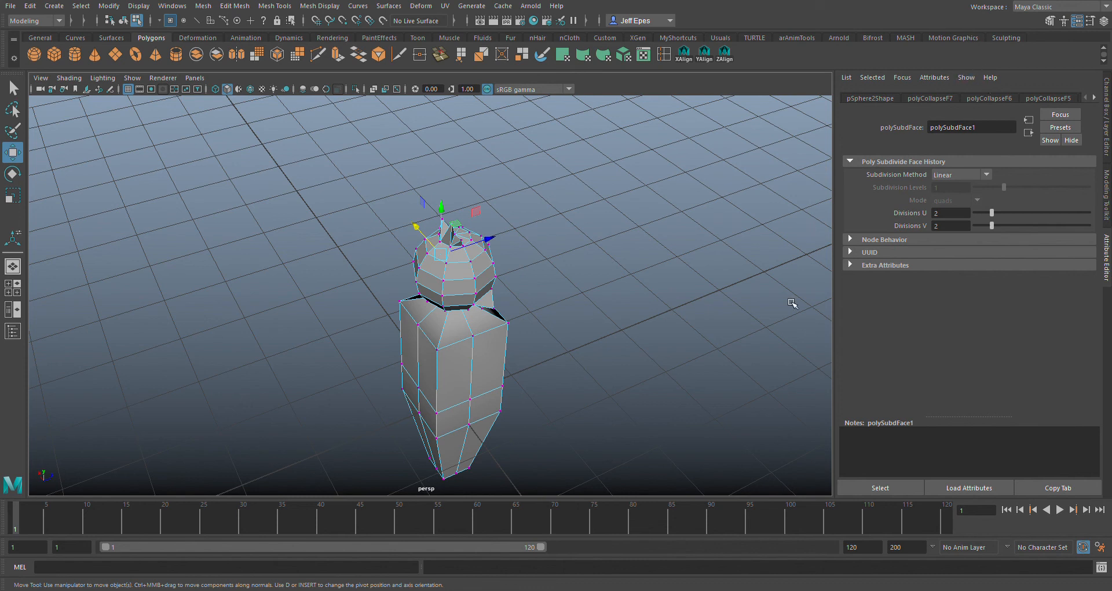
pyautogui.click(715, 371)
pyautogui.scroll(3, 618, 320)
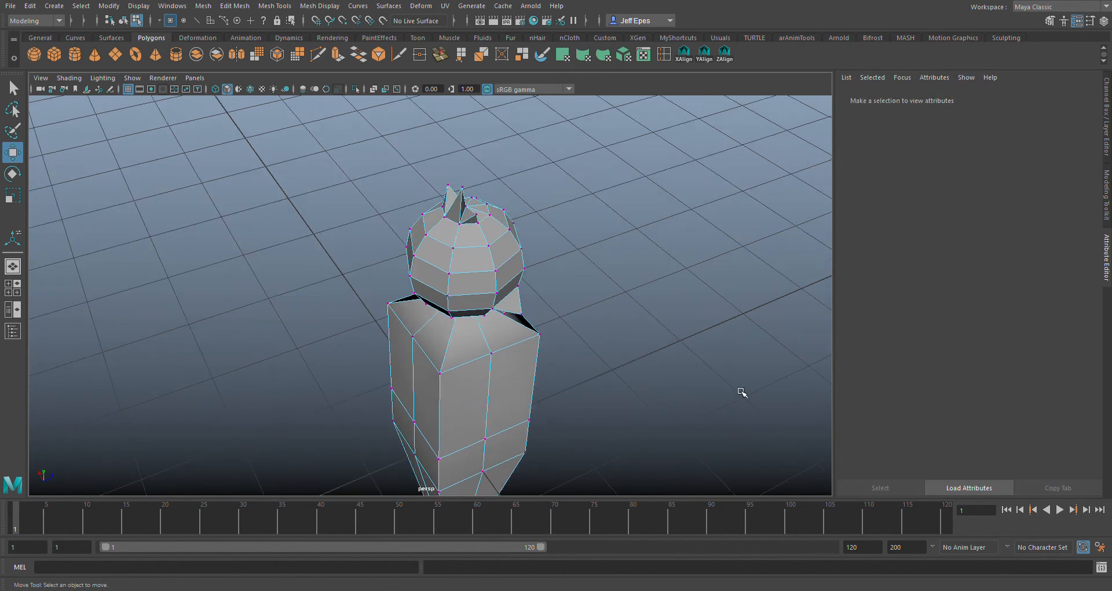
pyautogui.keyDown('alt'); pyautogui.moveTo(638, 359); pyautogui.dragTo(448, 313); pyautogui.keyUp('alt')
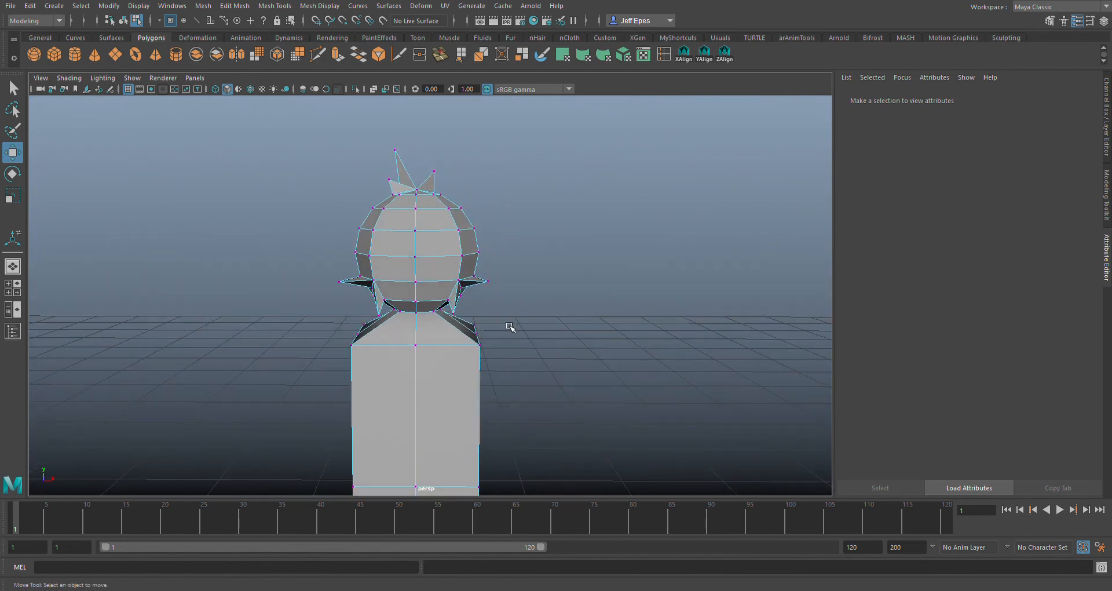